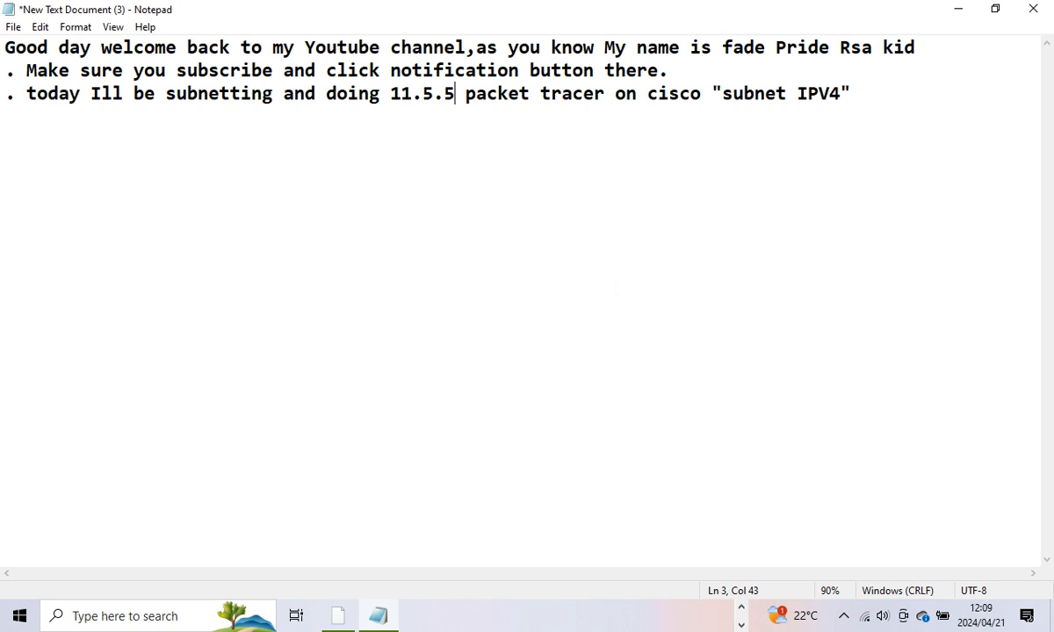
# Step: Minimize the Notepad intro notes to reveal the Packet Tracer 'Subnet an IPv4 Network' activity
pyautogui.click(949, 15)
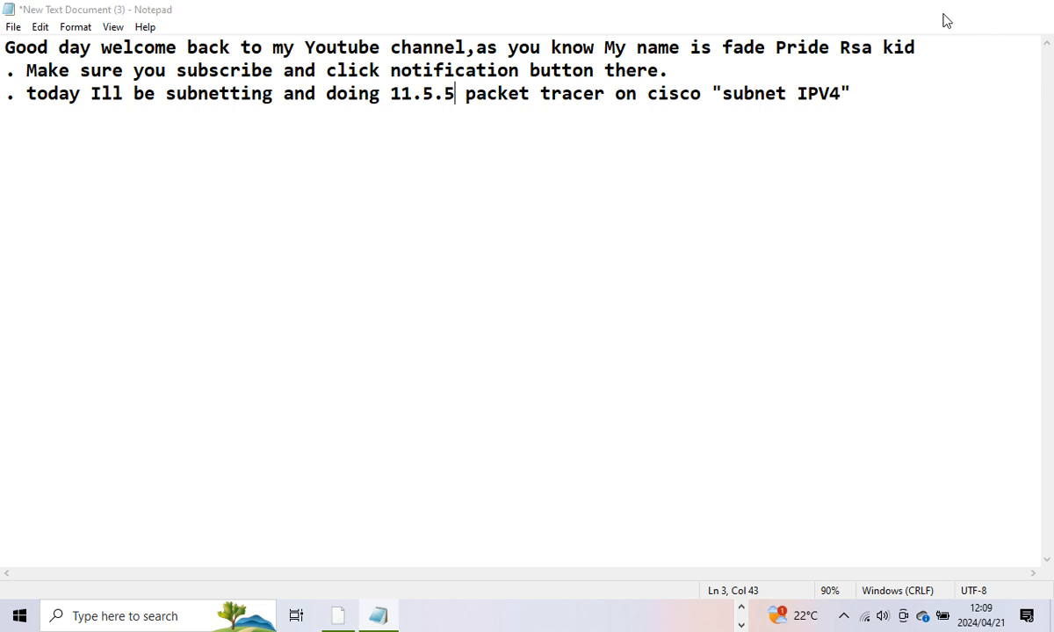
pyautogui.click(740, 610)
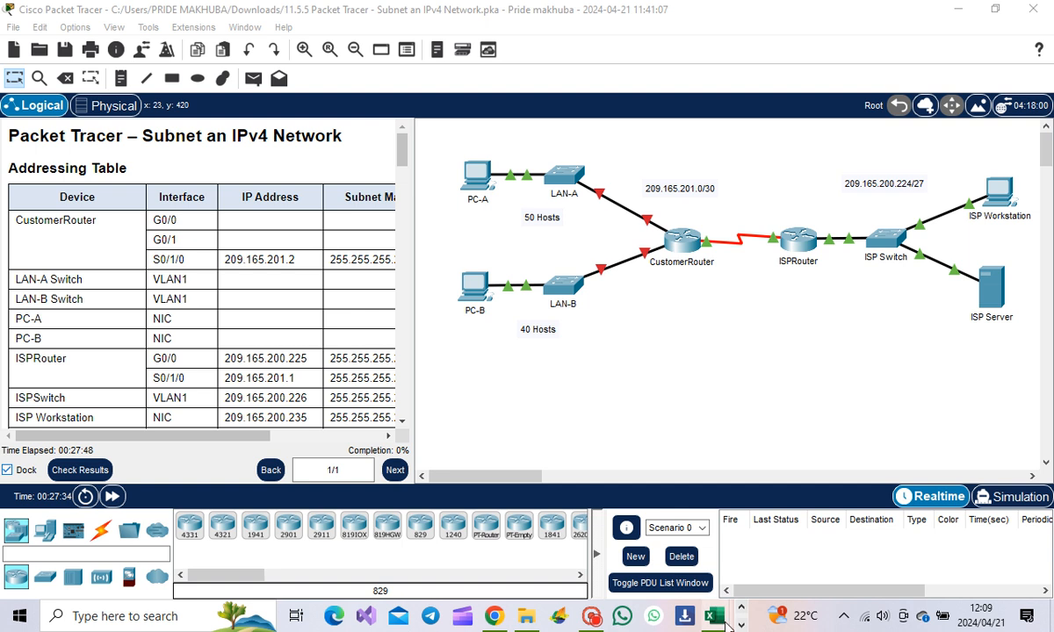
# Step: Bring the Book1 spreadsheet forward and look over its addressing table and subnet key
pyautogui.moveTo(715, 619)
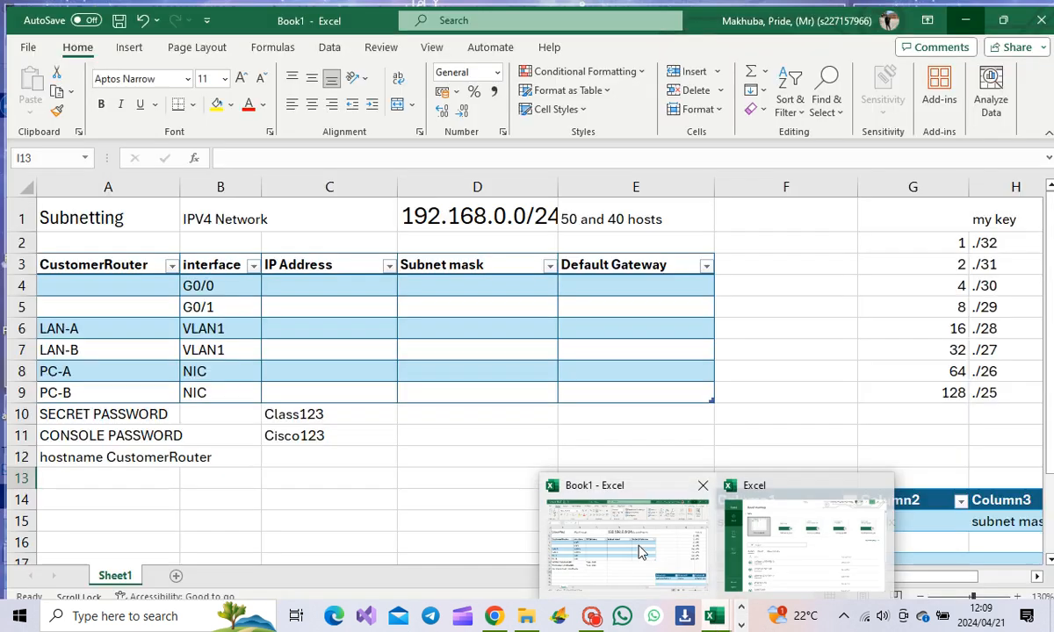
pyautogui.click(640, 552)
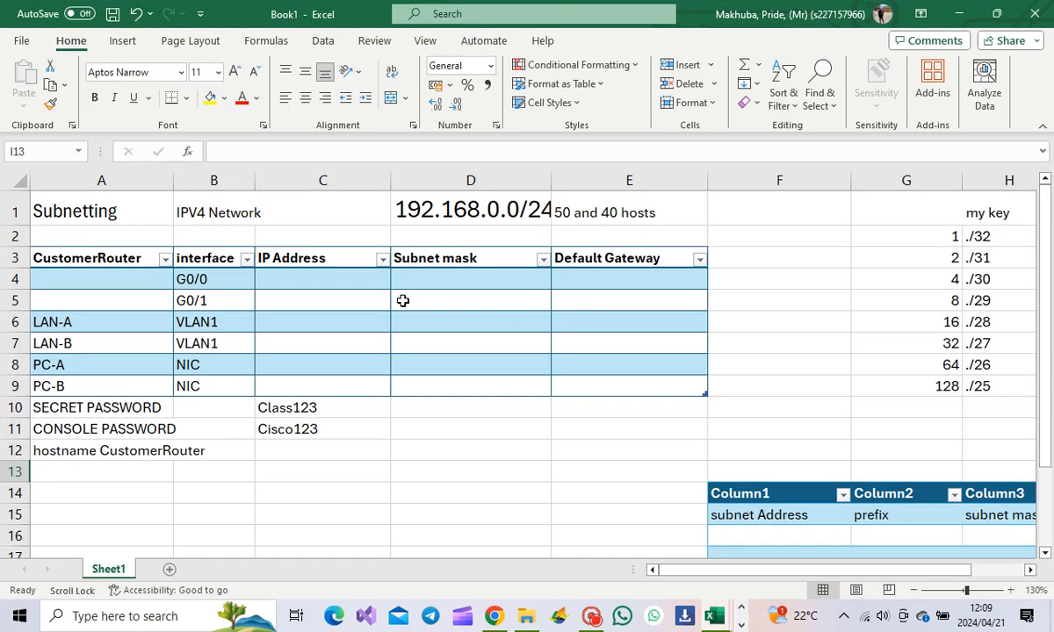
pyautogui.scroll(-2, 868, 334)
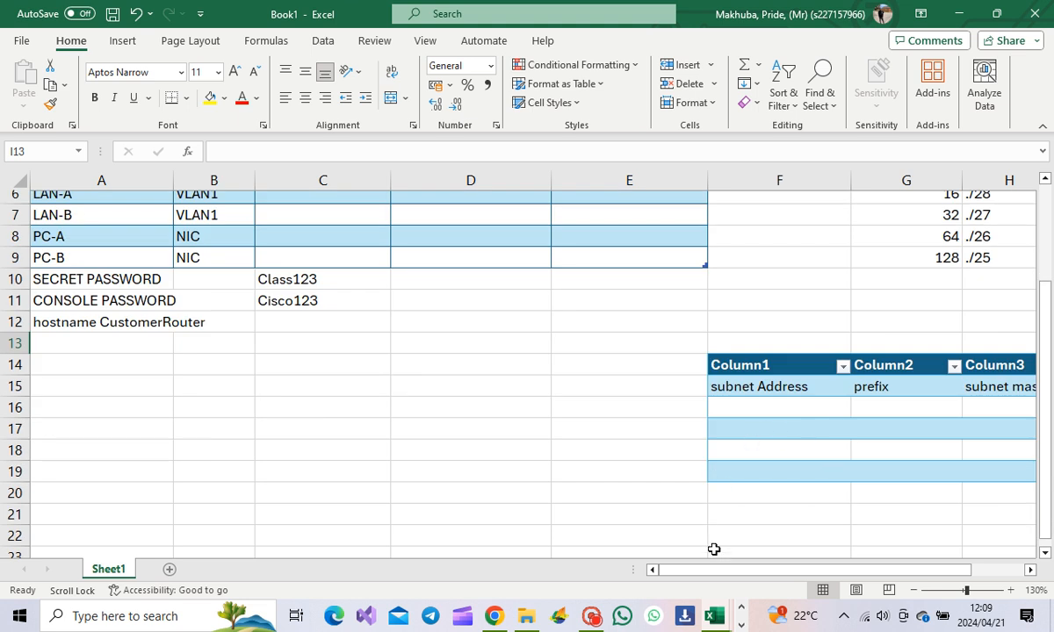
pyautogui.moveTo(736, 576); pyautogui.dragTo(798, 570)
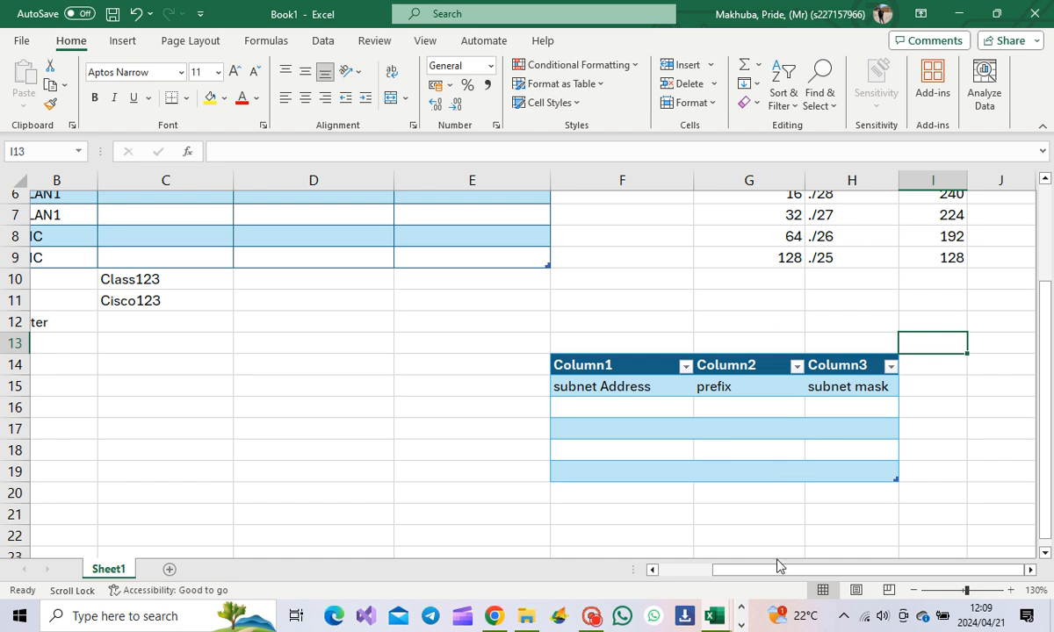
pyautogui.moveTo(778, 575); pyautogui.dragTo(697, 504)
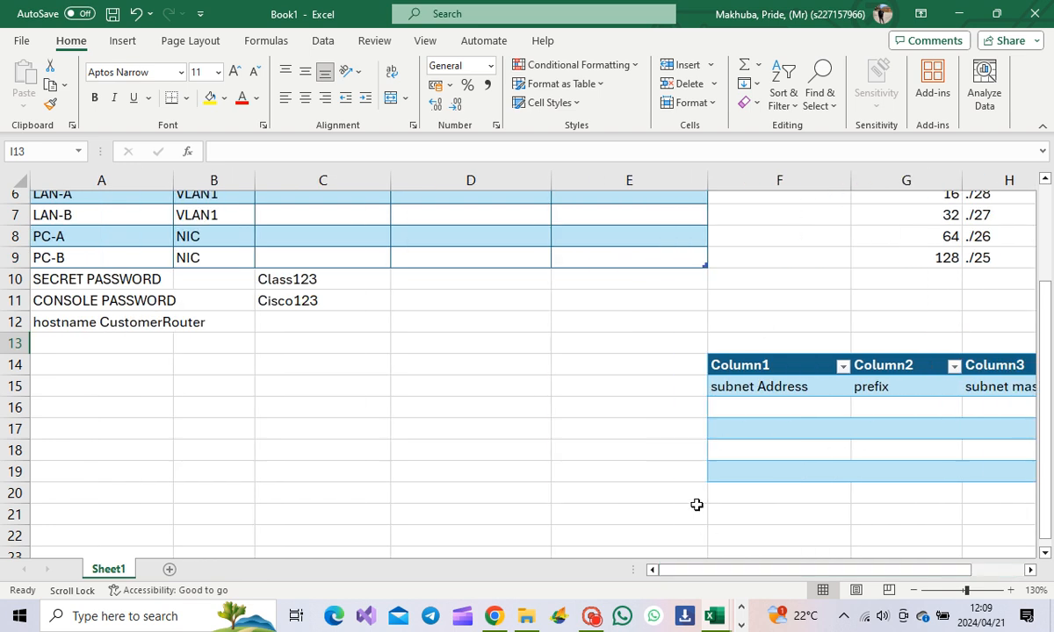
pyautogui.scroll(2, 690, 492)
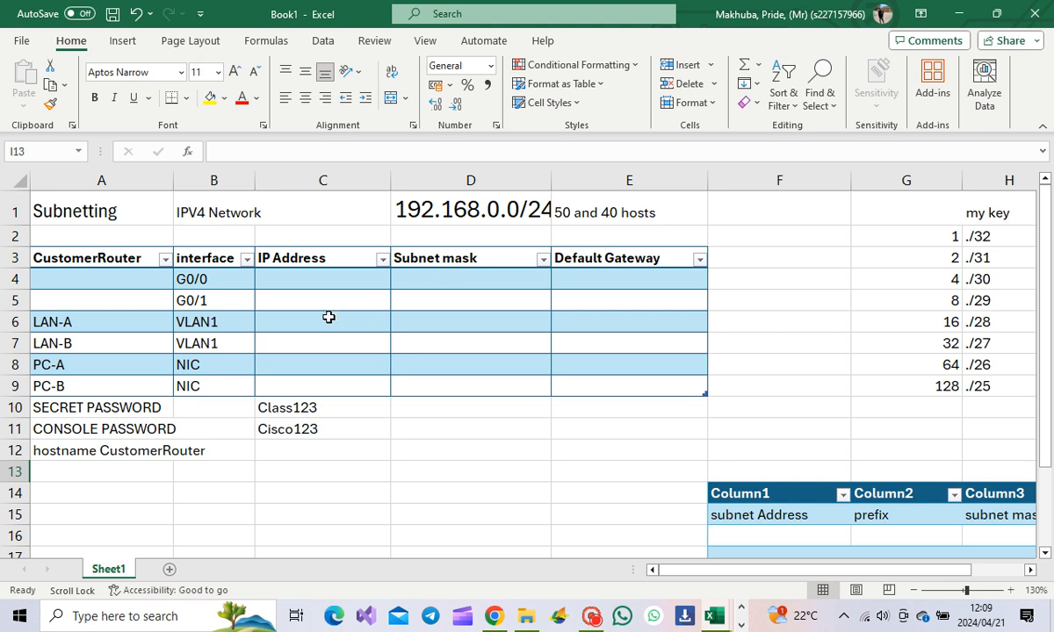
# Step: Switch back to the Packet Tracer activity from the taskbar
pyautogui.click(742, 608)
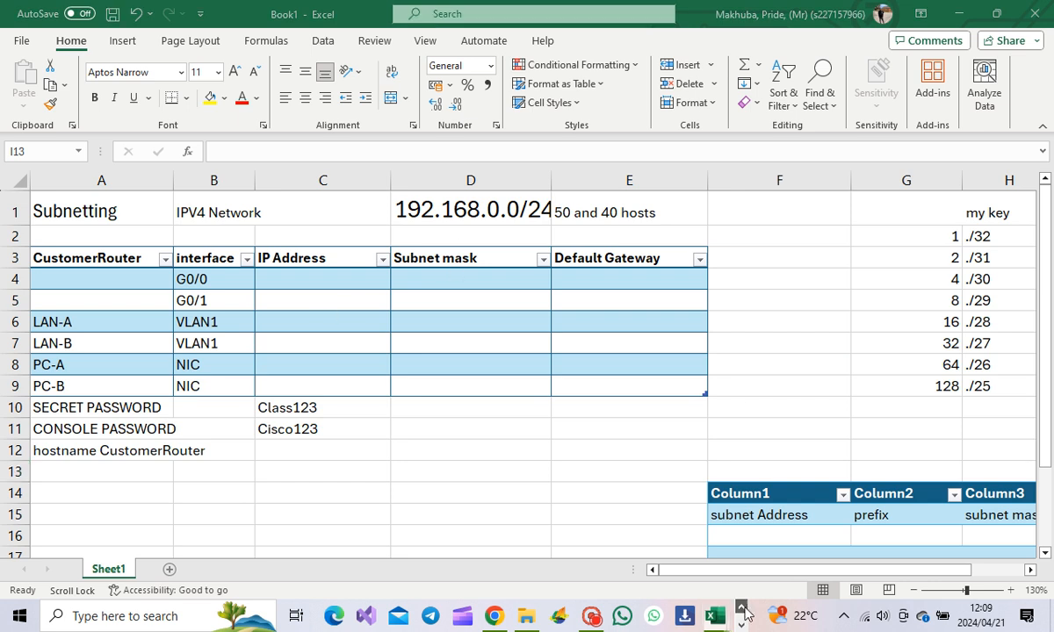
pyautogui.click(741, 626)
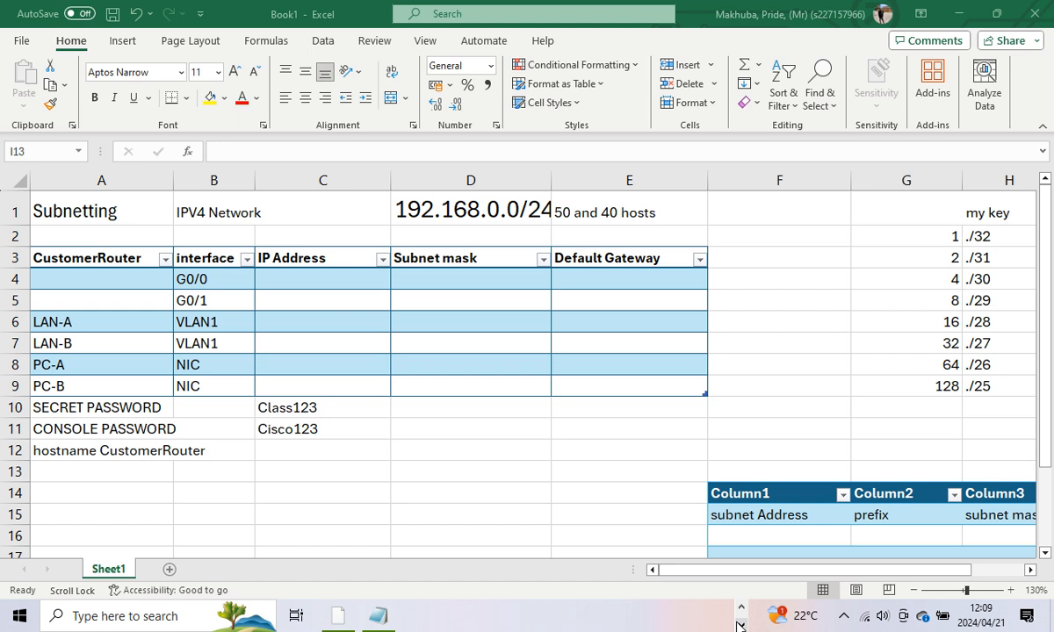
pyautogui.click(337, 616)
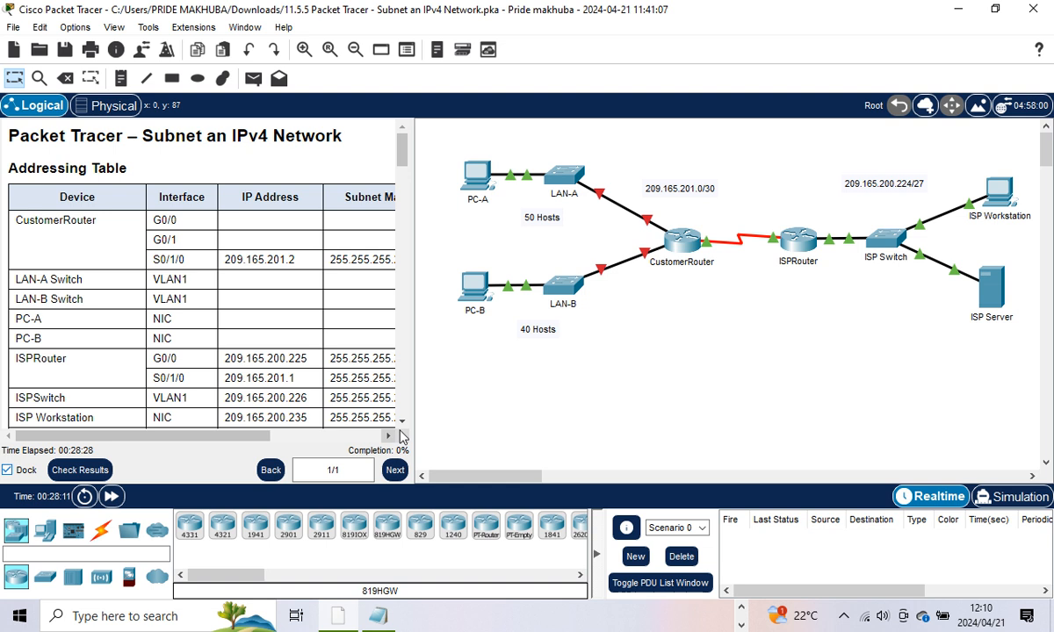
# Step: Widen the instructions panel to show the full addressing table and scroll through it
pyautogui.moveTo(412, 411); pyautogui.dragTo(502, 404)
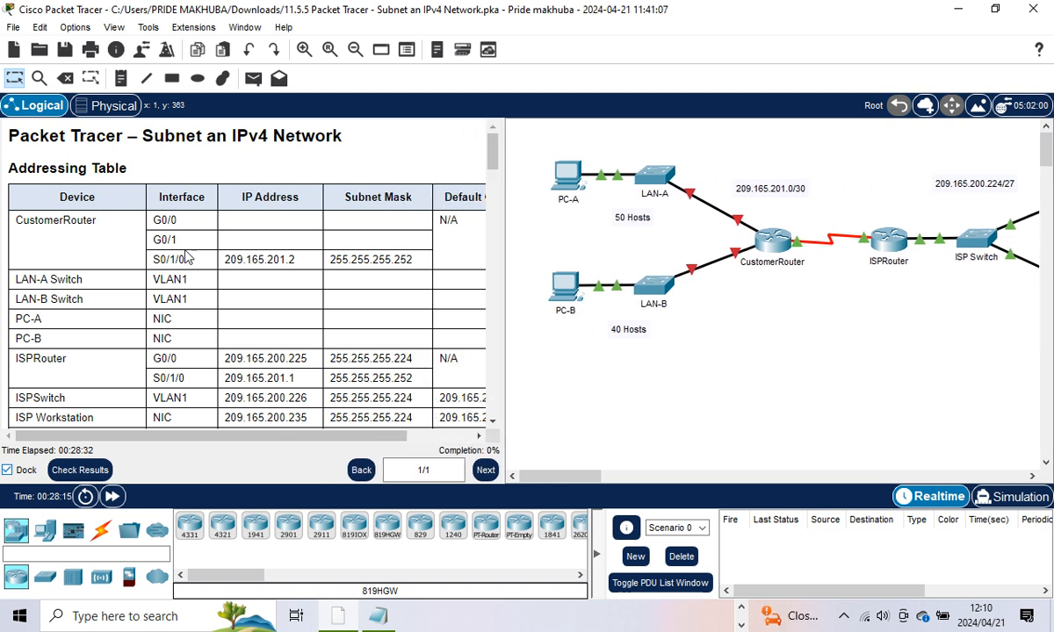
pyautogui.scroll(-10, 313, 253)
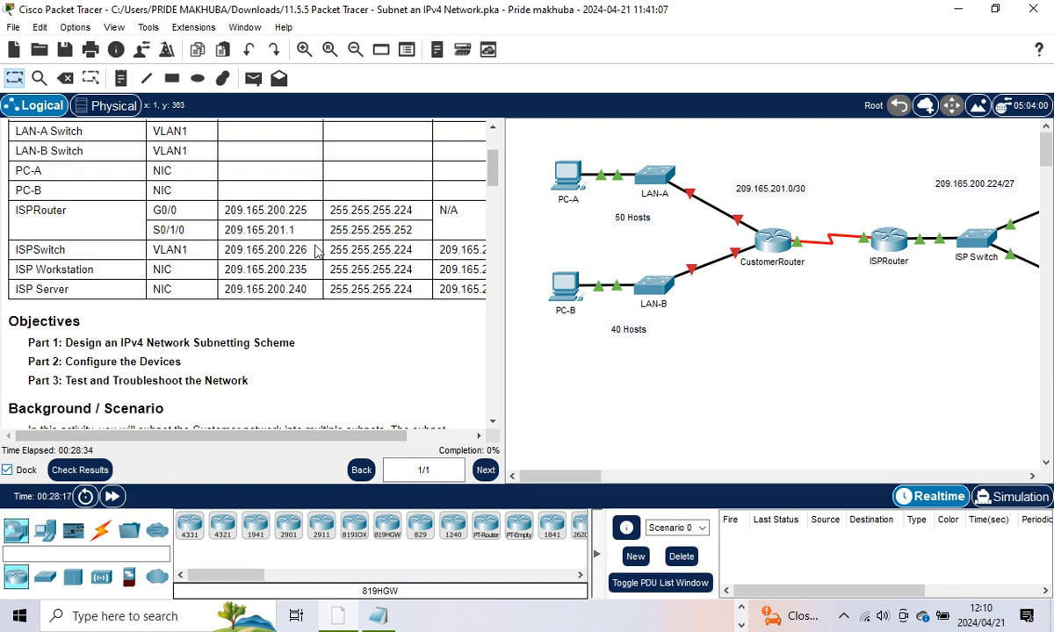
pyautogui.scroll(-10, 313, 253)
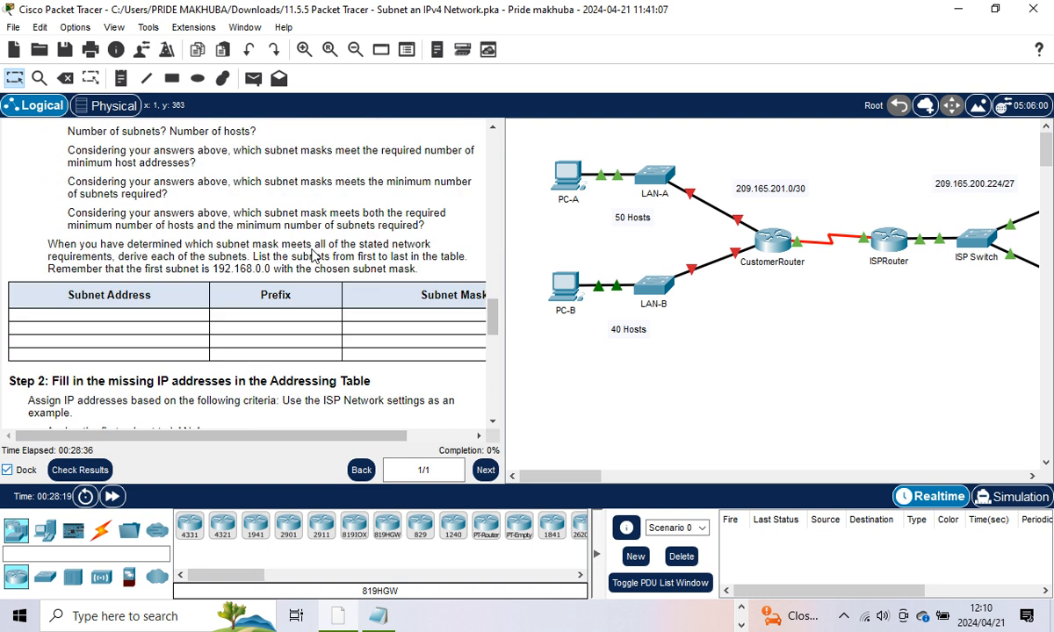
pyautogui.scroll(3, 298, 246)
# Step: Highlight the first subnet address 192.168.0.0 and the /24 mask 255.255.255.0
pyautogui.moveTo(209, 268); pyautogui.dragTo(262, 269)
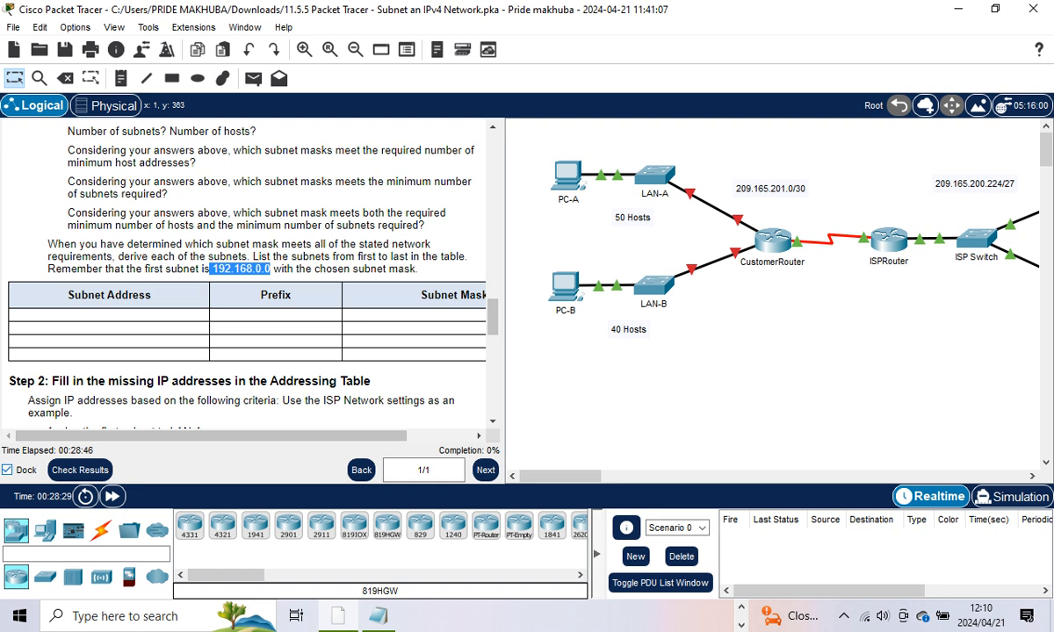
pyautogui.scroll(10, 320, 291)
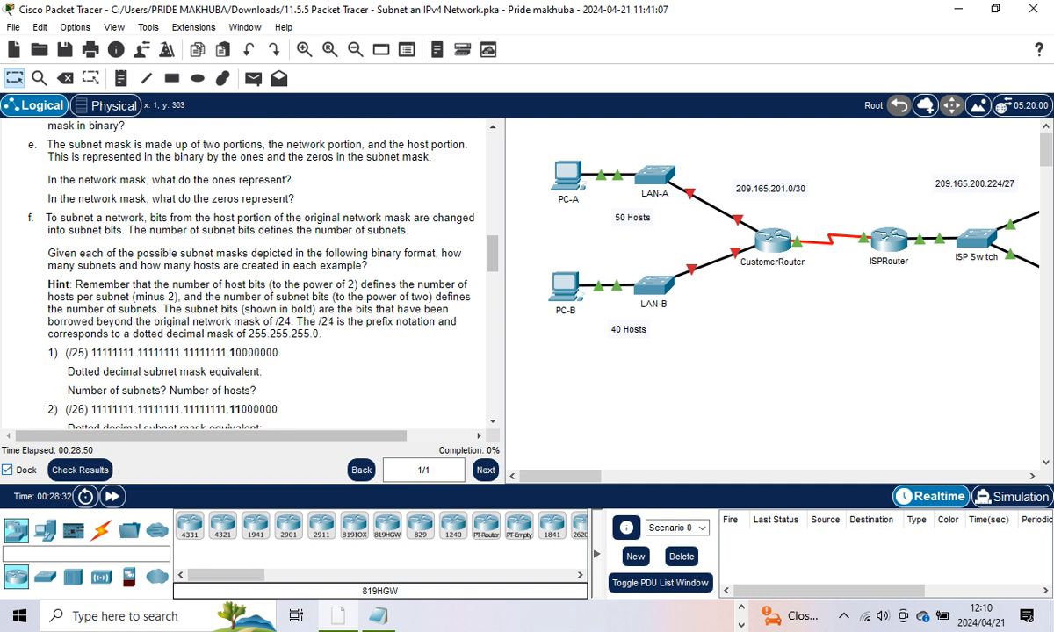
pyautogui.moveTo(248, 334); pyautogui.dragTo(318, 333)
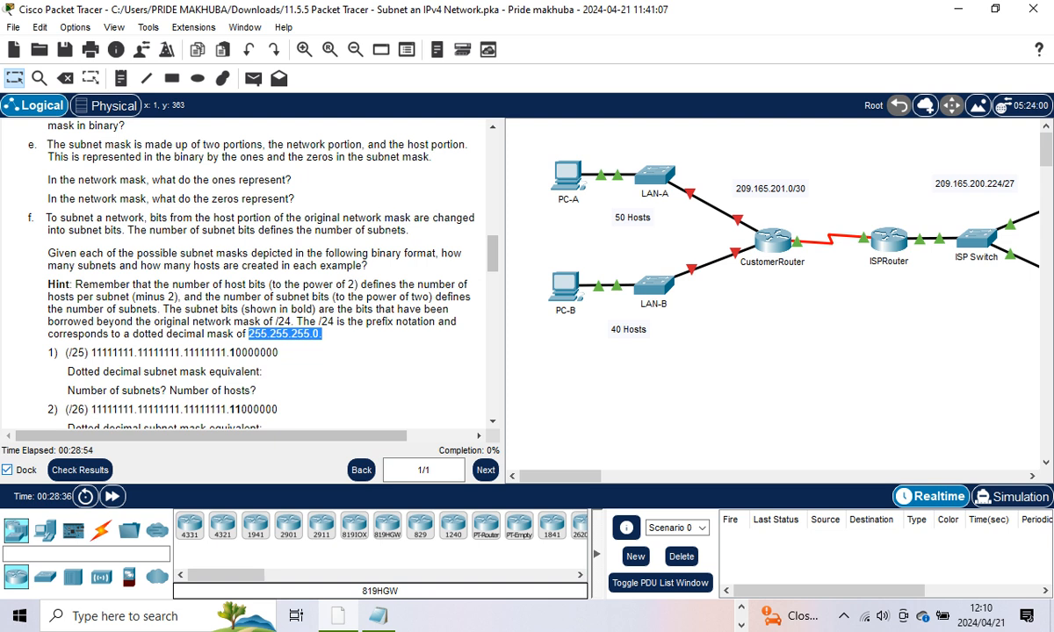
# Step: Return to the top of the instructions and check the activity results
pyautogui.scroll(3, 387, 344)
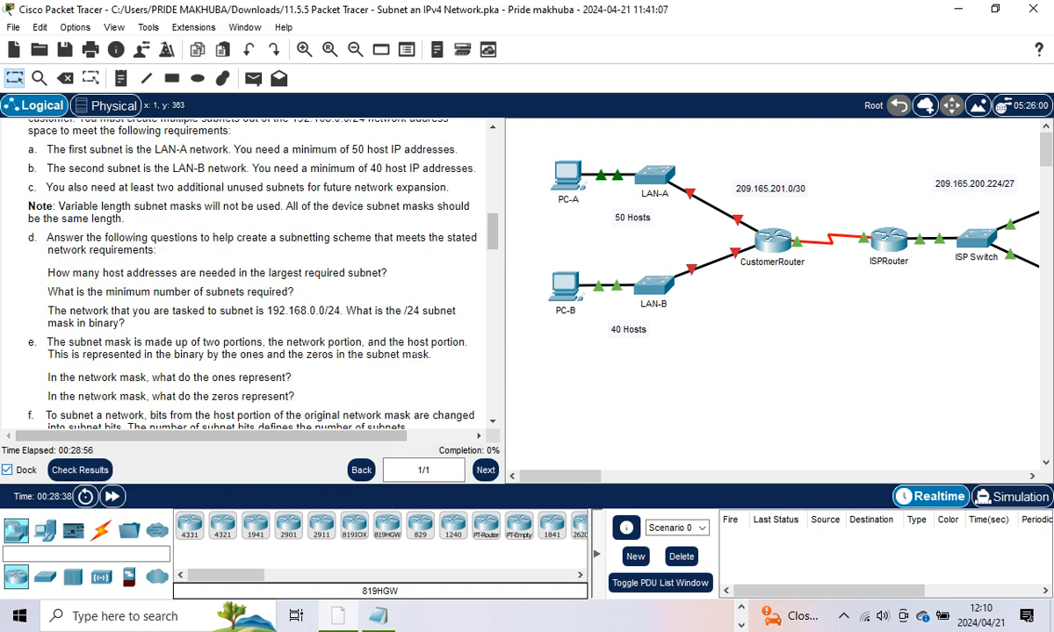
pyautogui.scroll(6, 246, 273)
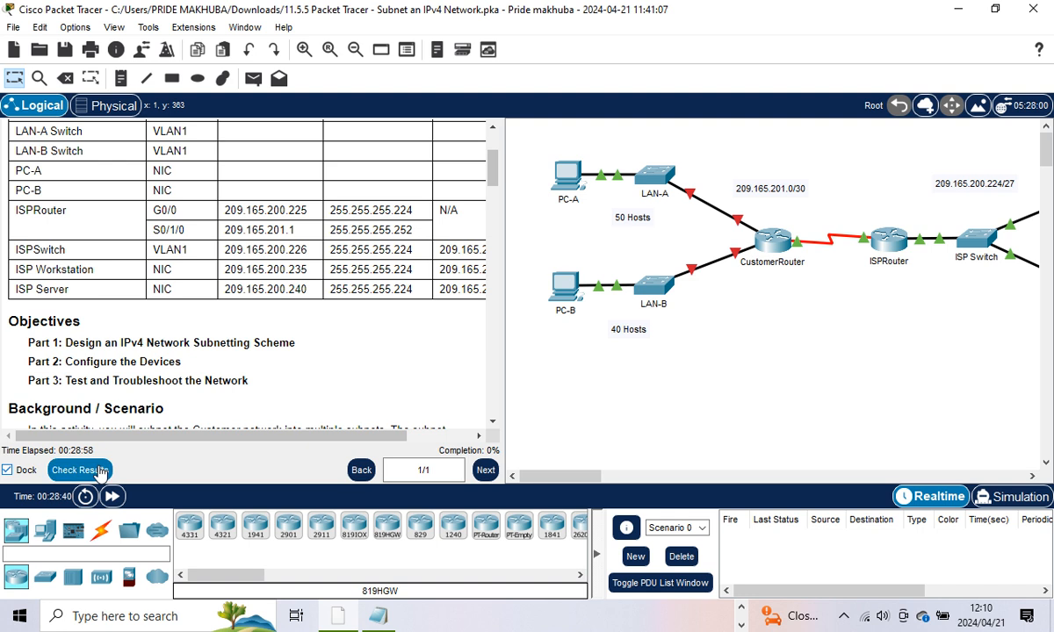
pyautogui.click(99, 472)
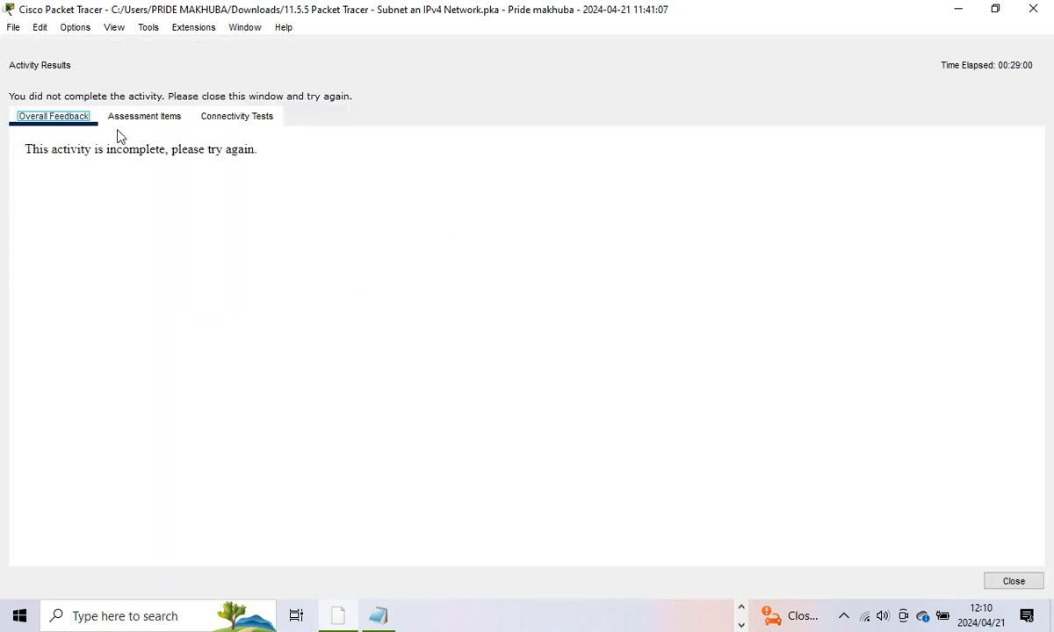
# Step: Review the assessment items, which score 0/23
pyautogui.click(136, 121)
pyautogui.scroll(-3, 412, 326)
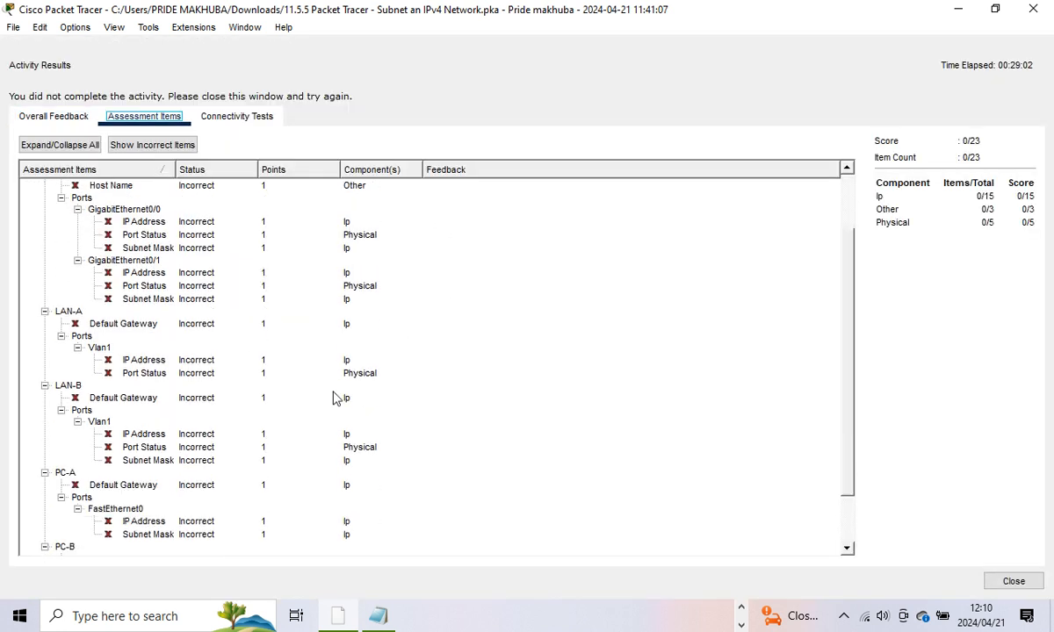
pyautogui.scroll(3, 333, 398)
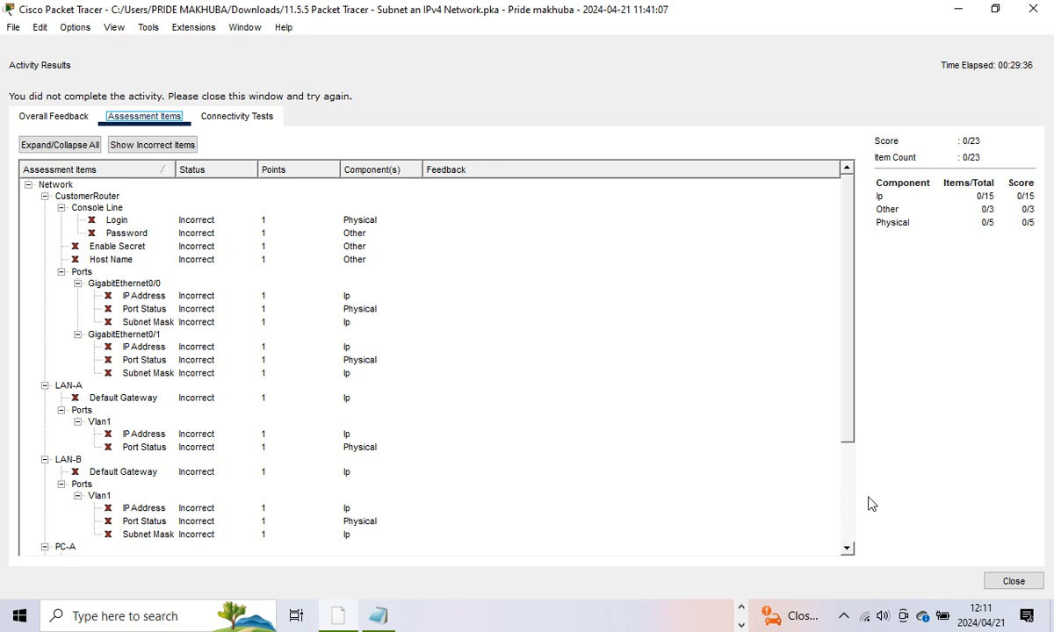
# Step: Close the Activity Results window and widen the instructions panel again
pyautogui.click(1012, 581)
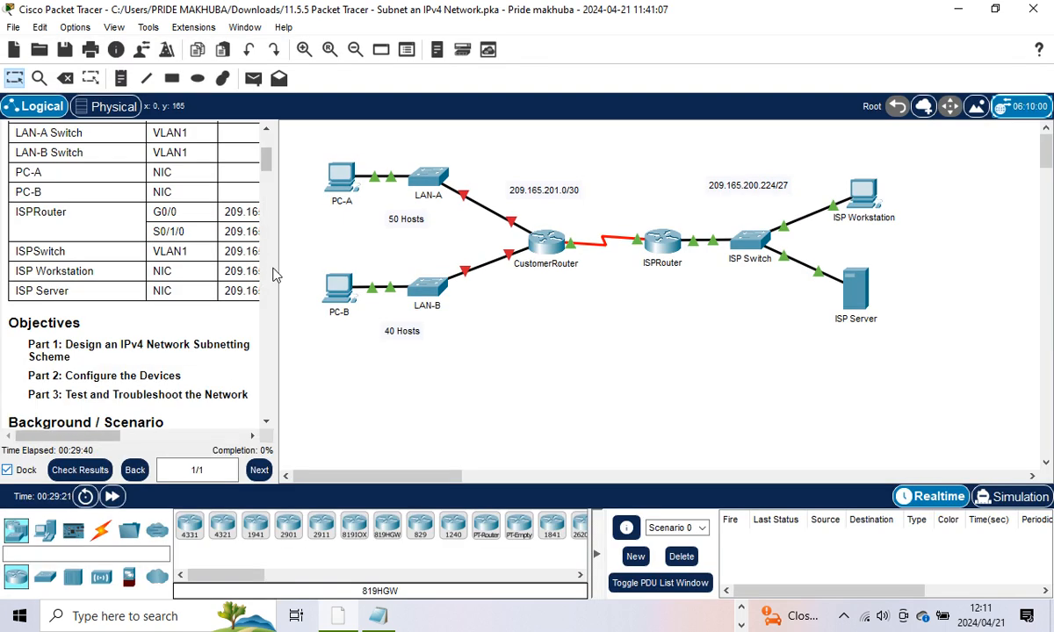
pyautogui.moveTo(278, 261); pyautogui.dragTo(389, 260)
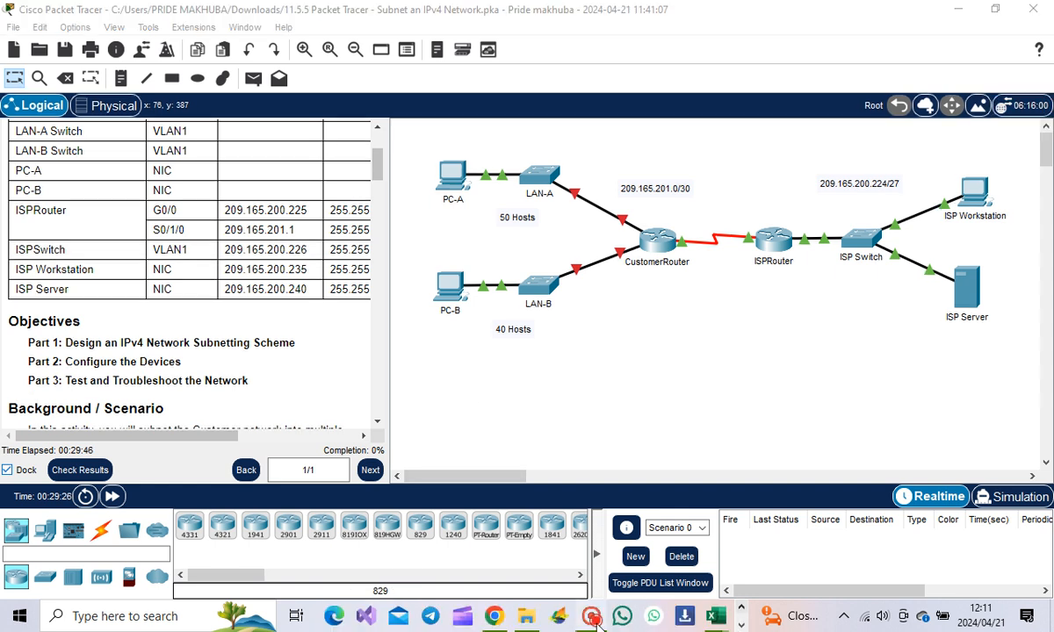
pyautogui.moveTo(718, 619)
pyautogui.click(616, 532)
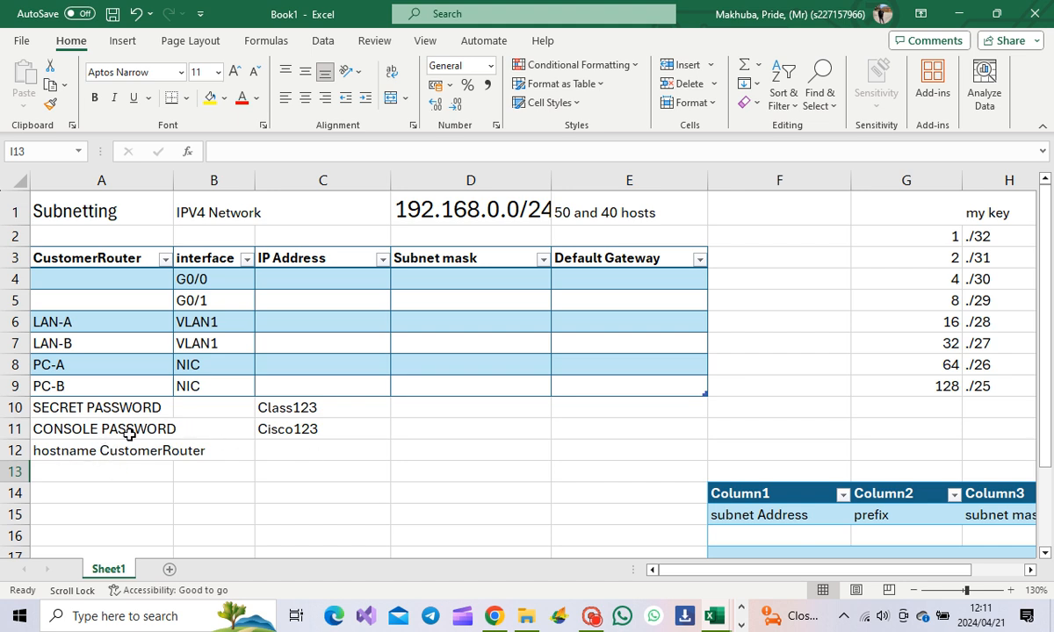
pyautogui.click(960, 16)
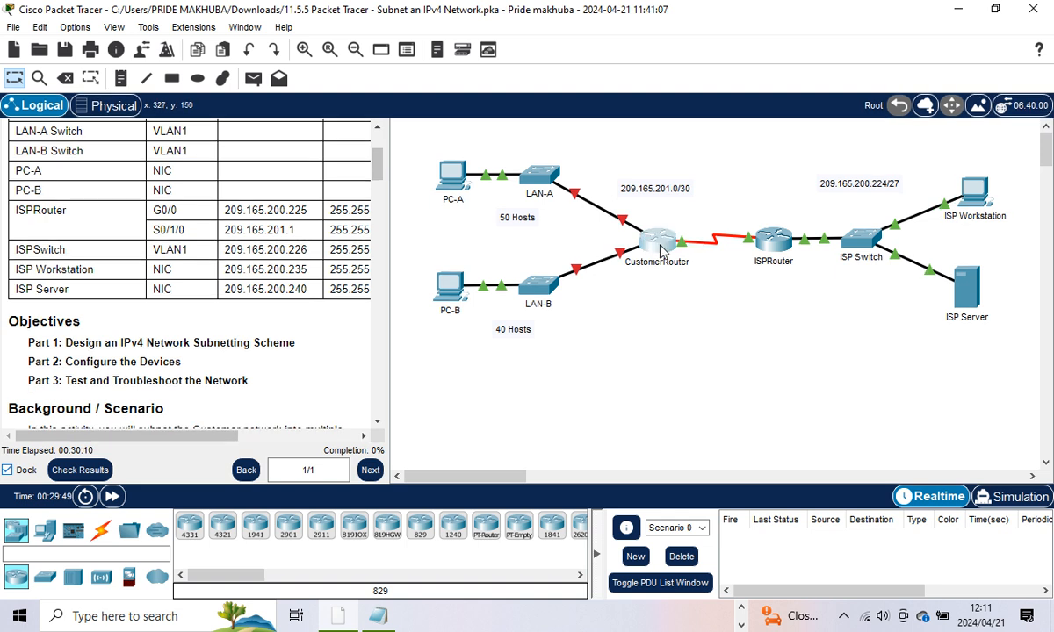
# Step: Open the router's CLI and enter privileged mode and global configuration mode
pyautogui.click(657, 237)
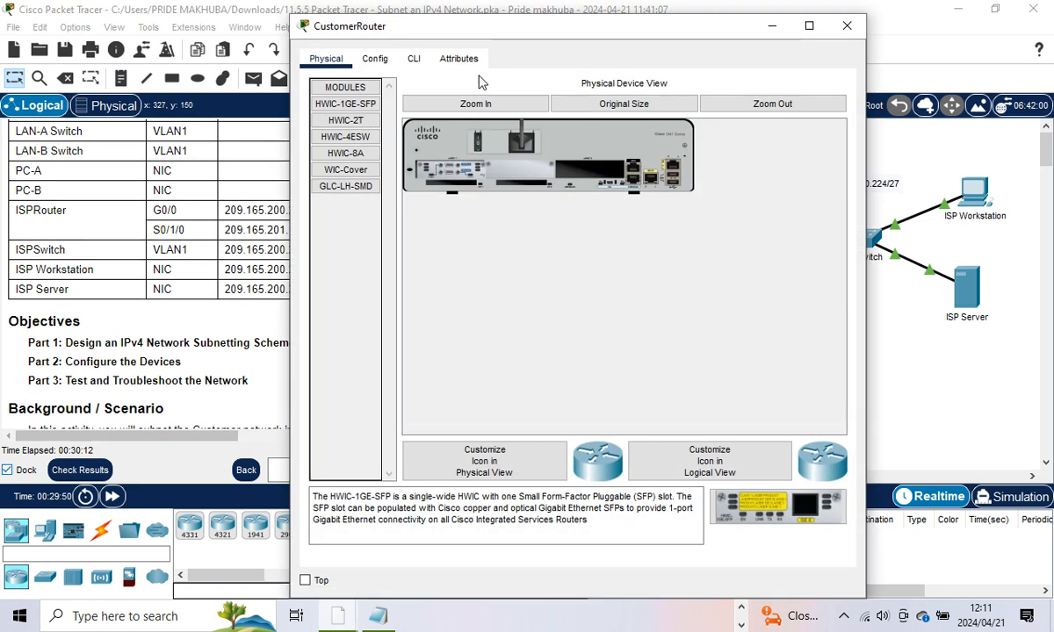
pyautogui.click(413, 58)
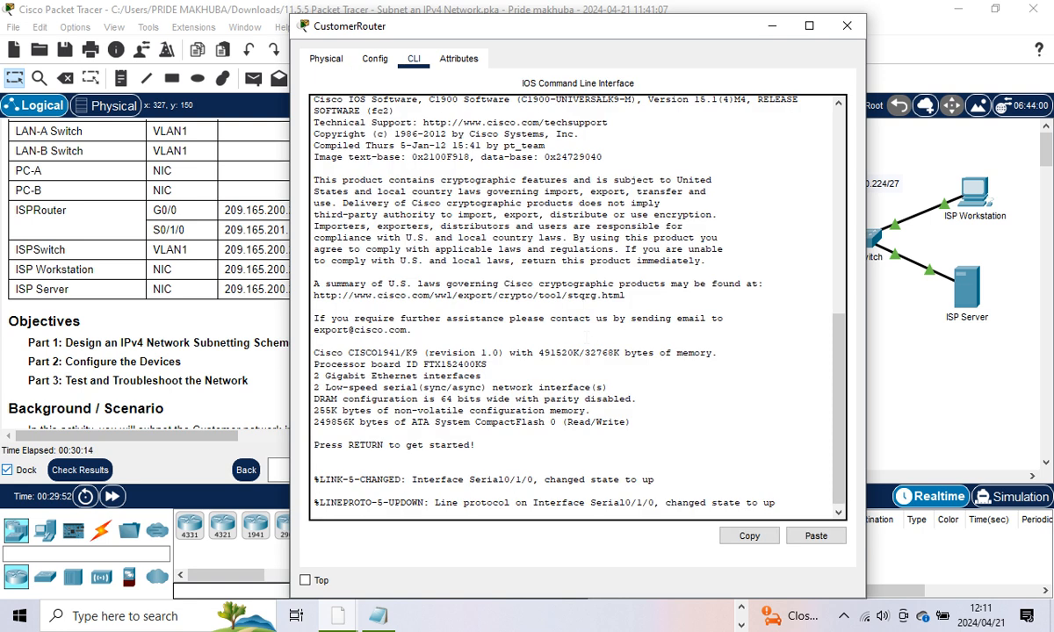
pyautogui.press('Return')
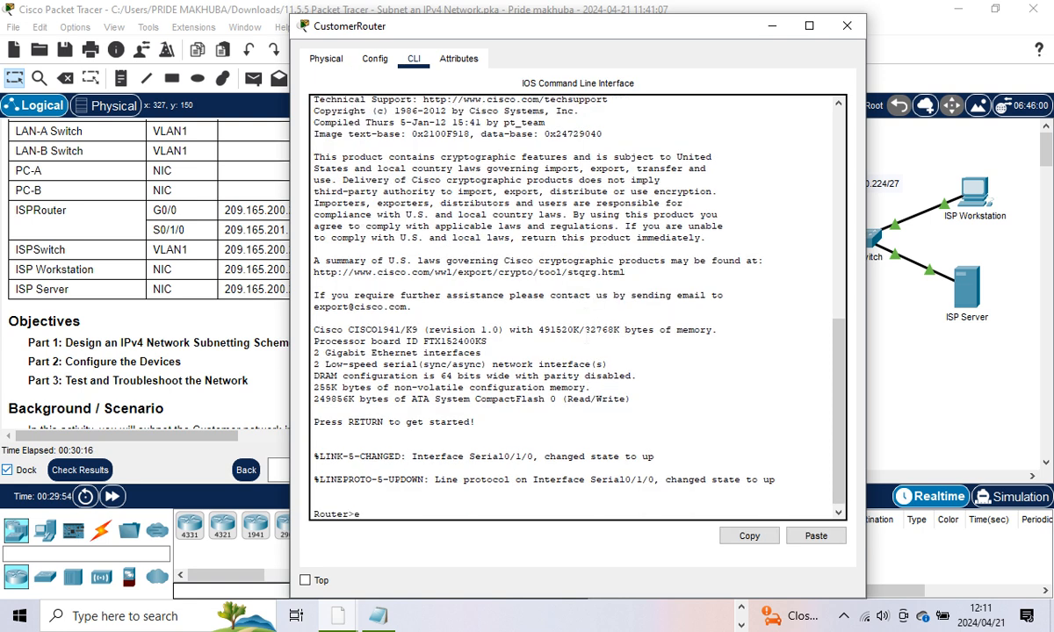
pyautogui.write('enable')
pyautogui.press('Return')
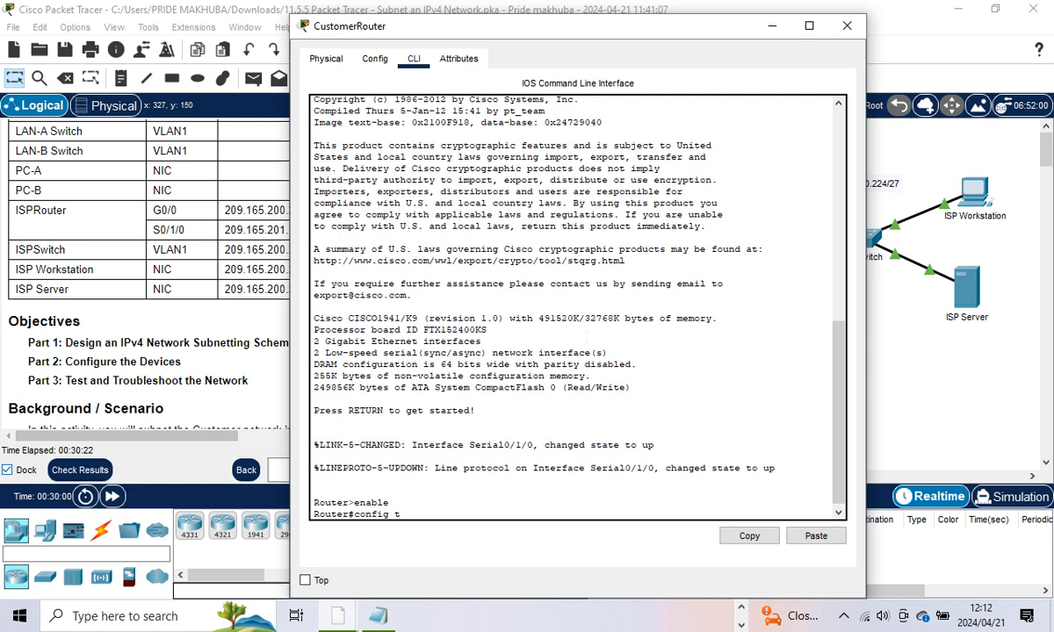
pyautogui.write('config t')
pyautogui.press('Return')
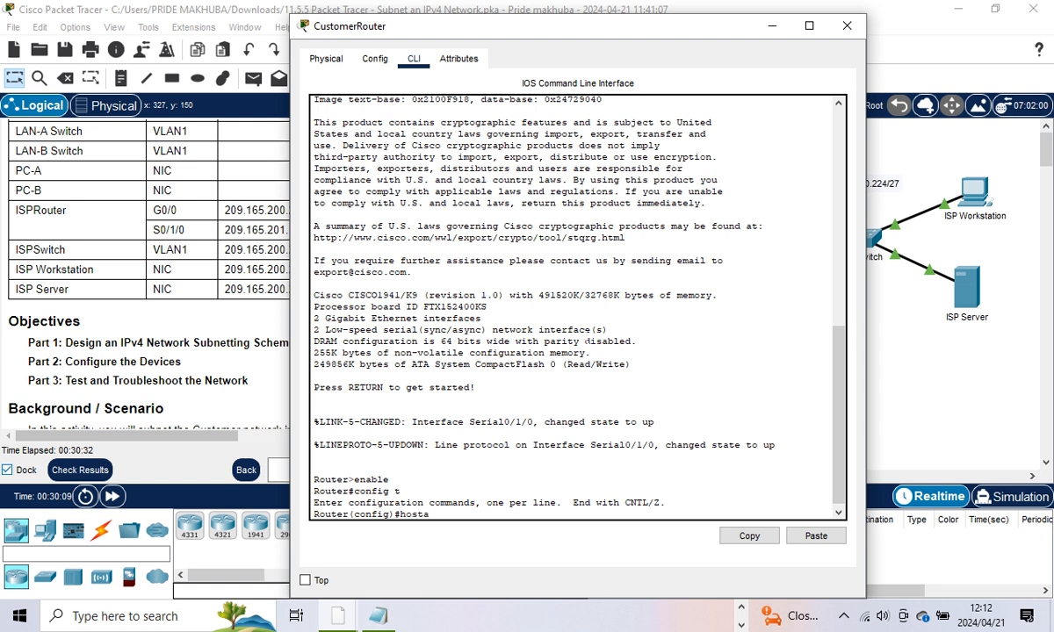
# Step: Set hostname CustomerRouter and begin the enable secret, reading the password from the spreadsheet
pyautogui.write('ame CustomerRouter')
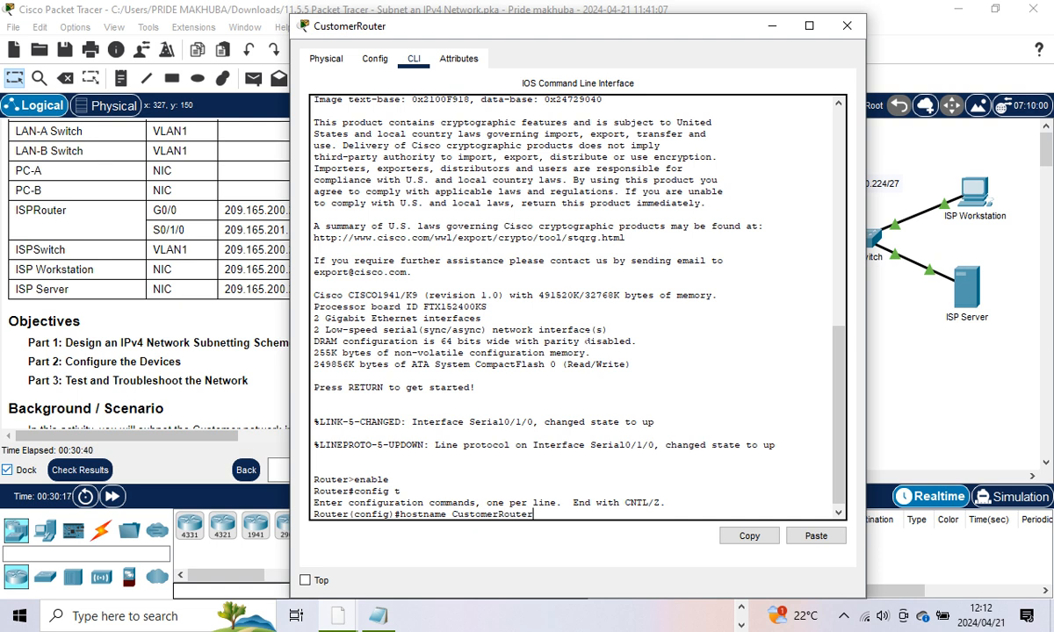
pyautogui.press('Return')
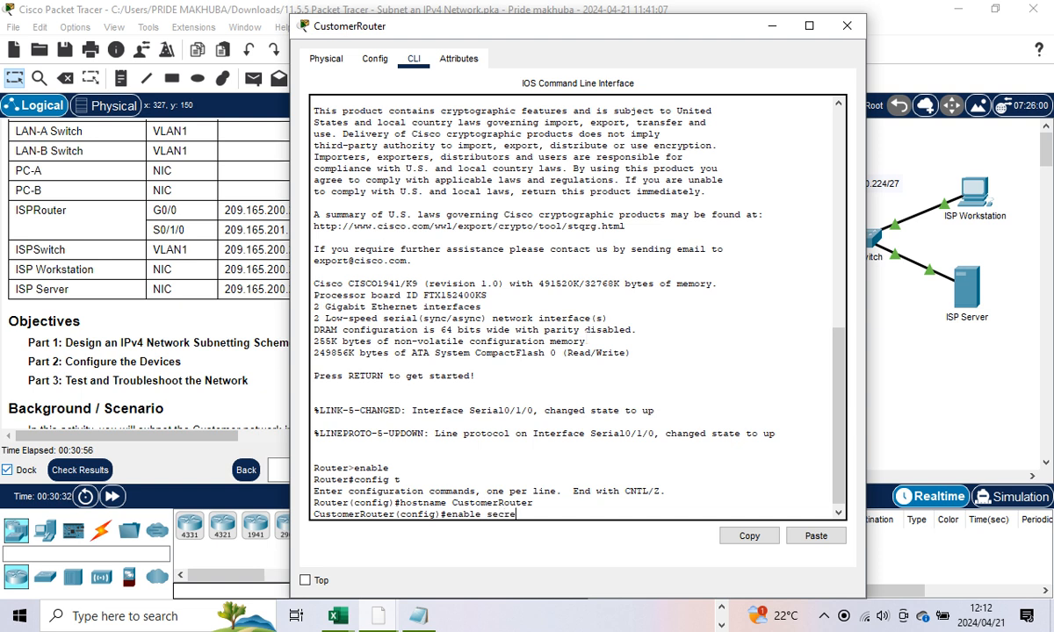
pyautogui.write('t')
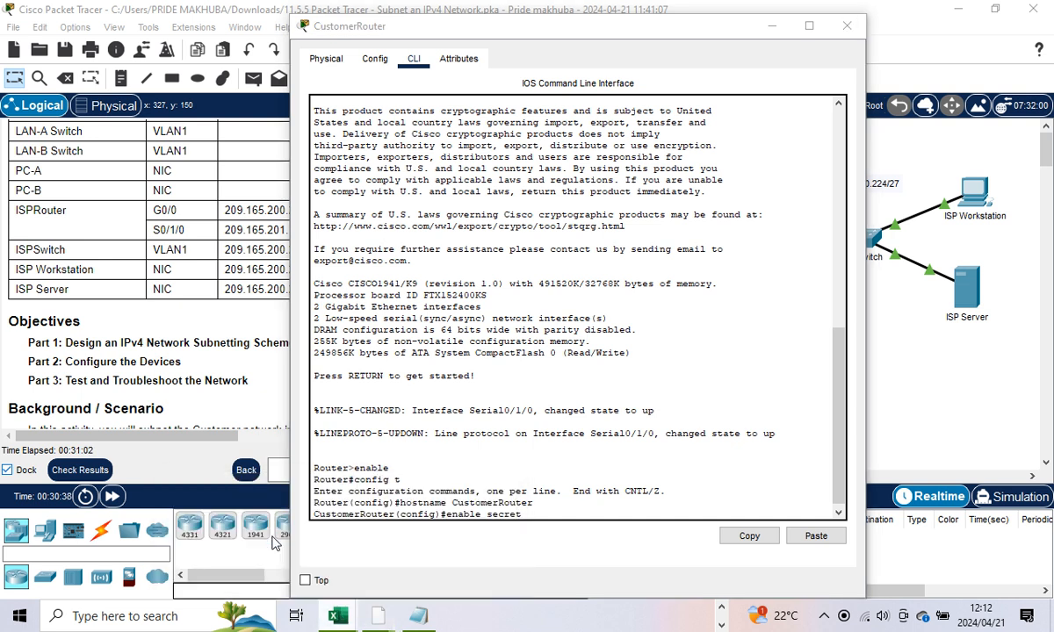
pyautogui.hotkey('alt', 'Tab')
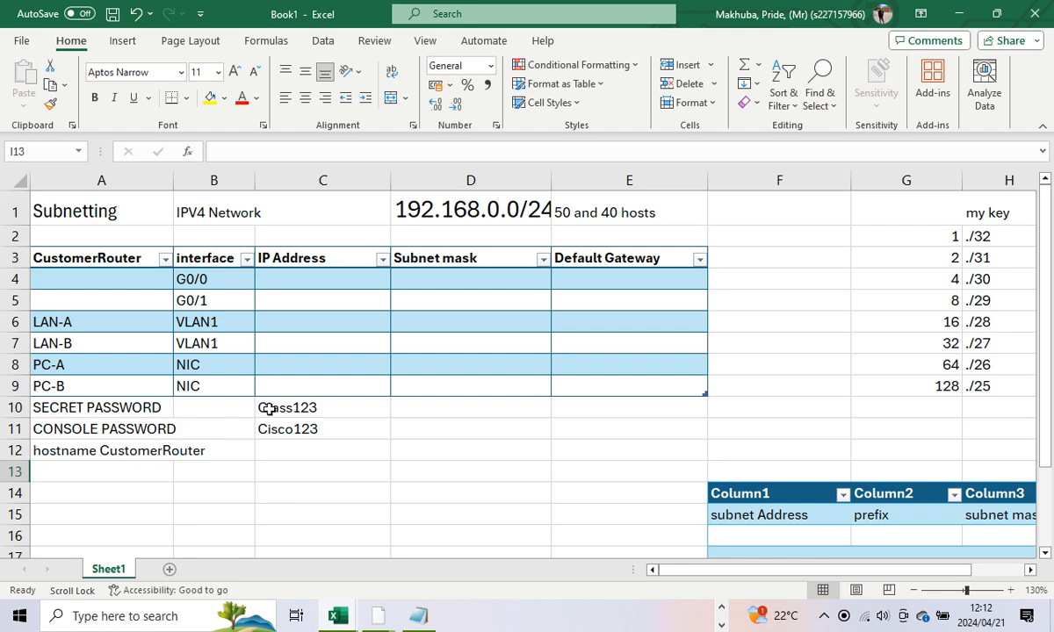
pyautogui.click(959, 16)
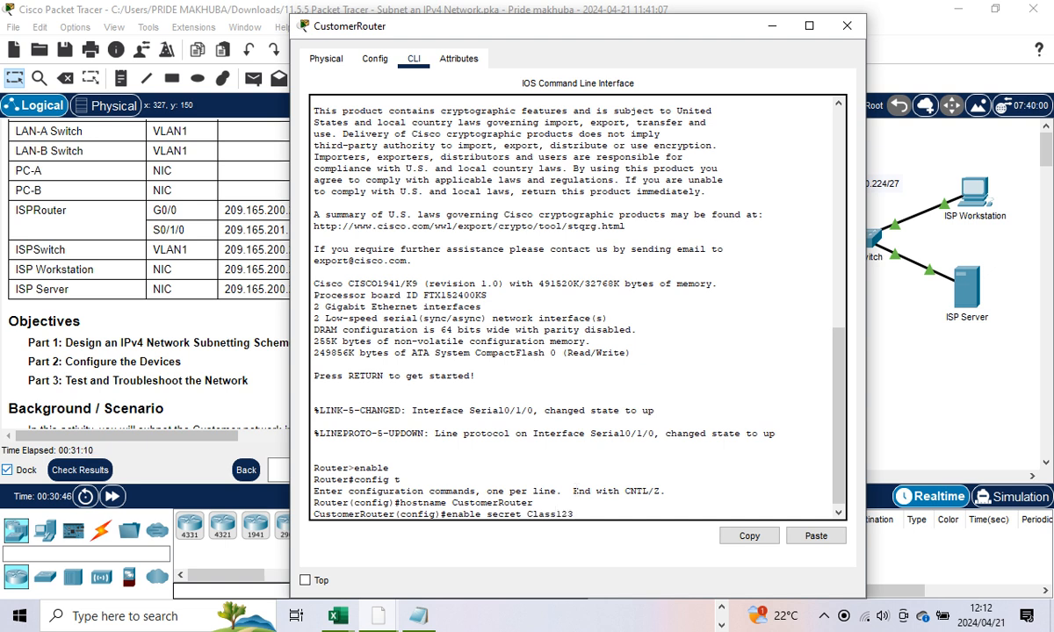
# Step: Commit the enable secret, set a line console 0 password with login, then exit
pyautogui.press('Return')
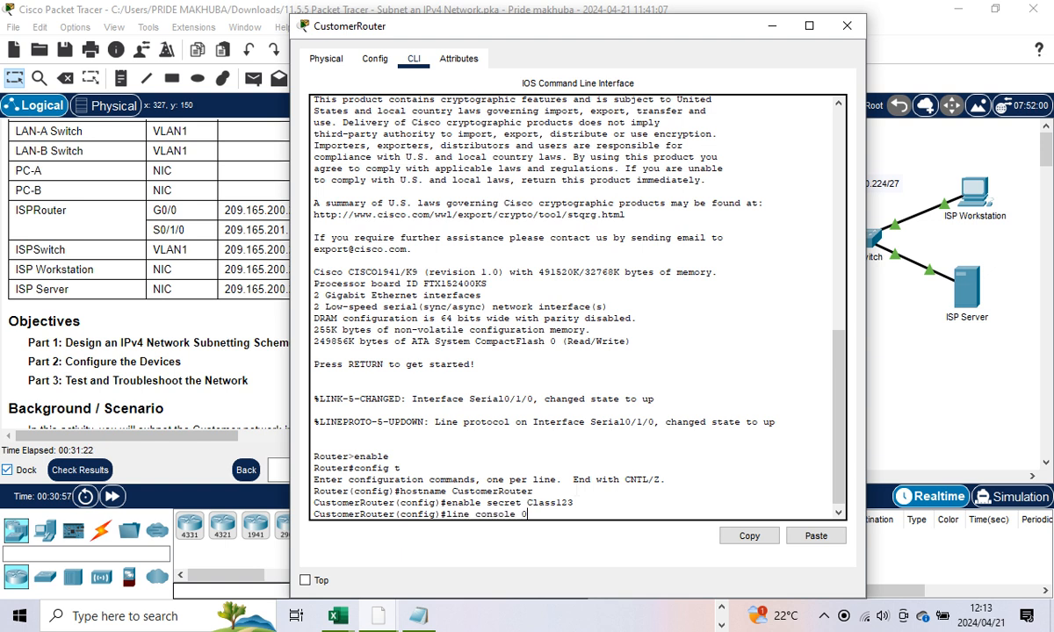
pyautogui.press('Return')
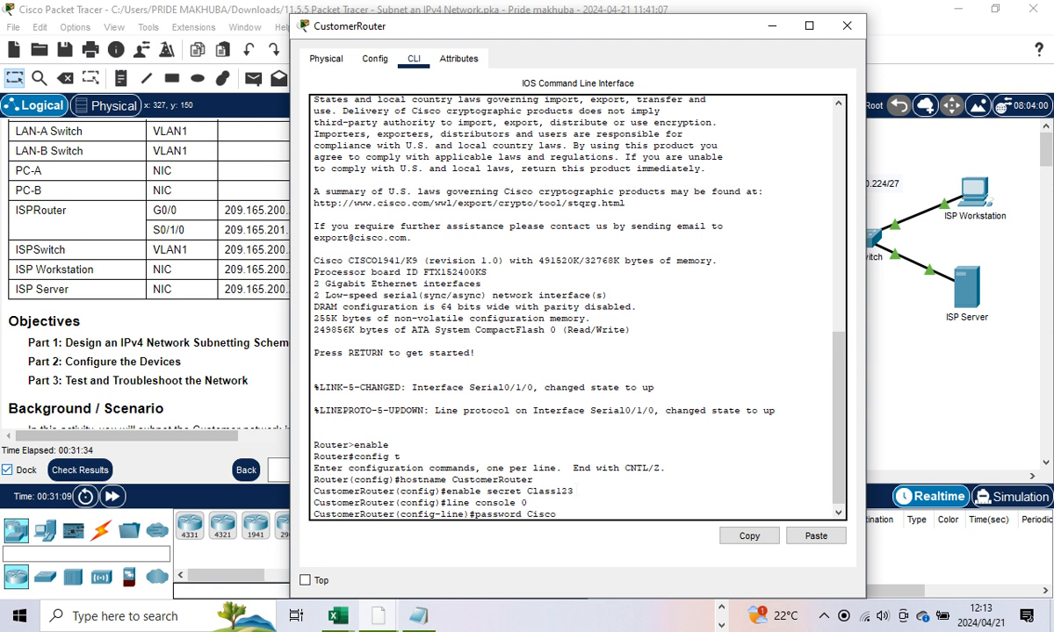
pyautogui.press('Return')
pyautogui.write('lo')
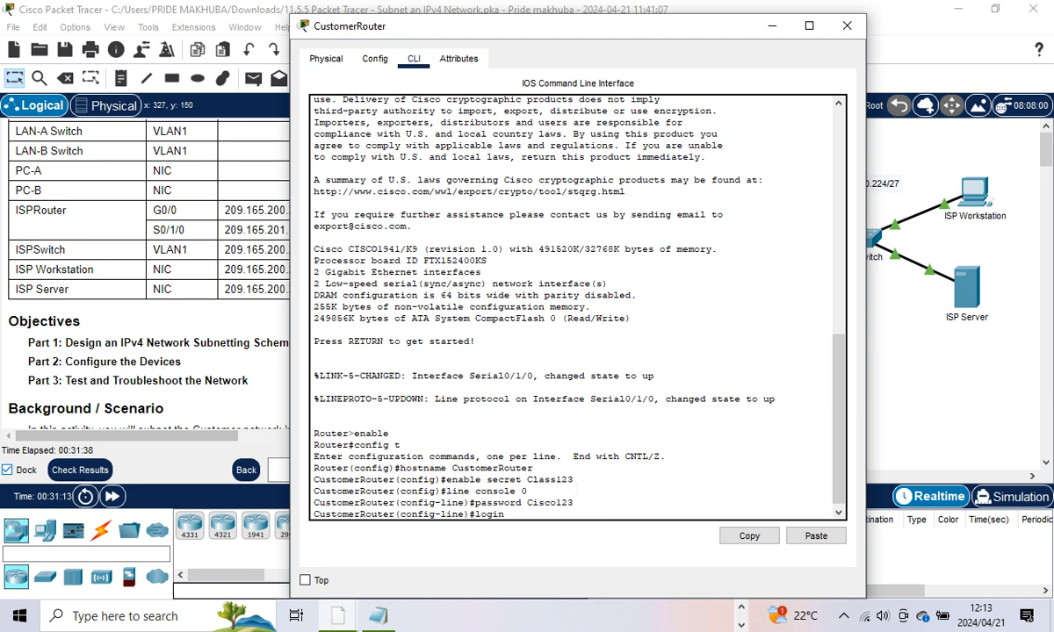
pyautogui.write('gin')
pyautogui.press('Return')
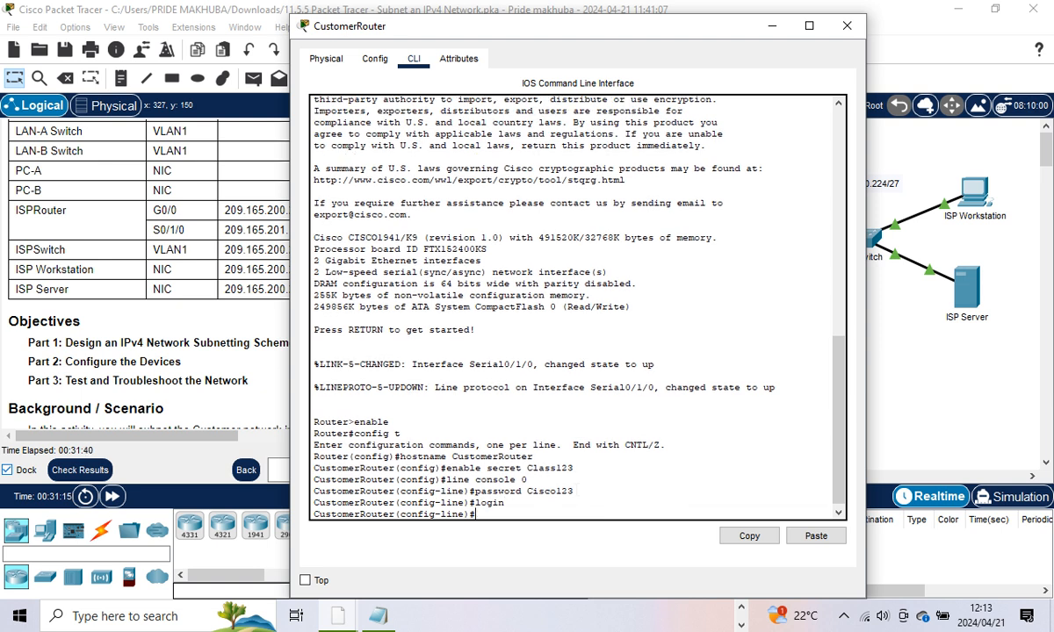
pyautogui.write('exit')
pyautogui.press('Return')
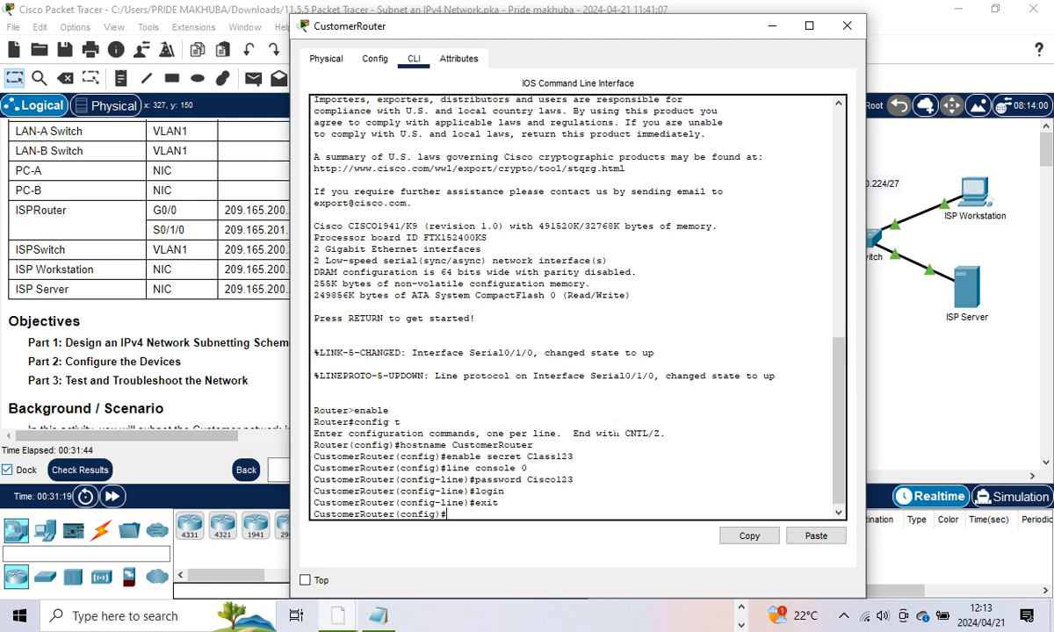
# Step: Check results and confirm the 4/23 score with hostname, secret and console items correct
pyautogui.click(772, 26)
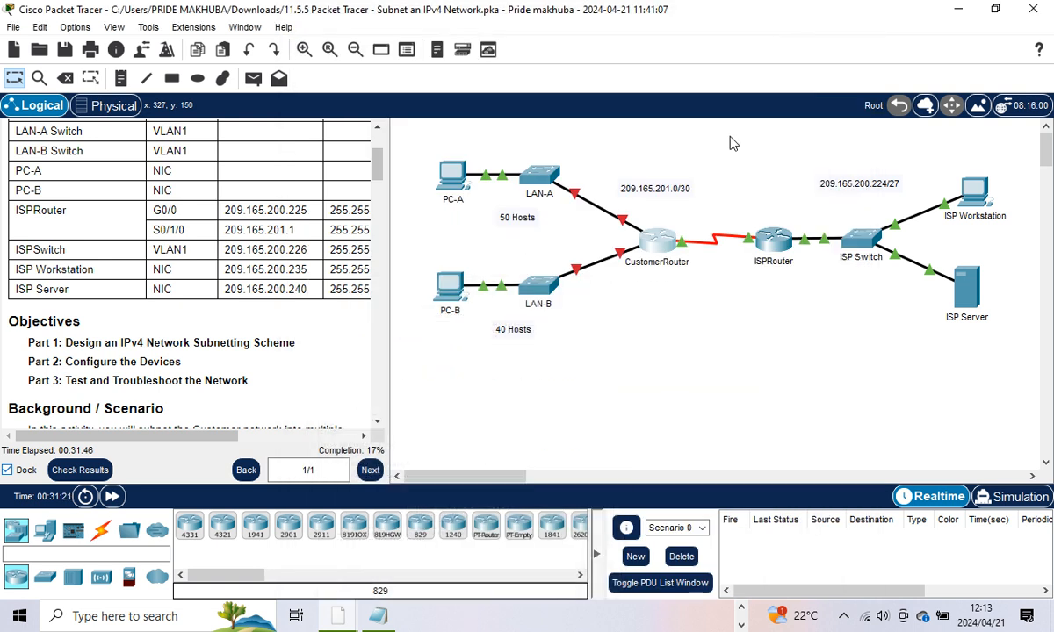
pyautogui.click(80, 470)
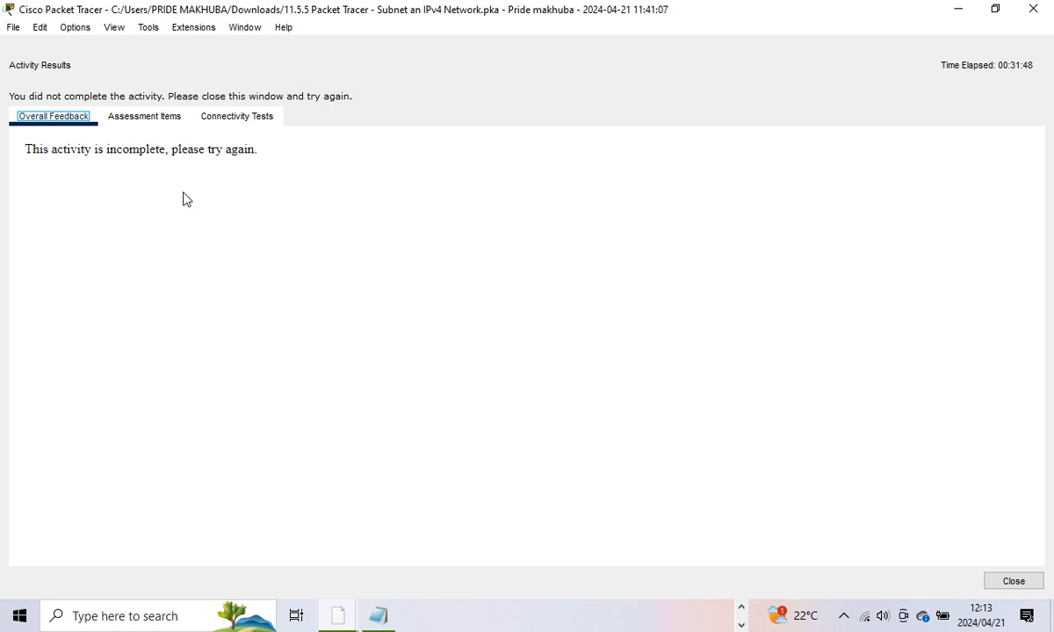
pyautogui.click(143, 117)
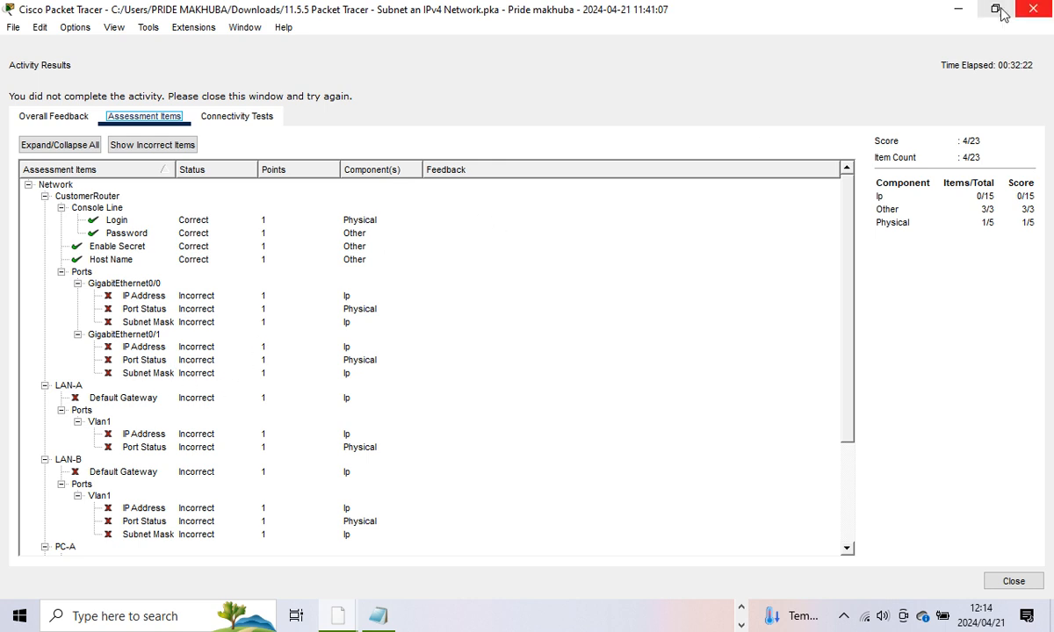
pyautogui.click(960, 12)
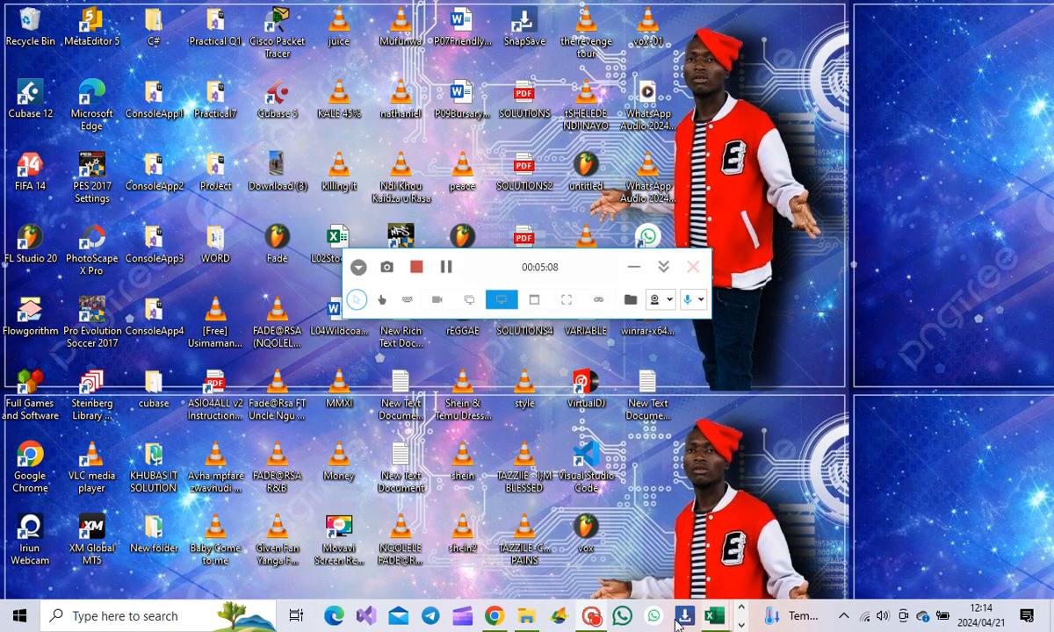
# Step: Restore Packet Tracer and close its Activity Results window
pyautogui.click(742, 625)
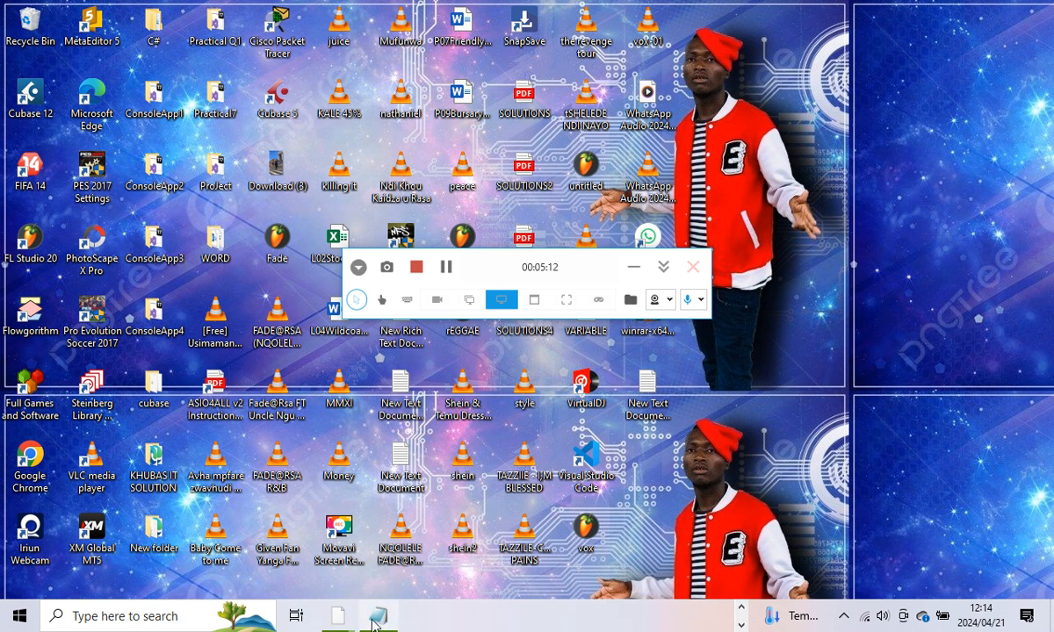
pyautogui.moveTo(337, 613)
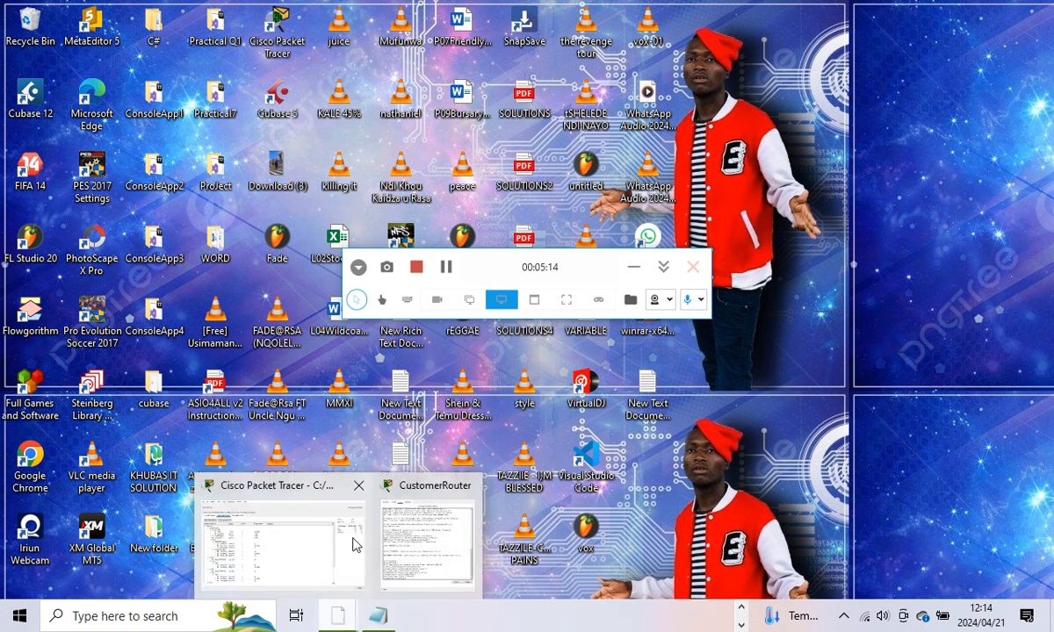
pyautogui.click(353, 543)
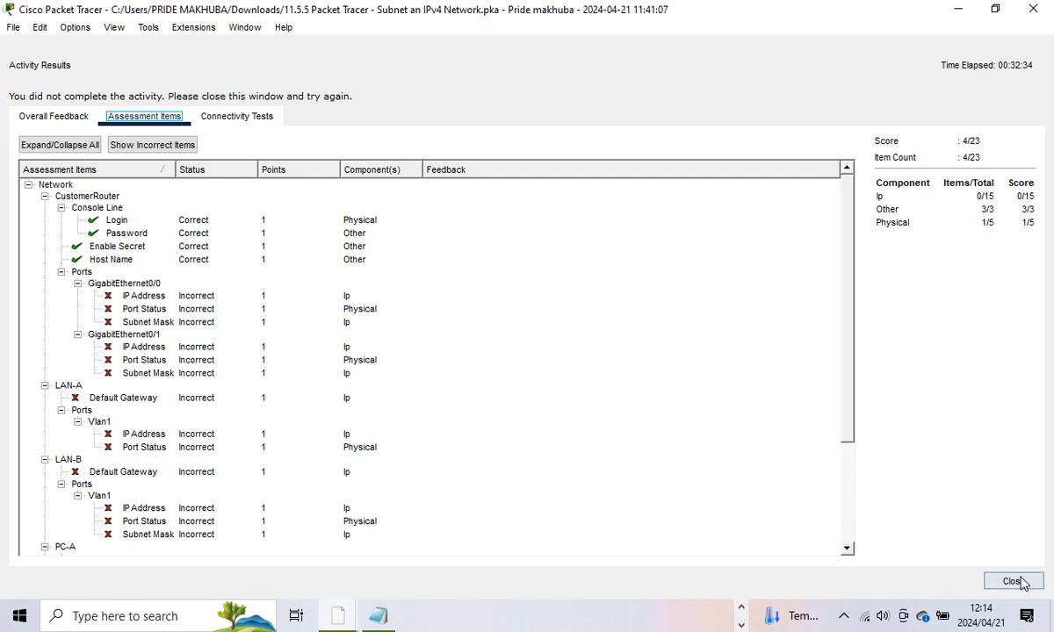
pyautogui.click(1001, 584)
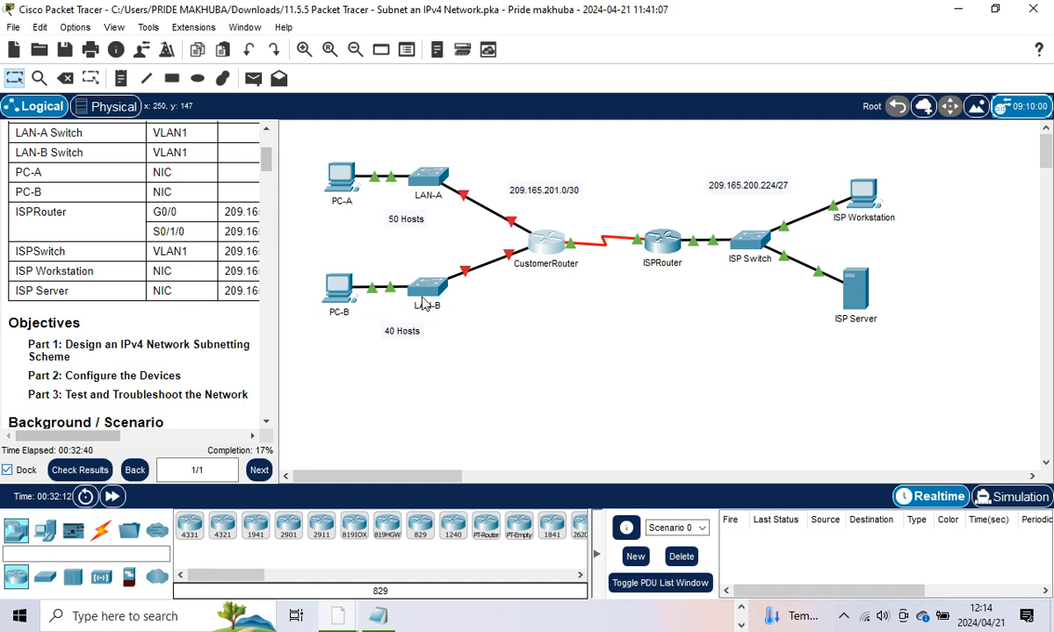
# Step: Widen the instruction panel beside the topology, then go back to the Excel workbook
pyautogui.moveTo(279, 384); pyautogui.dragTo(390, 382)
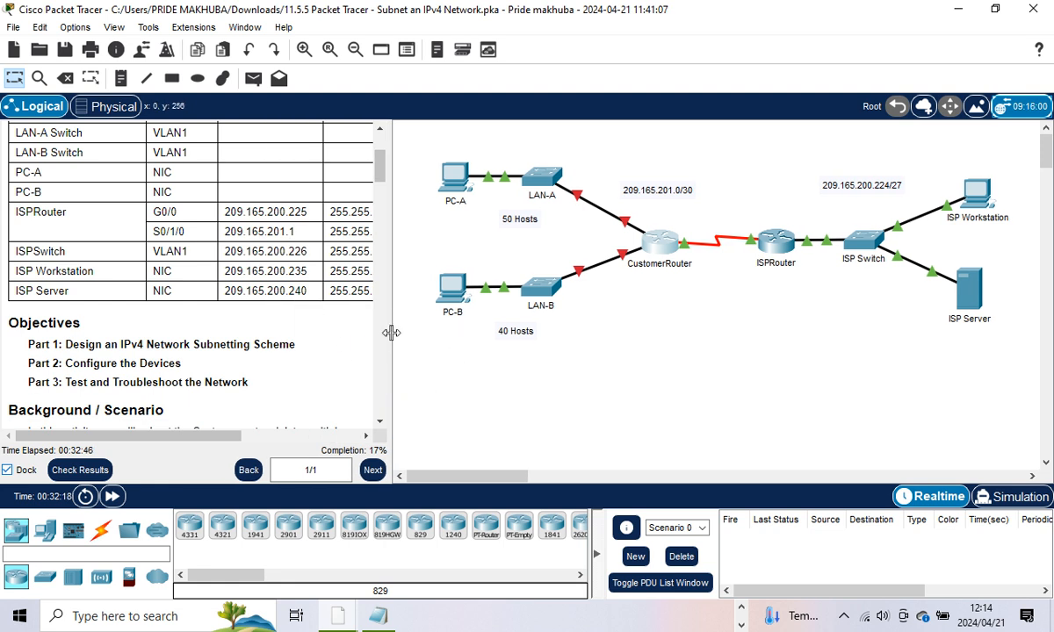
pyautogui.moveTo(392, 333); pyautogui.dragTo(418, 332)
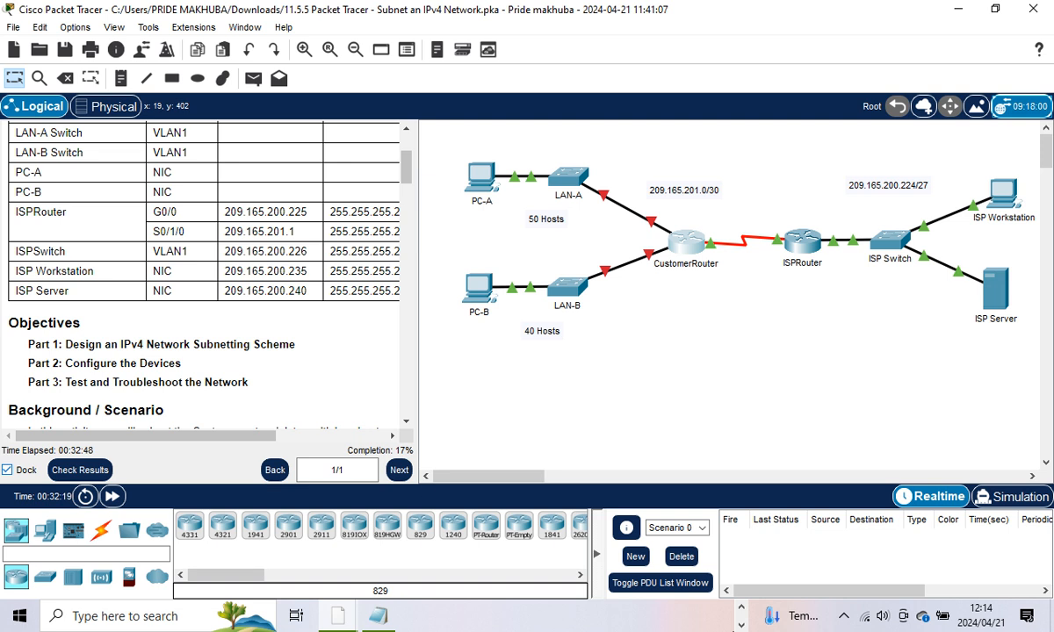
pyautogui.click(742, 608)
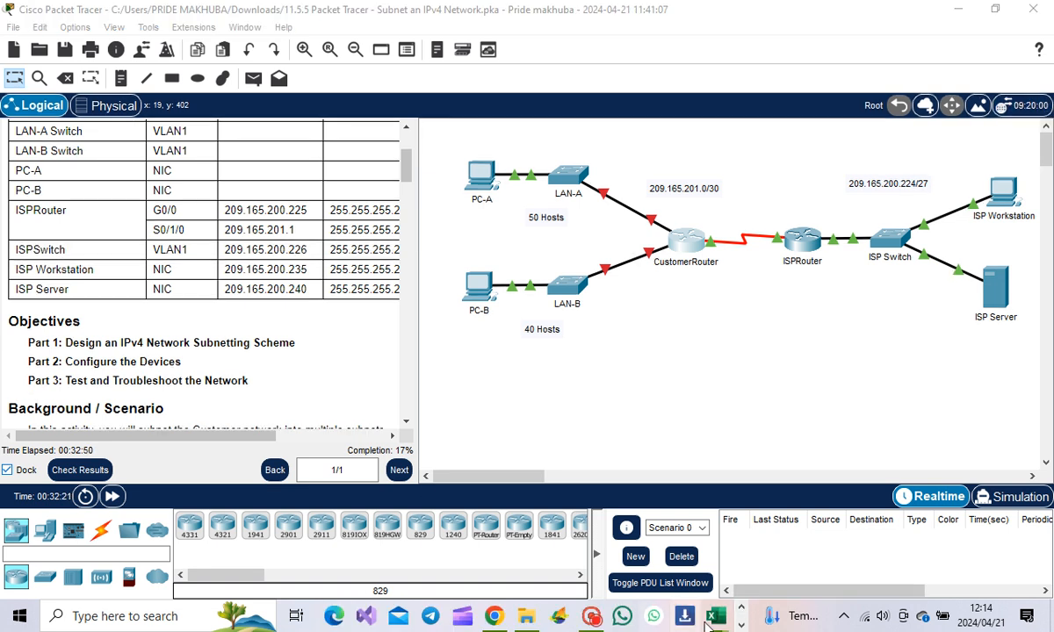
pyautogui.moveTo(715, 626)
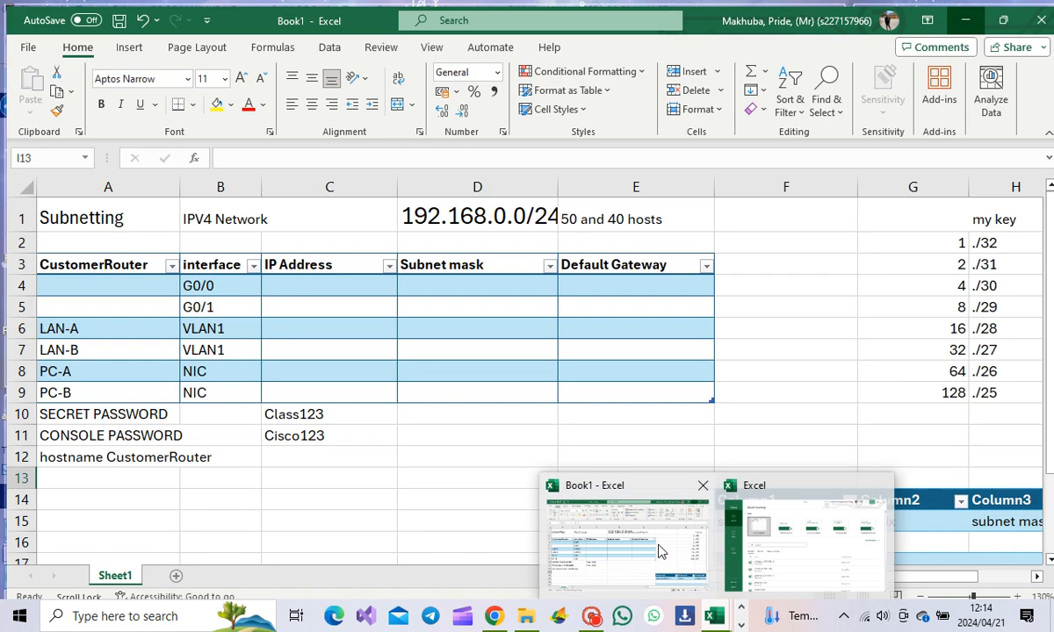
# Step: Compare the Book1 addressing table with the Packet Tracer topology, then minimize Packet Tracer
pyautogui.click(659, 555)
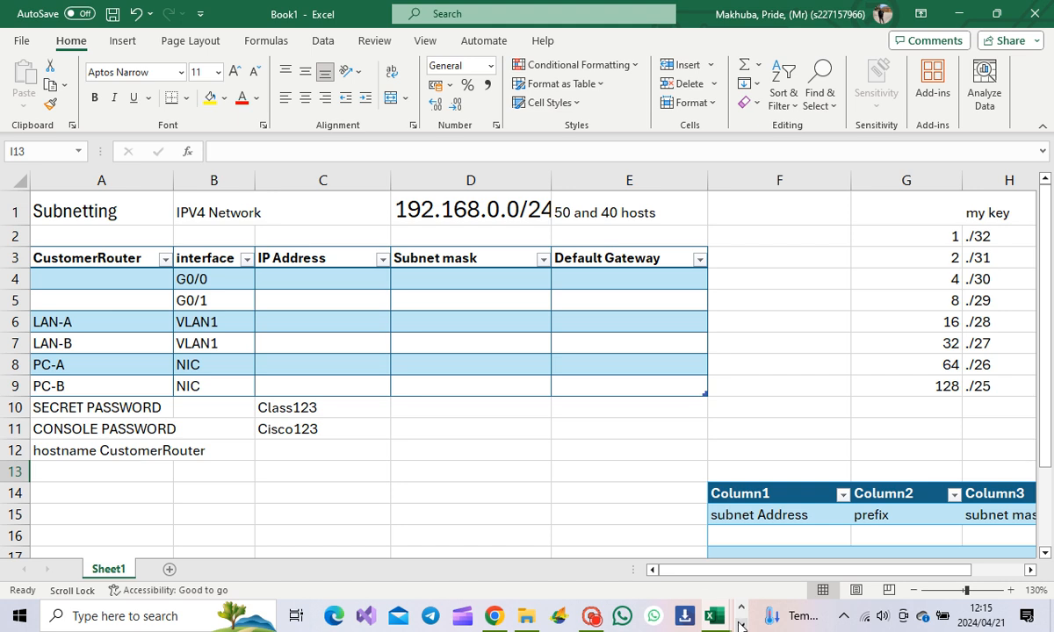
pyautogui.moveTo(376, 606)
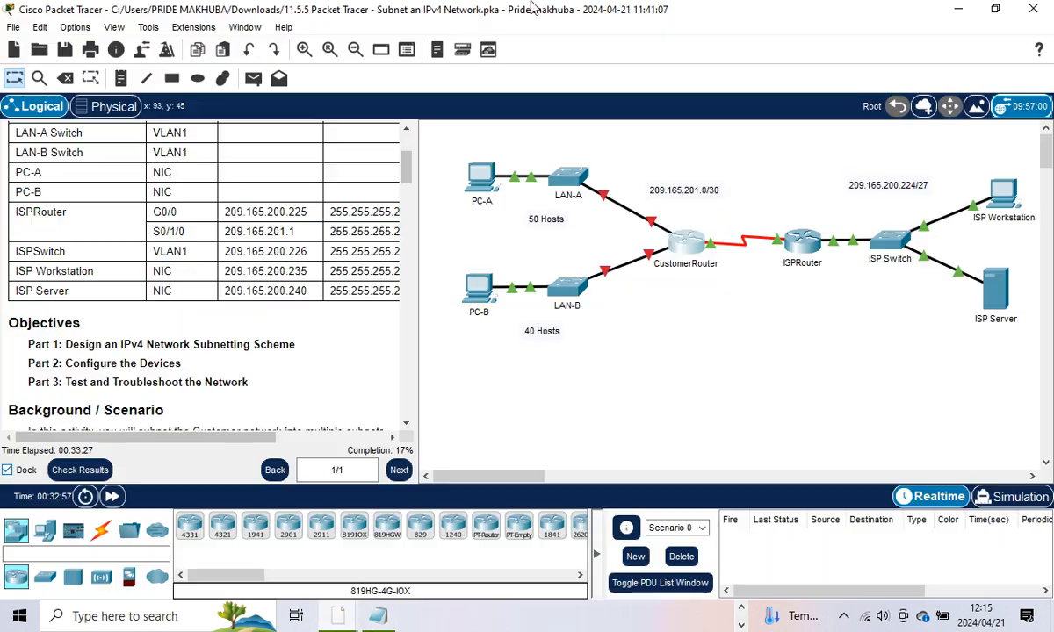
pyautogui.click(266, 522)
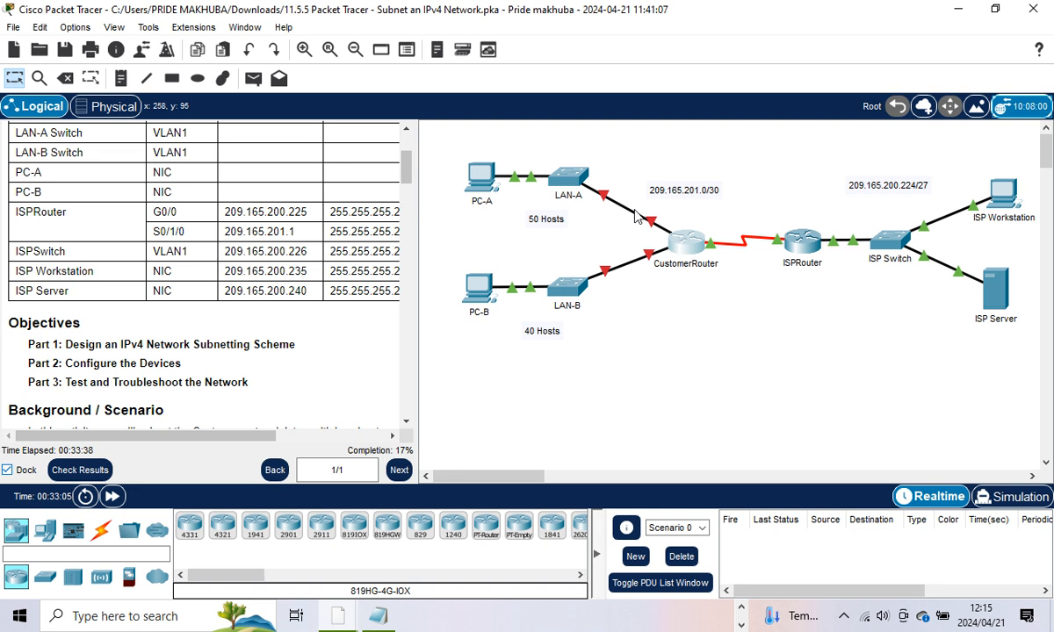
pyautogui.click(959, 10)
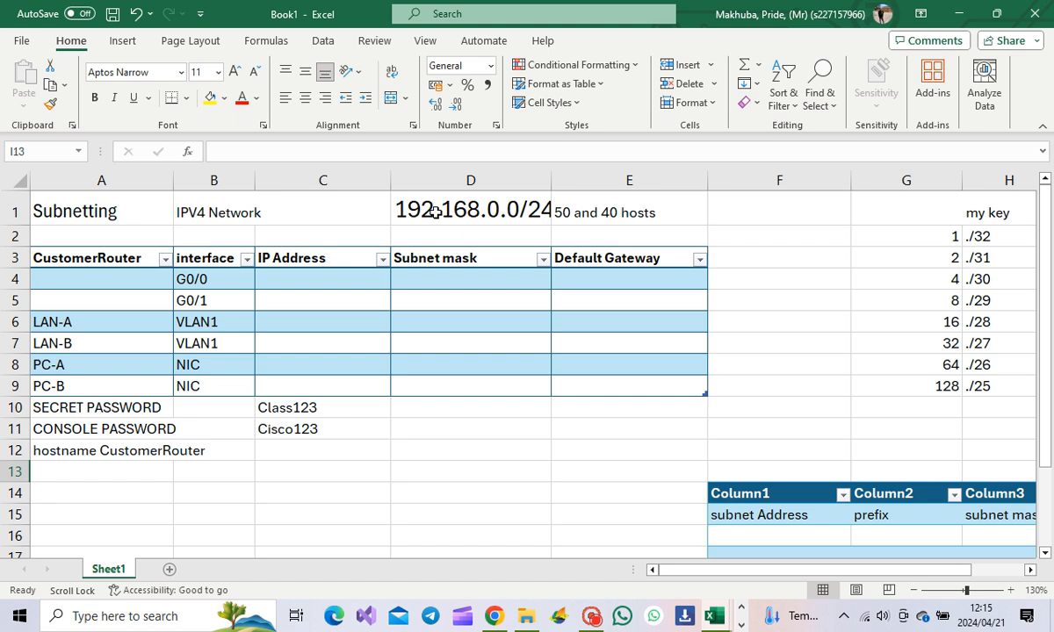
# Step: Widen column D to fit 192.168.0.0/24 and apply a font colour to key row G8:I8
pyautogui.moveTo(552, 180); pyautogui.dragTo(565, 180)
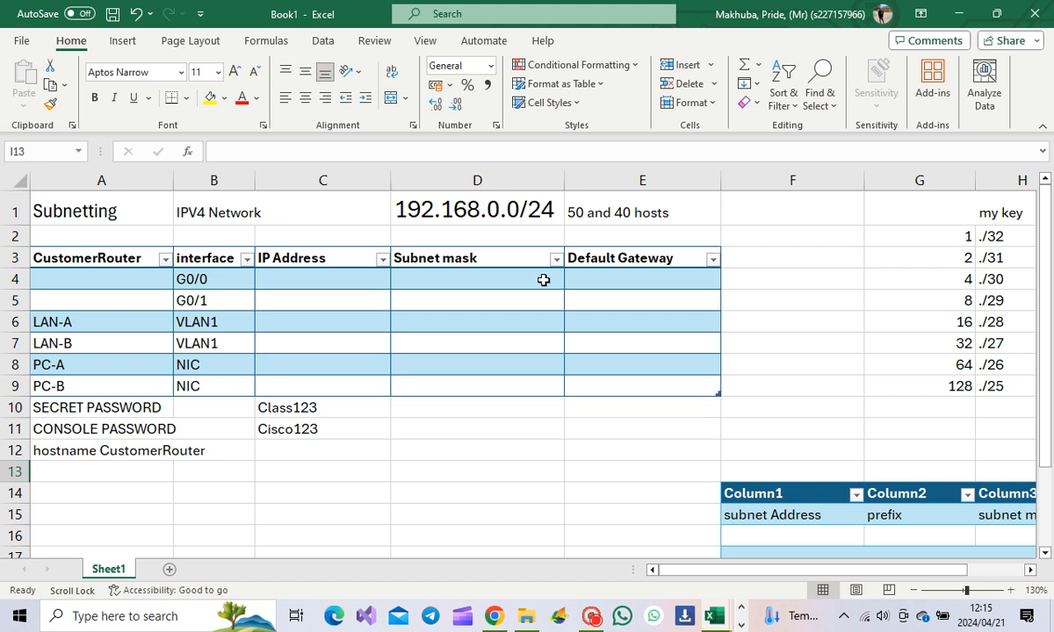
pyautogui.moveTo(696, 572); pyautogui.dragTo(770, 577)
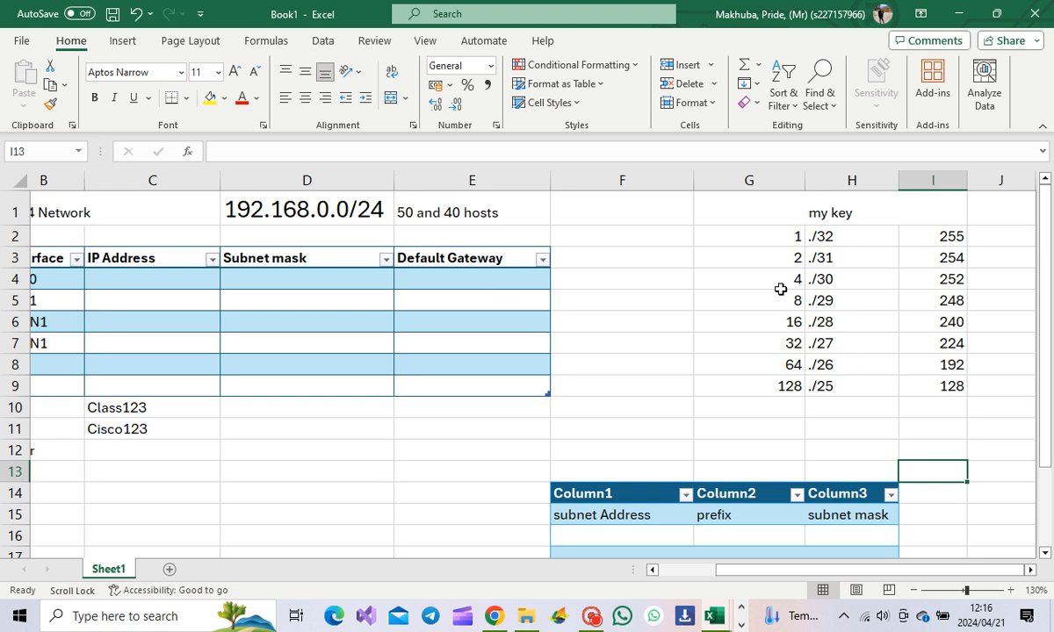
pyautogui.click(775, 364)
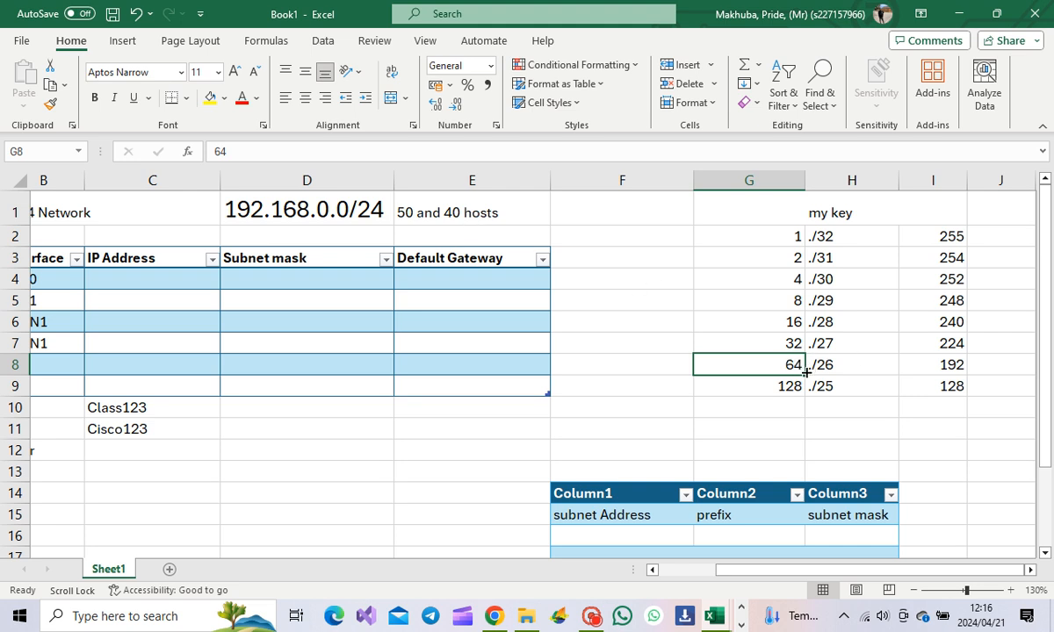
pyautogui.moveTo(783, 365); pyautogui.dragTo(937, 370)
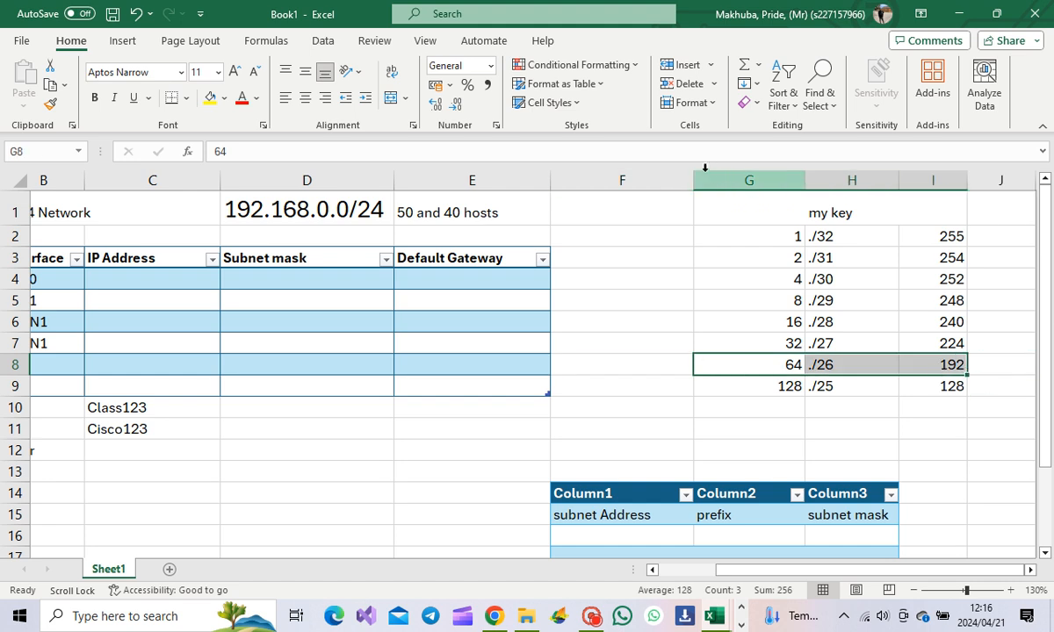
pyautogui.click(256, 98)
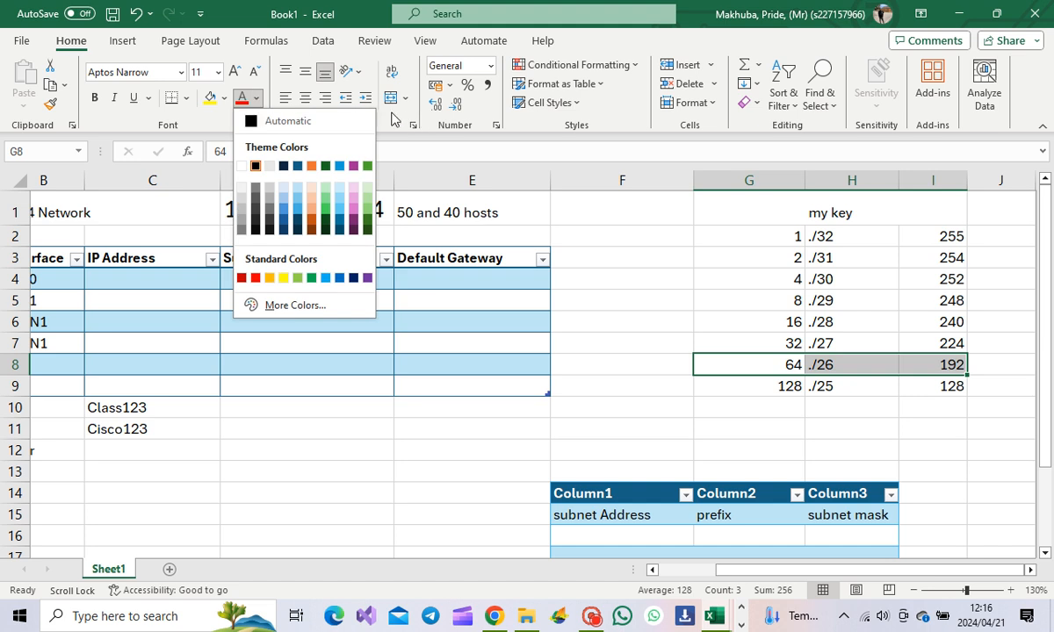
pyautogui.click(296, 167)
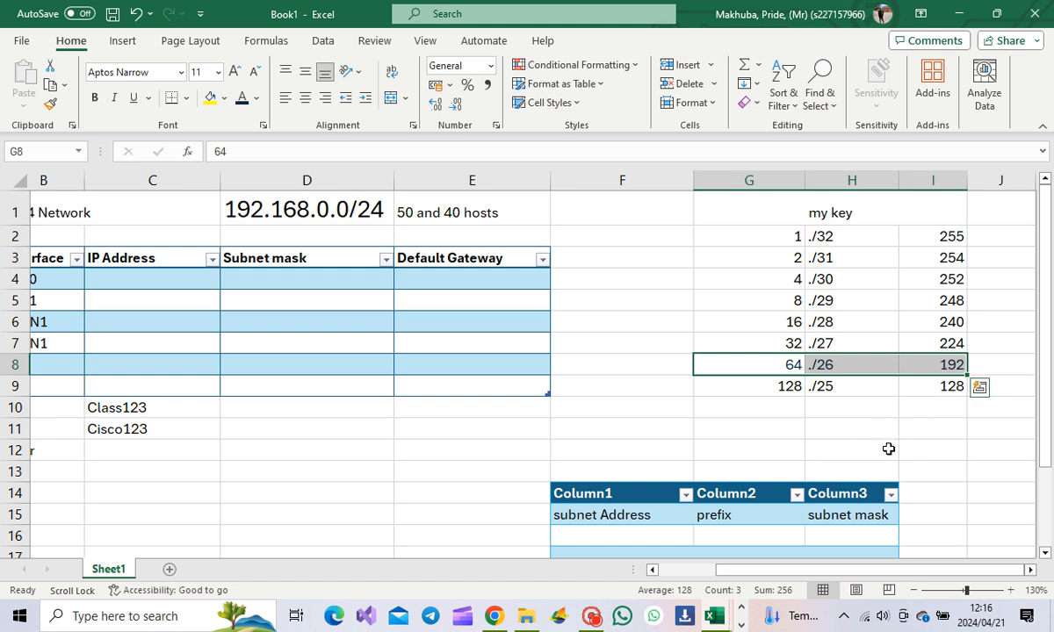
# Step: Recolour the 64, ./26, 192 row in G8:I8 green and check the cells
pyautogui.click(853, 383)
pyautogui.moveTo(769, 370); pyautogui.dragTo(924, 362)
pyautogui.click(256, 97)
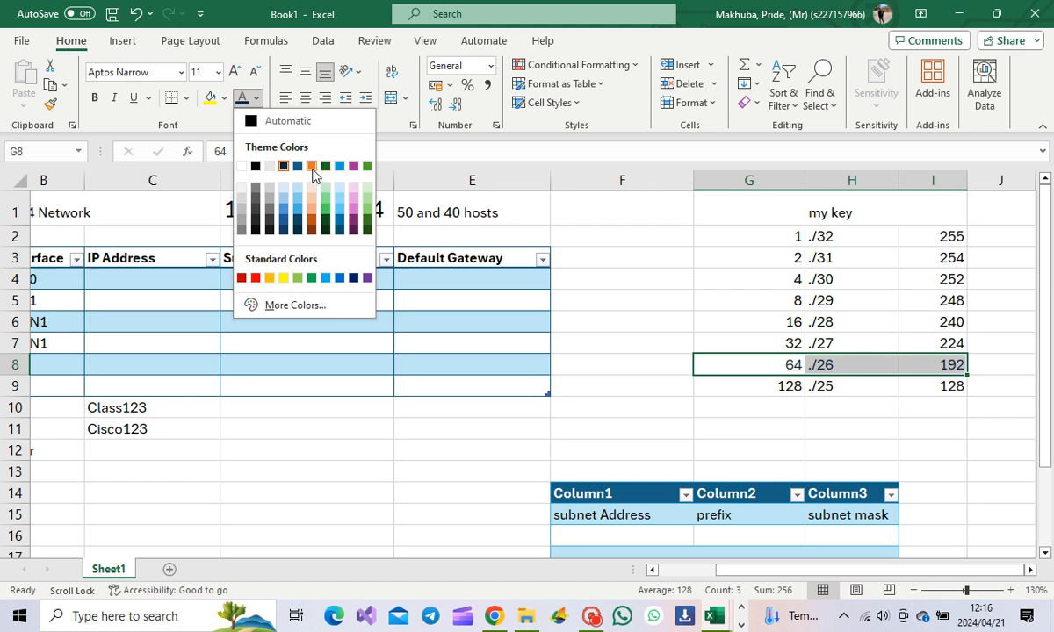
pyautogui.click(324, 211)
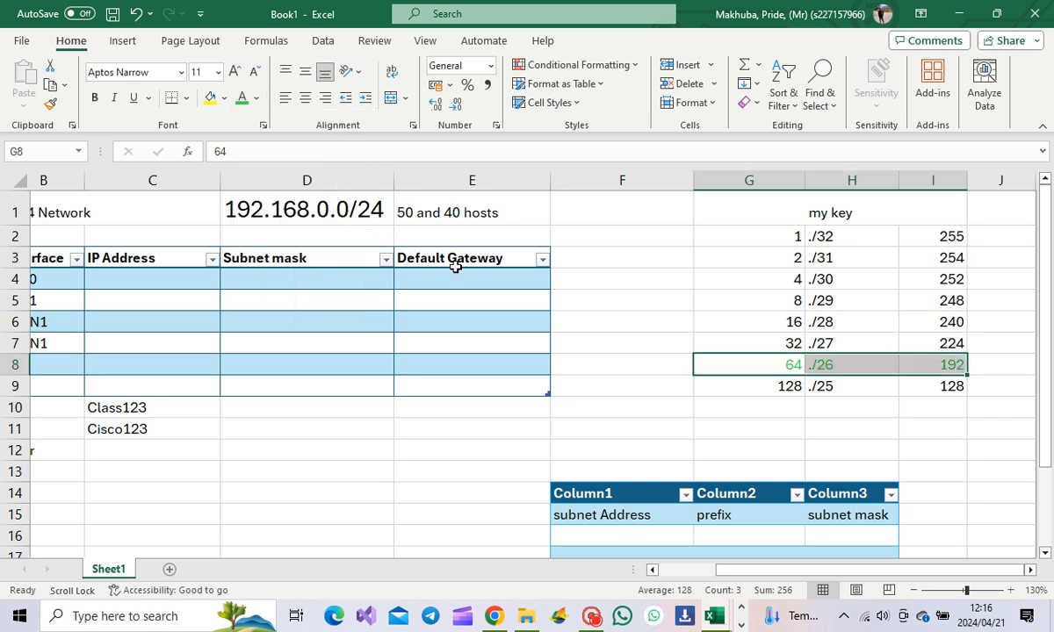
pyautogui.click(673, 413)
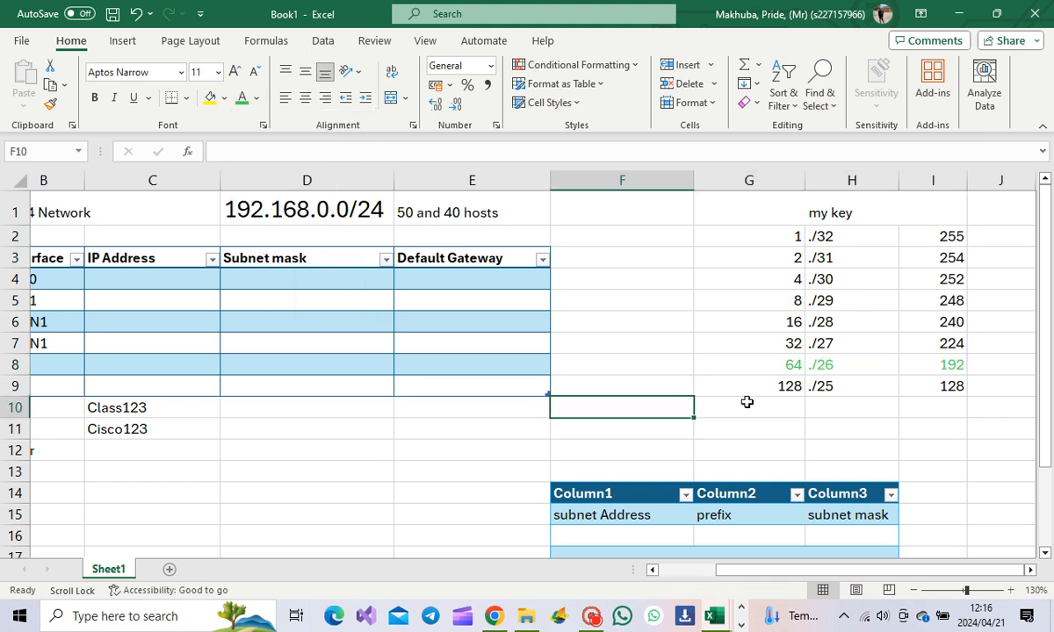
pyautogui.click(808, 365)
pyautogui.click(795, 362)
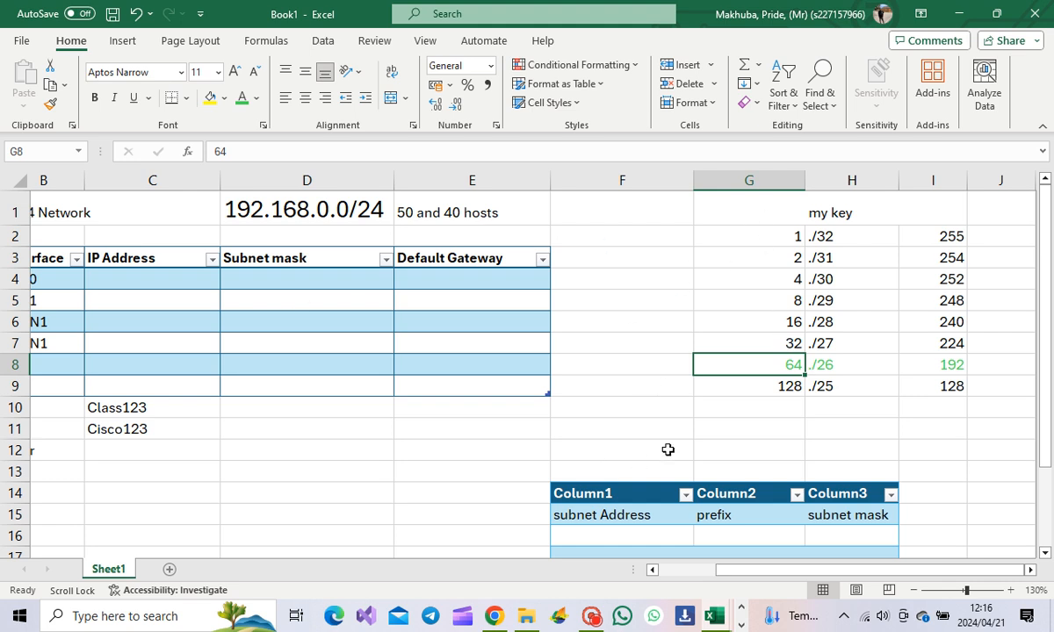
pyautogui.scroll(-2, 669, 448)
# Step: Enter 192.168.0.0 in F16 and 192.168.0.64 in F17
pyautogui.click(617, 411)
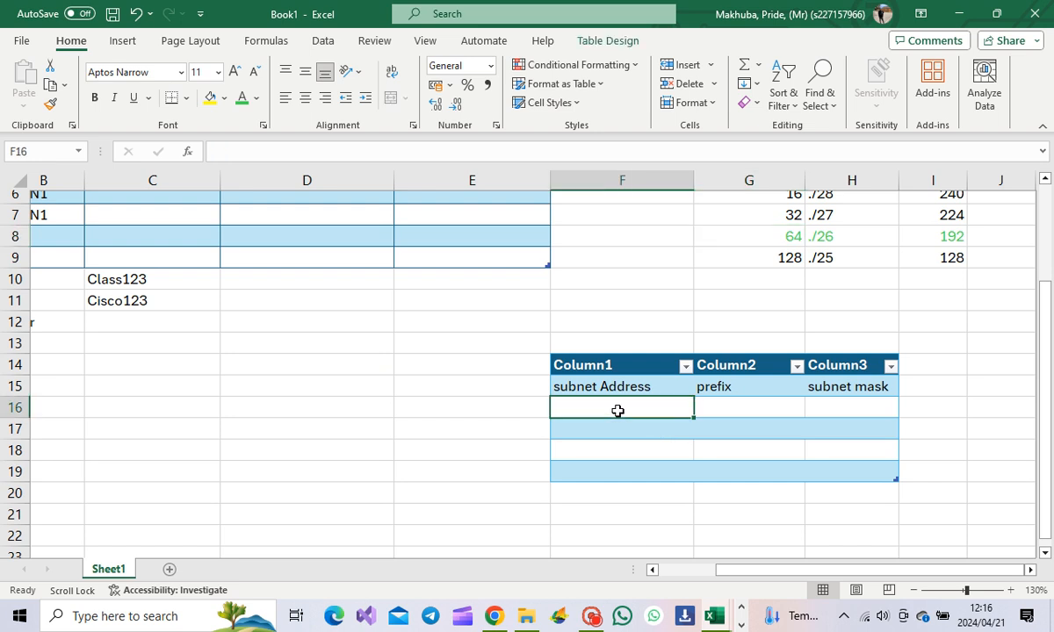
pyautogui.write('1')
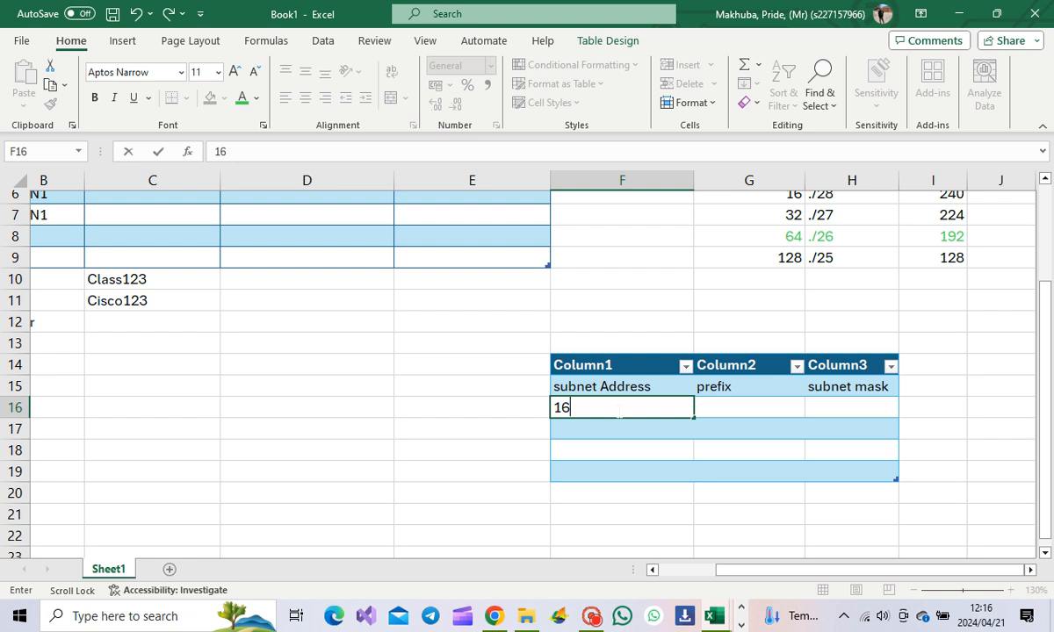
pyautogui.scroll(2, 616, 410)
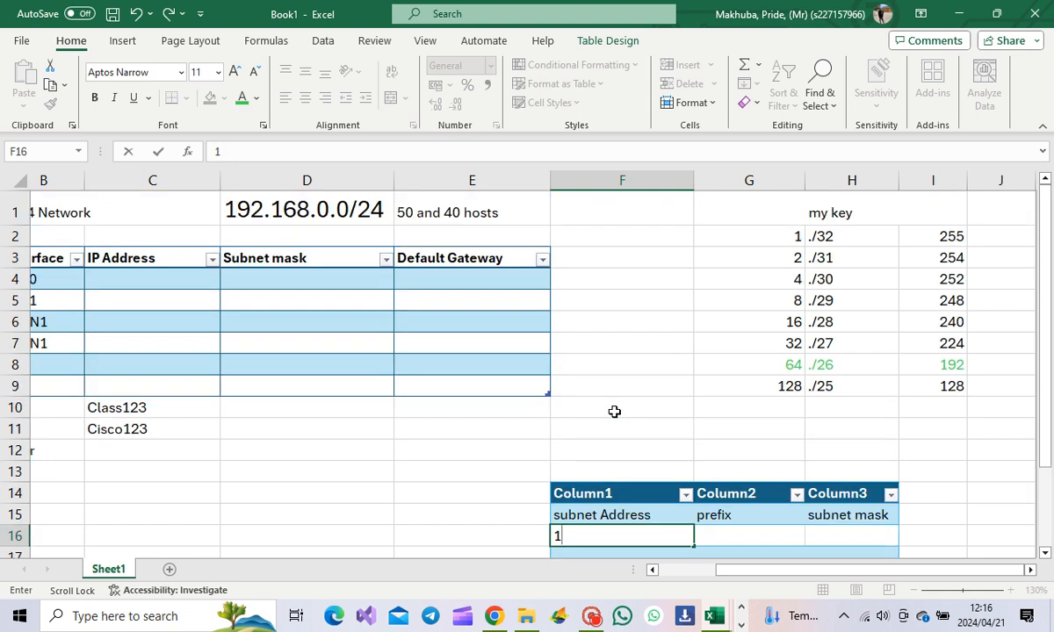
pyautogui.scroll(-3, 614, 412)
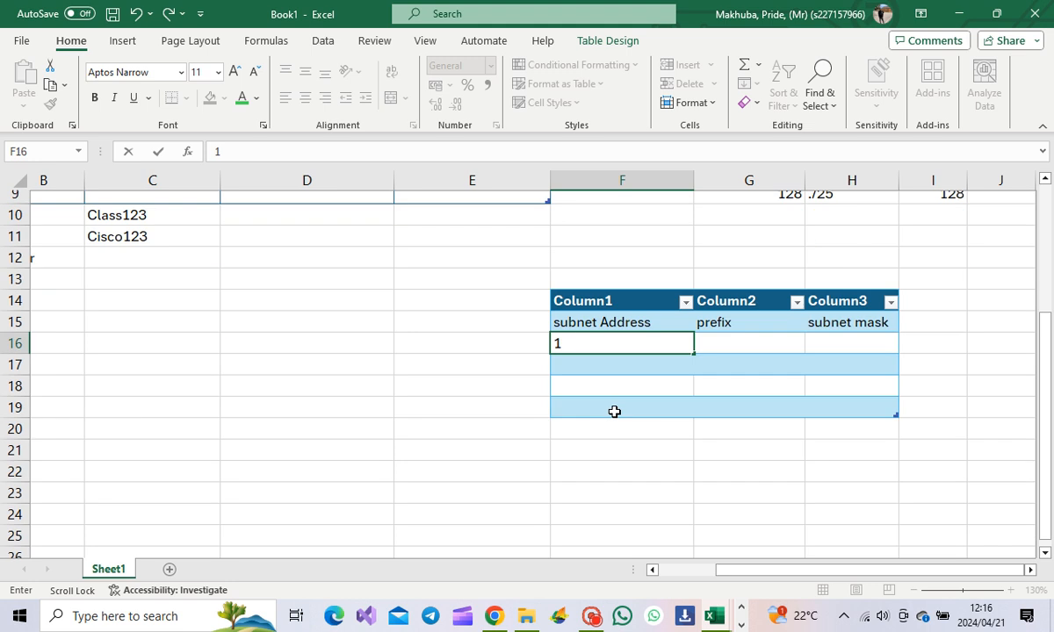
pyautogui.write('92')
pyautogui.write('.1')
pyautogui.write('86')
pyautogui.press('BackSpace')
pyautogui.press('BackSpace')
pyautogui.write('68')
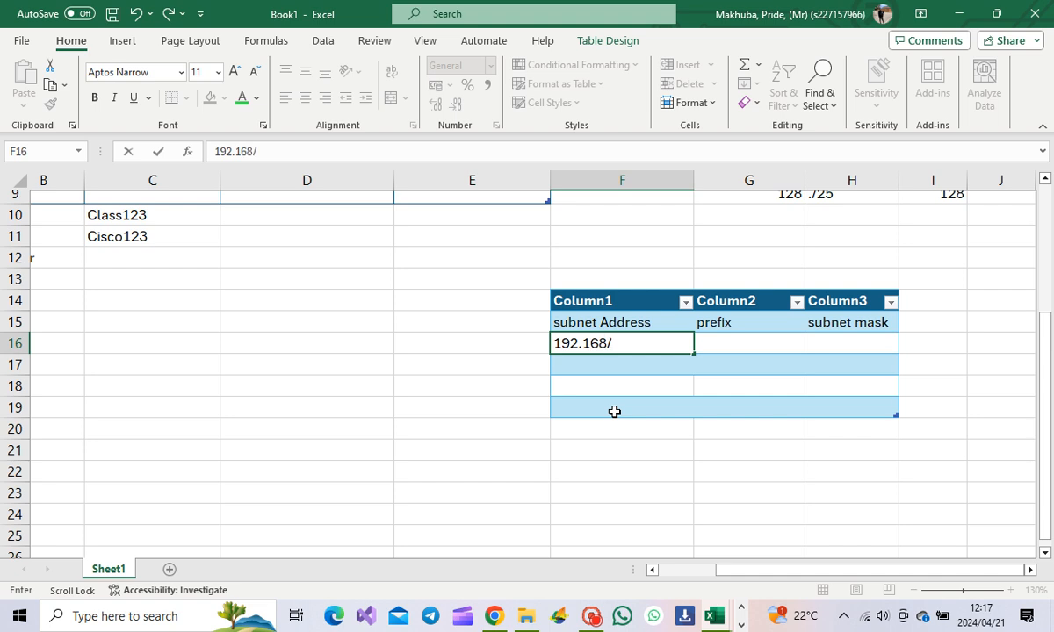
pyautogui.write('.0.0')
pyautogui.press('Return')
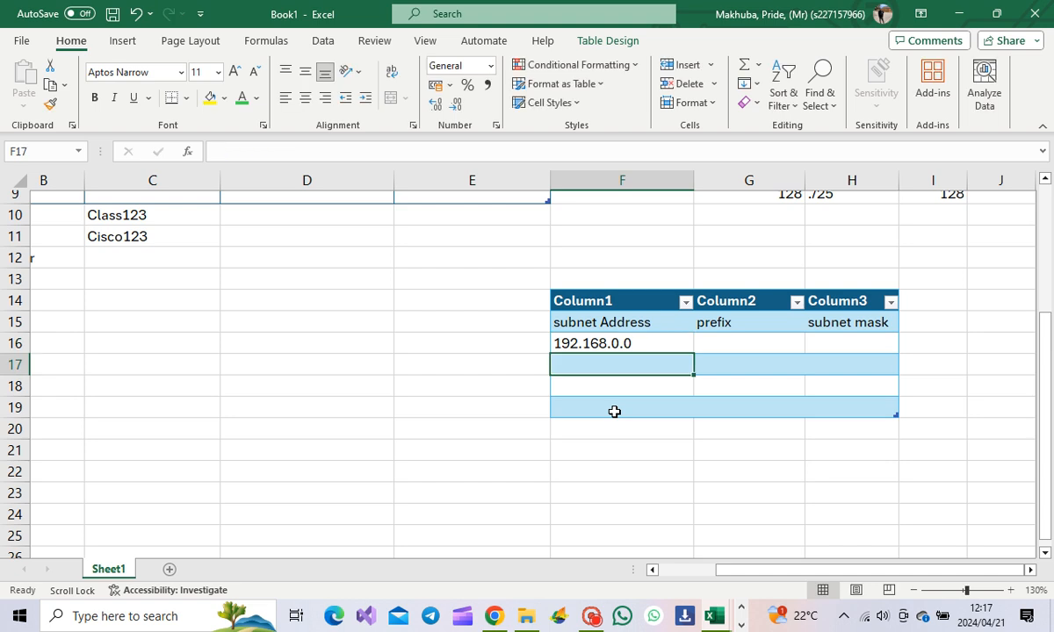
pyautogui.write('192.')
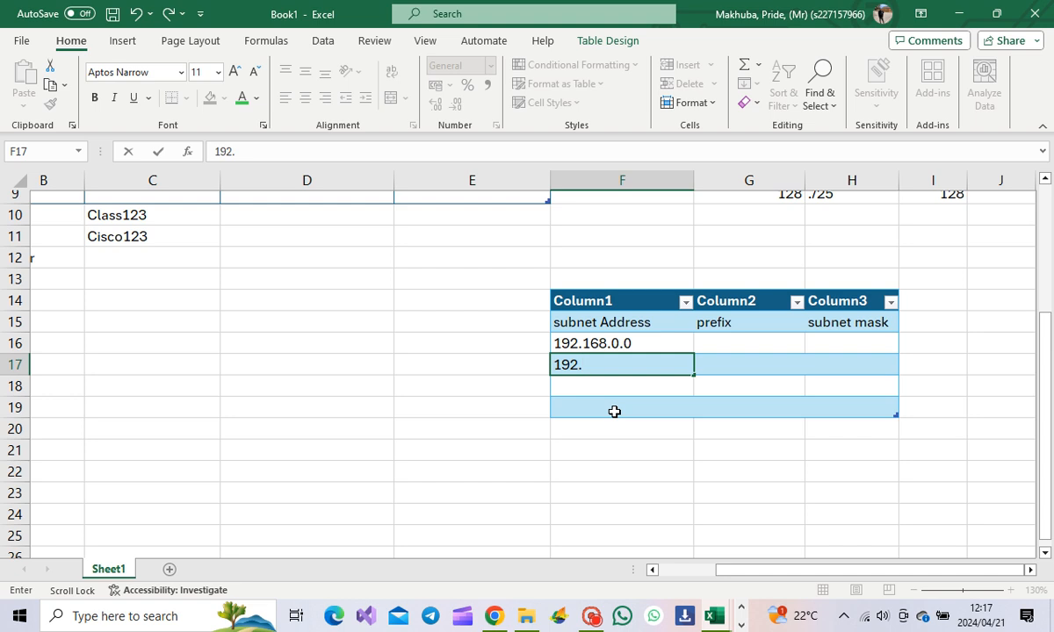
pyautogui.write('168.0.64')
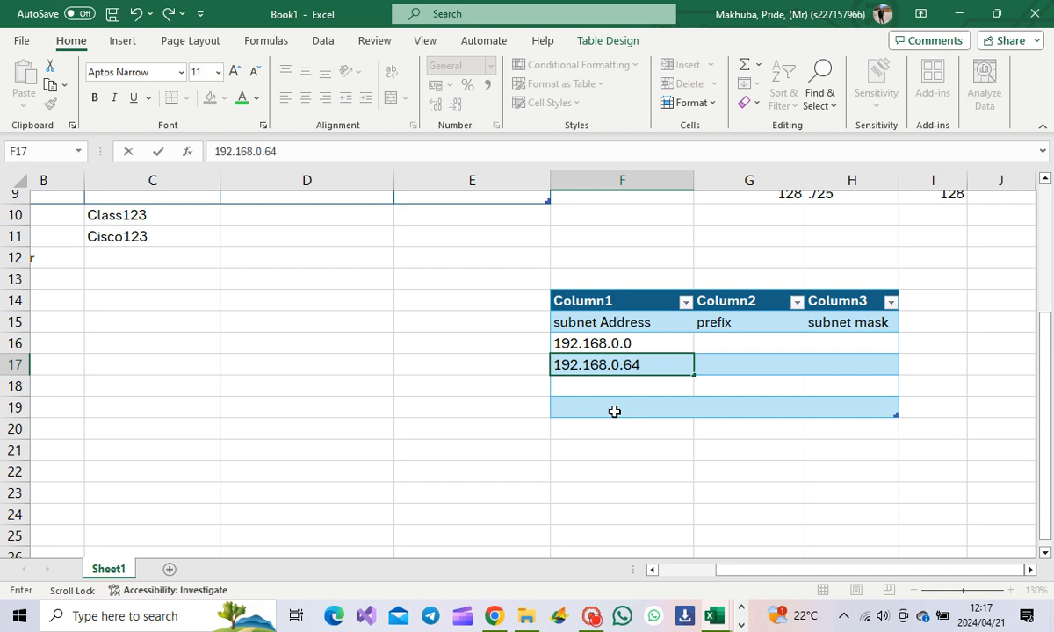
pyautogui.press('Return')
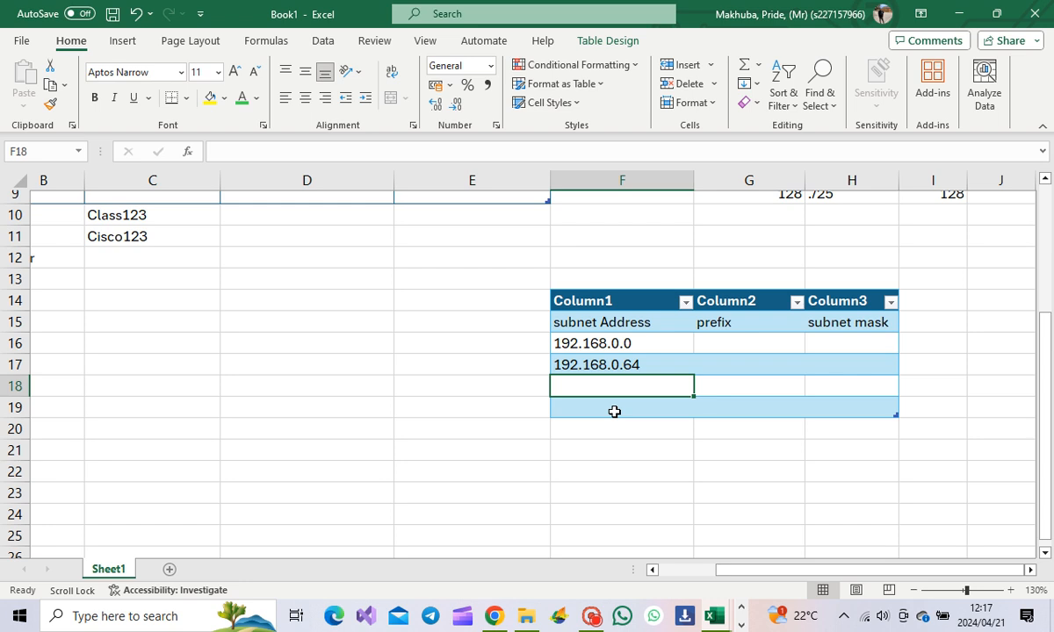
pyautogui.write('192')
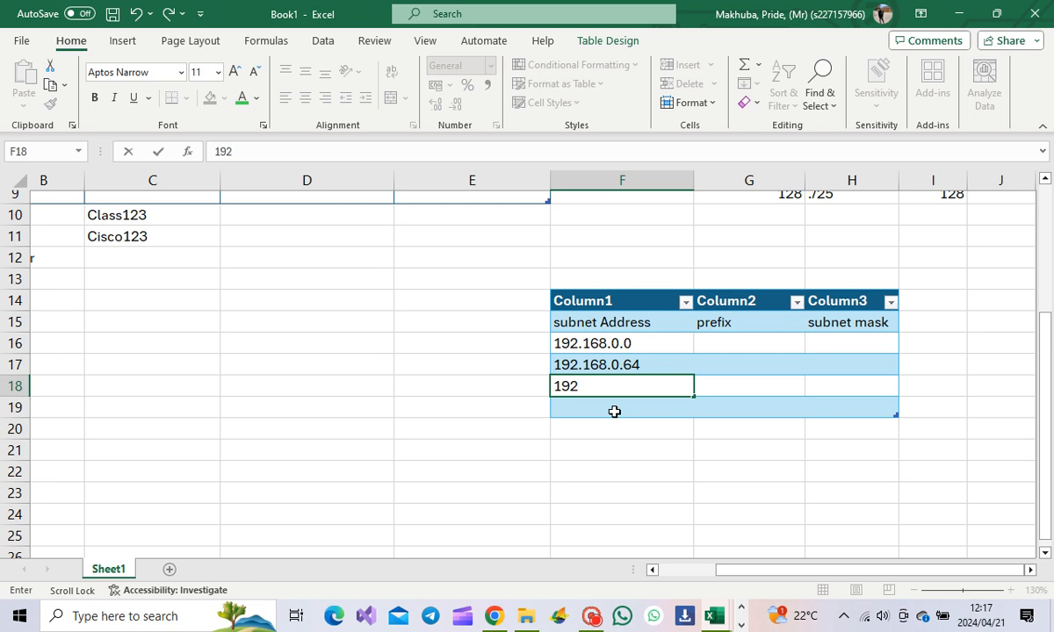
pyautogui.press('BackSpace')
pyautogui.press('BackSpace')
pyautogui.press('BackSpace')
pyautogui.press('BackSpace')
# Step: Fill the address series from the first two subnets down to row 19 (.128, .192)
pyautogui.moveTo(583, 346); pyautogui.dragTo(835, 365)
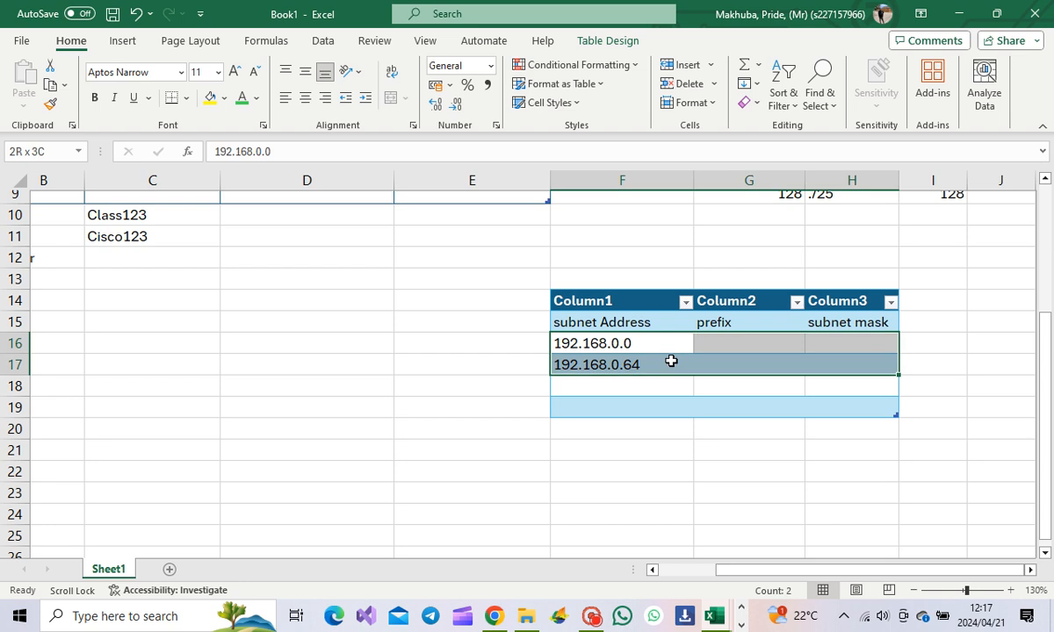
pyautogui.moveTo(484, 423); pyautogui.dragTo(518, 410)
pyautogui.moveTo(602, 341); pyautogui.dragTo(614, 358)
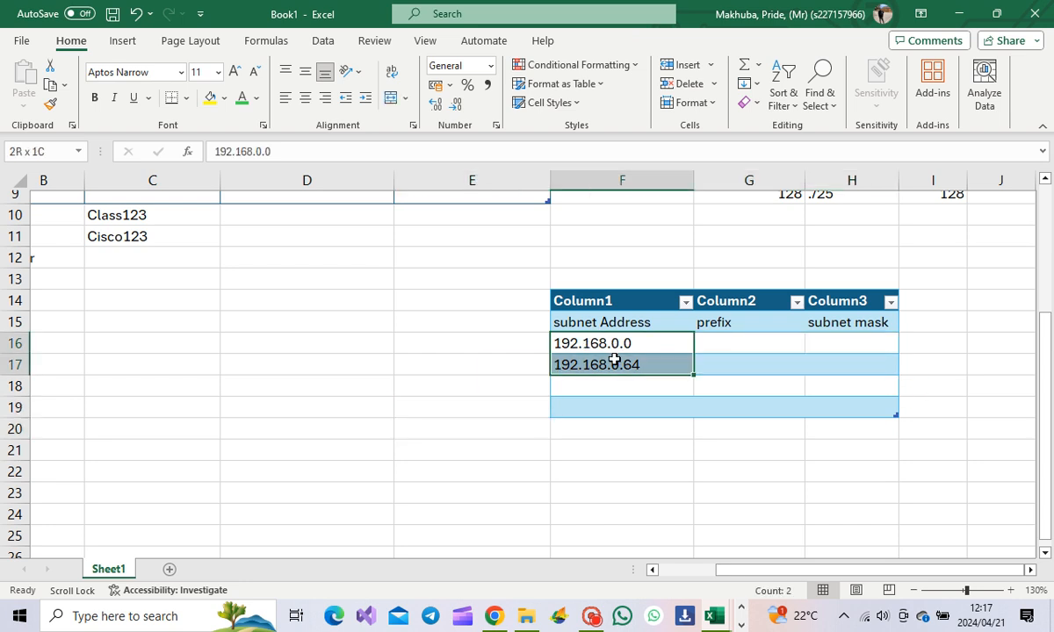
pyautogui.moveTo(694, 376); pyautogui.dragTo(701, 409)
pyautogui.click(647, 494)
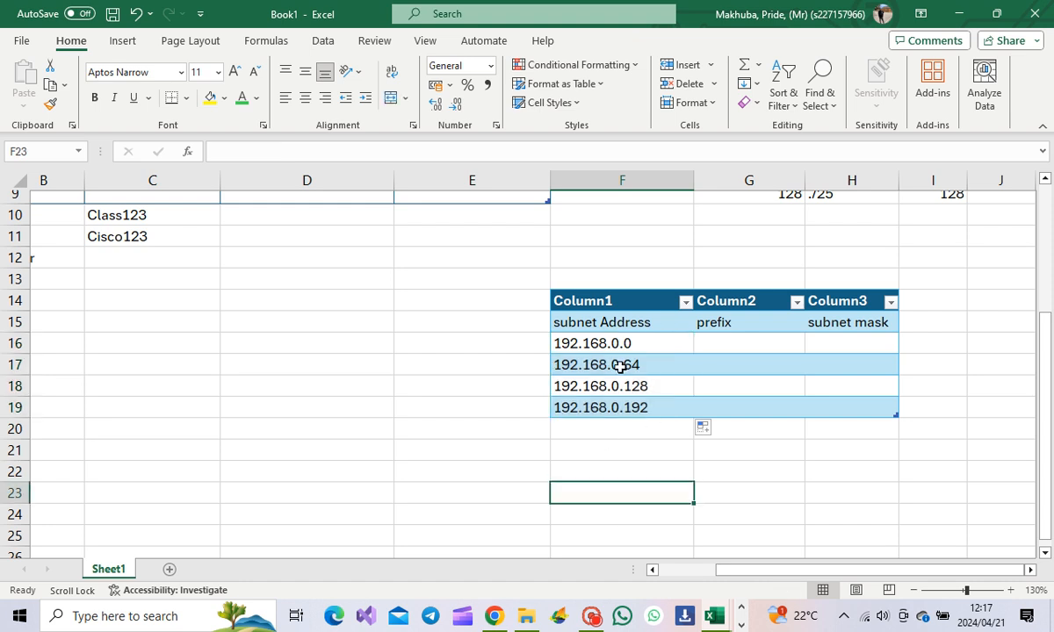
# Step: Extend the subnet address series one more row to 192.168.0.256 in F20
pyautogui.click(620, 366)
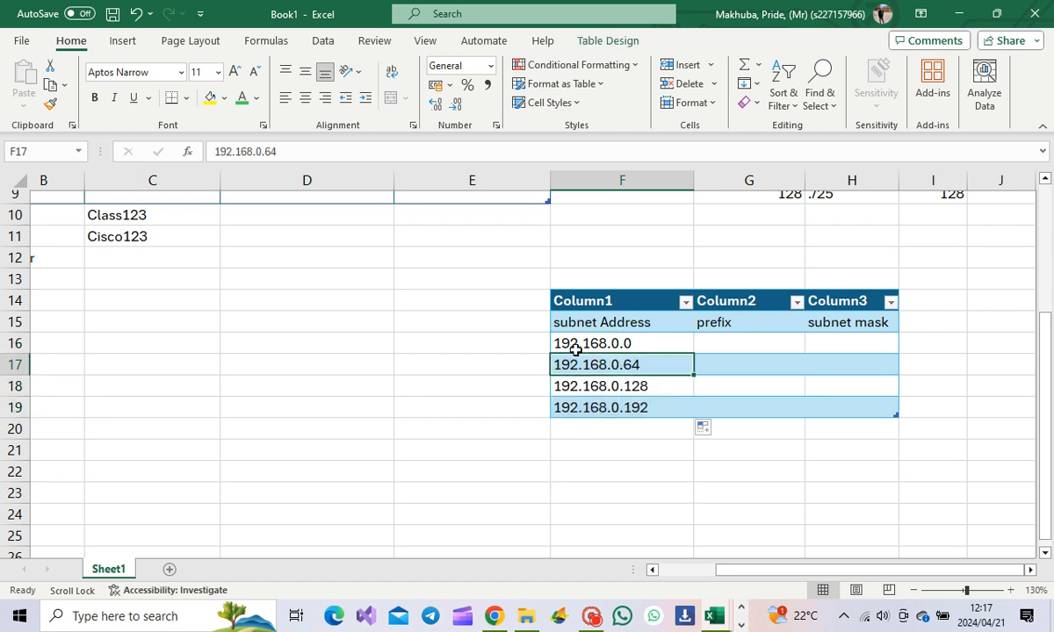
pyautogui.moveTo(554, 386); pyautogui.dragTo(635, 447)
pyautogui.click(635, 447)
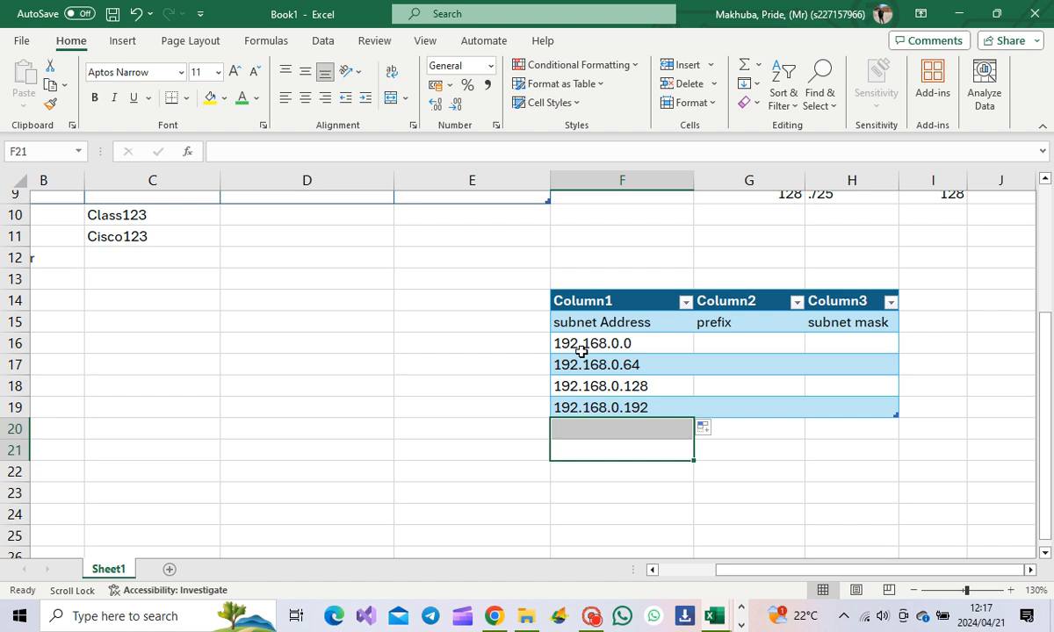
pyautogui.moveTo(561, 344); pyautogui.dragTo(635, 388)
pyautogui.click(654, 447)
pyautogui.moveTo(559, 342); pyautogui.dragTo(579, 367)
pyautogui.click(654, 429)
pyautogui.moveTo(666, 346); pyautogui.dragTo(694, 430)
pyautogui.click(417, 415)
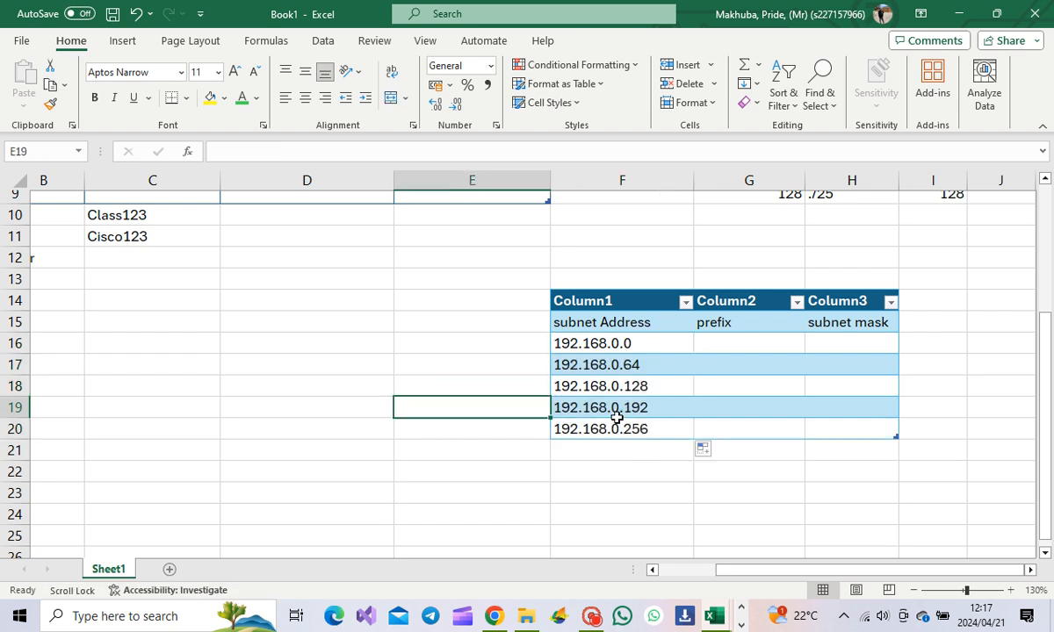
pyautogui.click(481, 361)
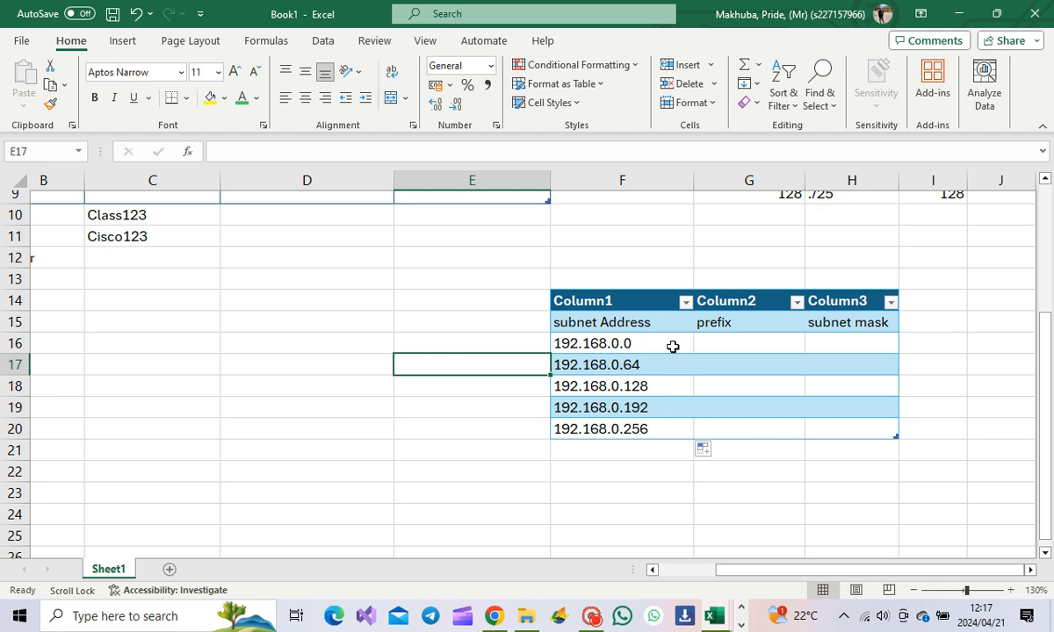
# Step: Copy the ./26 prefix text from cell H8
pyautogui.scroll(3, 693, 342)
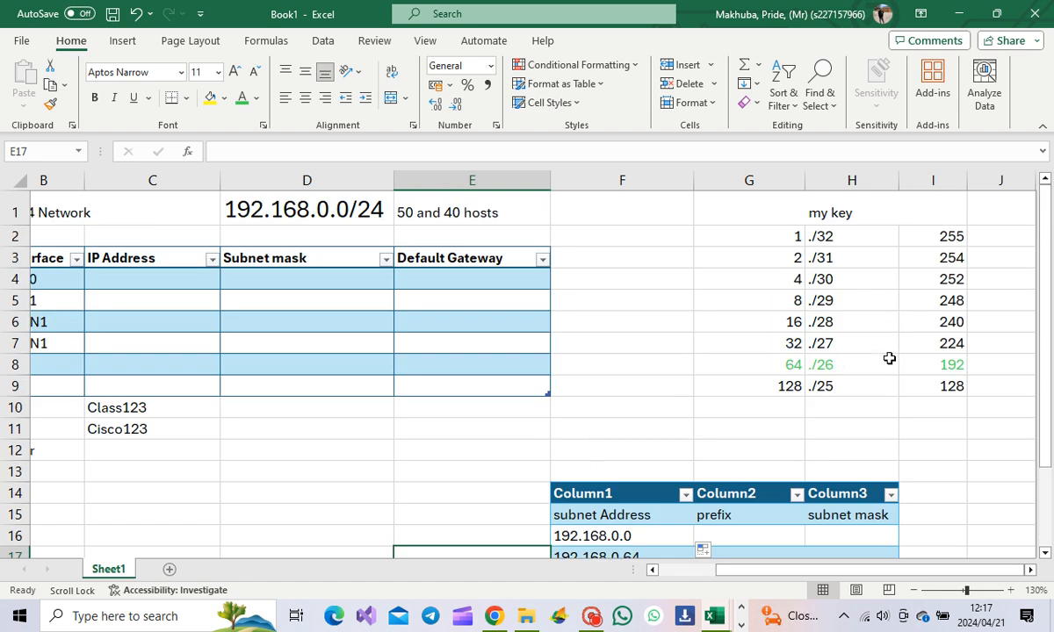
pyautogui.scroll(-1, 885, 350)
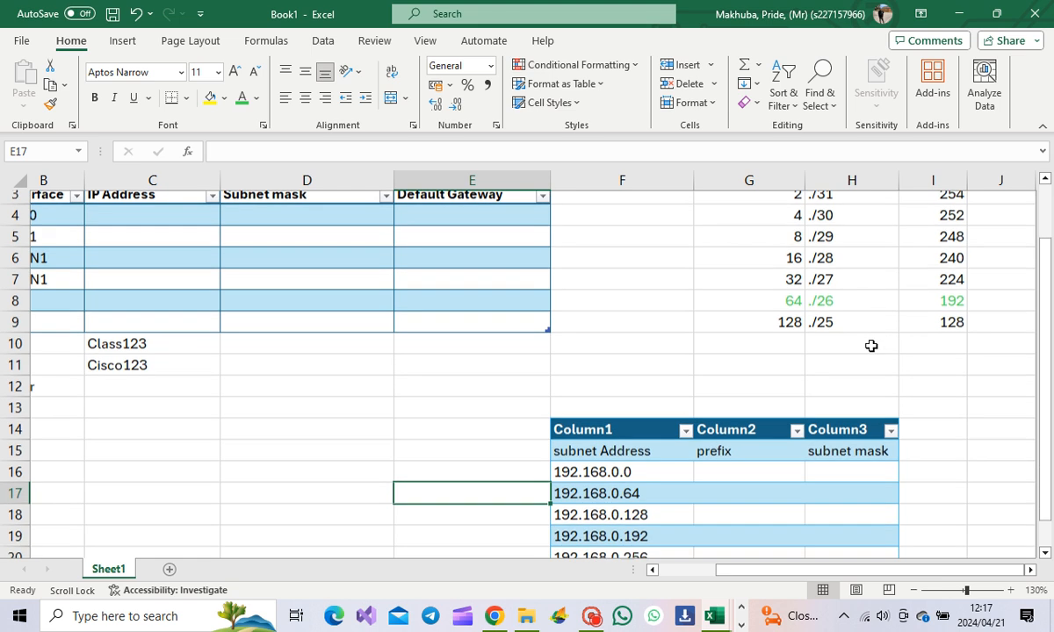
pyautogui.click(828, 303)
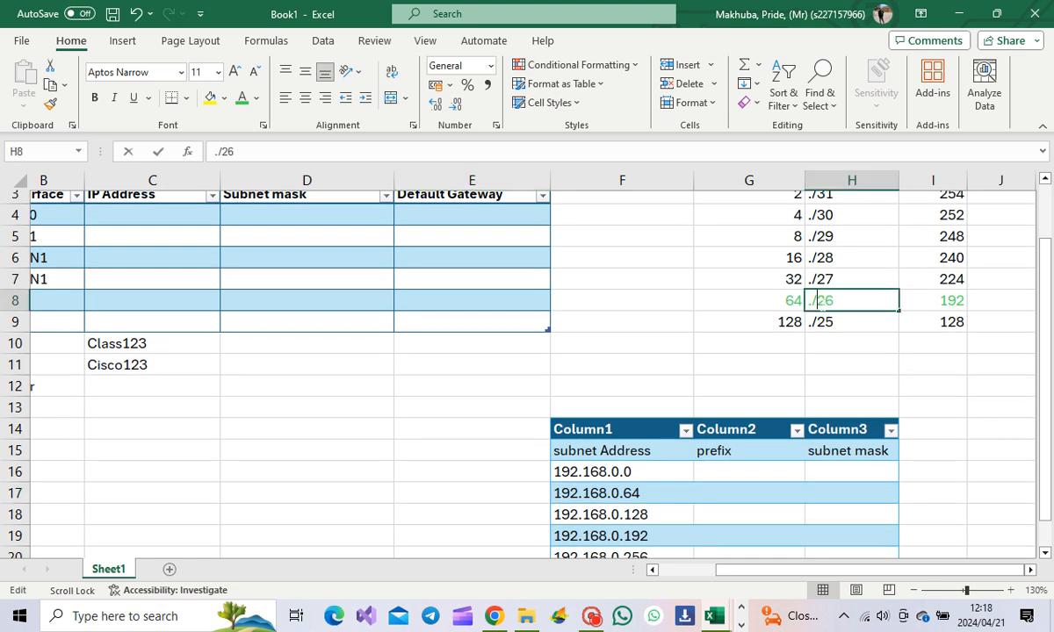
pyautogui.doubleClick(825, 300)
pyautogui.moveTo(834, 300); pyautogui.dragTo(765, 282)
pyautogui.hotkey('ctrl', 'c')
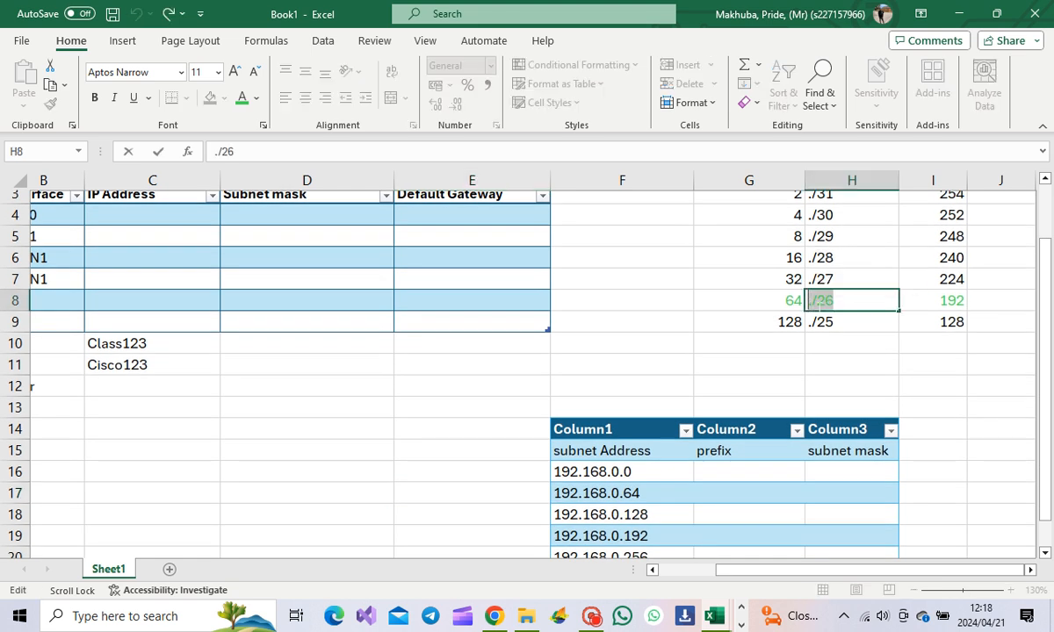
# Step: Paste ./26 as the prefix for the first four subnets in G16:G19
pyautogui.scroll(-1, 747, 381)
pyautogui.scroll(-2, 747, 381)
pyautogui.click(730, 348)
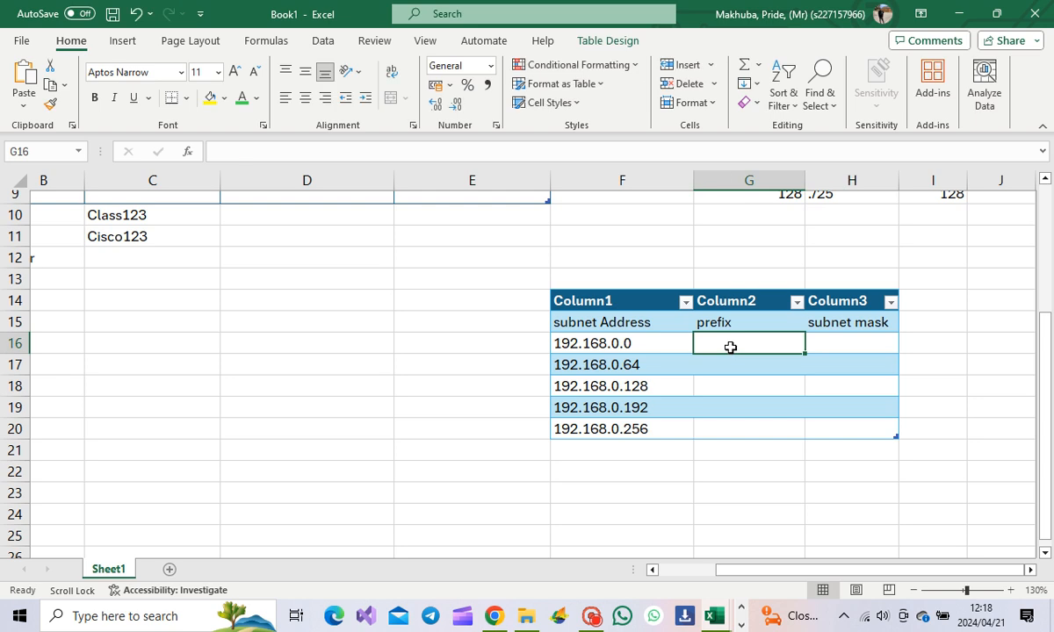
pyautogui.hotkey('ctrl', 'v')
pyautogui.click(760, 369)
pyautogui.hotkey('ctrl', 'v')
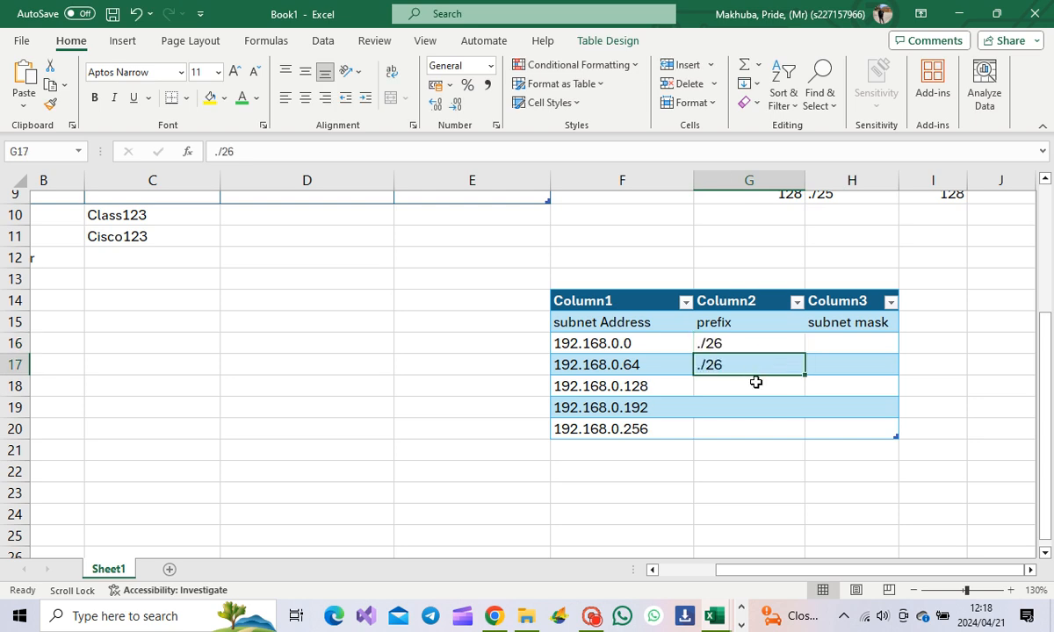
pyautogui.click(750, 386)
pyautogui.hotkey('ctrl', 'v')
pyautogui.click(743, 410)
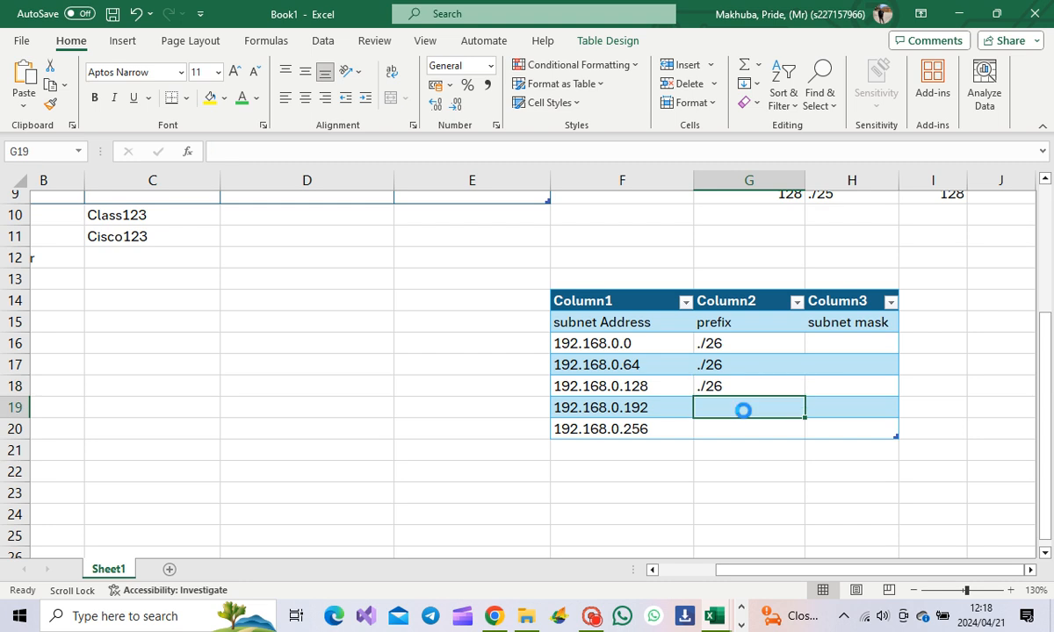
pyautogui.hotkey('ctrl', 'v')
# Step: Type ./26 in G20 as the fifth subnet's prefix
pyautogui.hotkey('ctrl', 'c')
pyautogui.click(731, 430)
pyautogui.press('Escape')
pyautogui.write('v')
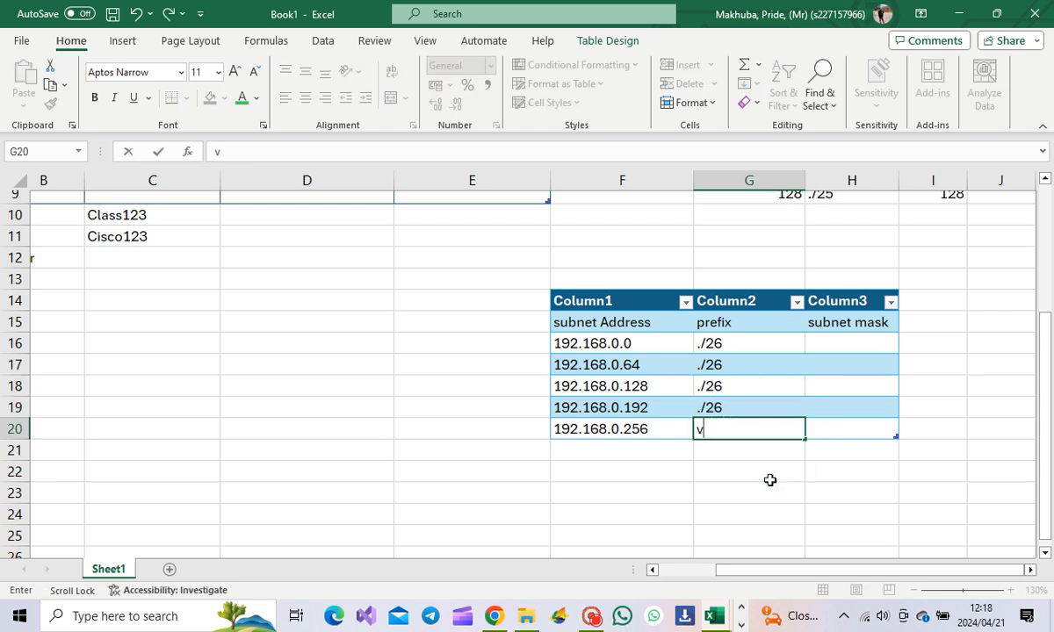
pyautogui.press('BackSpace')
pyautogui.click(736, 428)
pyautogui.write('./26')
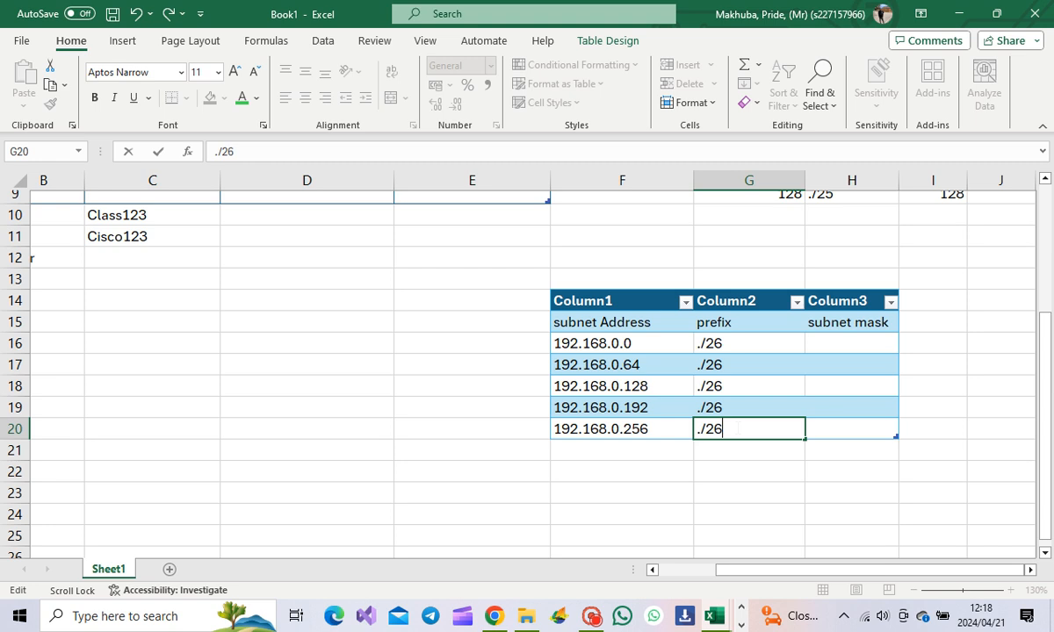
pyautogui.click(923, 298)
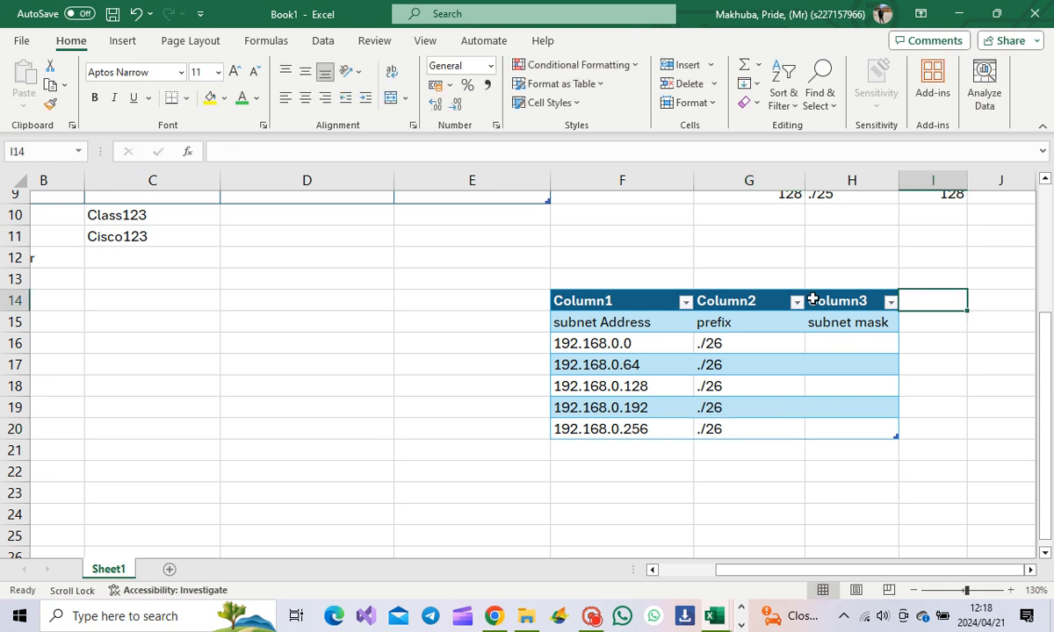
pyautogui.moveTo(901, 299); pyautogui.dragTo(928, 386)
pyautogui.moveTo(887, 319); pyautogui.dragTo(926, 429)
pyautogui.moveTo(927, 468); pyautogui.dragTo(927, 451)
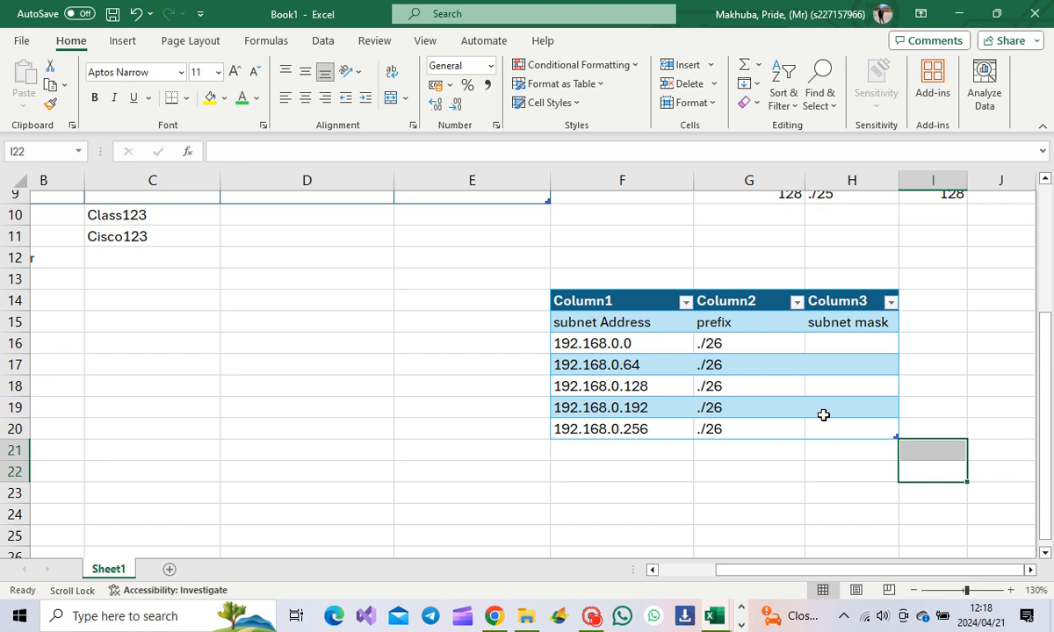
pyautogui.moveTo(801, 575)
pyautogui.mouseDown()
pyautogui.moveTo(757, 571)
pyautogui.moveTo(801, 571)
pyautogui.mouseUp()
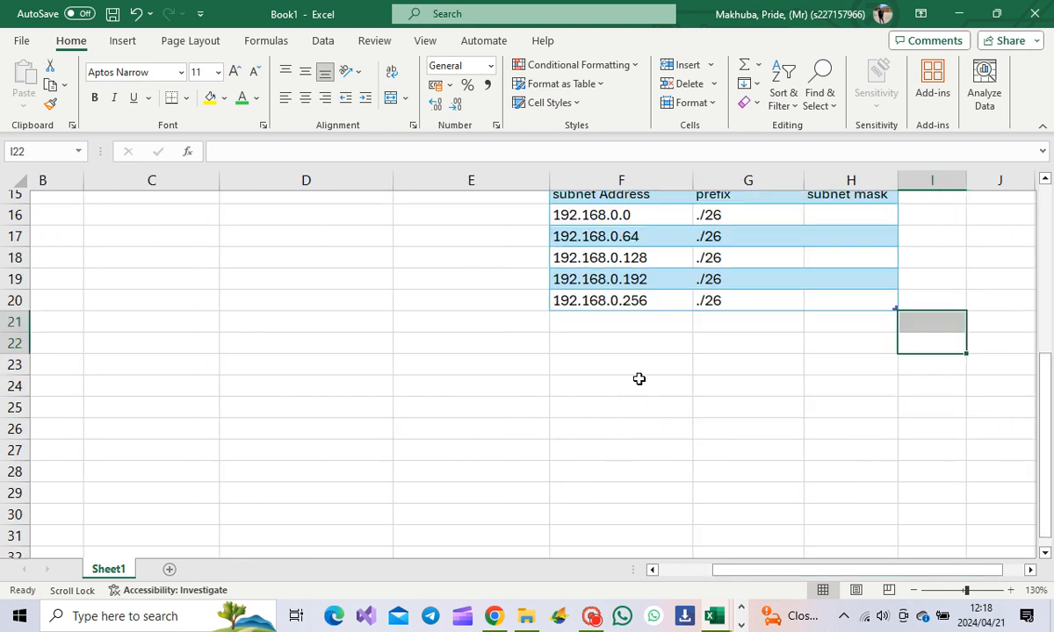
pyautogui.scroll(-2, 536, 422)
# Step: Type the binary mask 11111111.11111111.11111111.11000000 in F25
pyautogui.click(574, 405)
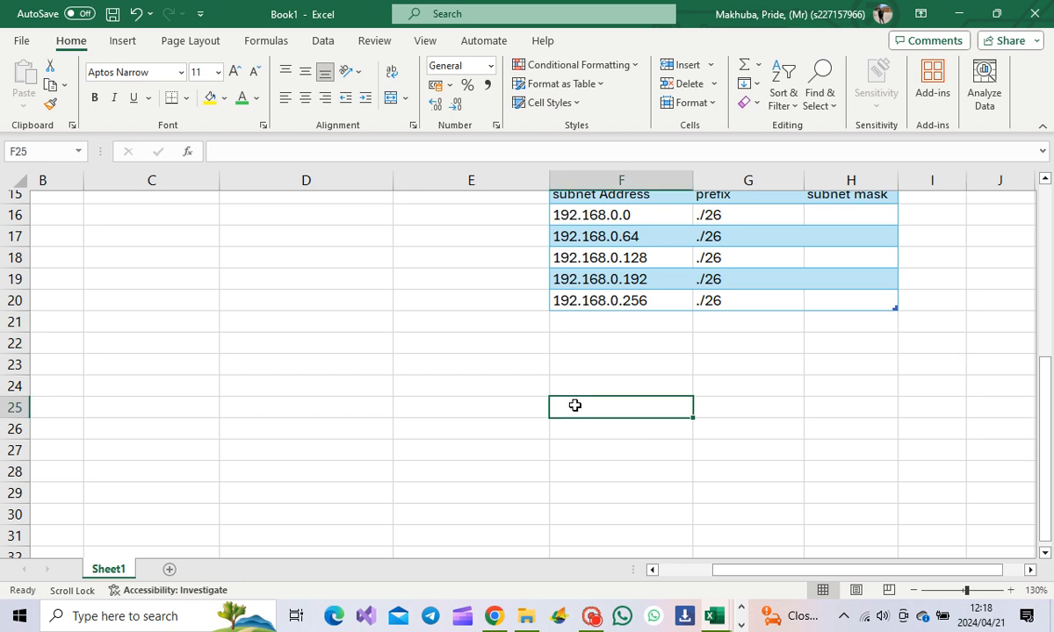
pyautogui.write('111111')
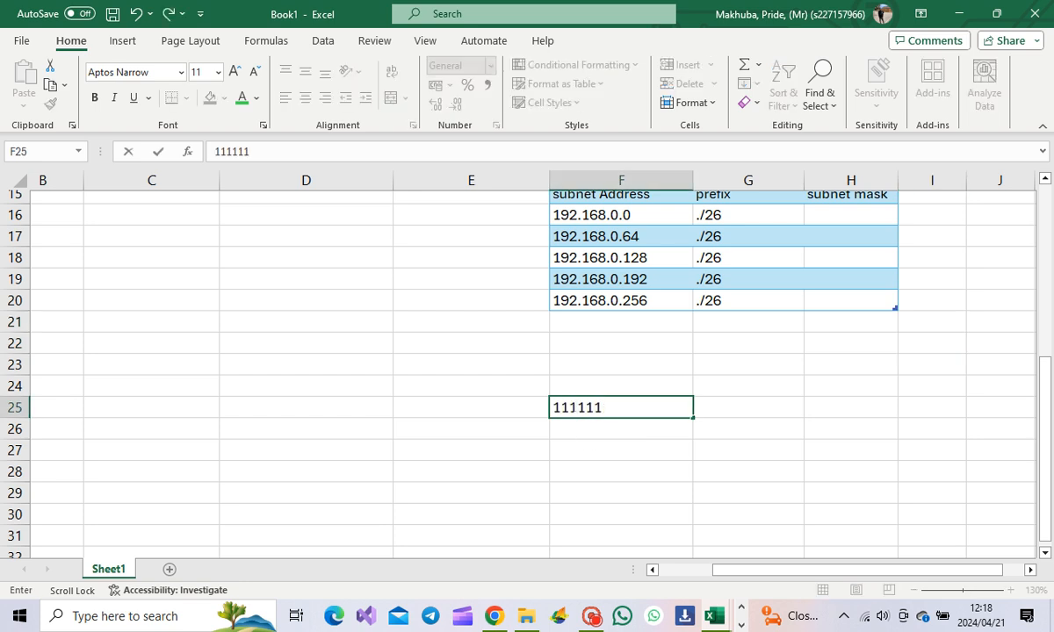
pyautogui.write('11.1111')
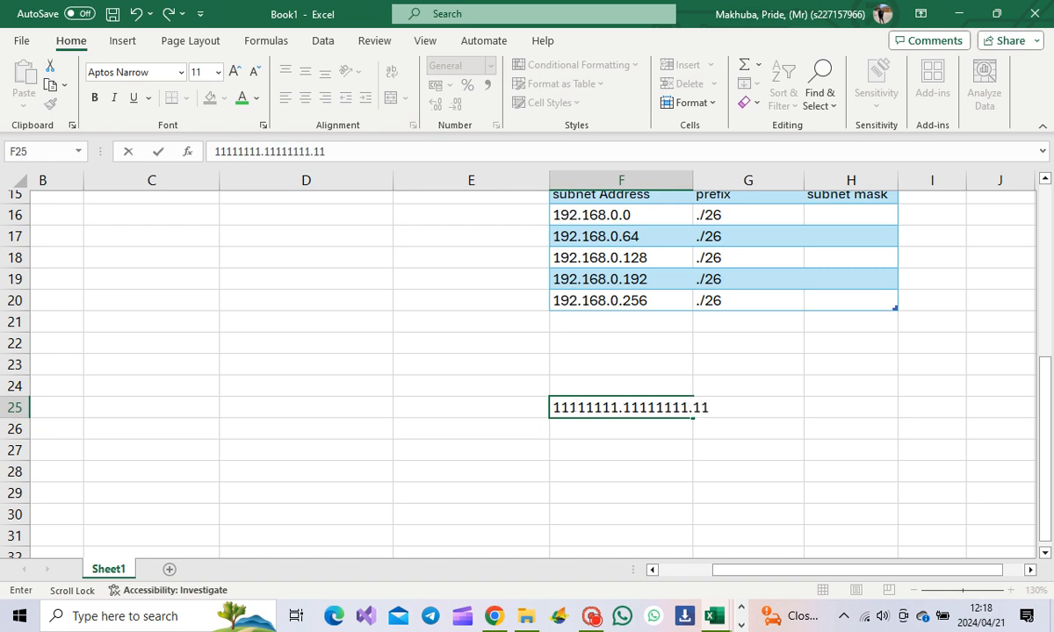
pyautogui.write('1111')
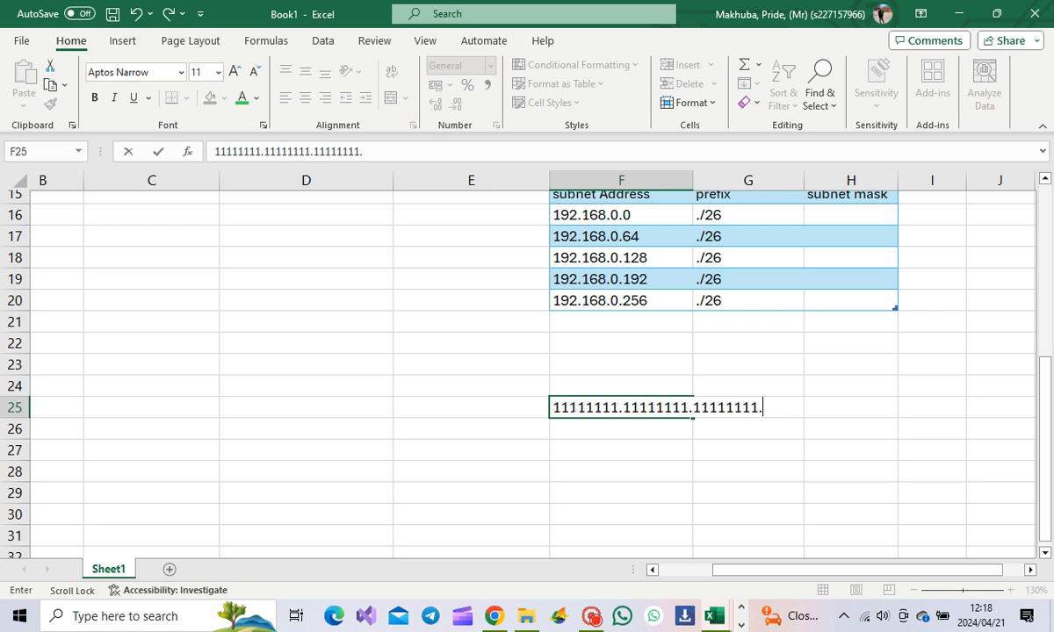
pyautogui.write('.11')
pyautogui.moveTo(763, 407); pyautogui.dragTo(780, 407)
pyautogui.click(780, 407)
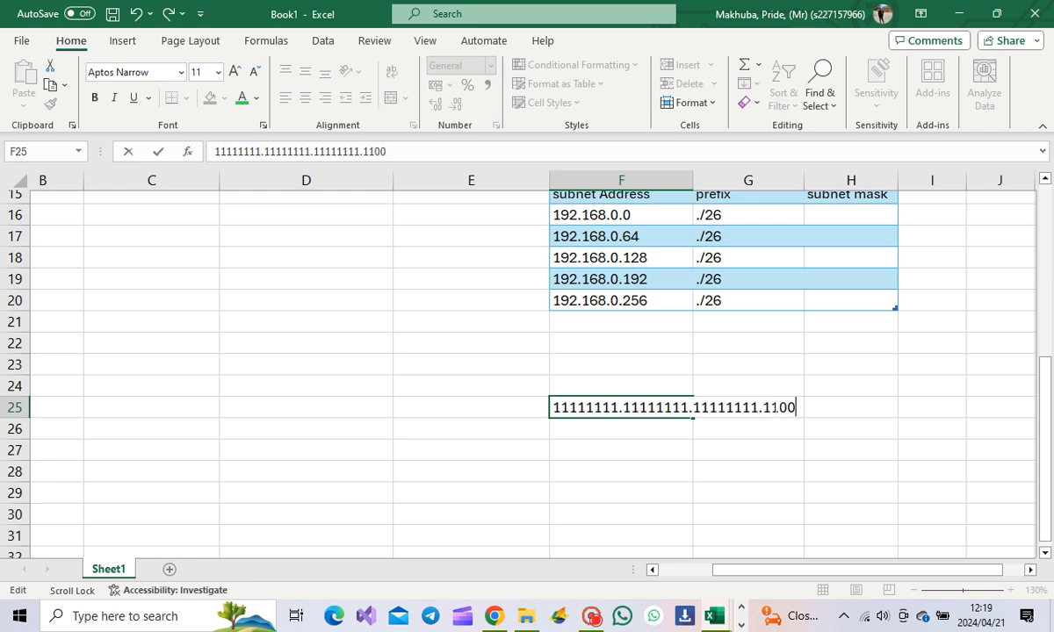
pyautogui.write('000000')
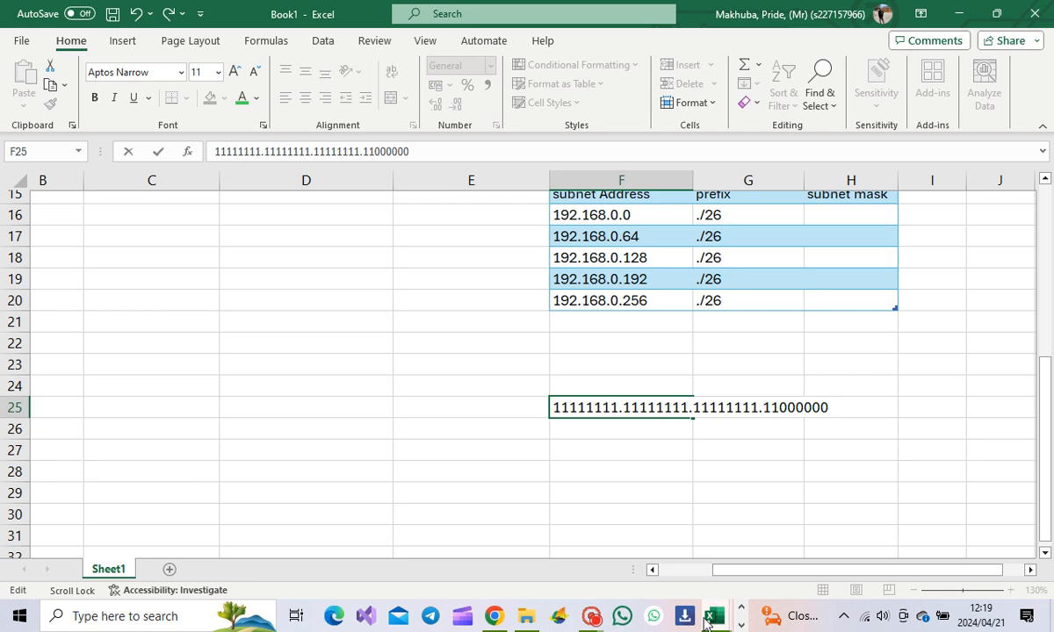
pyautogui.click(590, 616)
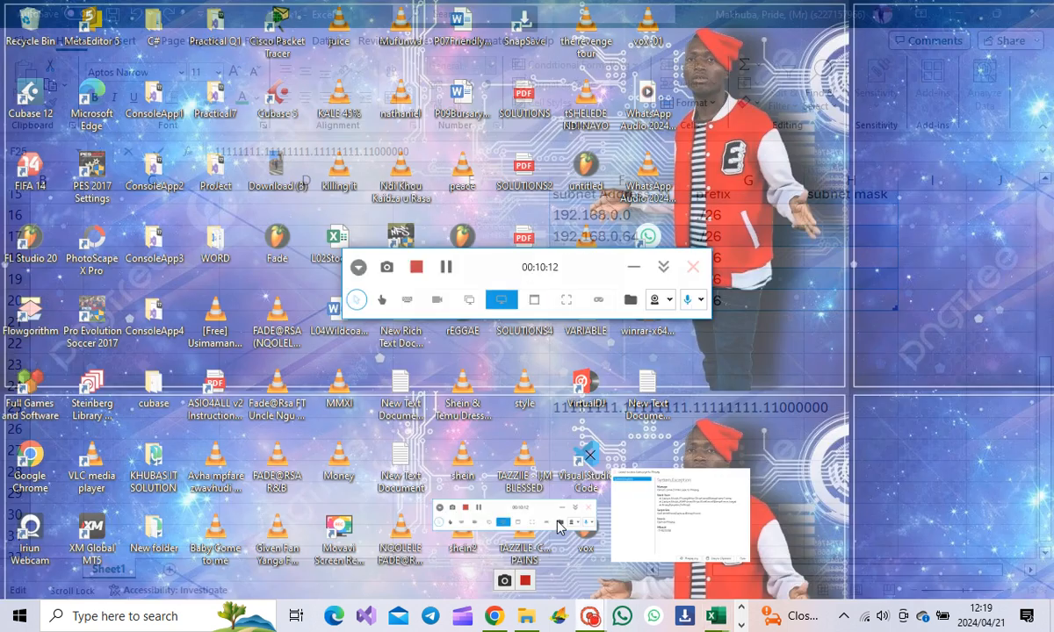
pyautogui.click(566, 533)
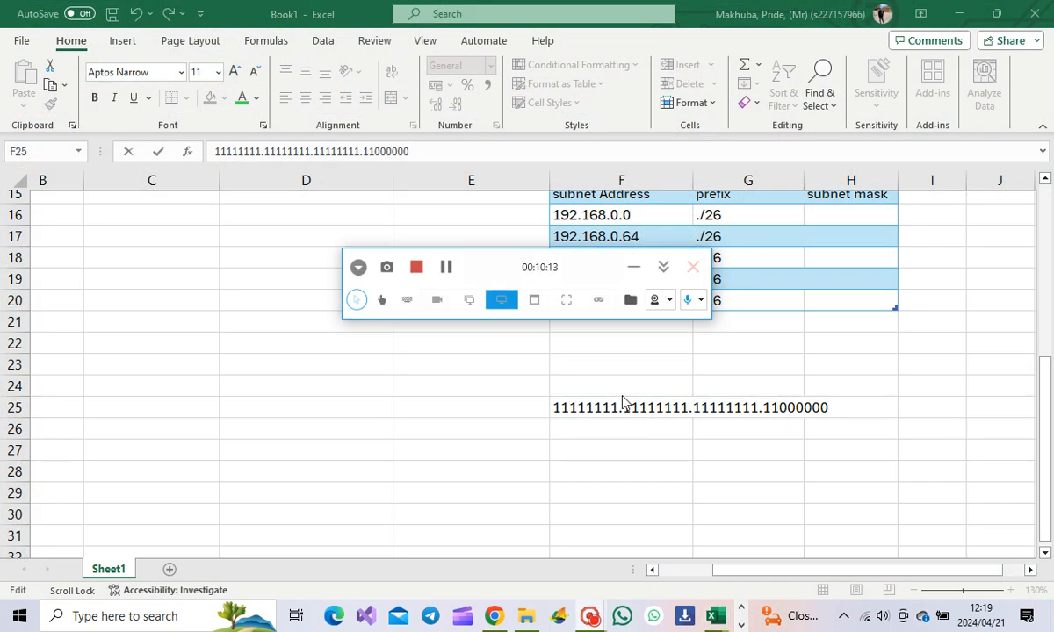
pyautogui.click(634, 267)
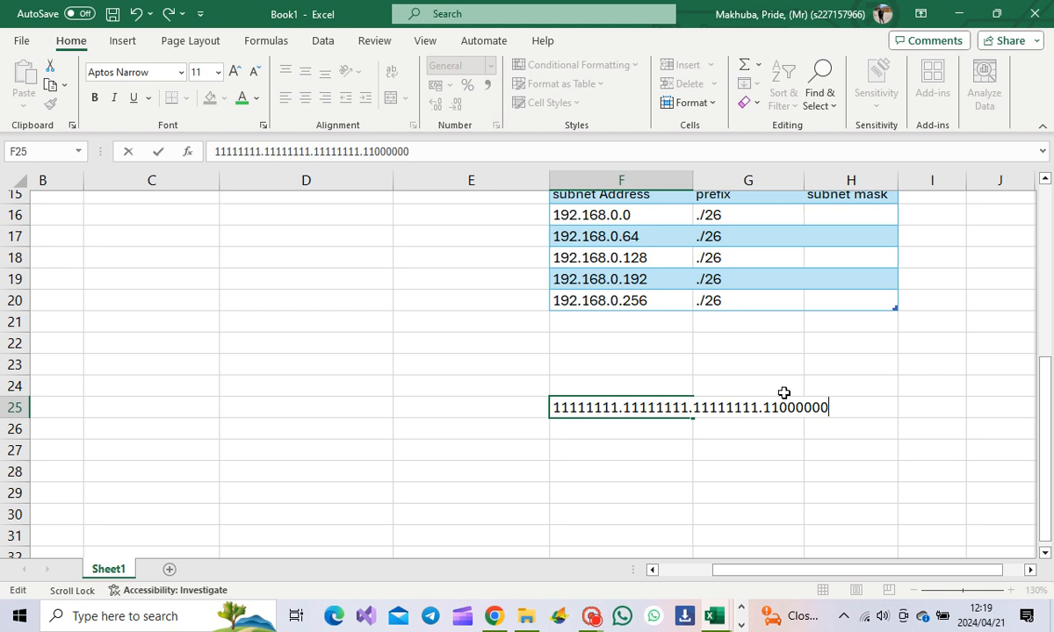
pyautogui.moveTo(764, 408); pyautogui.dragTo(829, 407)
pyautogui.click(827, 409)
pyautogui.moveTo(764, 407); pyautogui.dragTo(772, 408)
pyautogui.hotkey('shift', 'Right')
# Step: Enter =128+64 in G26 so it calculates 192
pyautogui.click(750, 436)
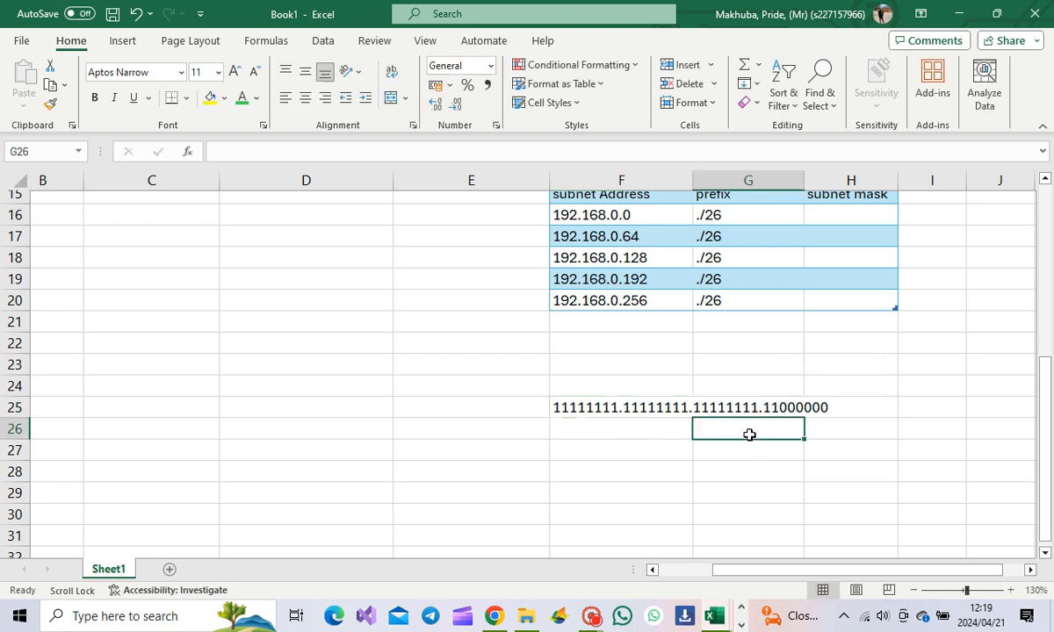
pyautogui.write('128+')
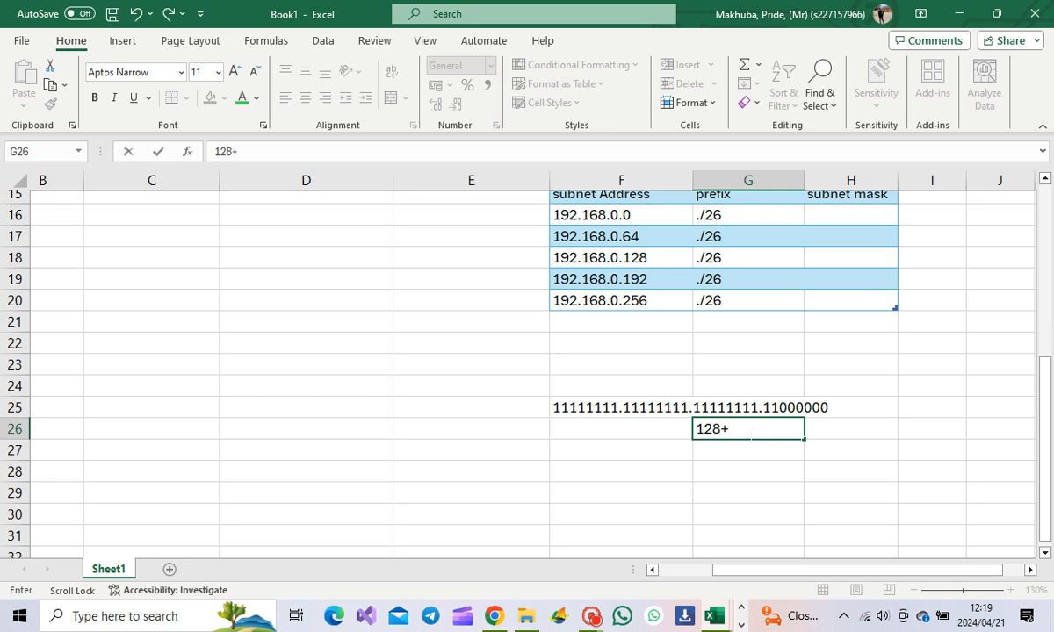
pyautogui.press('BackSpace')
pyautogui.press('BackSpace')
pyautogui.press('BackSpace')
pyautogui.write('=')
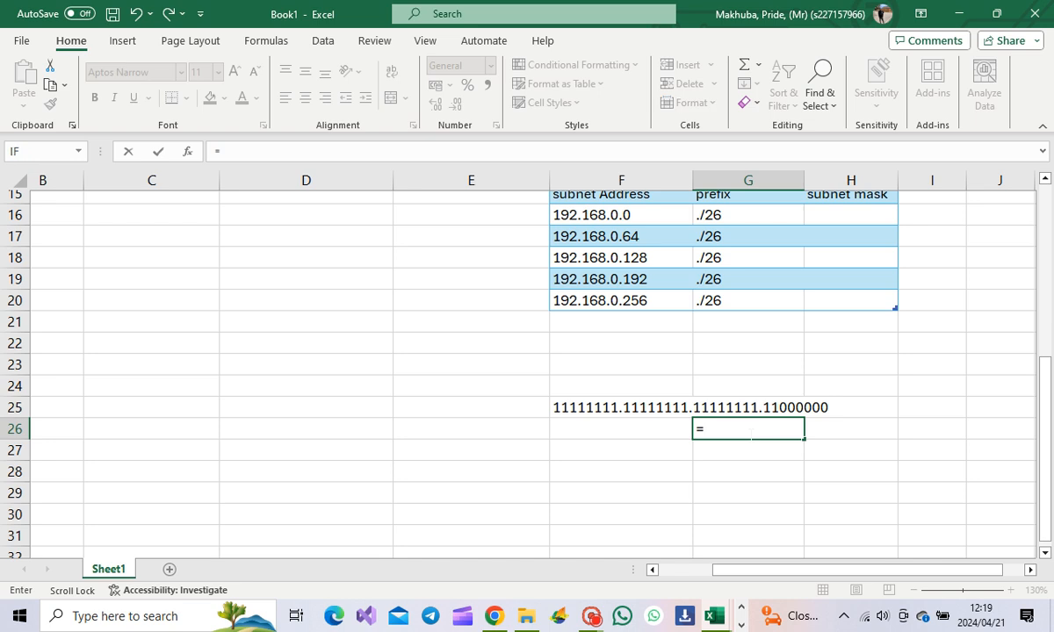
pyautogui.write('128')
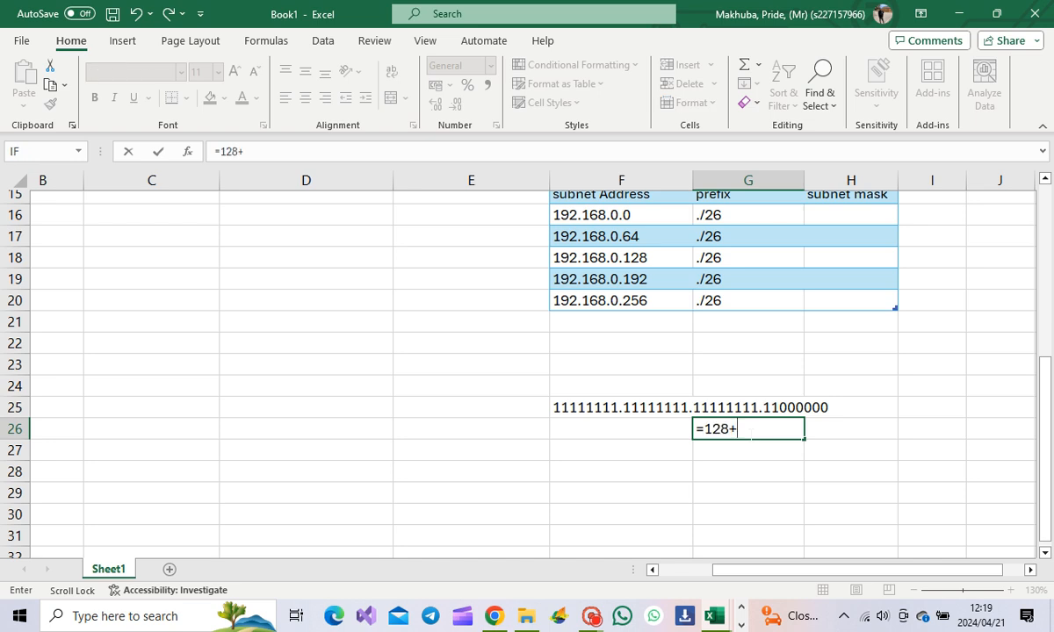
pyautogui.write('+64')
pyautogui.press('Return')
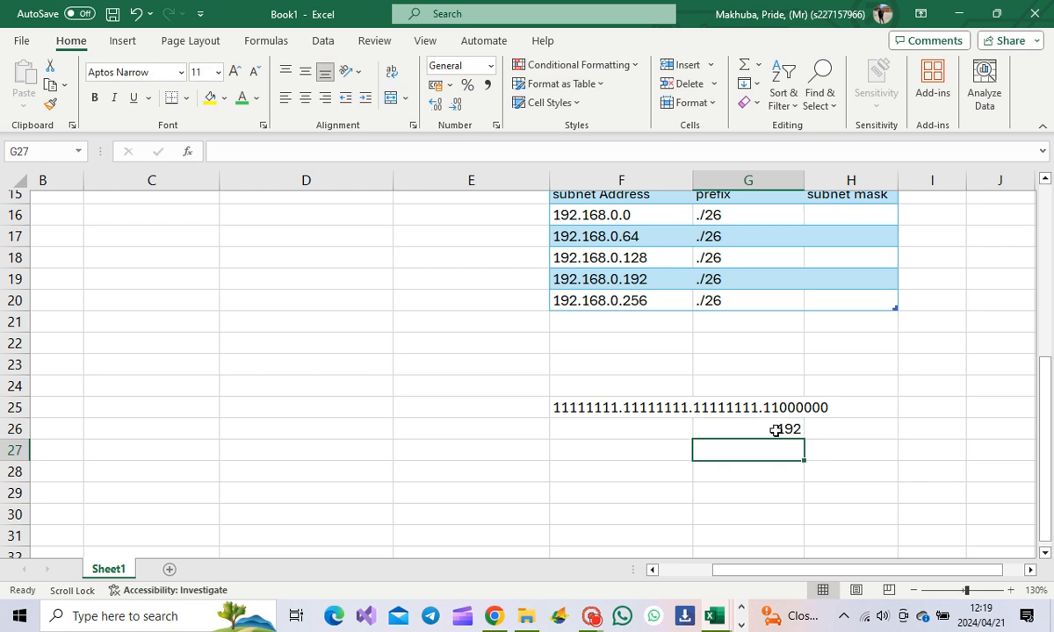
pyautogui.scroll(1, 823, 379)
# Step: Widen column H and type the mask 255.255.255.192 in H16
pyautogui.scroll(2, 824, 379)
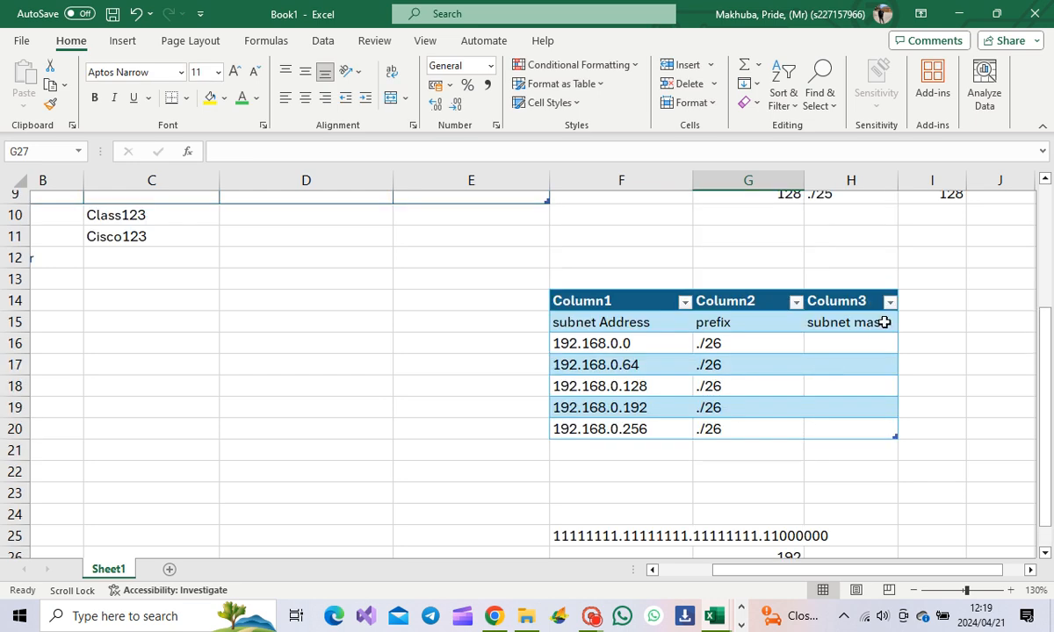
pyautogui.moveTo(897, 180); pyautogui.dragTo(928, 179)
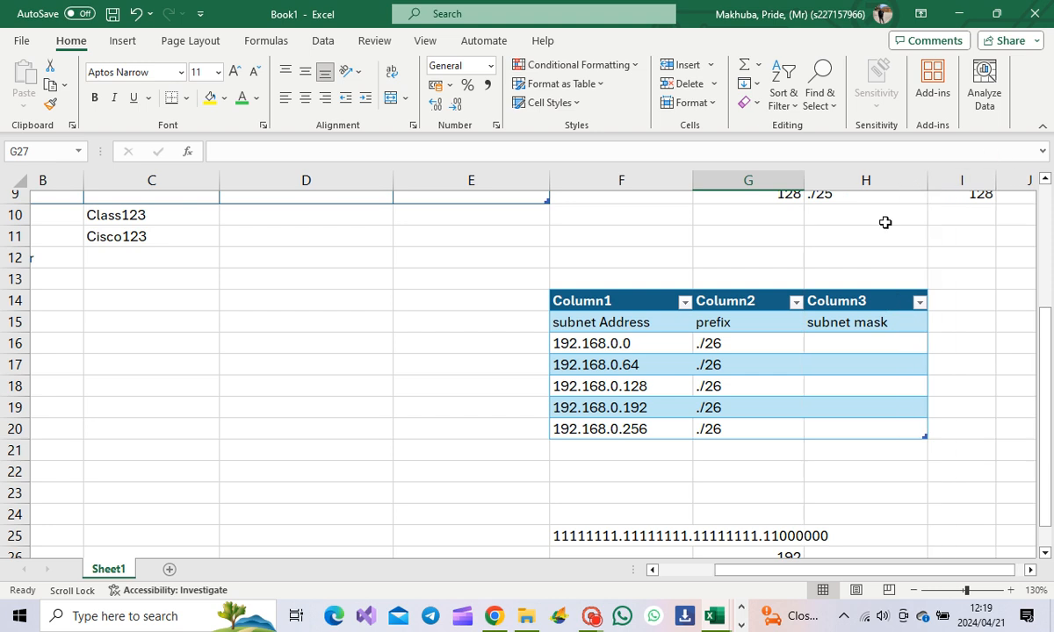
pyautogui.click(823, 345)
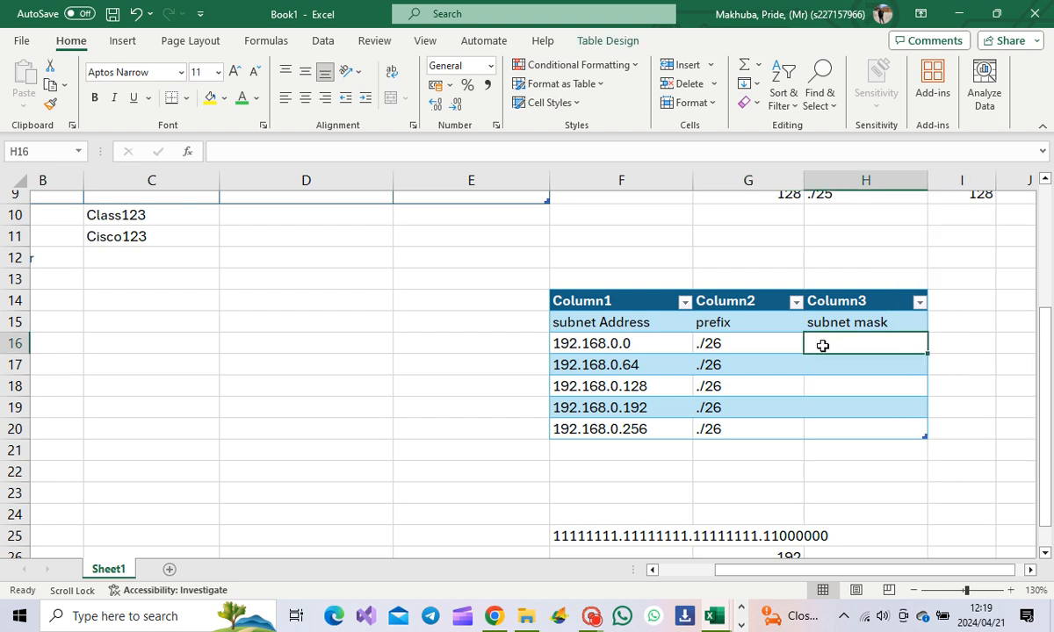
pyautogui.write('192.')
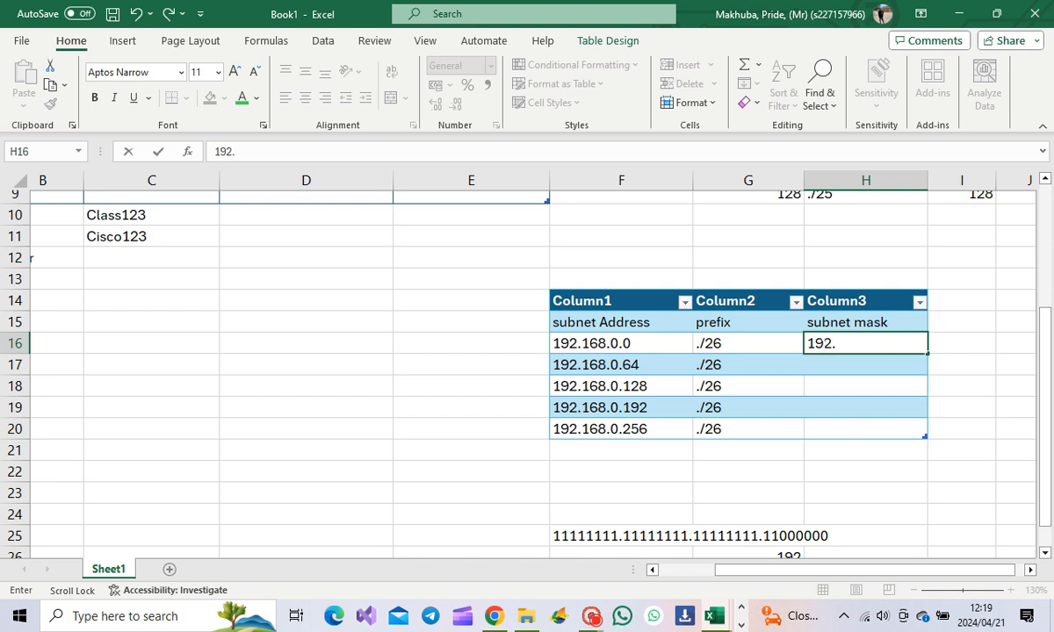
pyautogui.write('168.0')
pyautogui.press('BackSpace')
pyautogui.press('BackSpace')
pyautogui.press('BackSpace')
pyautogui.press('BackSpace')
pyautogui.press('BackSpace')
pyautogui.press('BackSpace')
pyautogui.press('BackSpace')
pyautogui.press('BackSpace')
pyautogui.press('BackSpace')
pyautogui.write('255.')
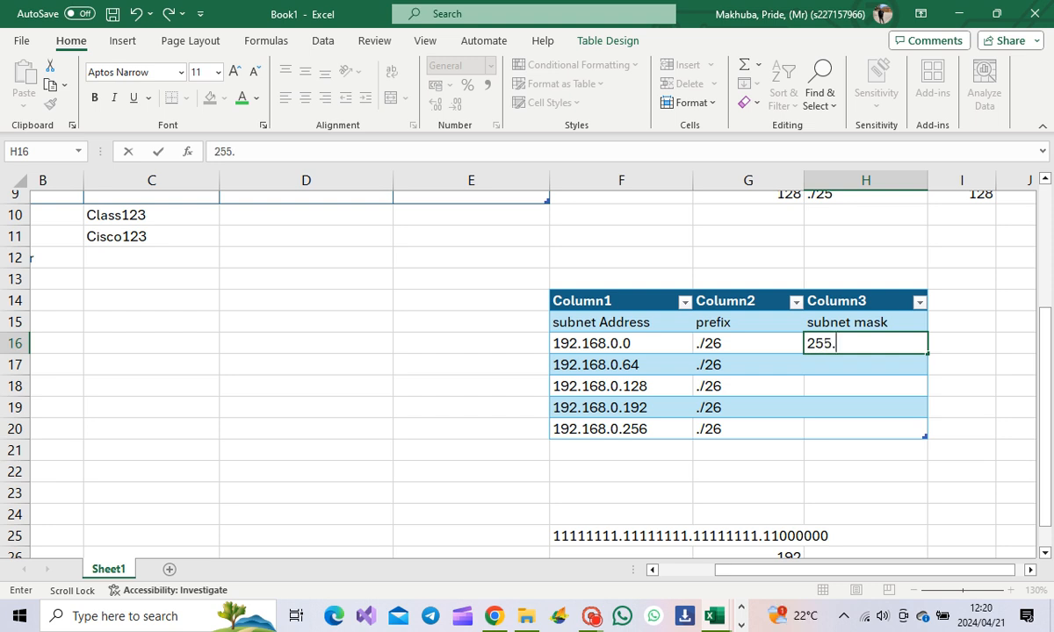
pyautogui.write('255.255.192')
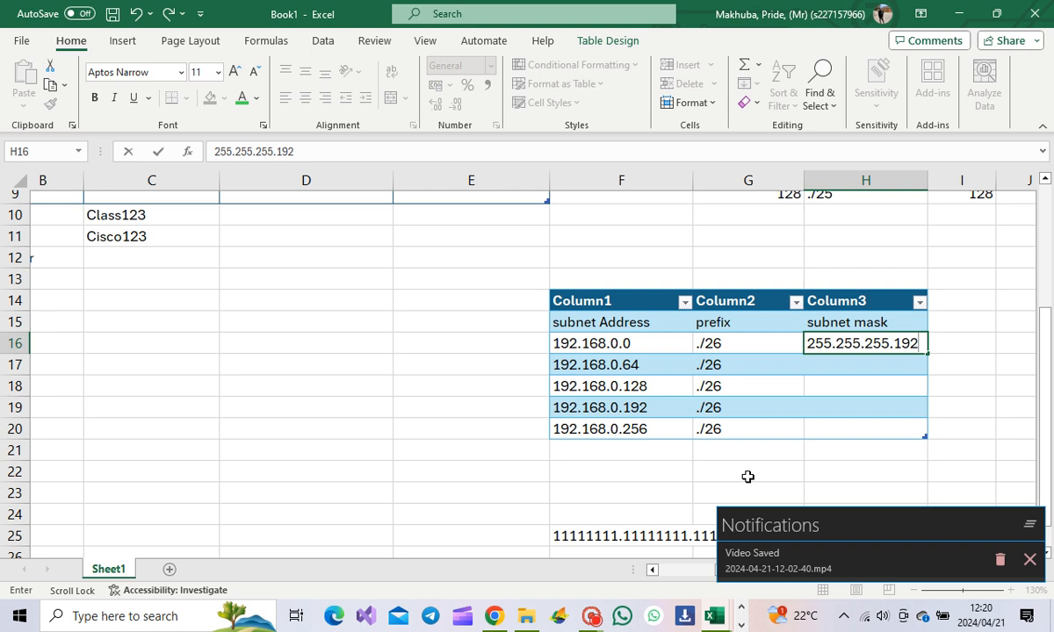
pyautogui.moveTo(588, 620)
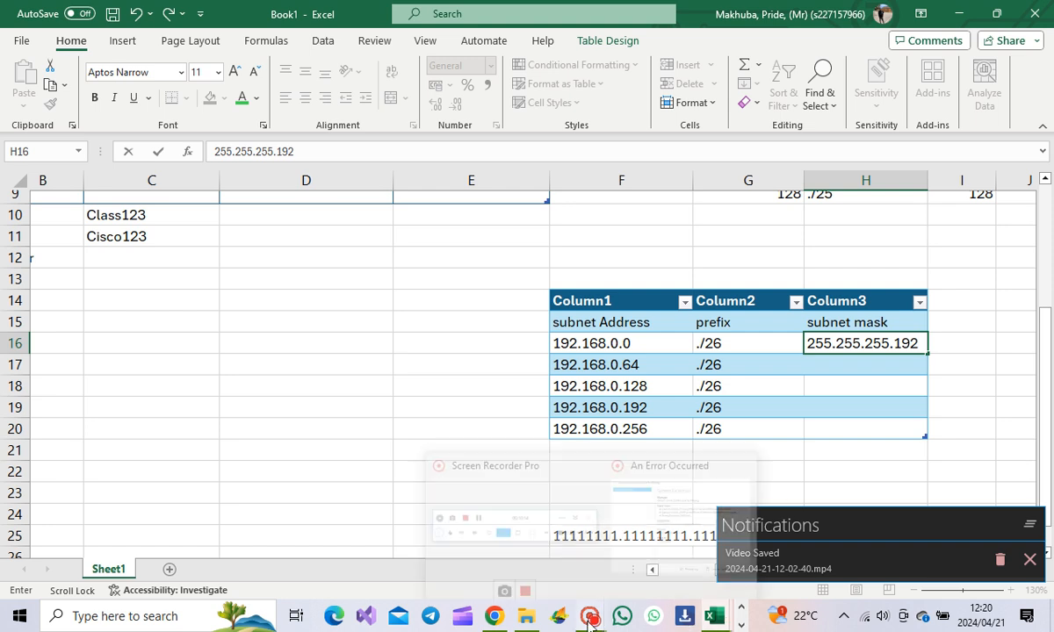
pyautogui.click(562, 527)
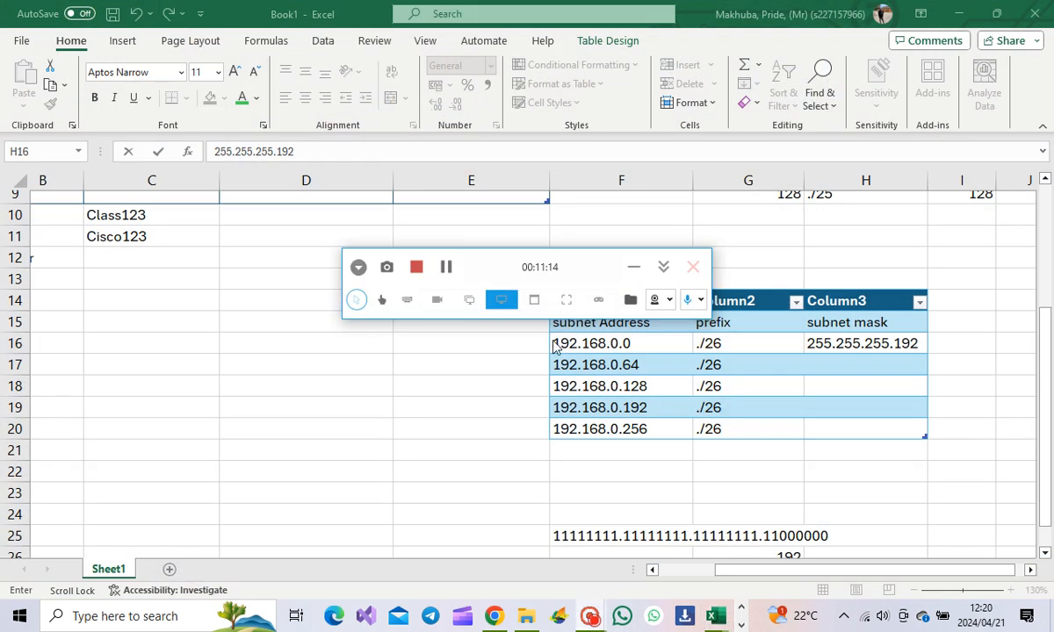
pyautogui.click(636, 269)
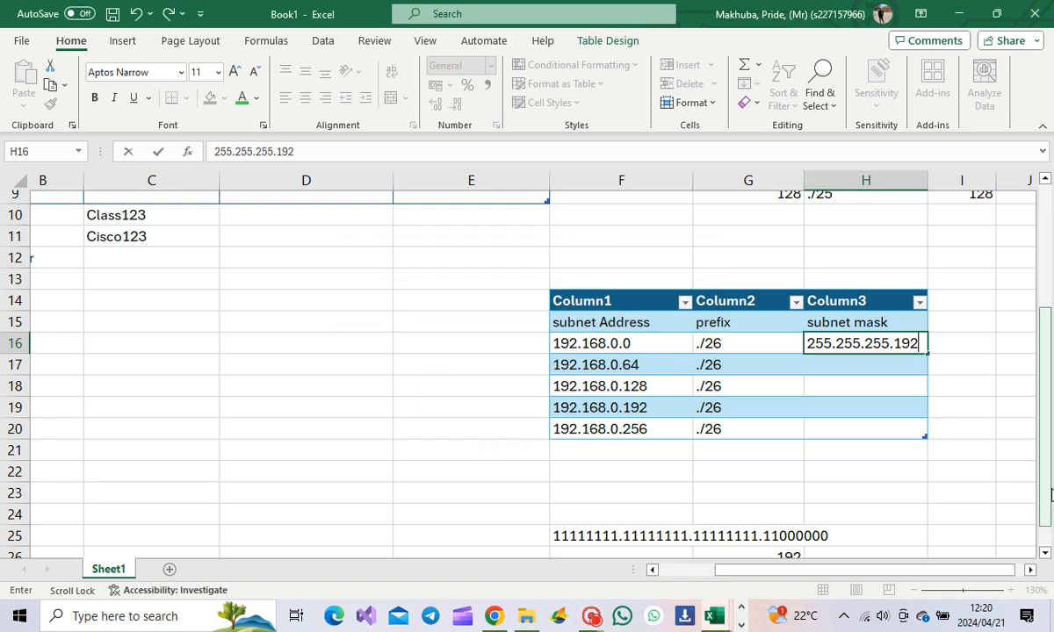
# Step: Copy the 255.255.255.192 mask text from H16
pyautogui.click(862, 363)
pyautogui.click(915, 343)
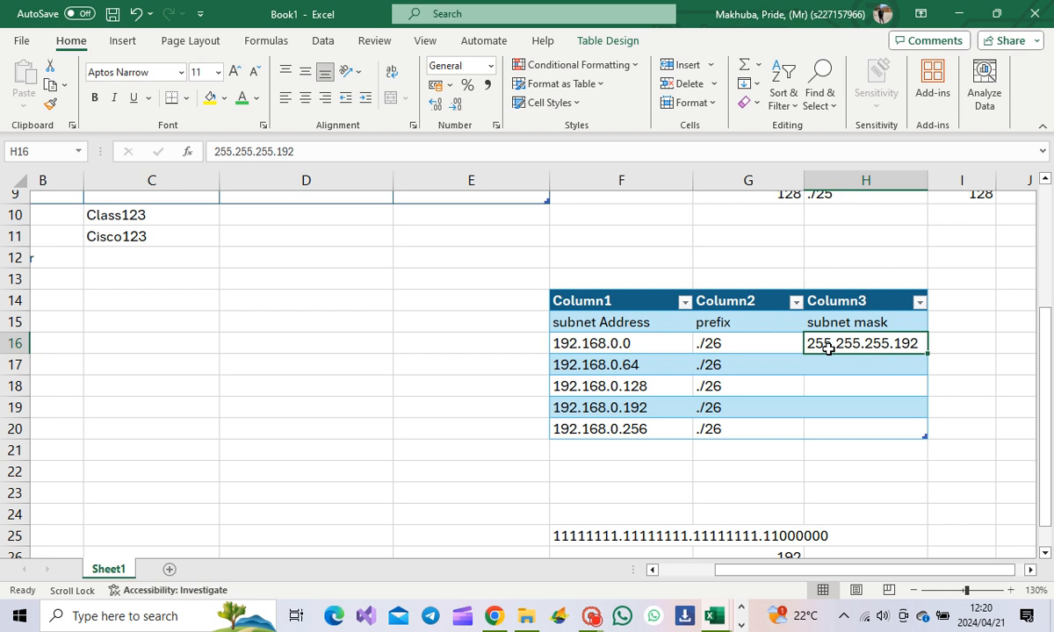
pyautogui.hotkey('ctrl', 'a')
pyautogui.click(885, 366)
pyautogui.click(861, 345)
pyautogui.doubleClick(862, 345)
pyautogui.moveTo(919, 344); pyautogui.dragTo(806, 344)
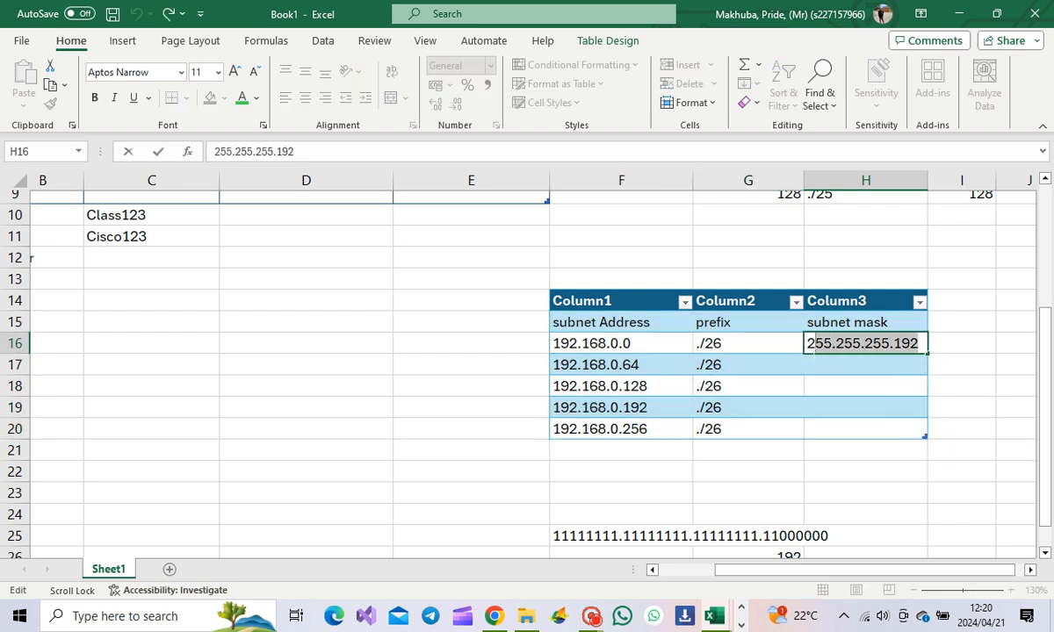
pyautogui.hotkey('ctrl', 'c')
# Step: Paste 255.255.255.192 into H17, H18, H19 and H20
pyautogui.click(830, 364)
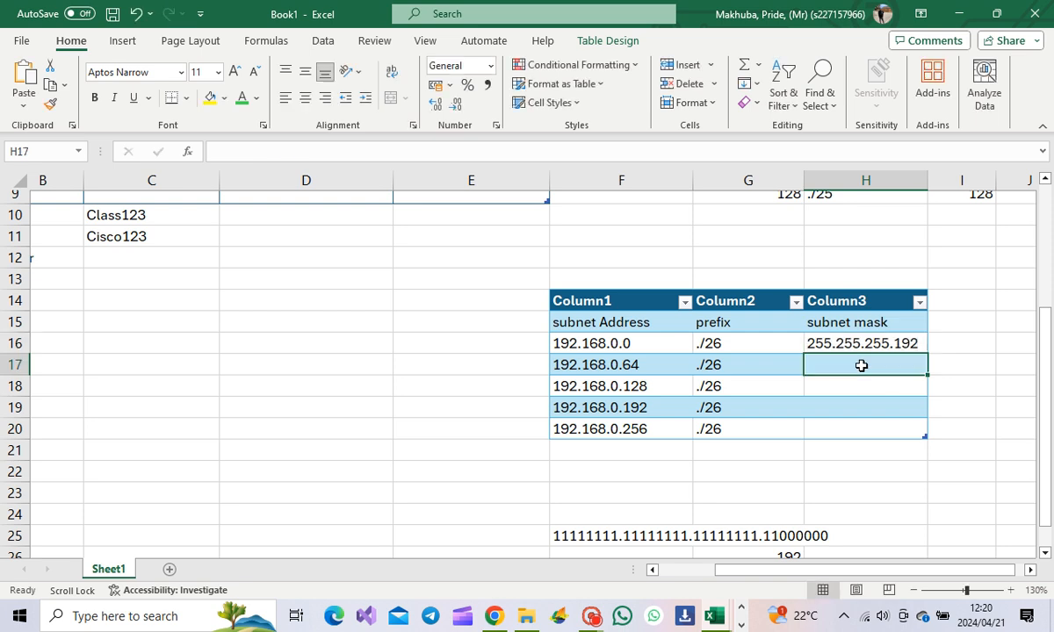
pyautogui.hotkey('ctrl', 'v')
pyautogui.click(852, 385)
pyautogui.hotkey('ctrl', 'v')
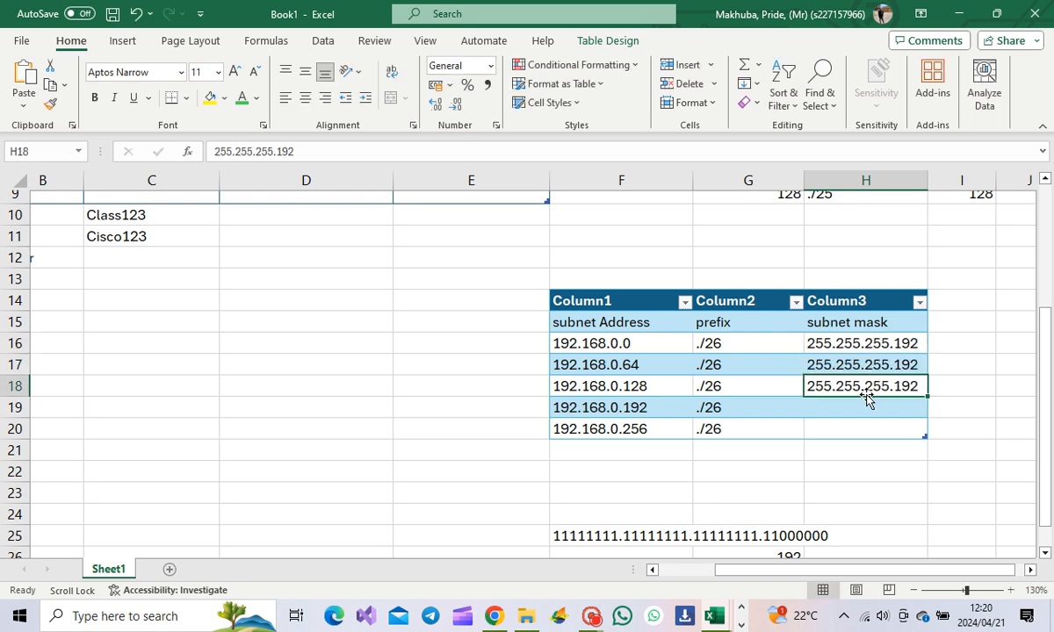
pyautogui.click(870, 404)
pyautogui.hotkey('ctrl', 'v')
pyautogui.click(883, 430)
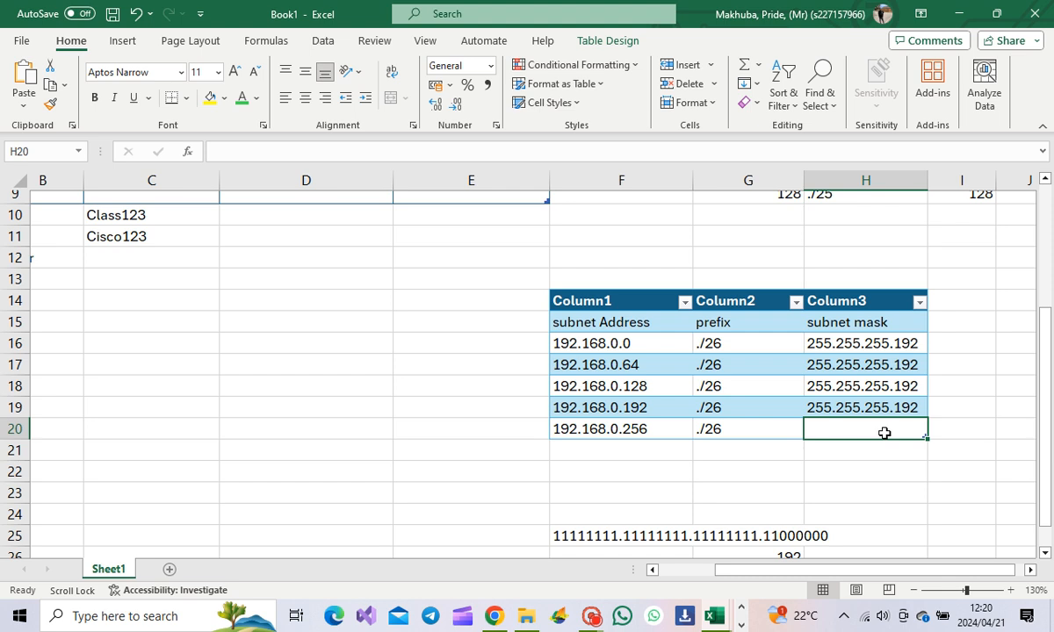
pyautogui.hotkey('ctrl', 'v')
pyautogui.moveTo(831, 545); pyautogui.dragTo(834, 514)
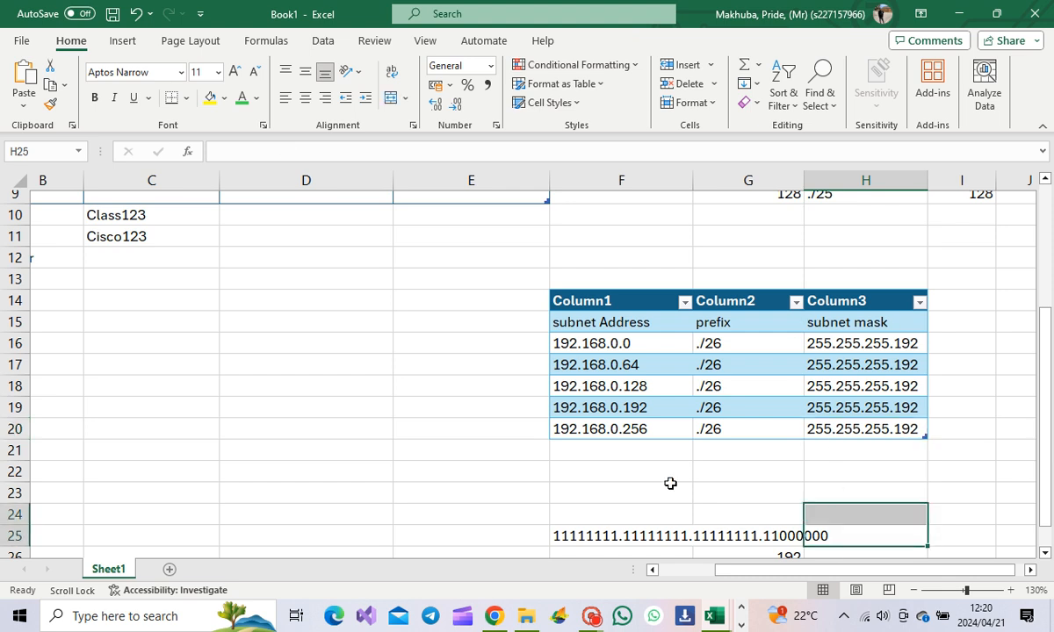
pyautogui.click(738, 622)
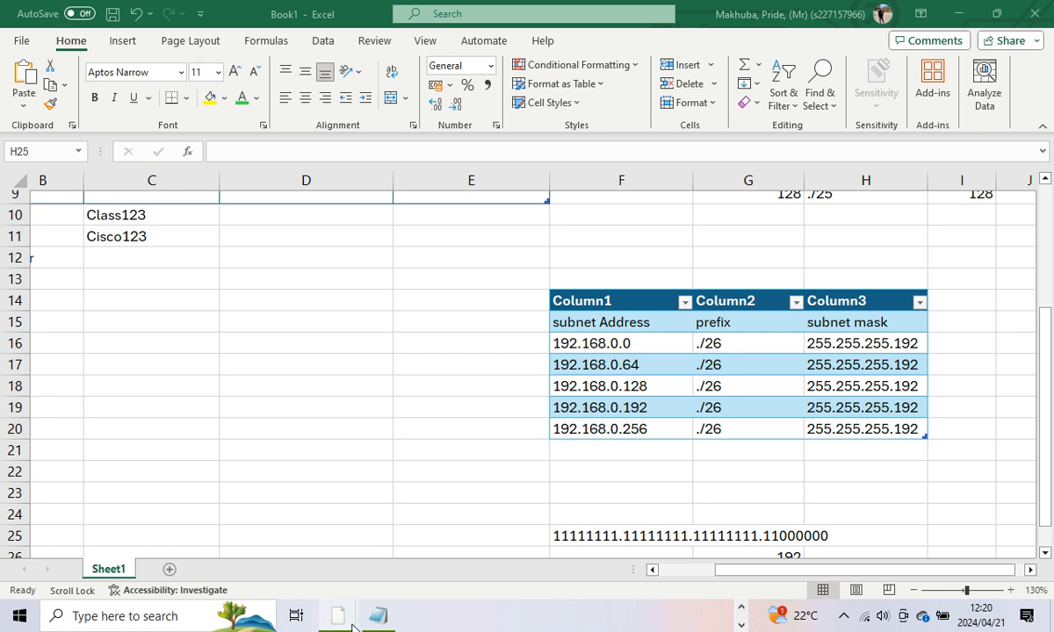
# Step: Switch to the Packet Tracer activity, then bring up and minimize the notes document
pyautogui.moveTo(338, 615)
pyautogui.click(330, 514)
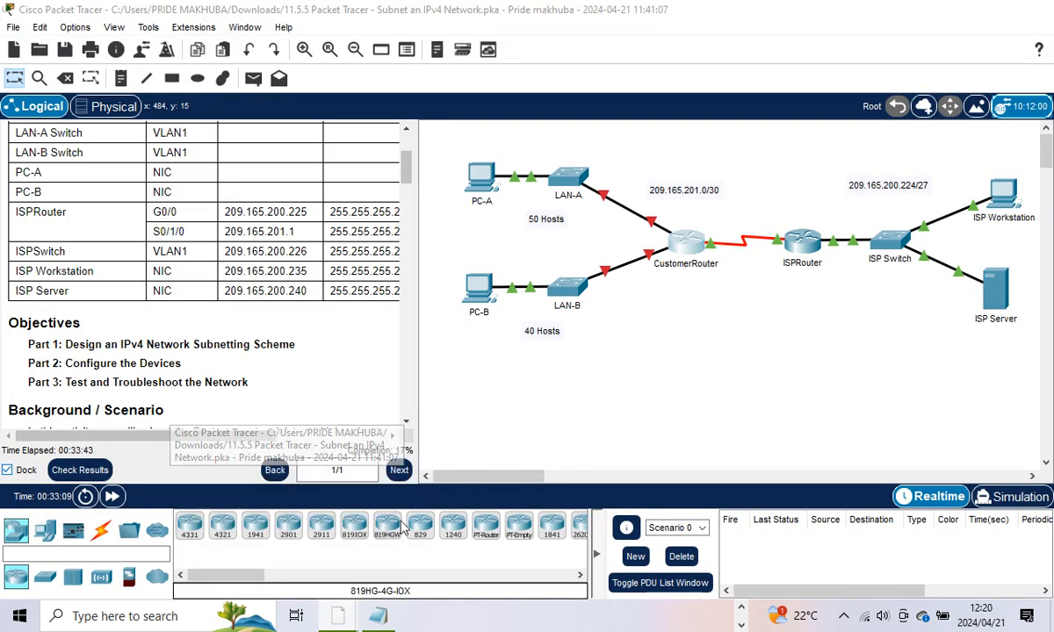
pyautogui.scroll(-3, 235, 206)
pyautogui.scroll(-15, 234, 205)
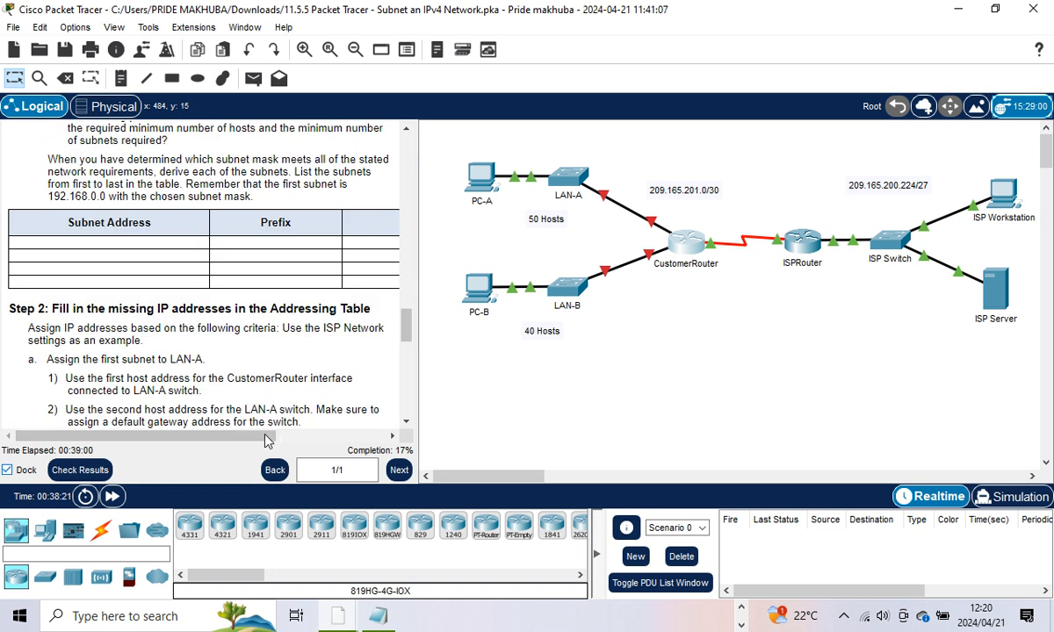
pyautogui.moveTo(260, 436)
pyautogui.mouseDown()
pyautogui.moveTo(338, 440)
pyautogui.moveTo(259, 430)
pyautogui.mouseUp()
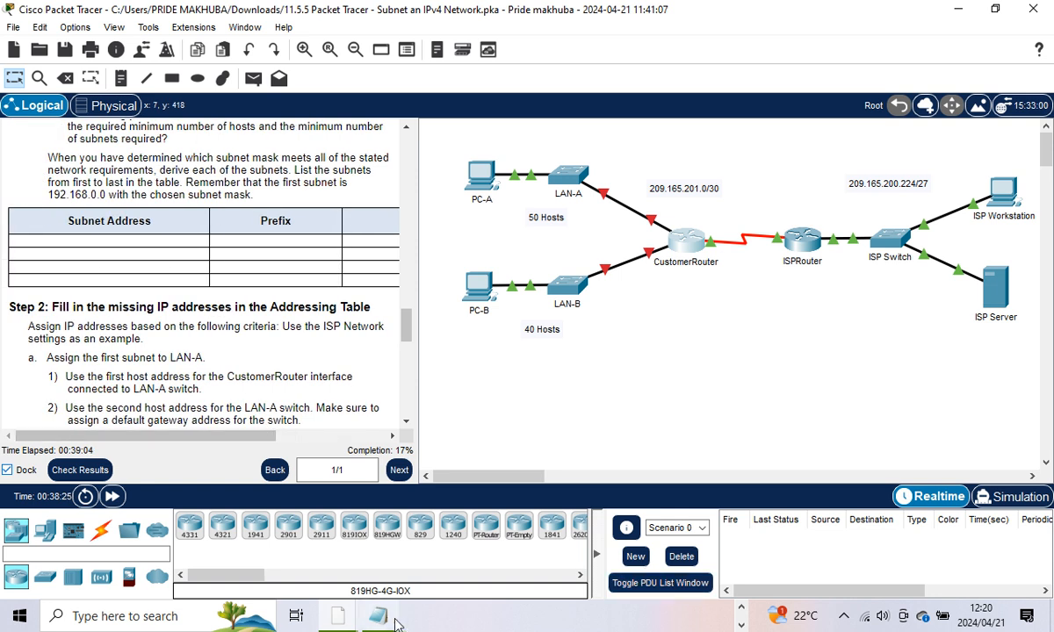
pyautogui.click(338, 616)
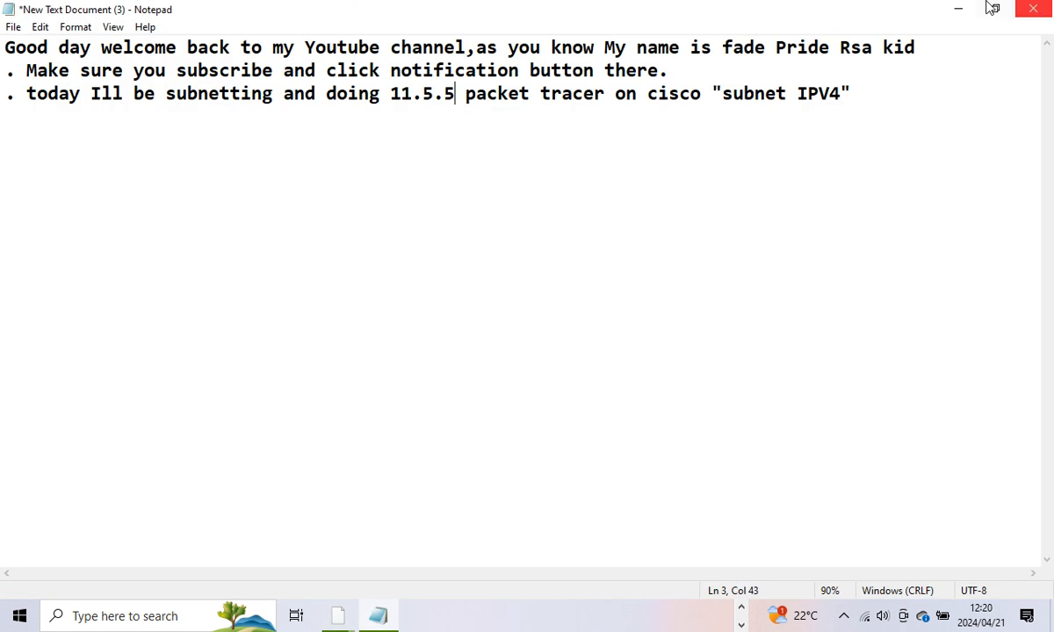
pyautogui.click(956, 11)
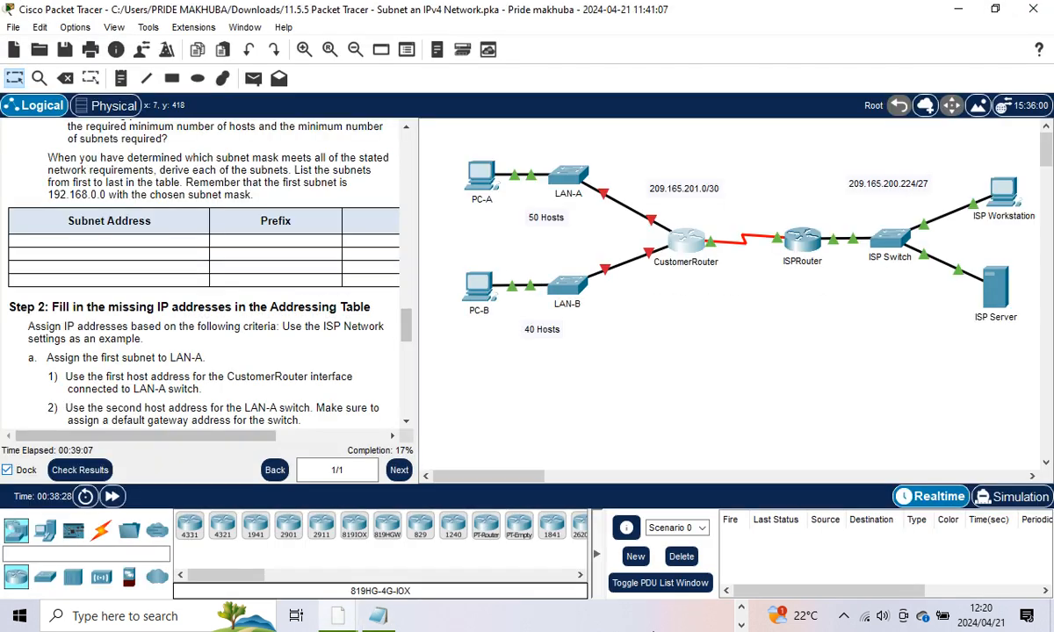
# Step: Return to the Book1 Excel workbook and pick an empty cell below the addressing table
pyautogui.click(742, 609)
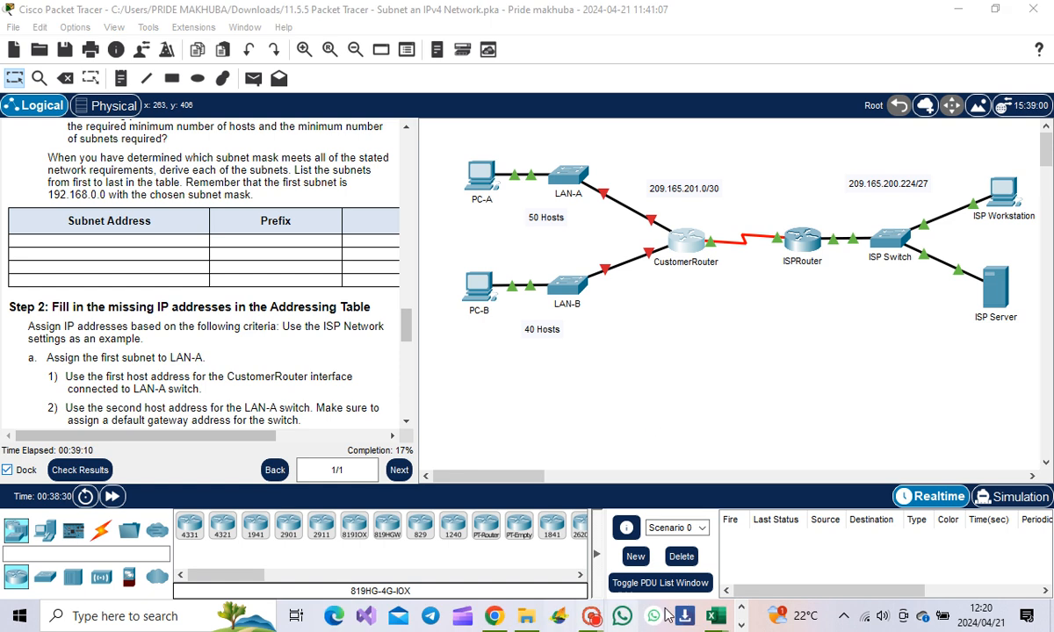
pyautogui.moveTo(709, 622)
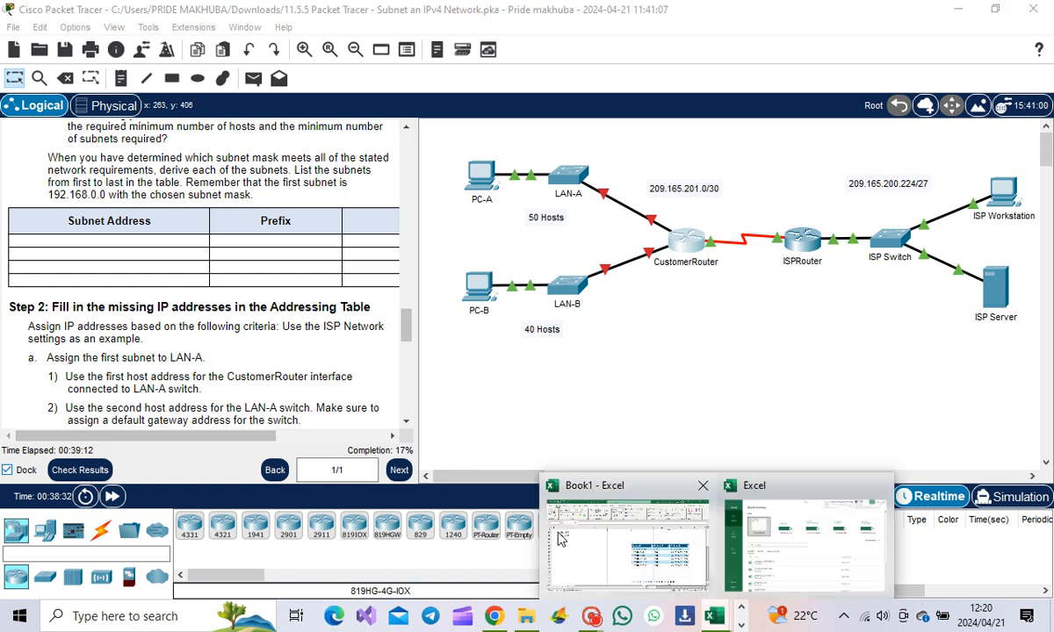
pyautogui.click(641, 566)
pyautogui.scroll(3, 514, 271)
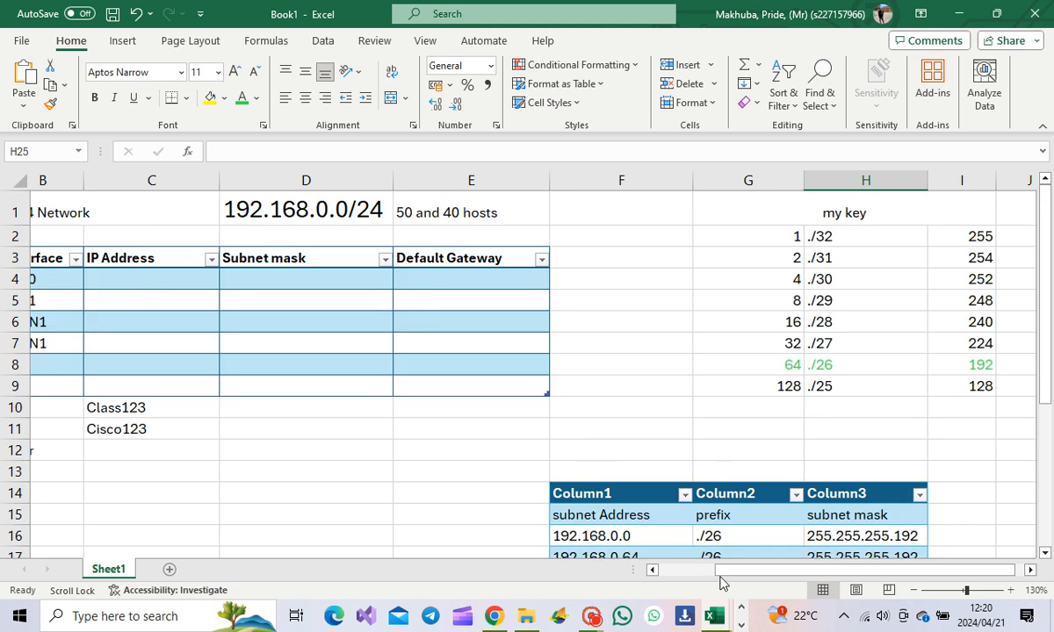
pyautogui.hscroll(-3, 696, 575)
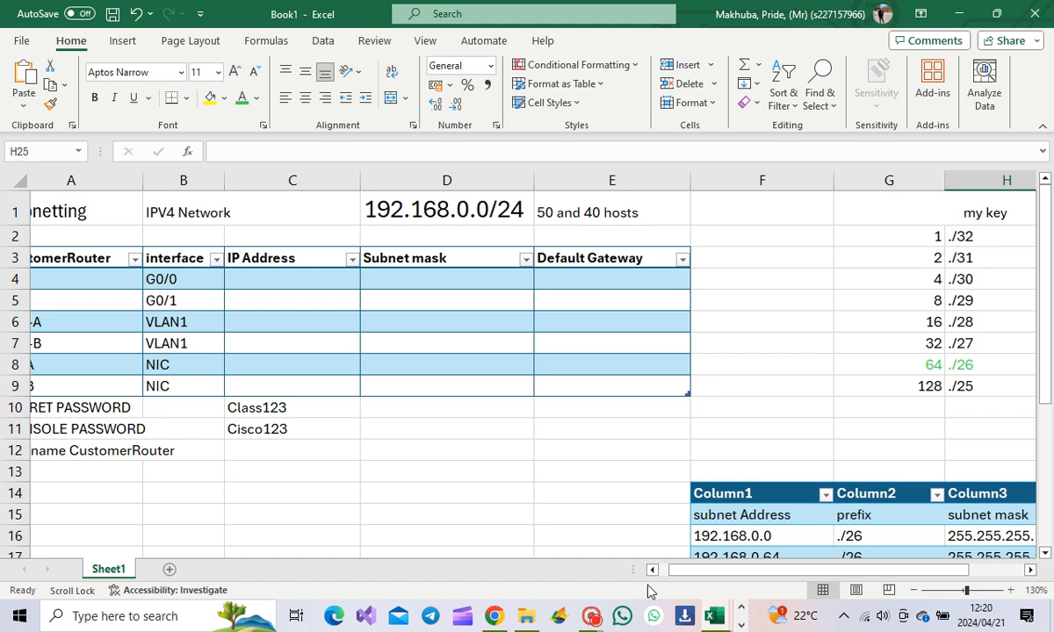
pyautogui.moveTo(683, 570); pyautogui.dragTo(668, 575)
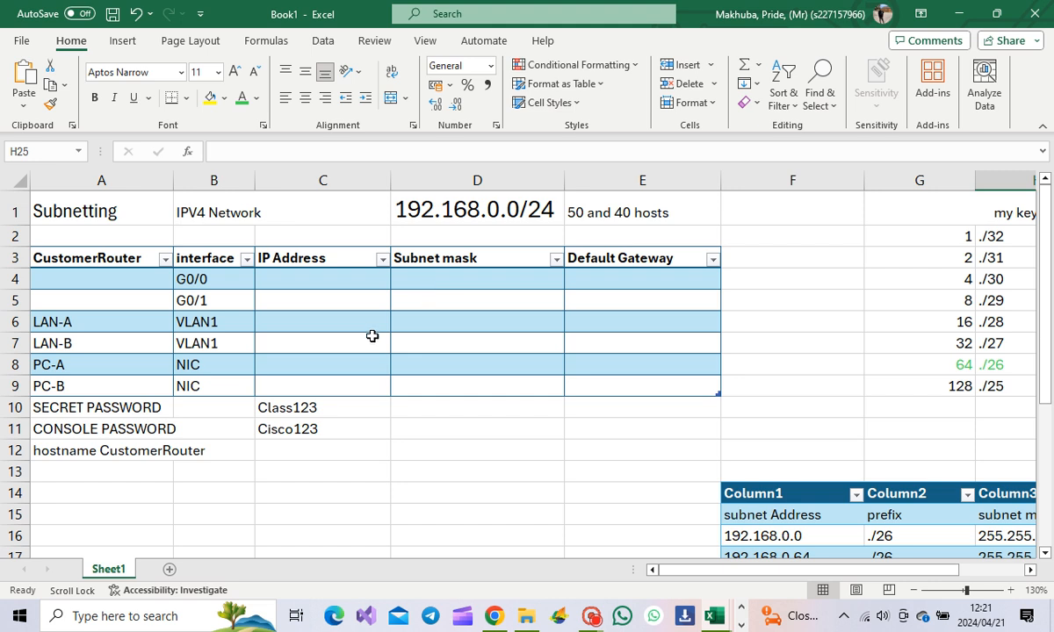
pyautogui.scroll(-2, 374, 334)
pyautogui.click(279, 363)
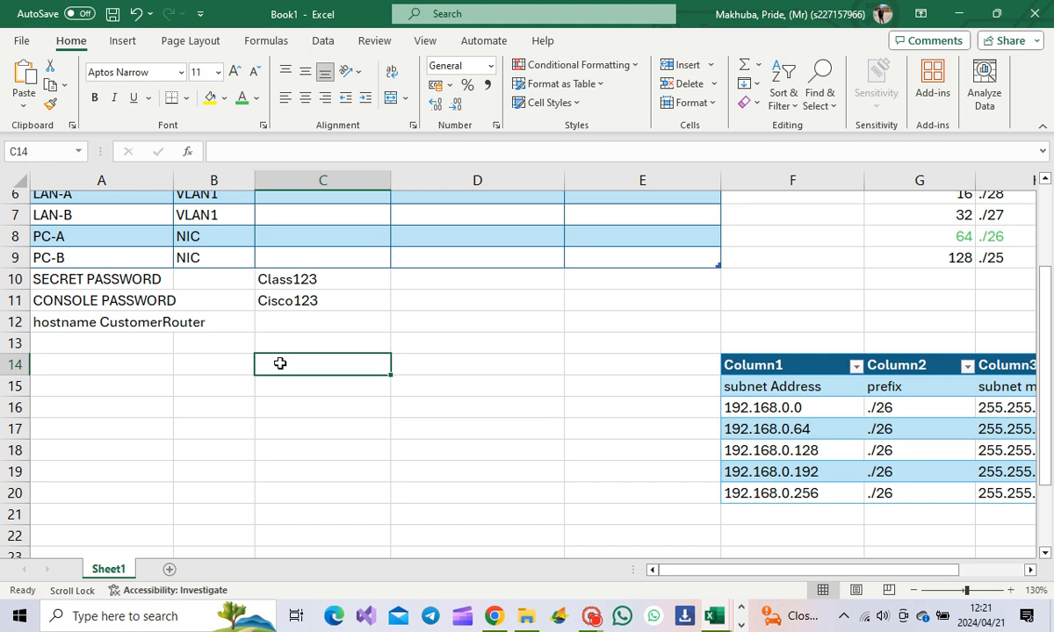
# Step: Type the headings 1st, 2nd and last in B14, C14 and D14
pyautogui.click(204, 367)
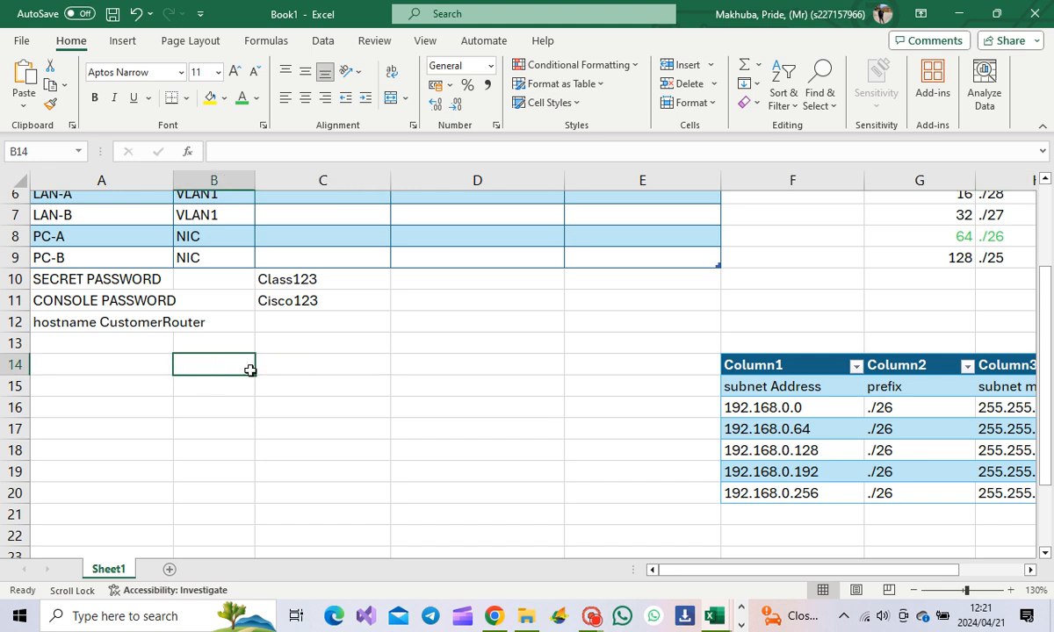
pyautogui.write('1st')
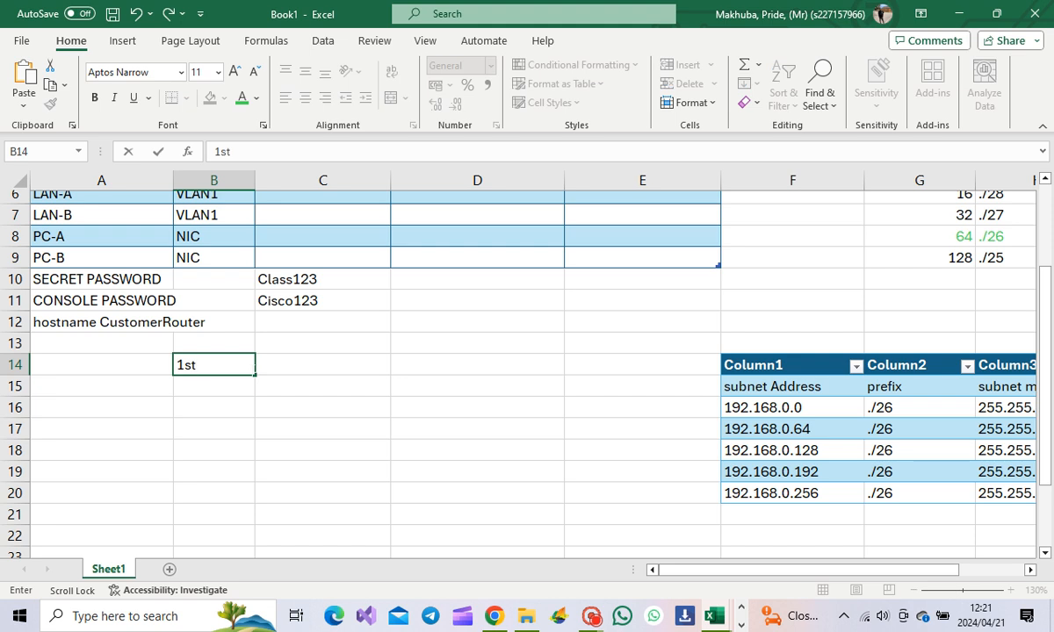
pyautogui.press('Tab')
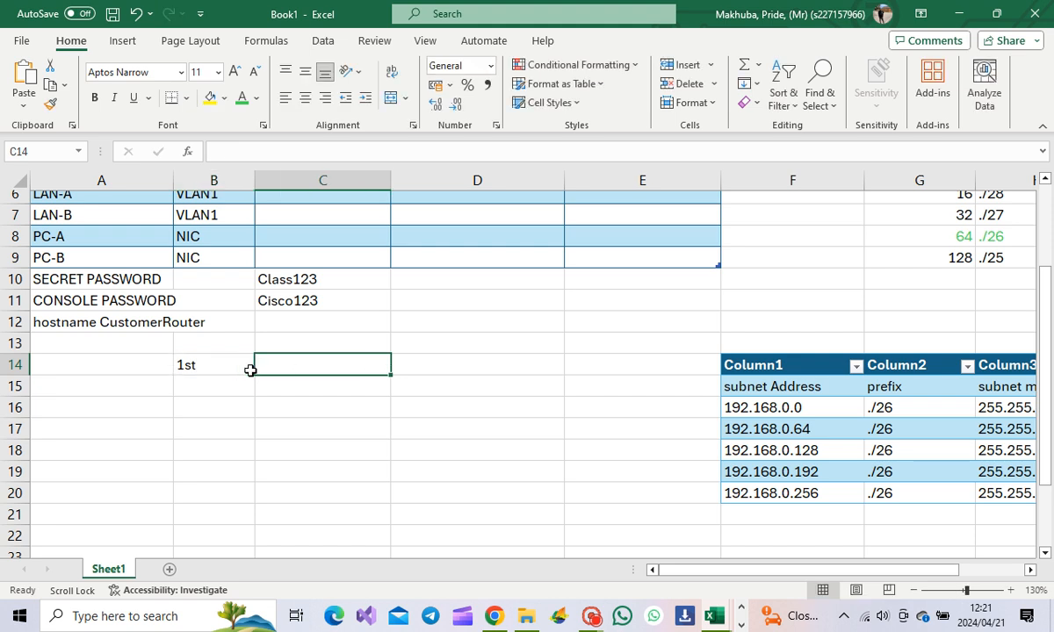
pyautogui.write('2')
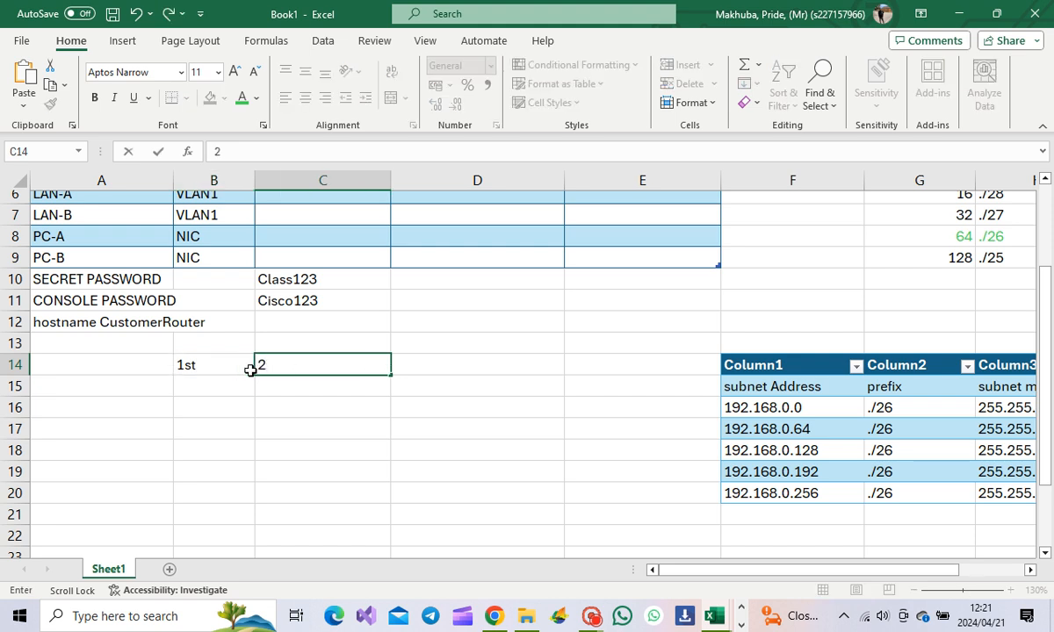
pyautogui.write('bnd')
pyautogui.press('Tab')
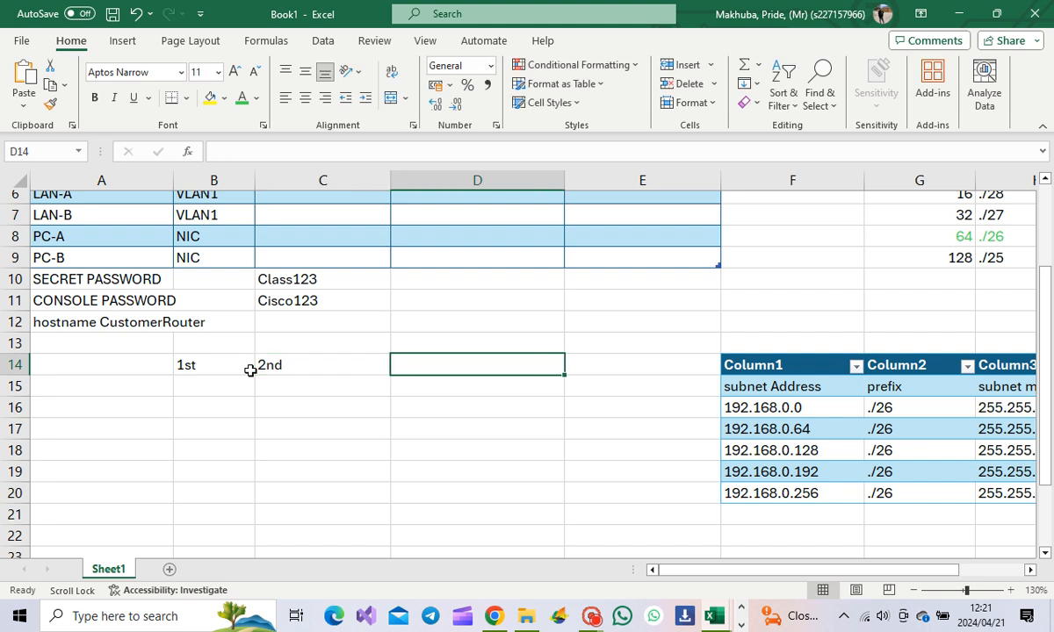
pyautogui.write('1')
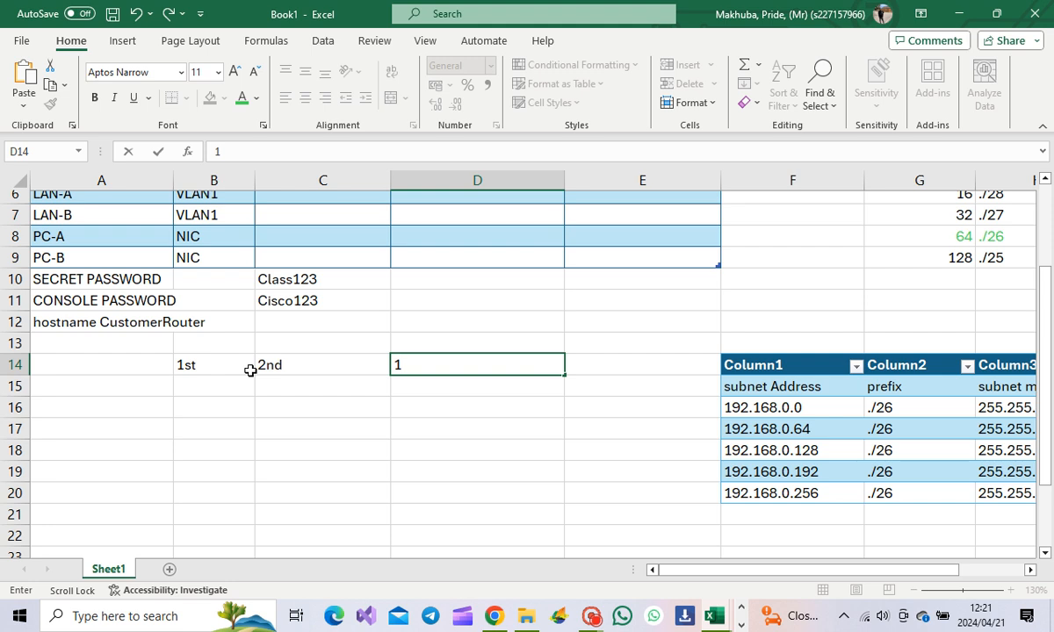
pyautogui.press('BackSpace')
pyautogui.write('last')
pyautogui.press('Tab')
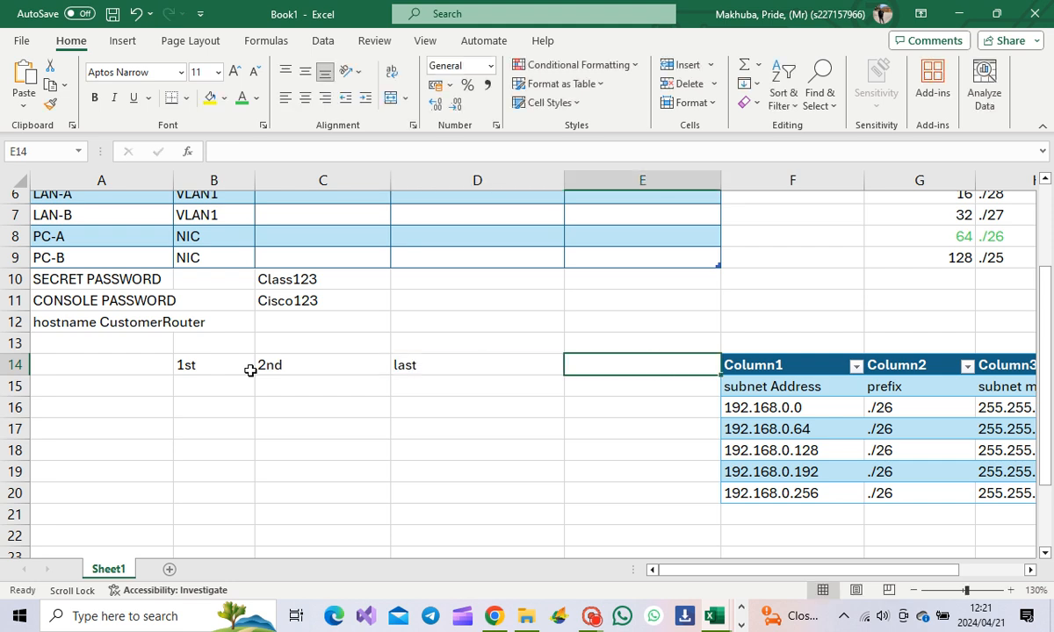
# Step: Add the heading broad in E14 and ip address in A14
pyautogui.write('broa')
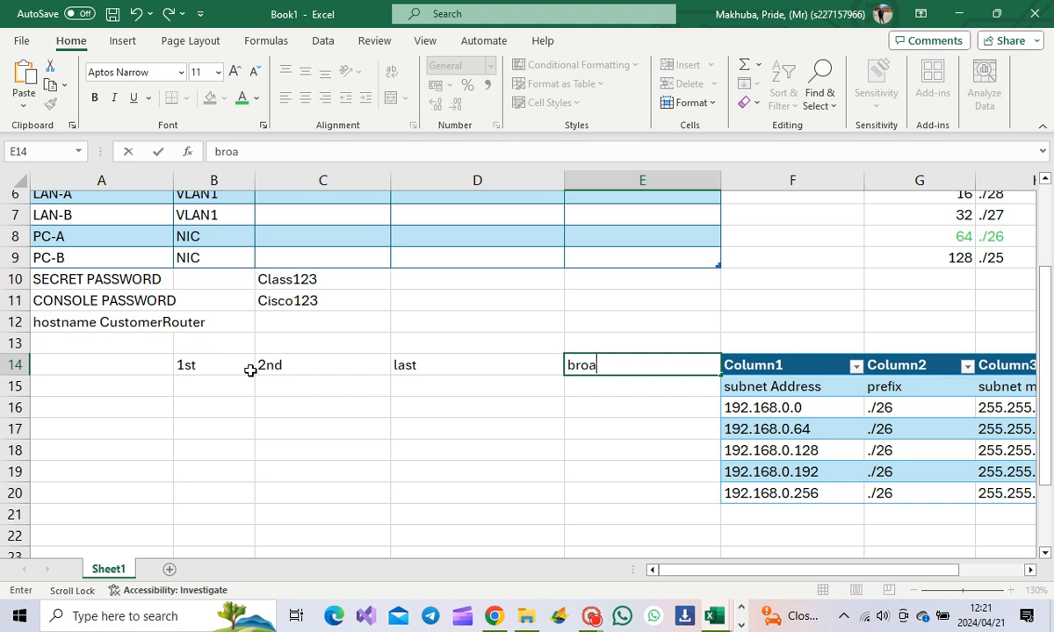
pyautogui.write('d')
pyautogui.scroll(2, 252, 370)
pyautogui.scroll(-3, 252, 332)
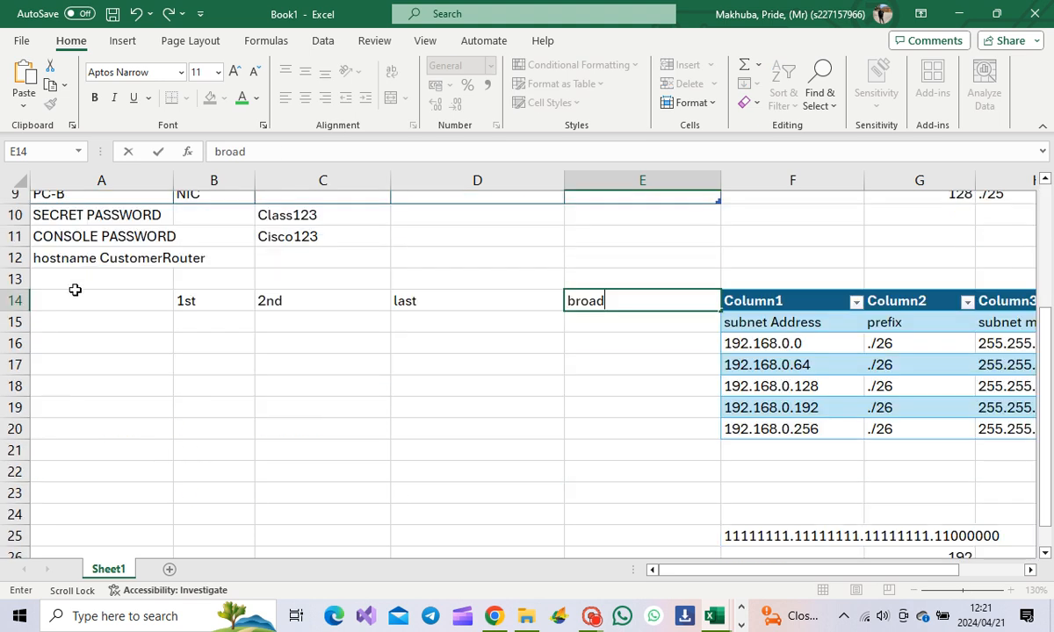
pyautogui.click(77, 299)
pyautogui.write('ip')
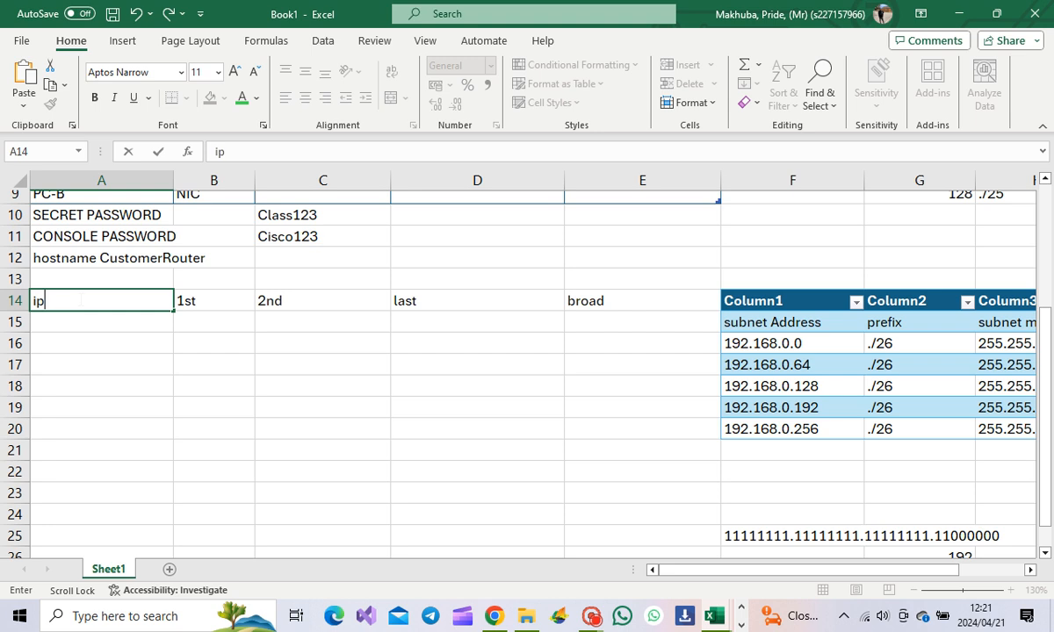
pyautogui.write(' address')
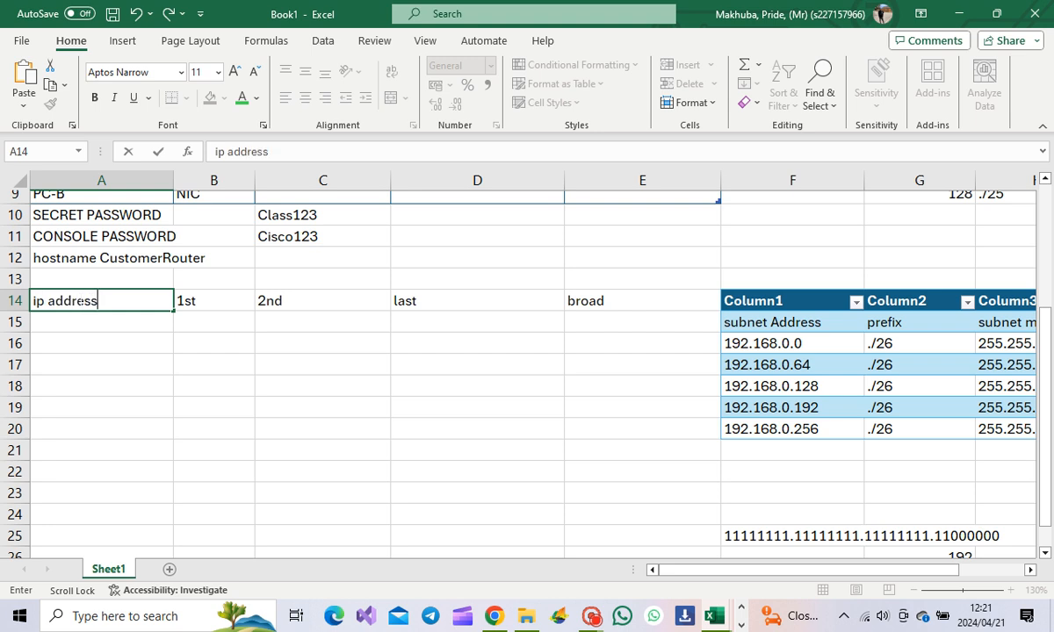
pyautogui.click(738, 342)
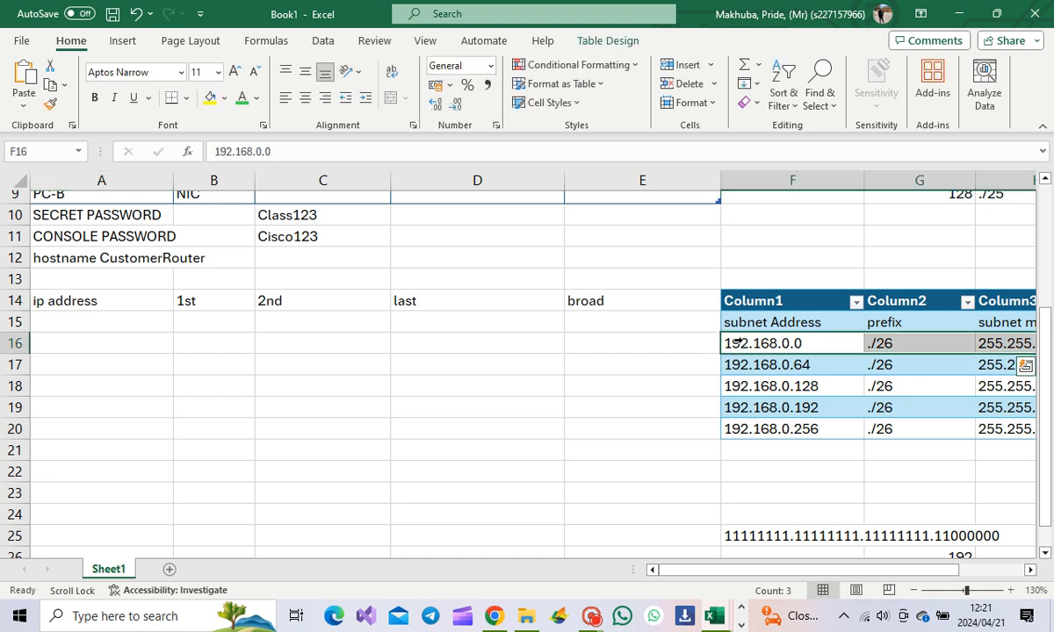
# Step: Select and copy the subnet addresses and prefixes from the subnet table
pyautogui.click(738, 343)
pyautogui.moveTo(793, 354); pyautogui.dragTo(816, 366)
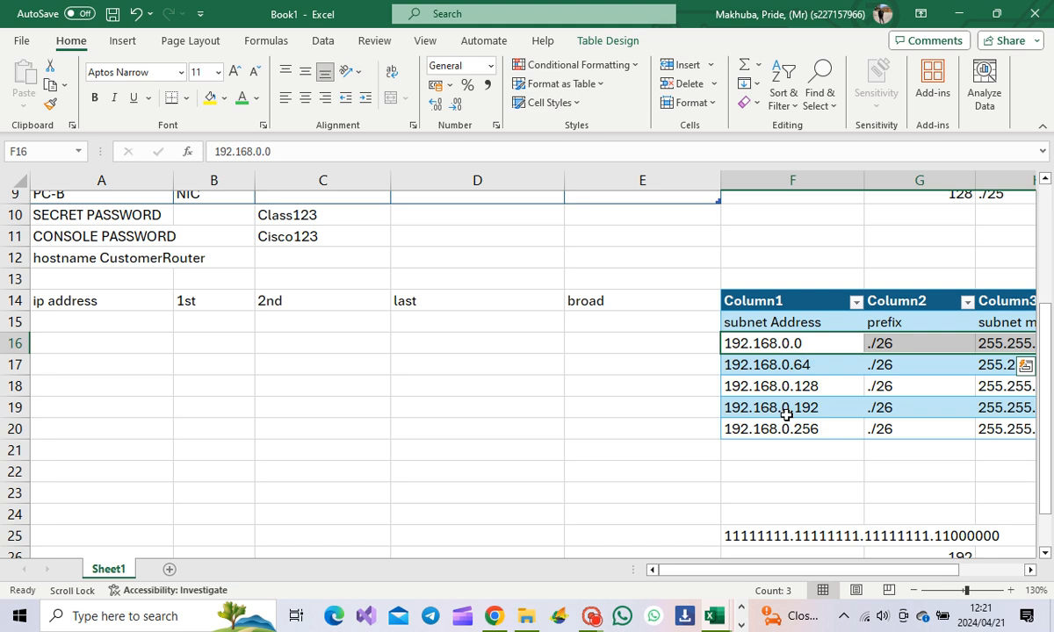
pyautogui.moveTo(801, 464); pyautogui.dragTo(801, 451)
pyautogui.moveTo(729, 344); pyautogui.dragTo(768, 349)
pyautogui.moveTo(803, 453); pyautogui.dragTo(866, 414)
pyautogui.hotkey('ctrl', 'c')
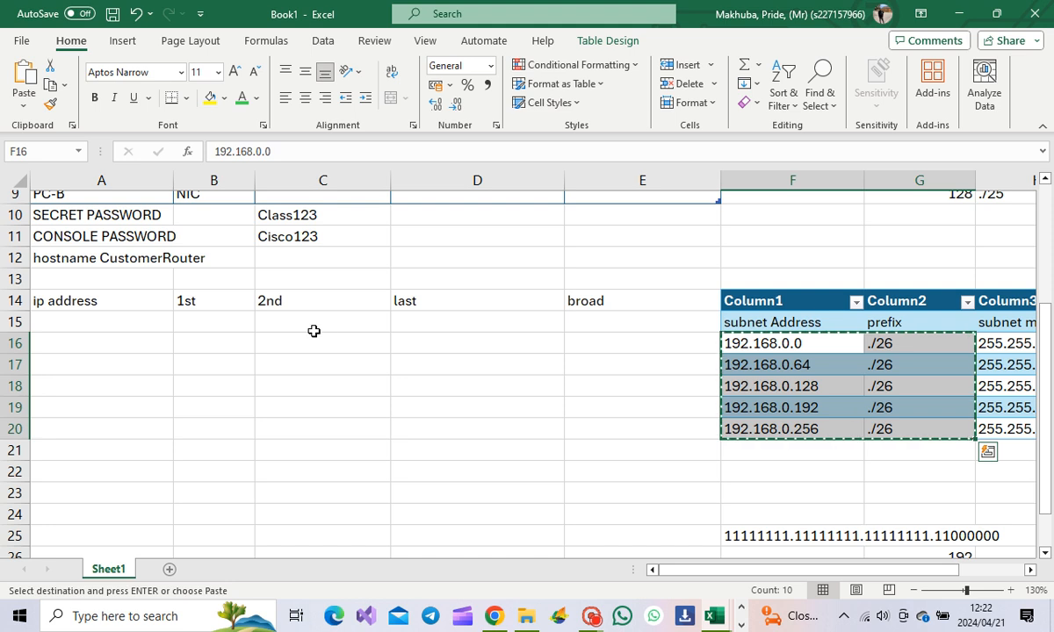
# Step: Click through cells in the worksheet, then undo the change and drop the pending copy
pyautogui.click(492, 428)
pyautogui.click(718, 364)
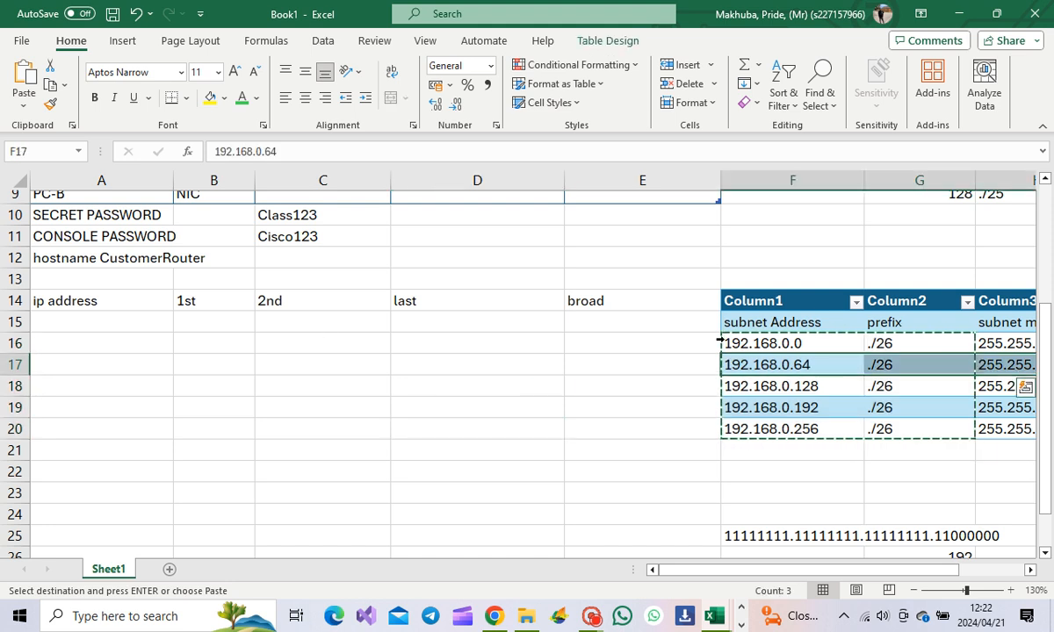
pyautogui.click(661, 374)
pyautogui.click(740, 471)
pyautogui.click(728, 344)
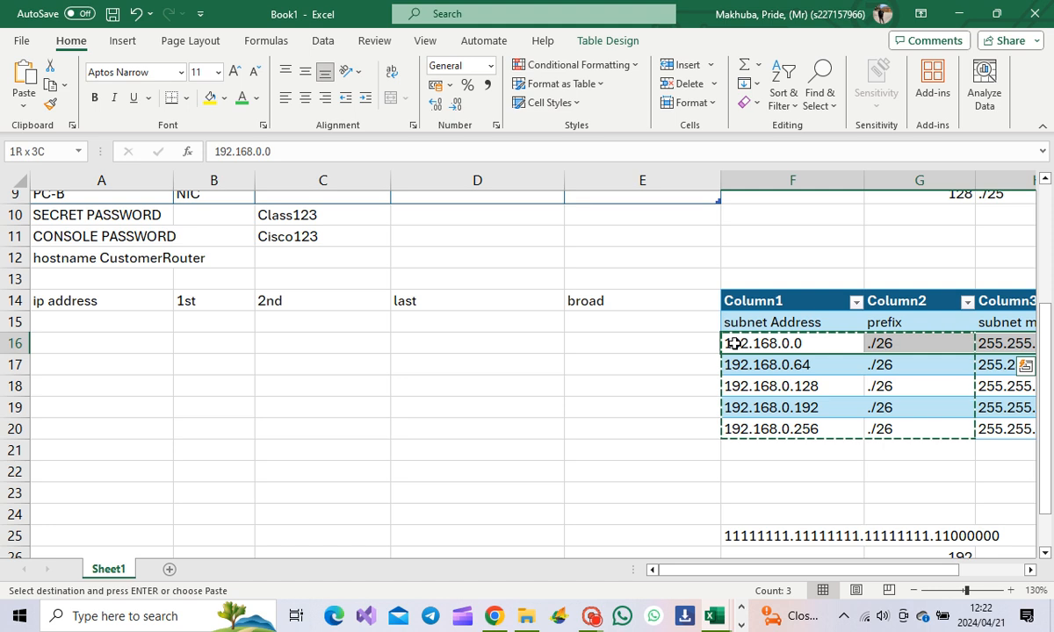
pyautogui.click(760, 235)
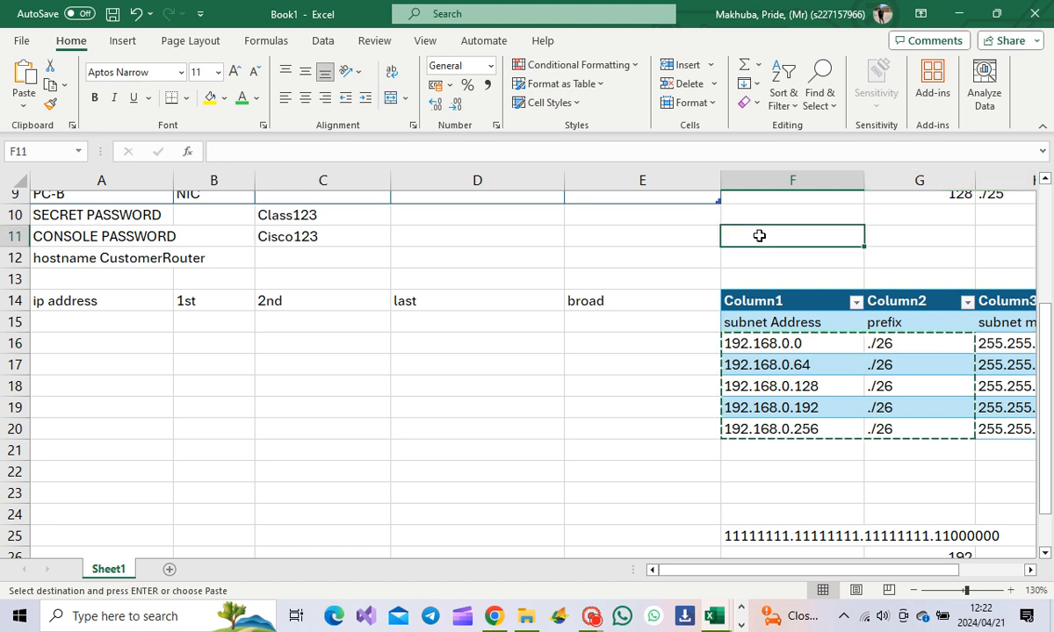
pyautogui.click(44, 313)
pyautogui.click(420, 302)
pyautogui.click(585, 278)
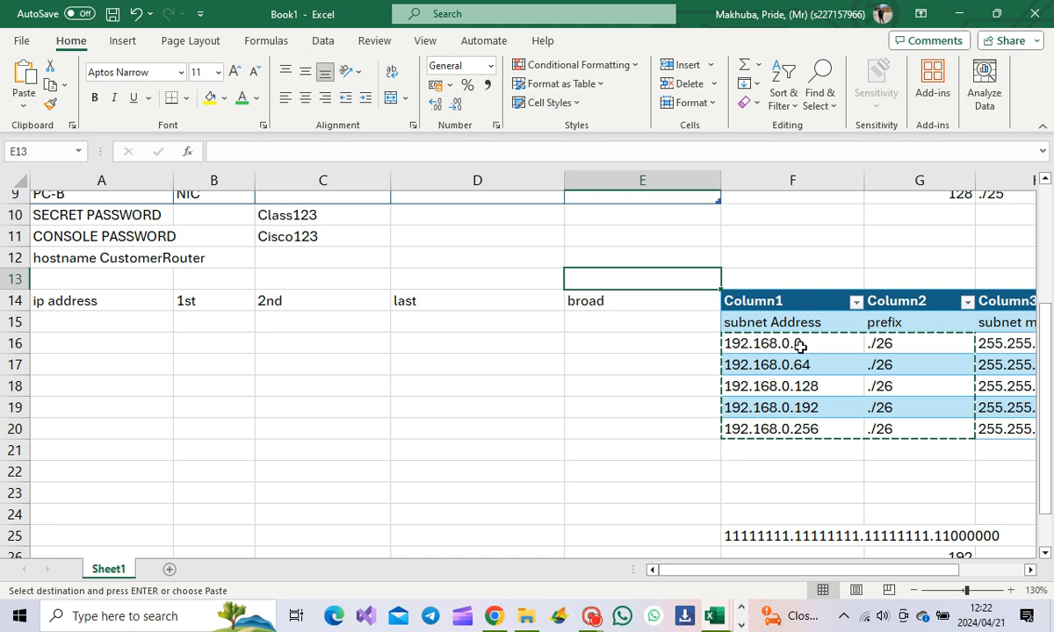
pyautogui.click(793, 471)
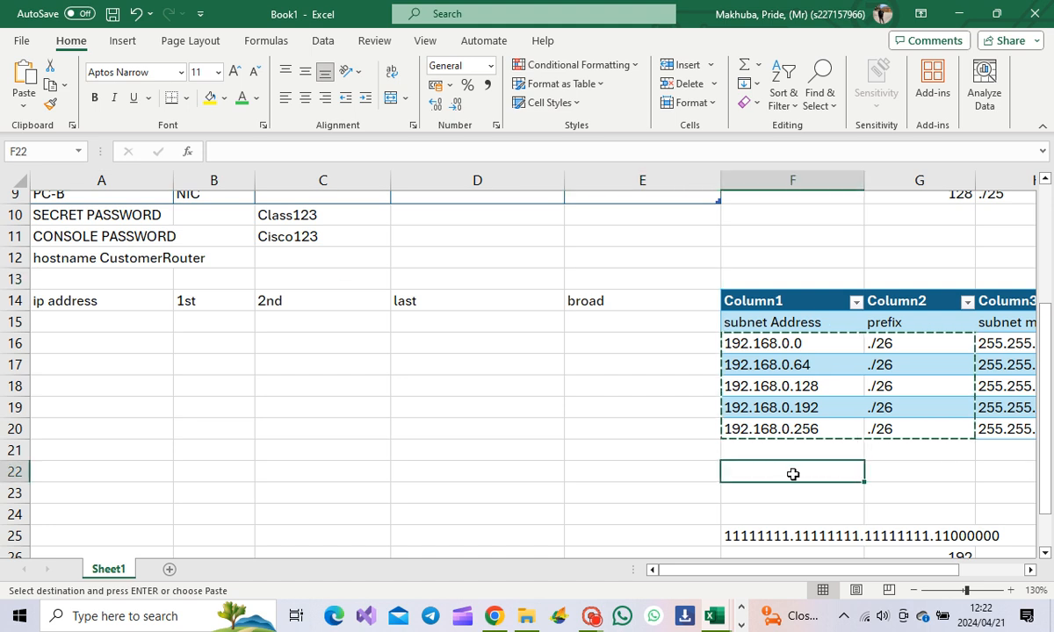
pyautogui.hotkey('ctrl', 'z')
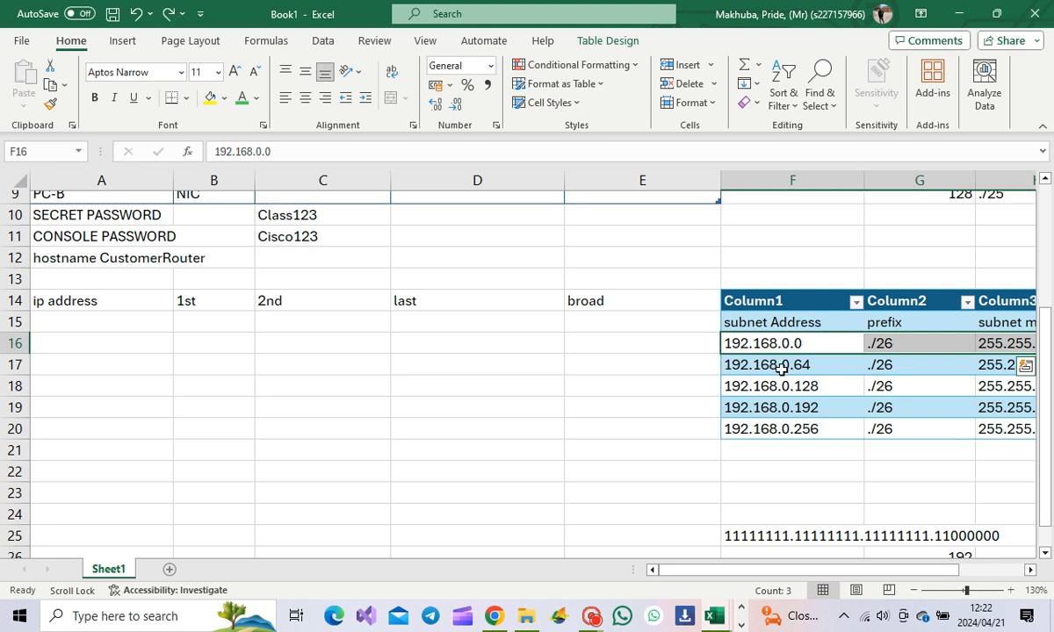
# Step: Copy only the five subnet addresses from F16:F20 and paste them into A15
pyautogui.moveTo(852, 341); pyautogui.dragTo(838, 423)
pyautogui.hotkey('ctrl', 'c')
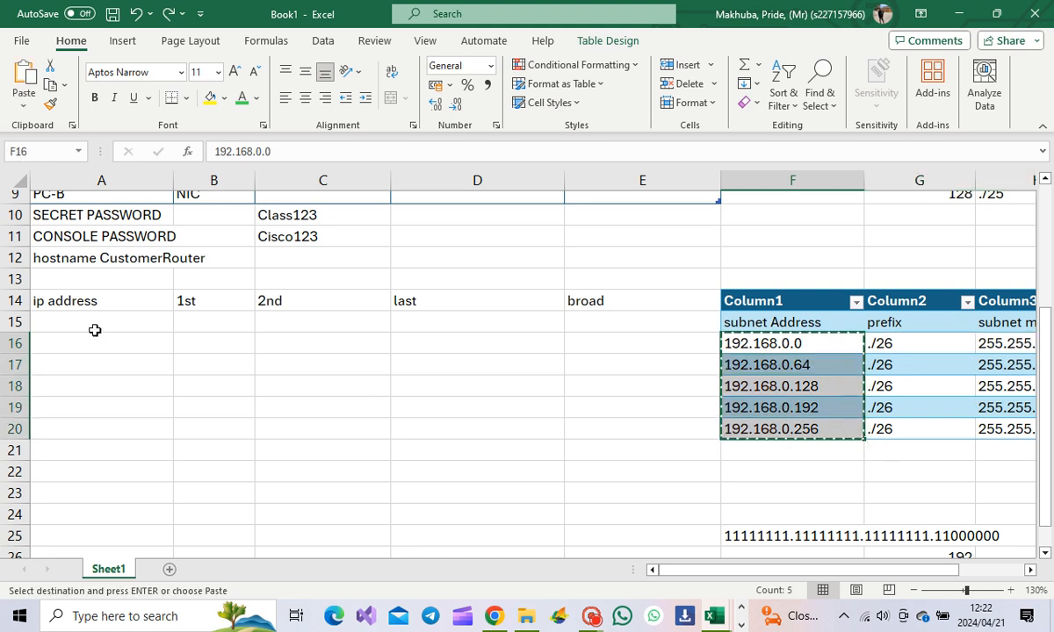
pyautogui.click(94, 320)
pyautogui.hotkey('ctrl', 'v')
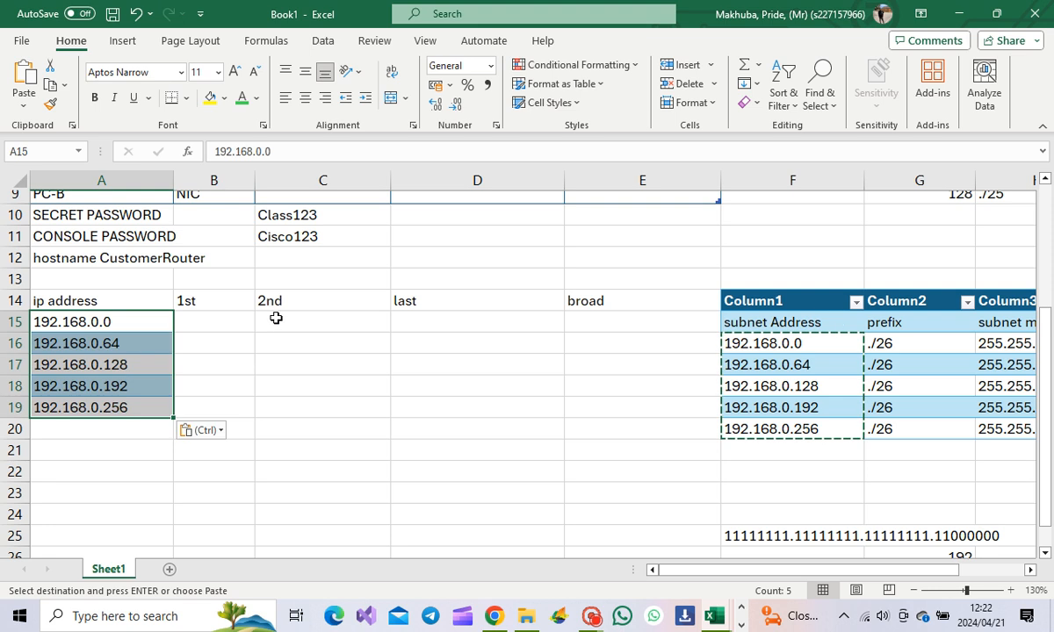
pyautogui.click(201, 327)
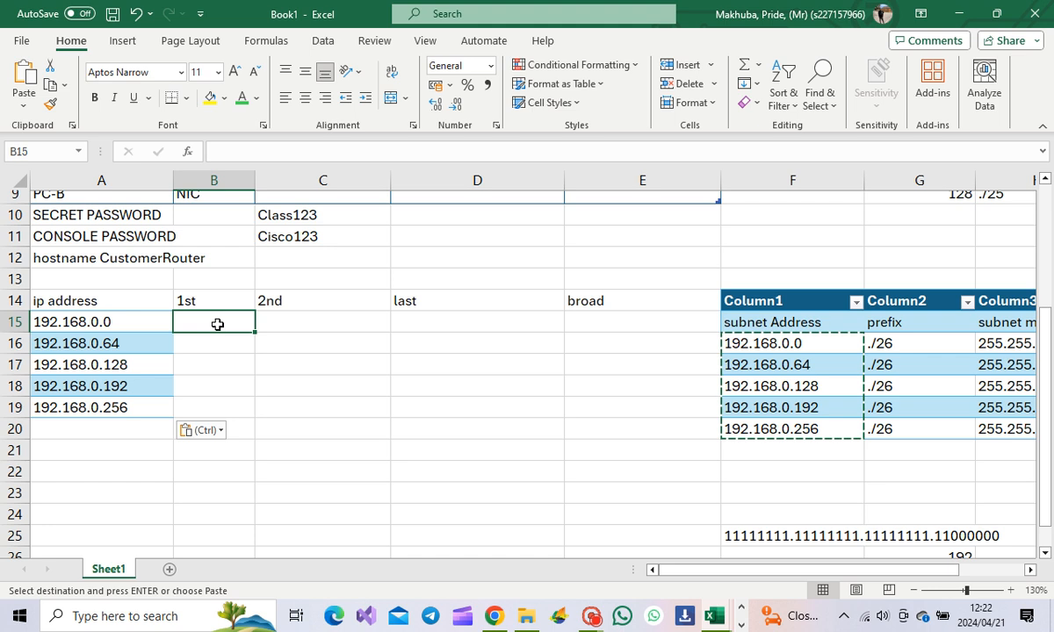
# Step: Enter 192.168.0.1 as the first host in B15 and widen column B
pyautogui.write('1')
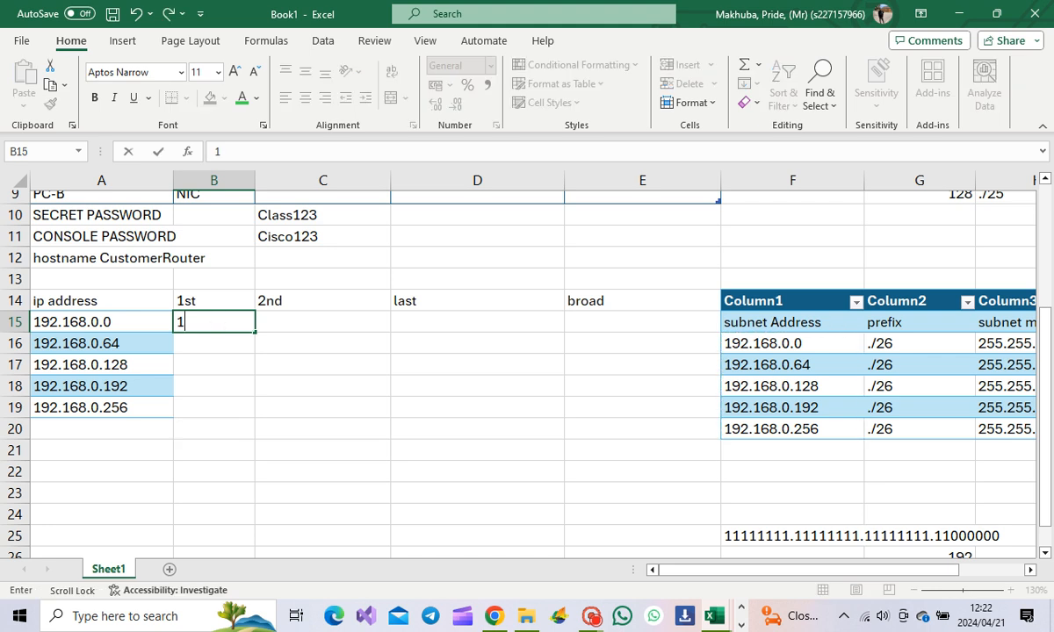
pyautogui.write('92.168')
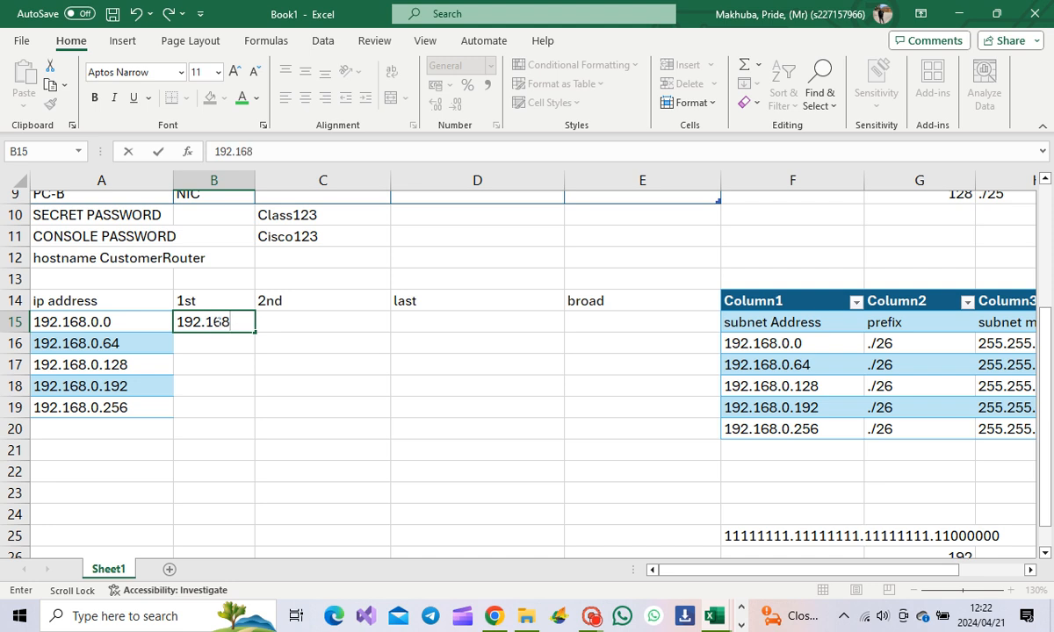
pyautogui.write('.0.1')
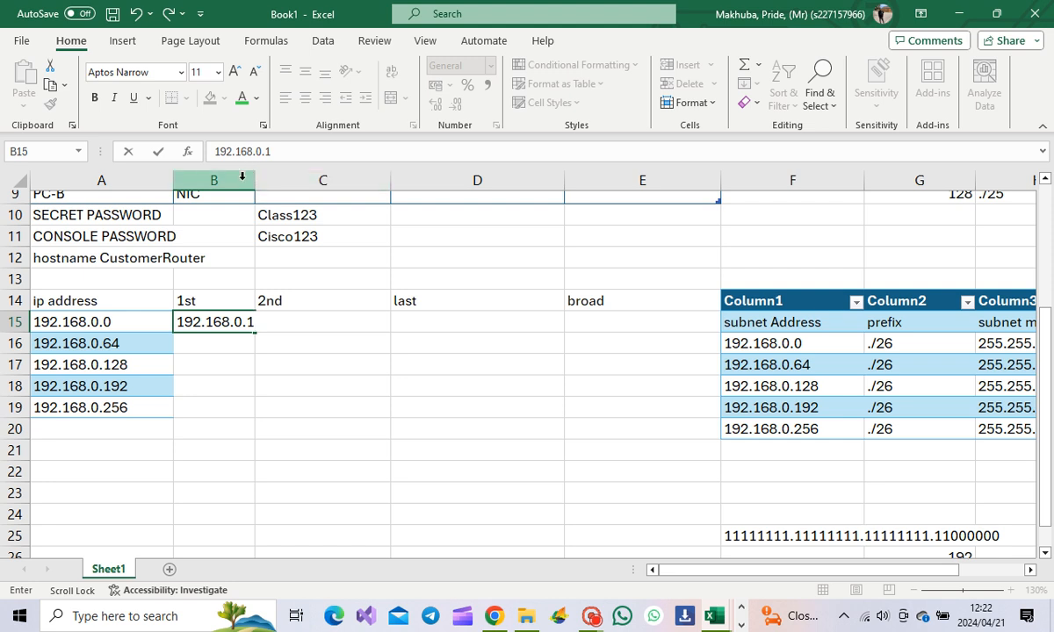
pyautogui.click(251, 180)
pyautogui.moveTo(254, 182); pyautogui.dragTo(276, 182)
# Step: Enter 192.168.0.2 as the second host of subnet 192.168.0.0 in C15
pyautogui.click(281, 325)
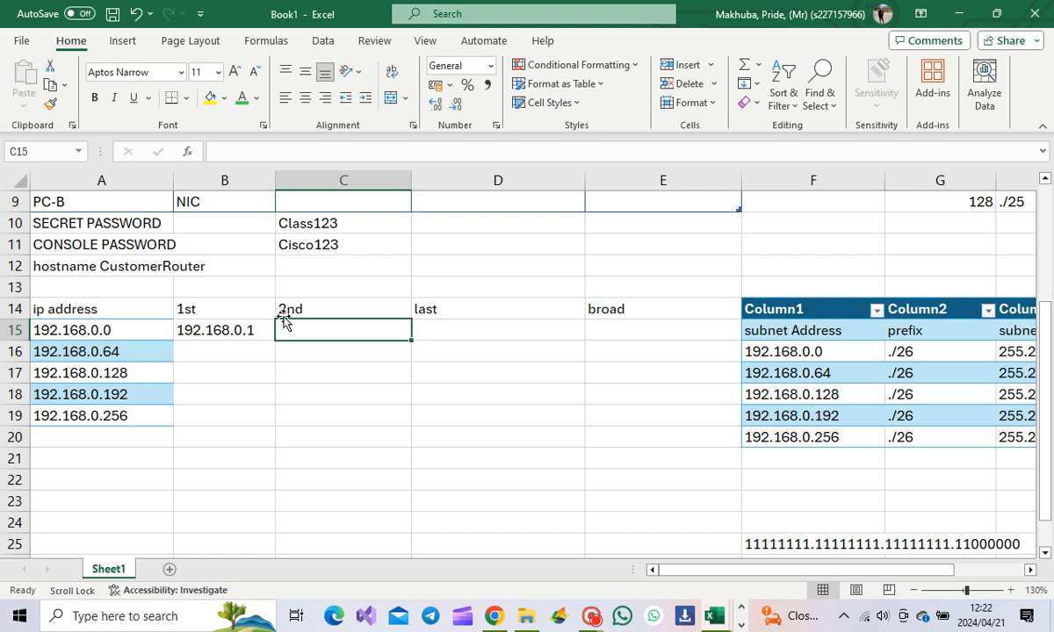
pyautogui.write('192')
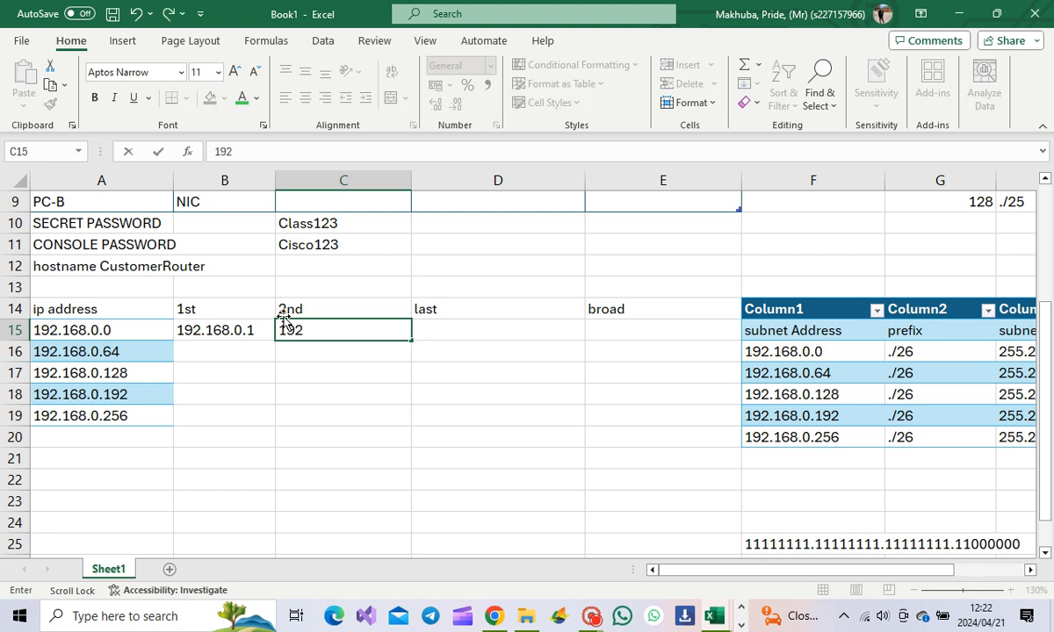
pyautogui.write('.168.0.2')
pyautogui.click(450, 328)
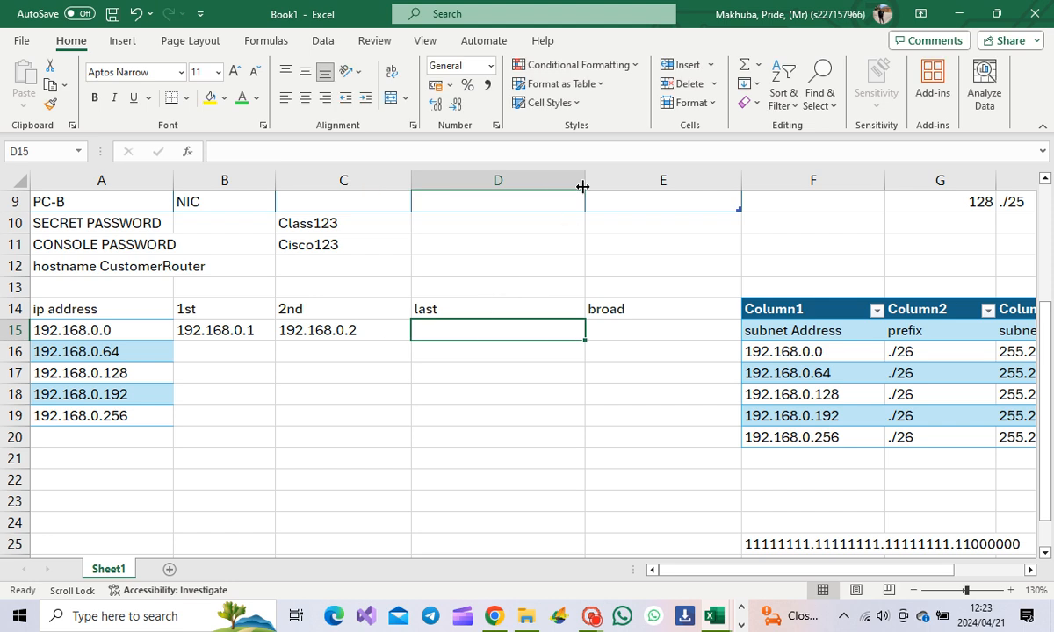
pyautogui.scroll(3, 521, 184)
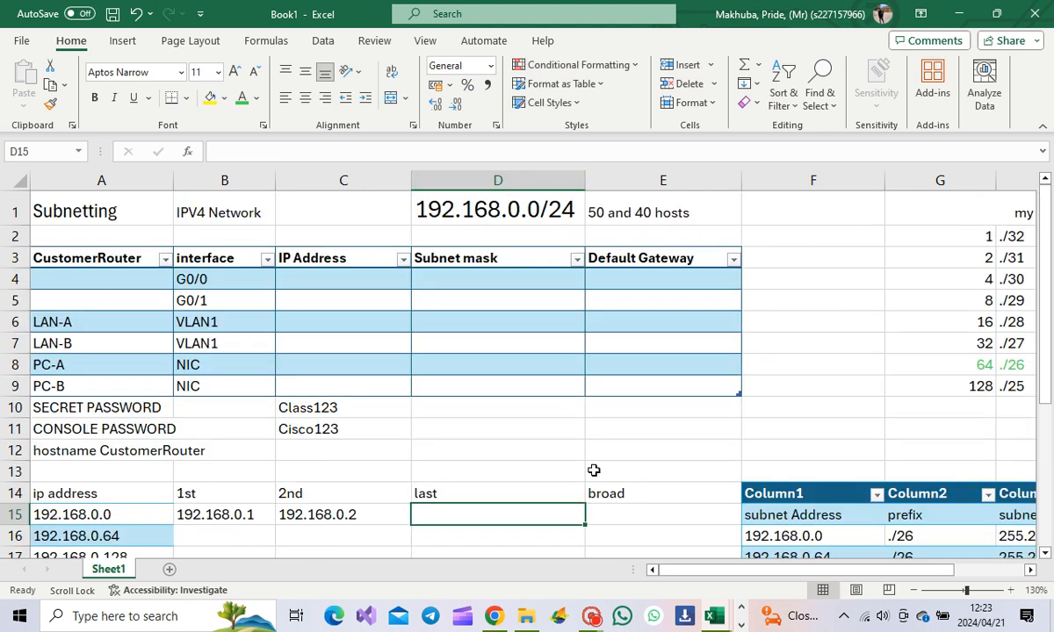
pyautogui.scroll(-2, 536, 306)
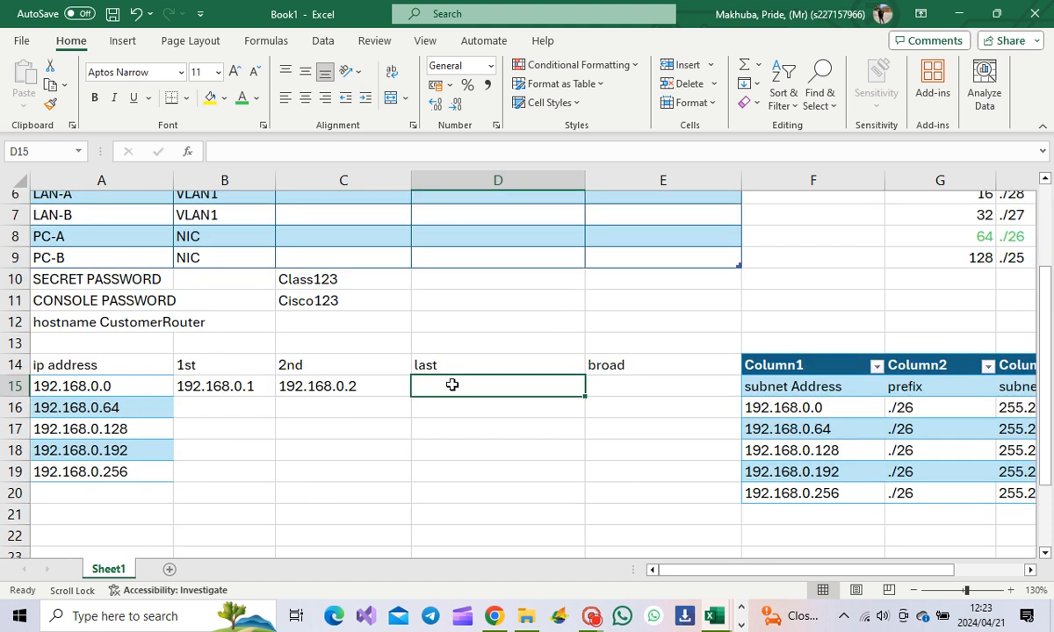
pyautogui.click(623, 391)
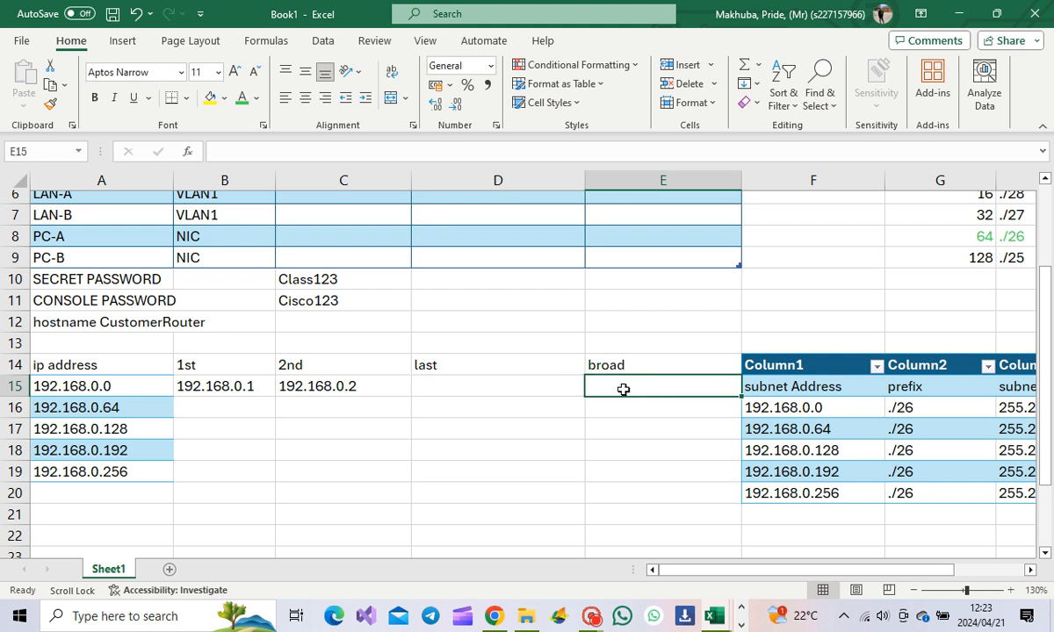
pyautogui.scroll(2, 817, 297)
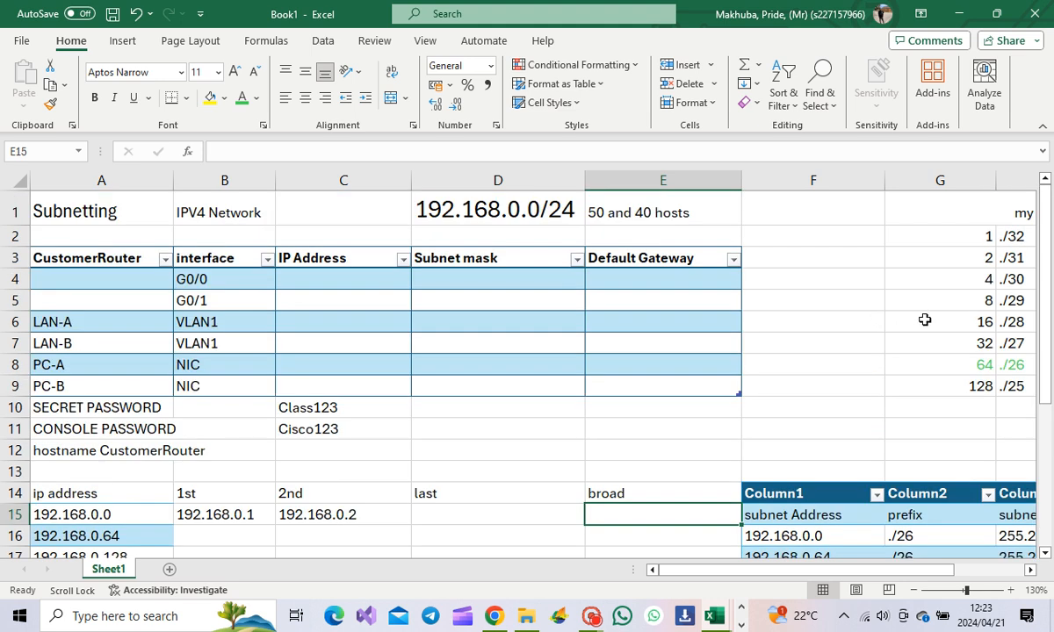
pyautogui.scroll(-2, 624, 411)
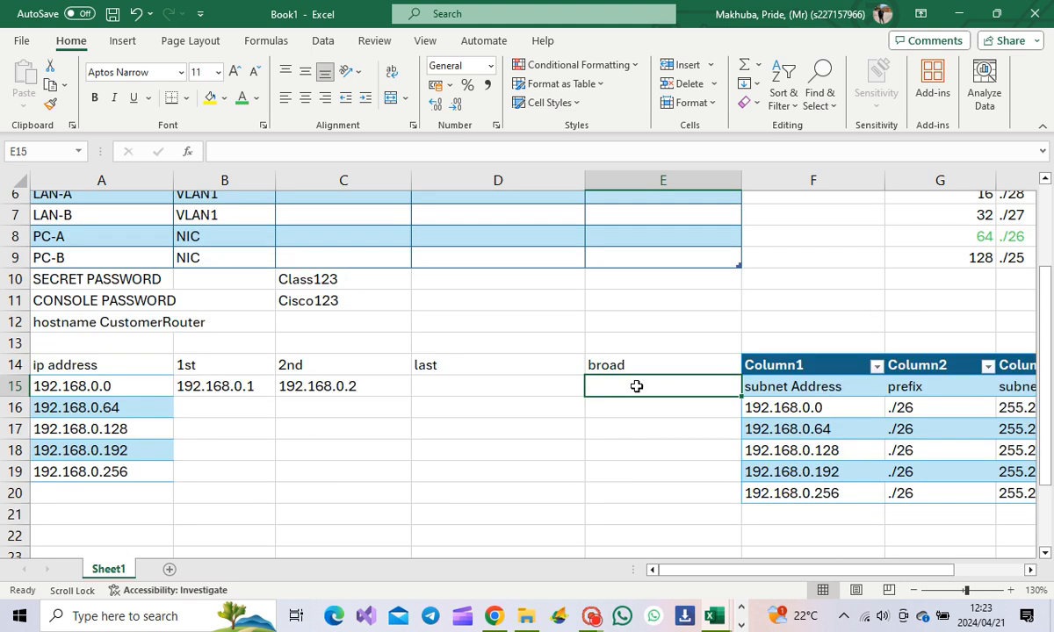
pyautogui.scroll(-1, 638, 387)
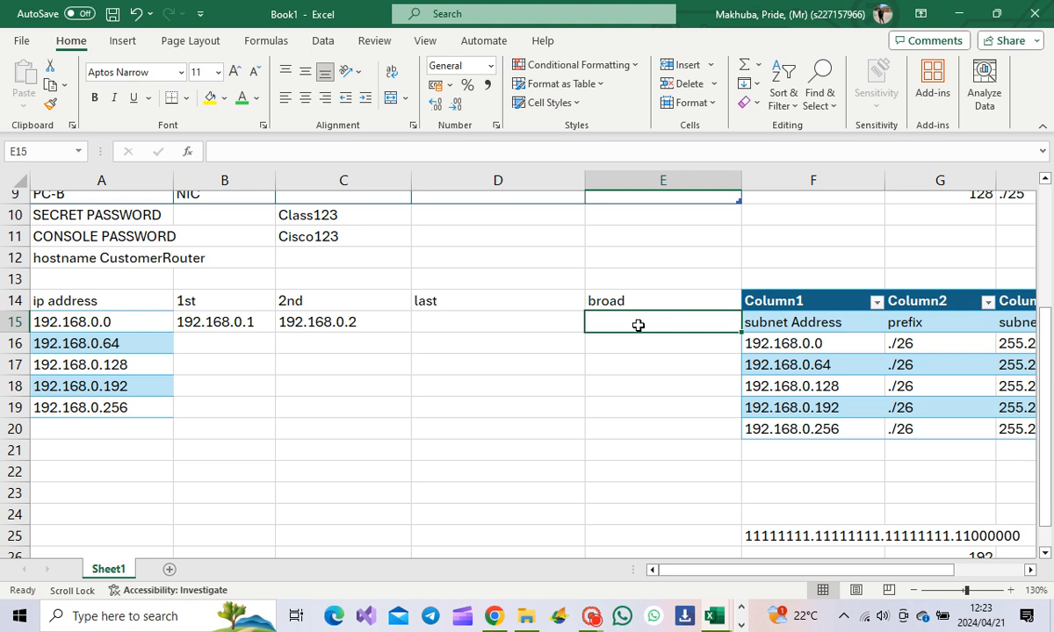
# Step: Enter broadcasts 192.168.0.63, 192.168.0.127, 192.168.0.191 in E15:E17 and begin 192.168.0.255
pyautogui.write('192')
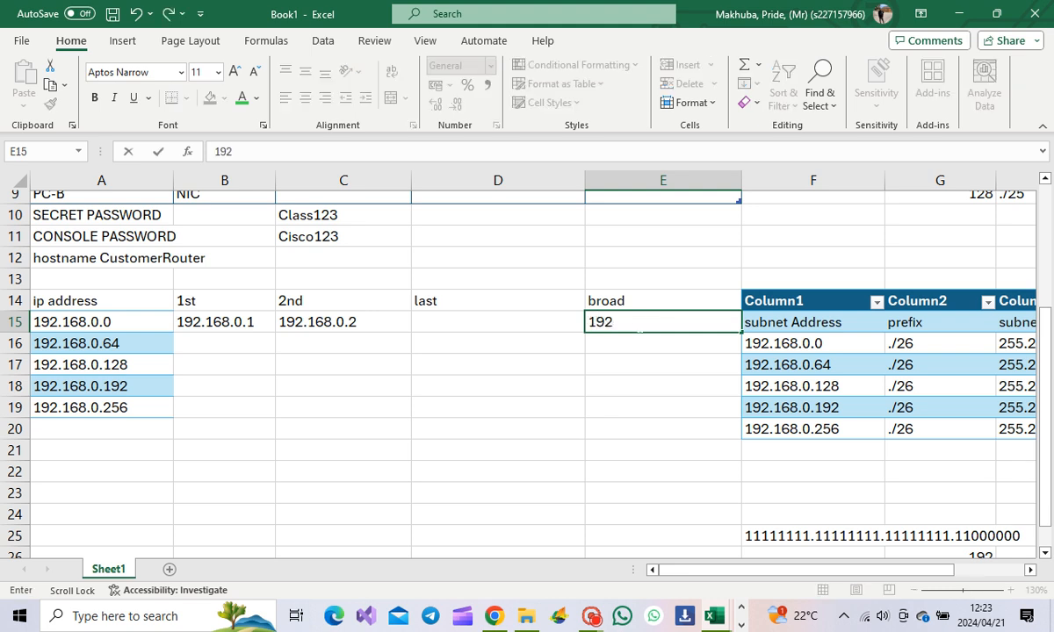
pyautogui.write('.168.0.63')
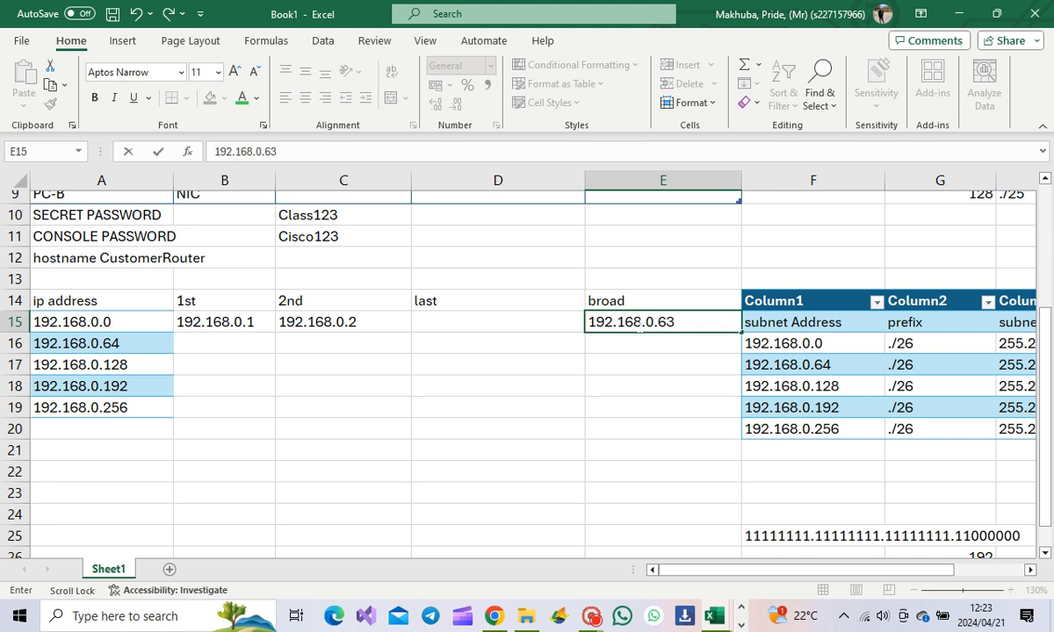
pyautogui.click(669, 343)
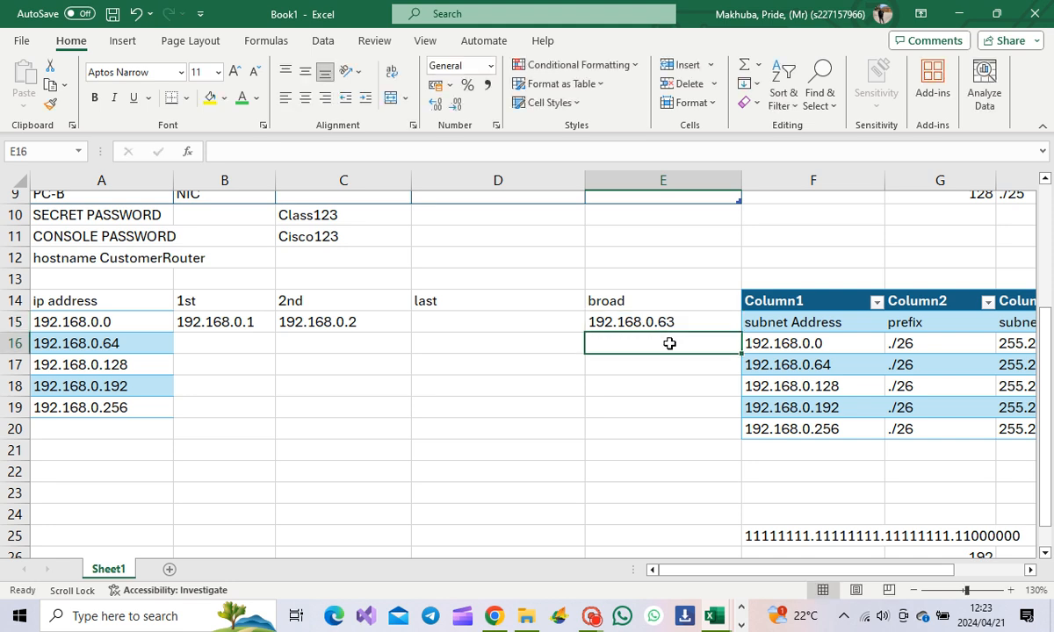
pyautogui.write('192')
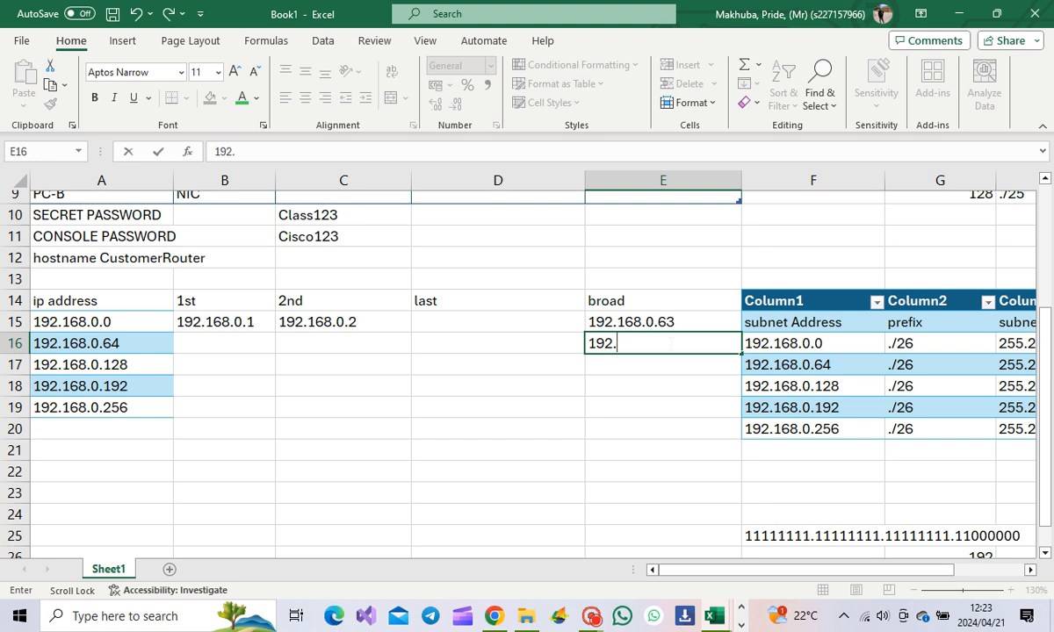
pyautogui.write('.168/')
pyautogui.press('BackSpace')
pyautogui.write('.0.127')
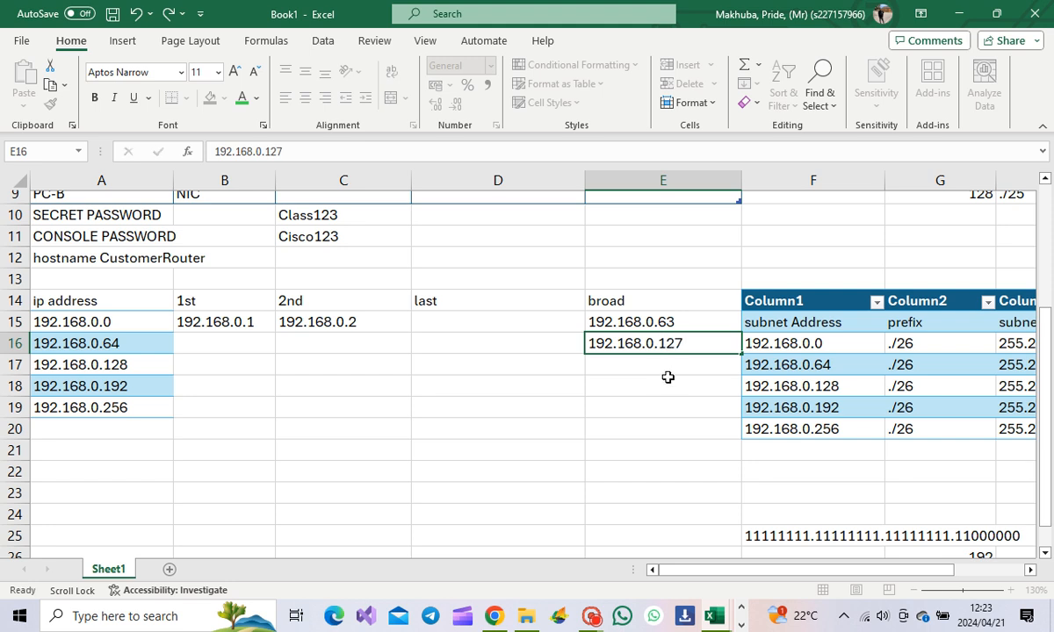
pyautogui.press('Return')
pyautogui.write('192')
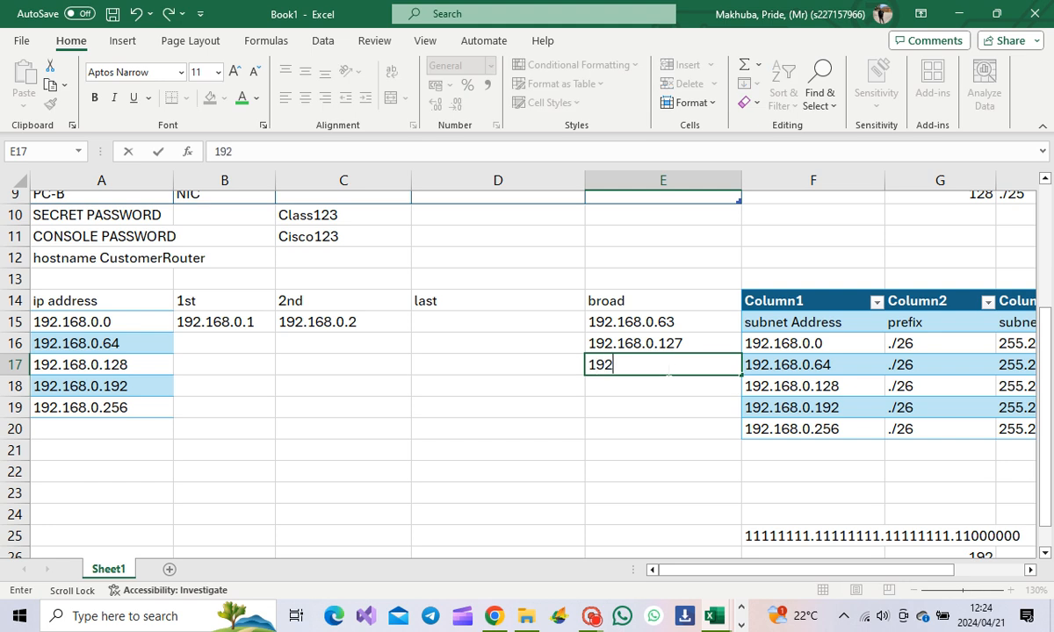
pyautogui.write('.168.0')
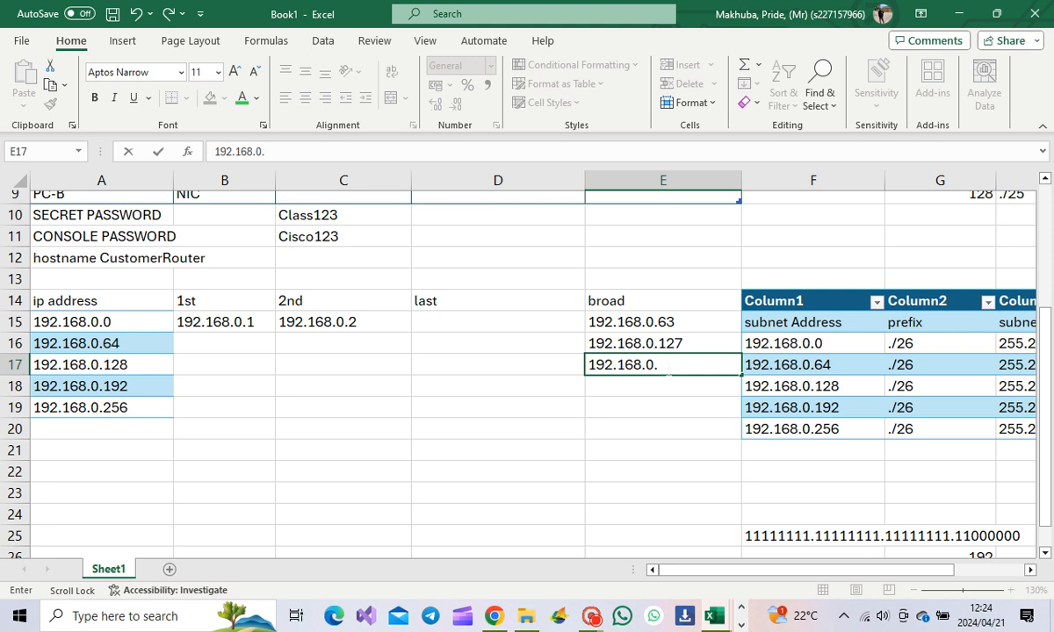
pyautogui.write('.191')
pyautogui.press('Return')
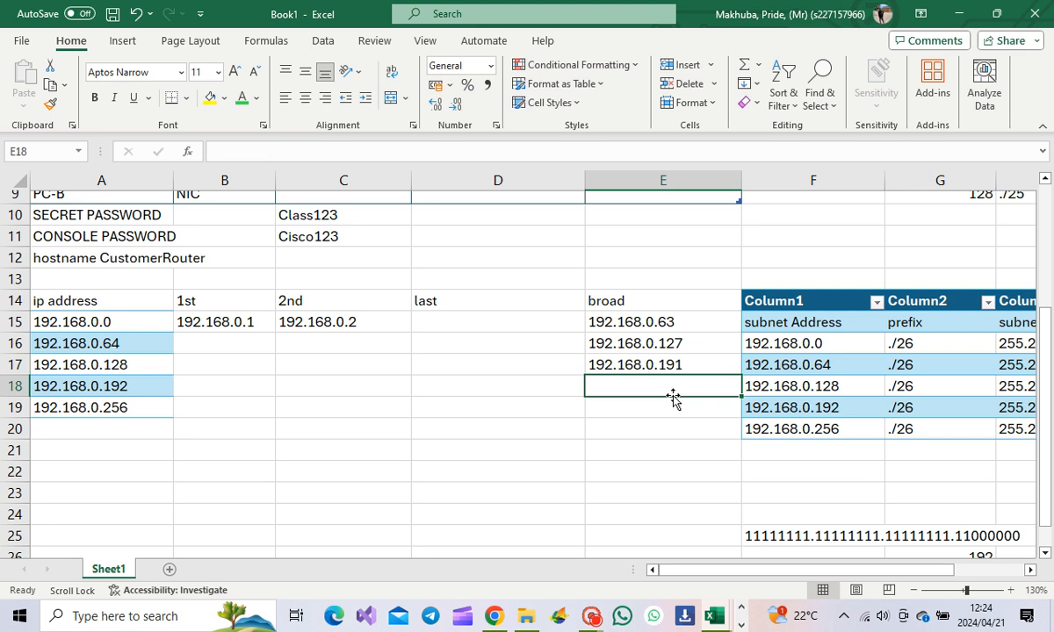
pyautogui.write('19')
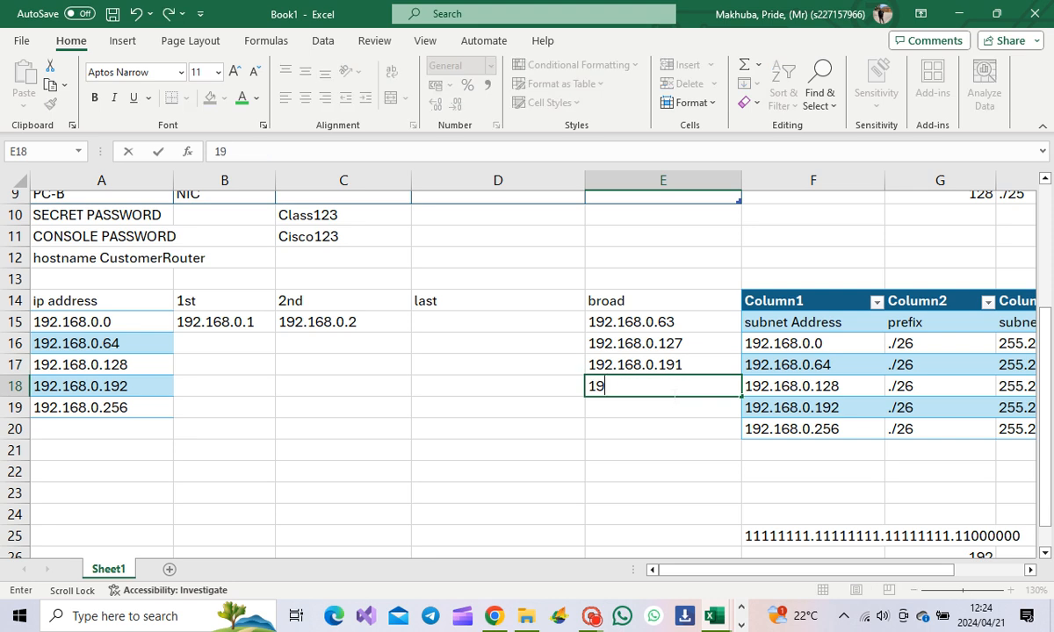
pyautogui.write('2.168.0')
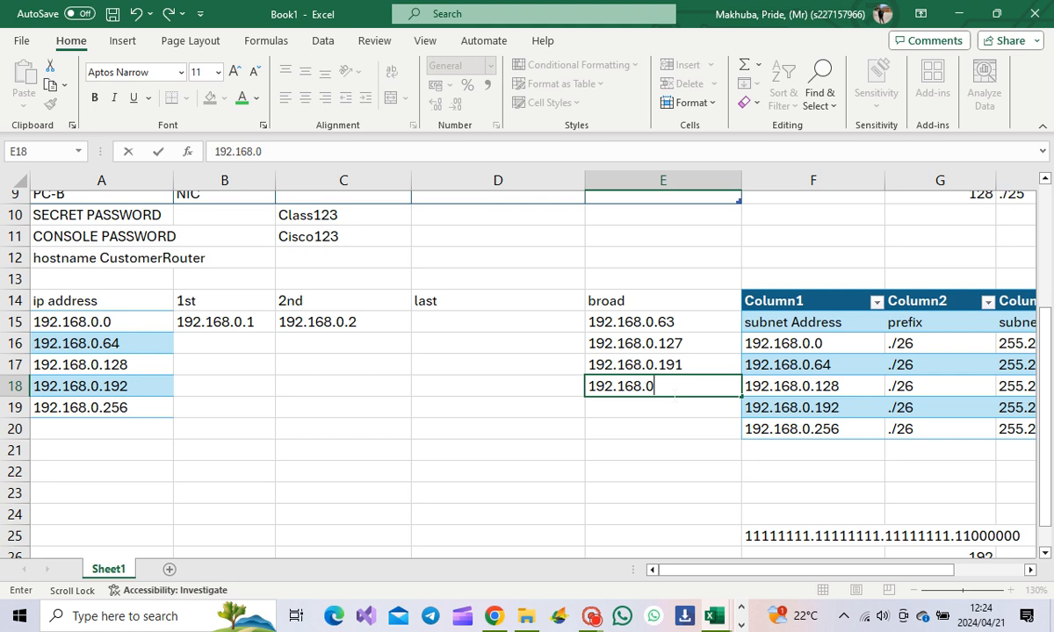
pyautogui.write('.')
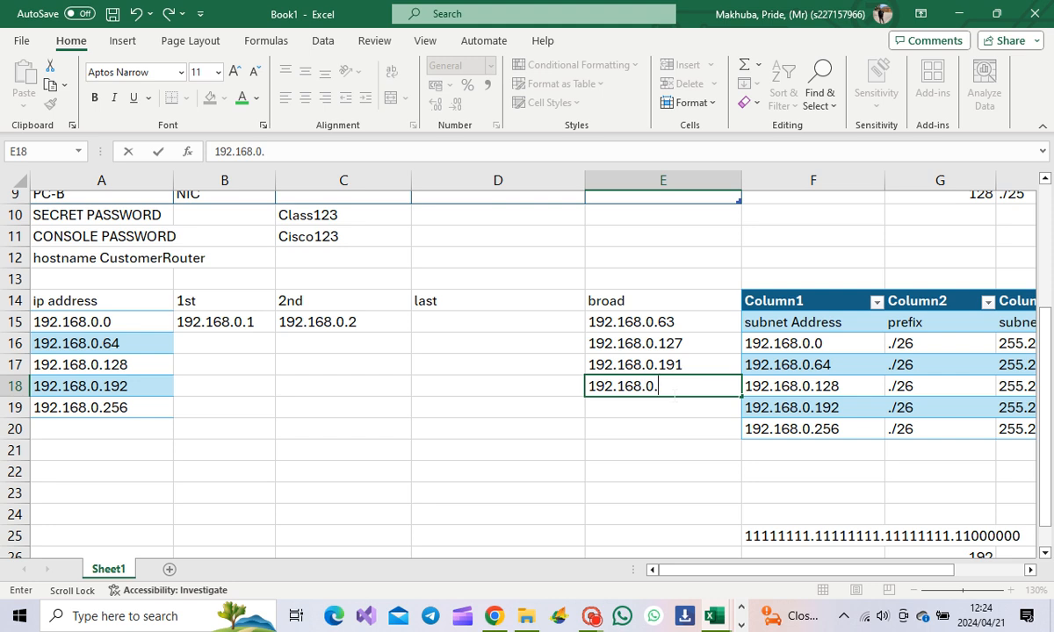
pyautogui.write('255')
# Step: Enter 192.168.0.62 as the first subnet's last host in D15
pyautogui.click(506, 312)
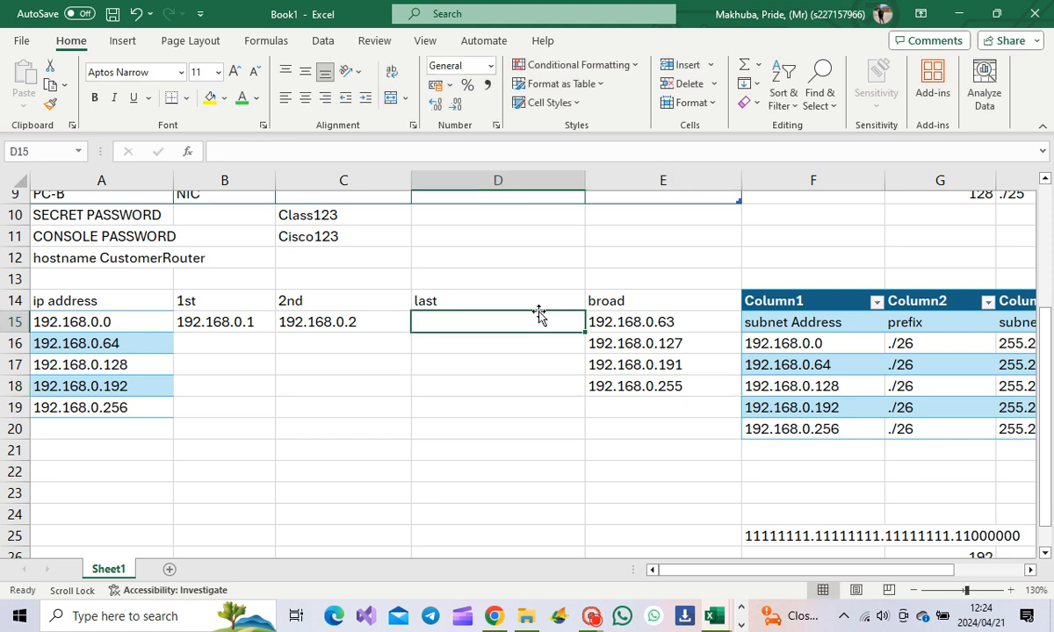
pyautogui.click(661, 322)
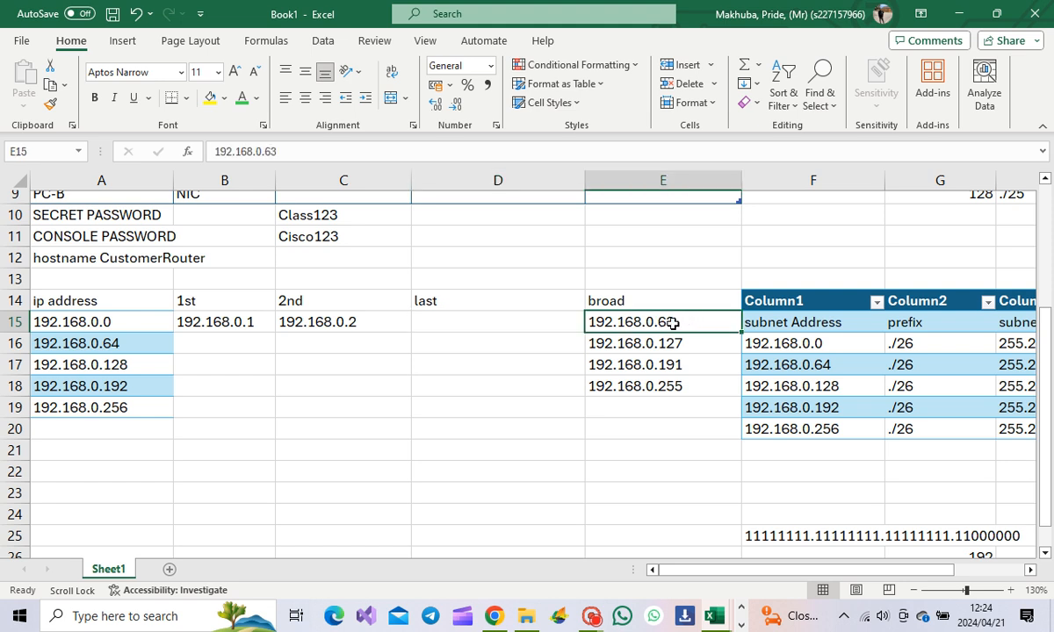
pyautogui.click(508, 321)
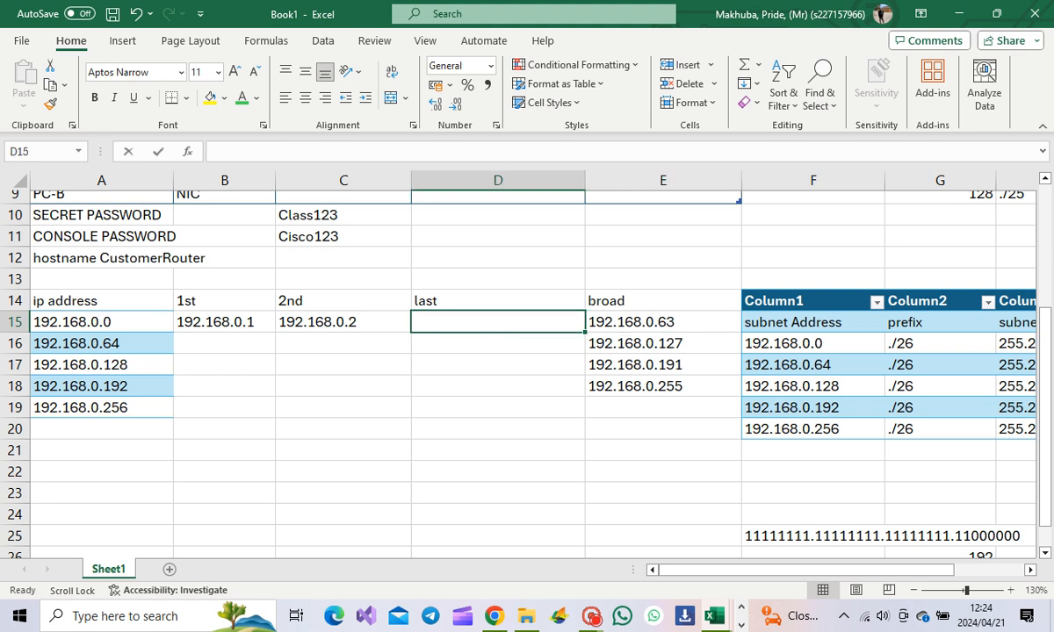
pyautogui.write('192.')
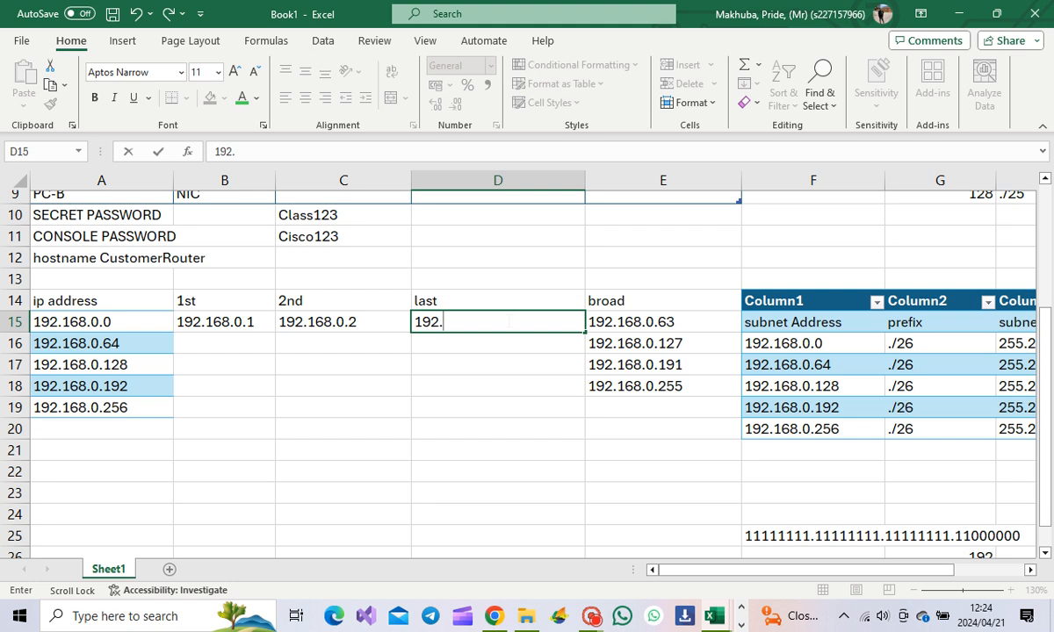
pyautogui.write('168.0.62')
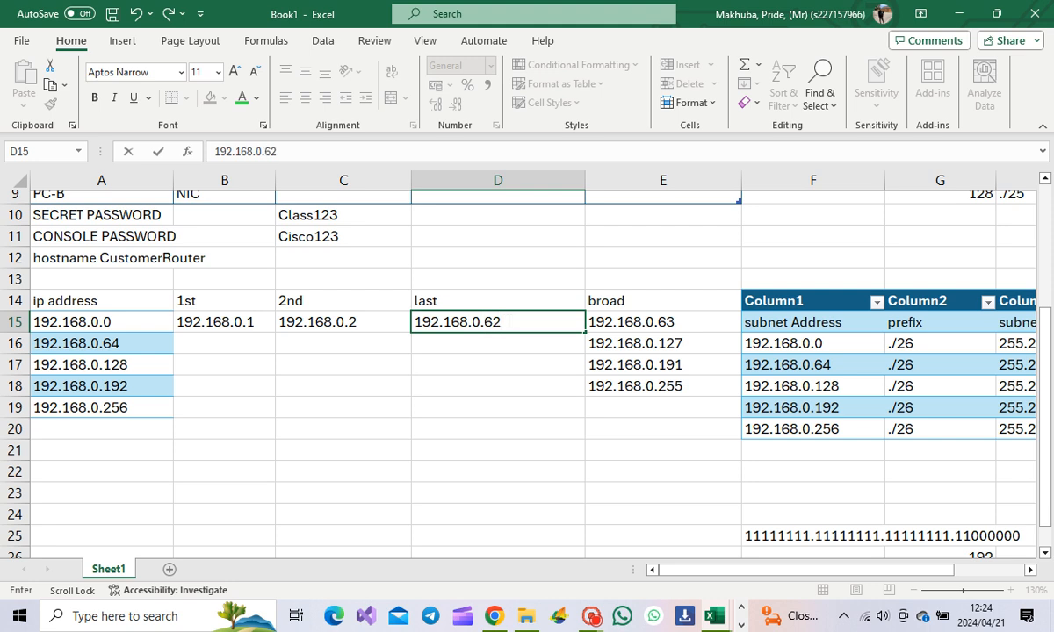
pyautogui.click(518, 341)
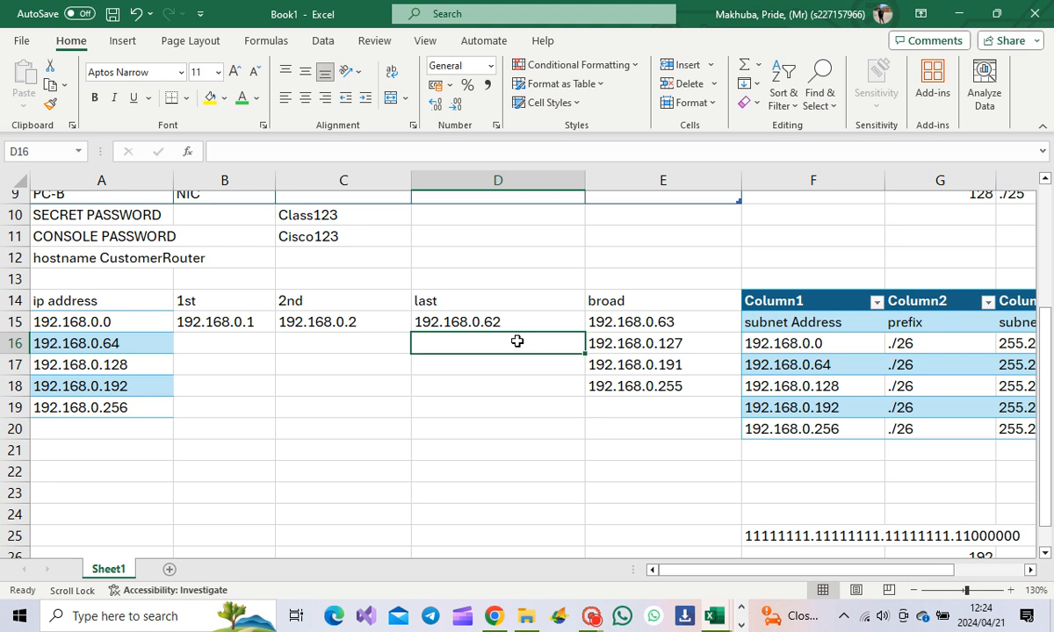
# Step: Enter last hosts 192.168.0.126 and 192.168.0.190, then start 192.168.0.254 below
pyautogui.write('1')
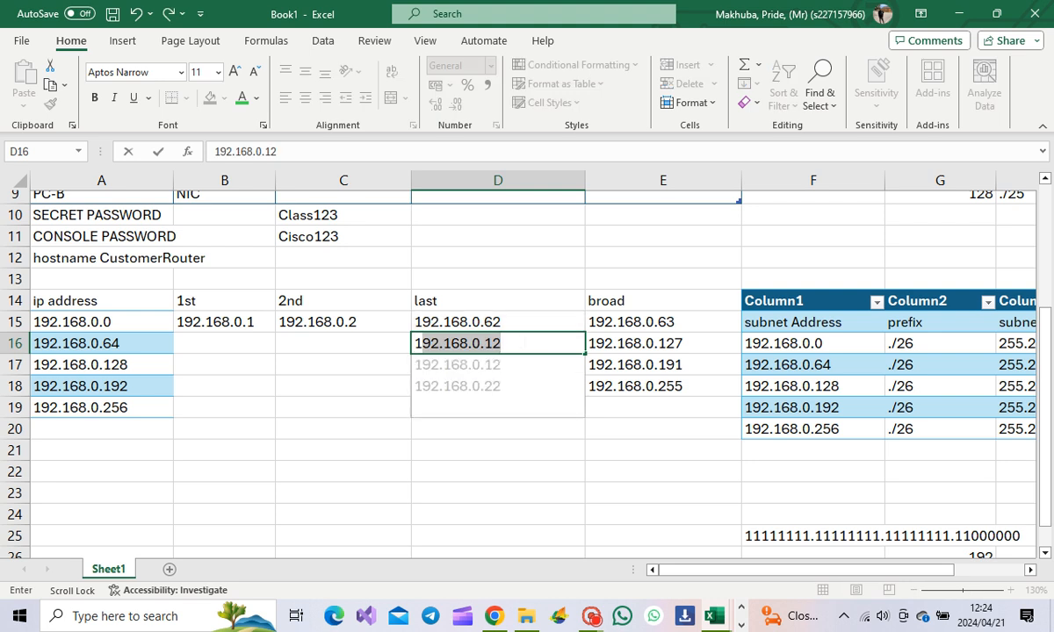
pyautogui.press('BackSpace')
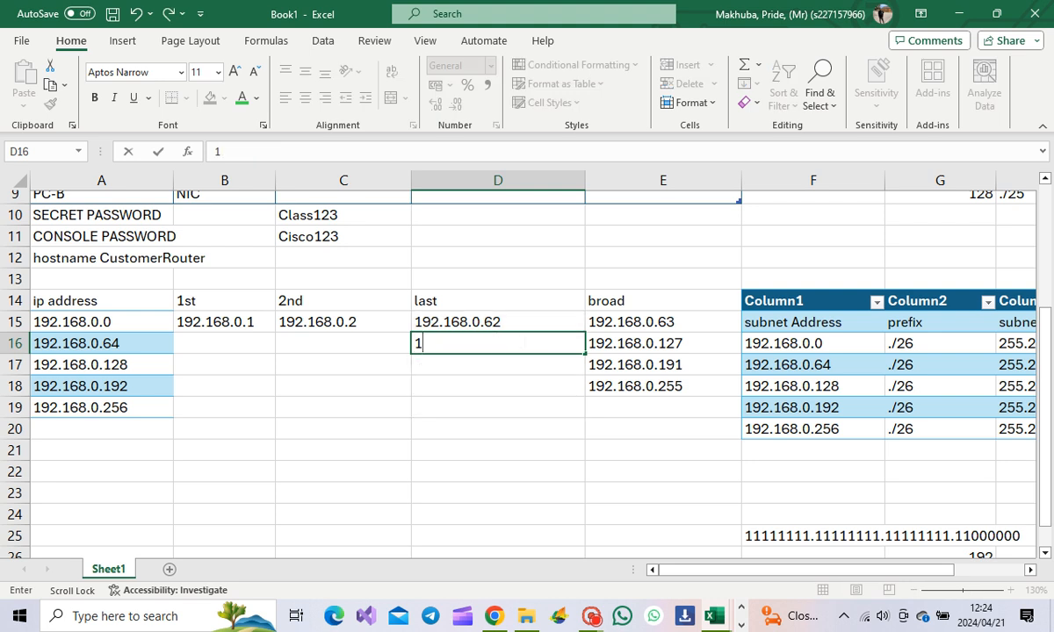
pyautogui.write('92.16')
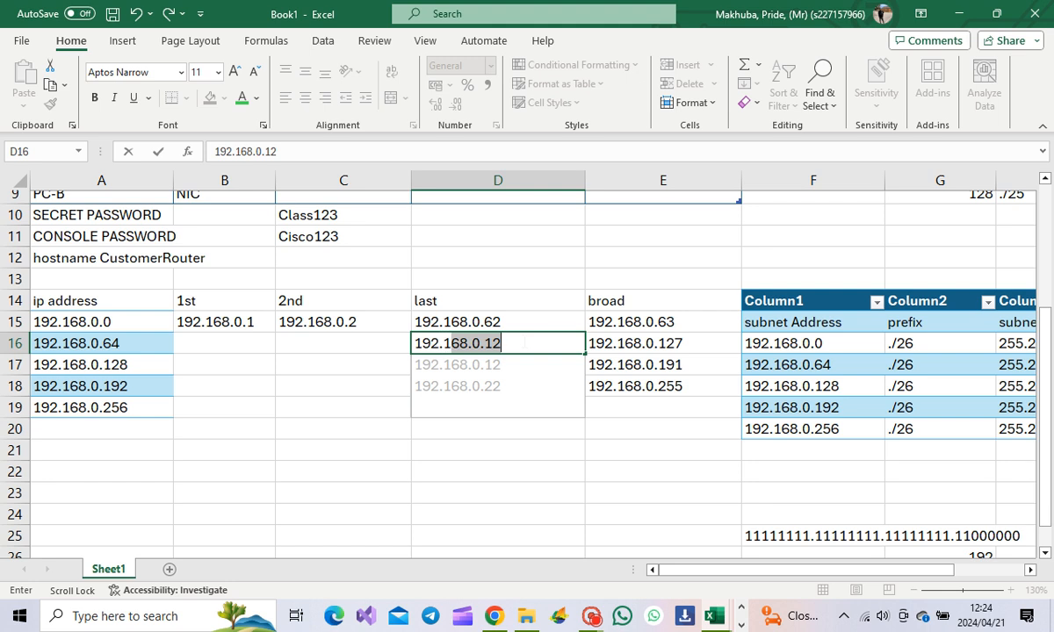
pyautogui.write('8.0.12')
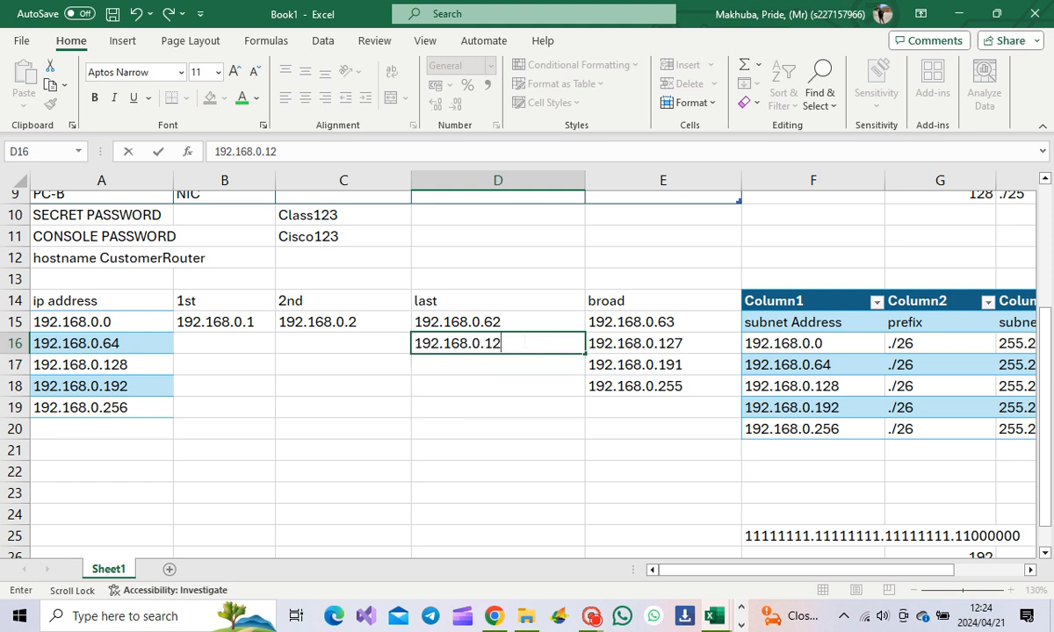
pyautogui.write('6')
pyautogui.click(486, 366)
pyautogui.write('192')
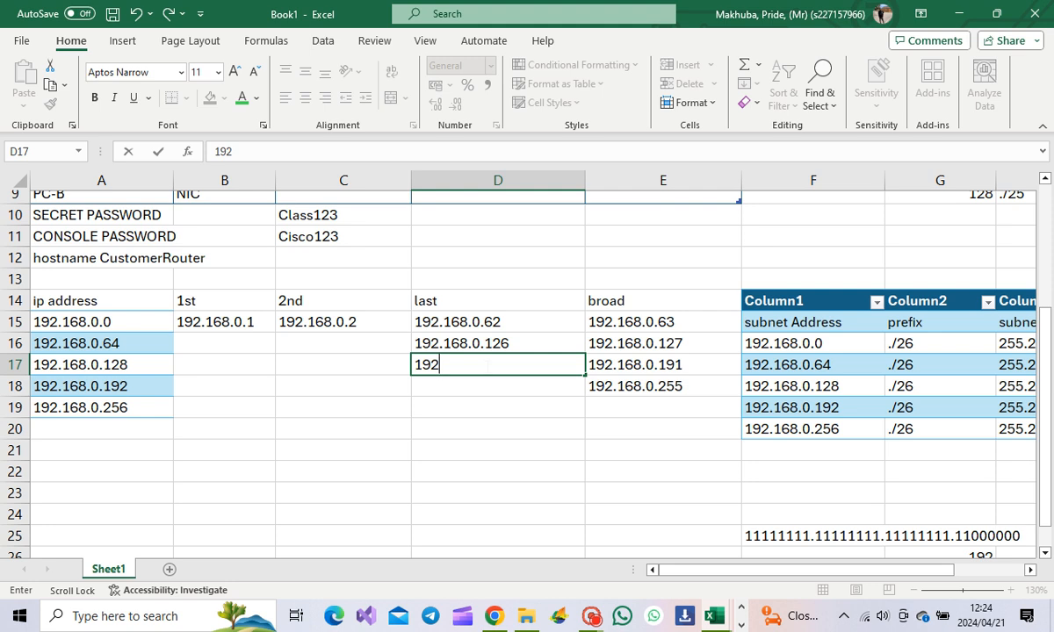
pyautogui.write('.168.0.1')
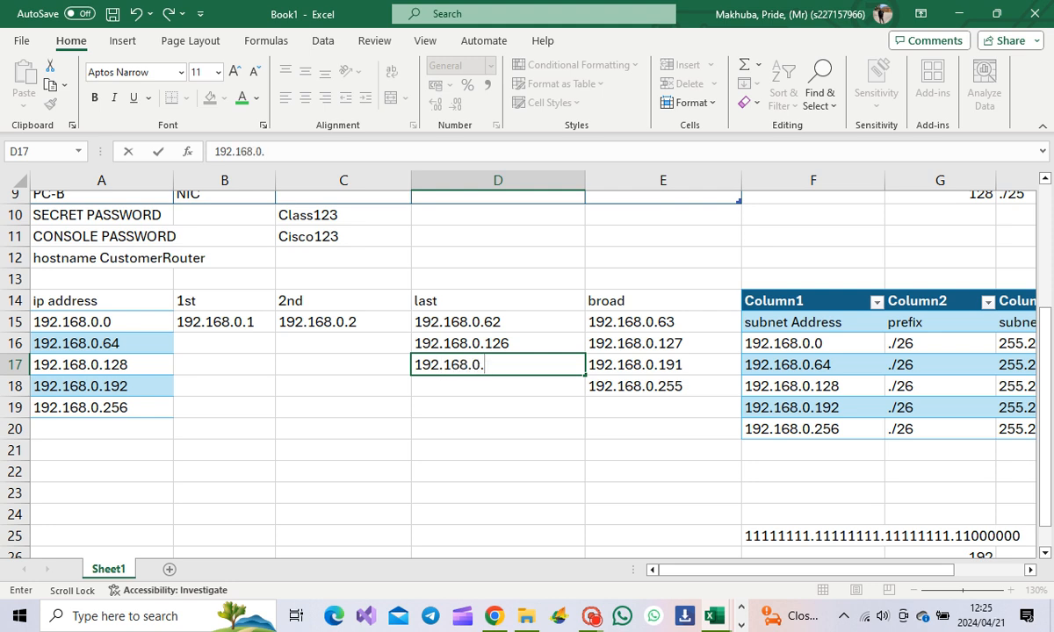
pyautogui.write('90')
pyautogui.press('Return')
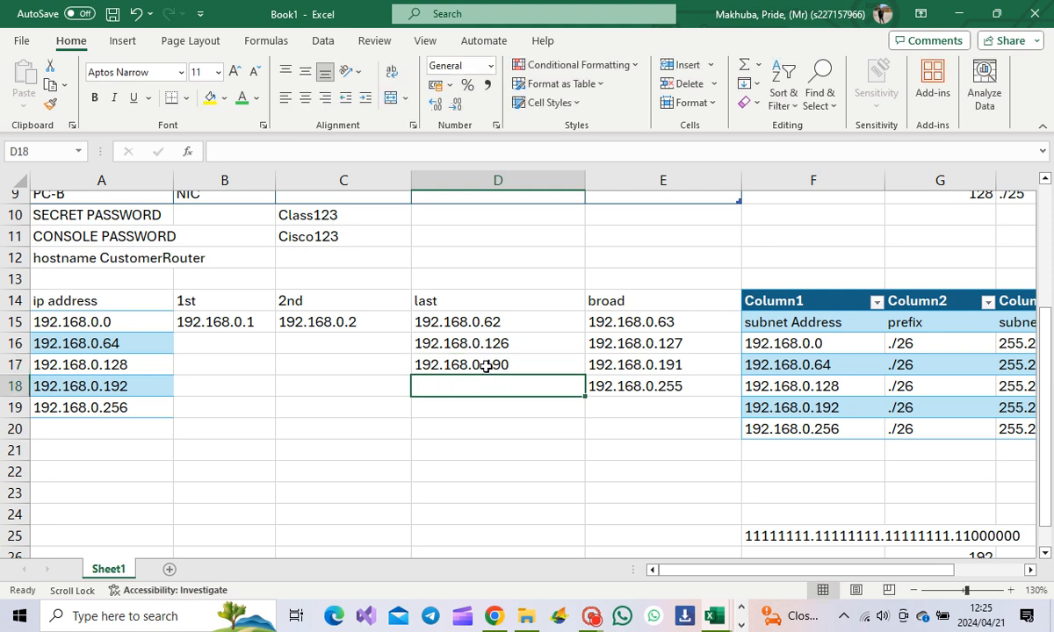
pyautogui.write('192.')
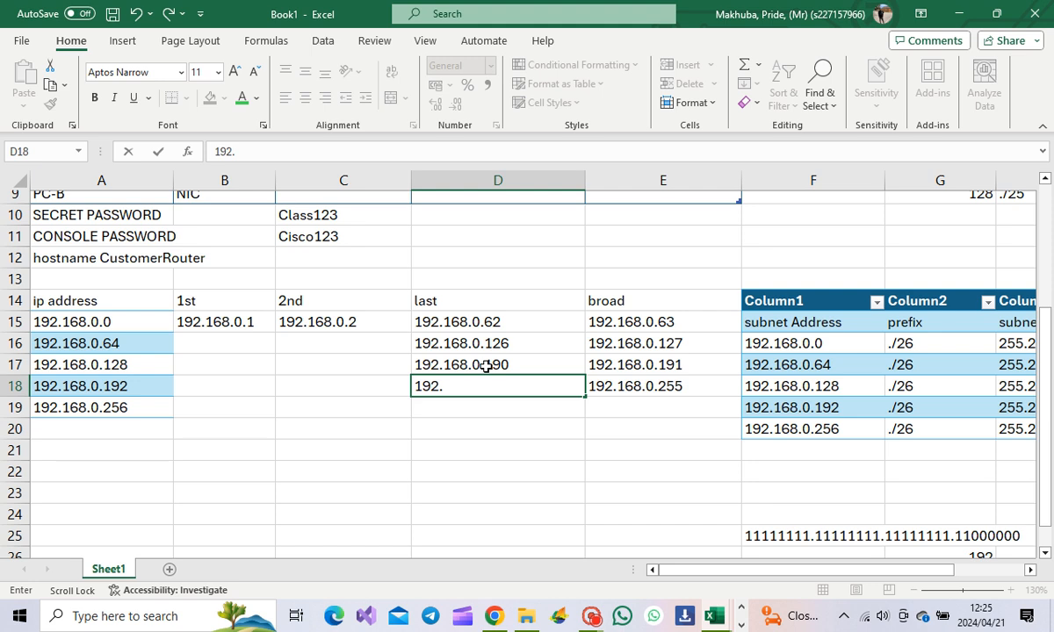
pyautogui.write('168.0.2')
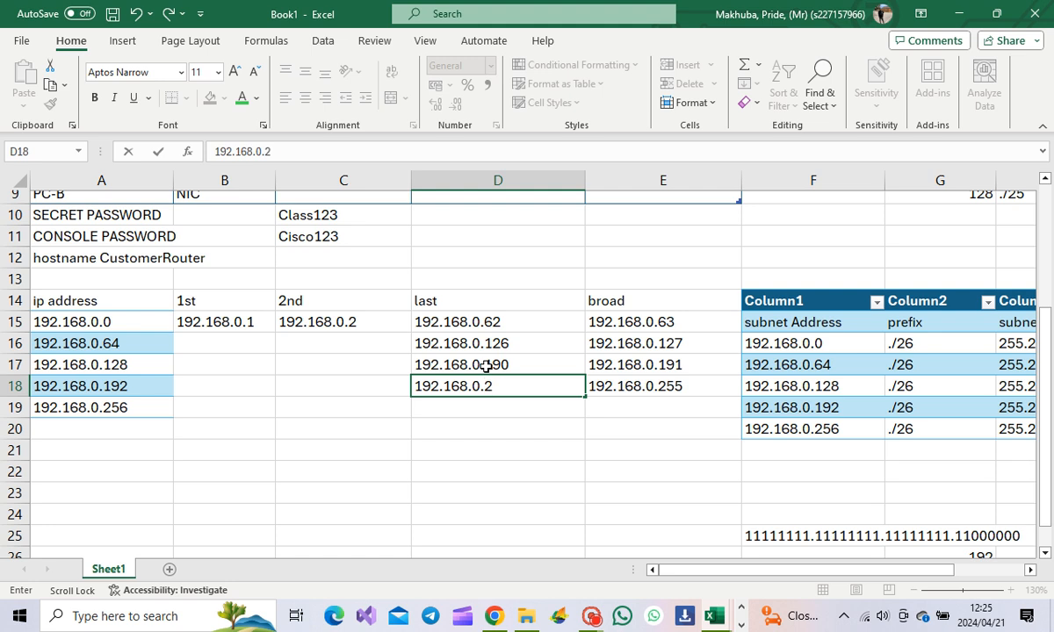
pyautogui.write('54')
# Step: Enter 192.168.0.65 as the .64 subnet's first host in B16
pyautogui.click(276, 330)
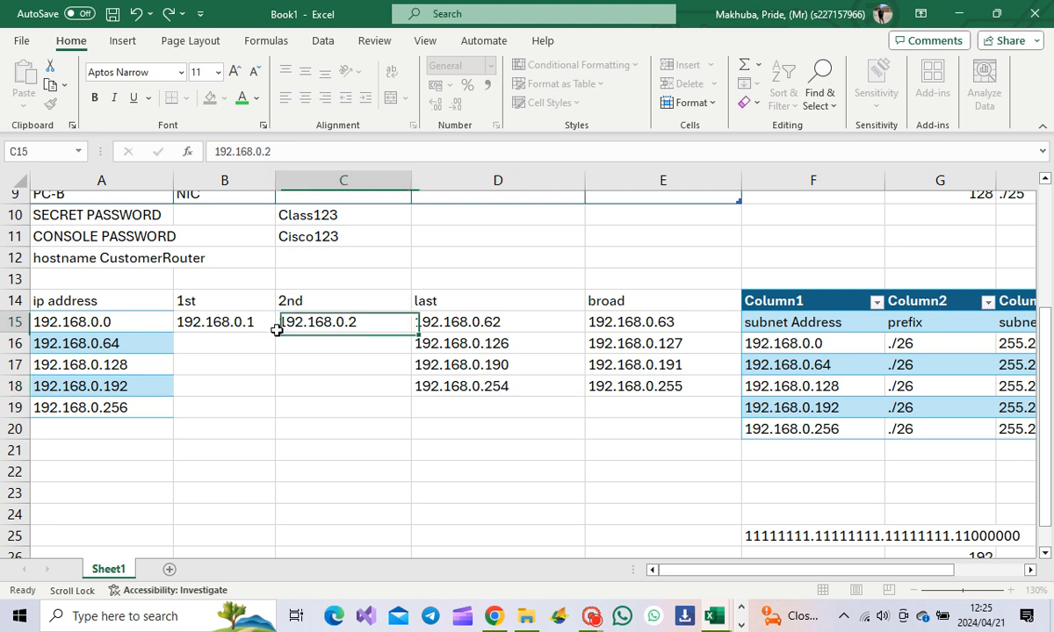
pyautogui.click(147, 344)
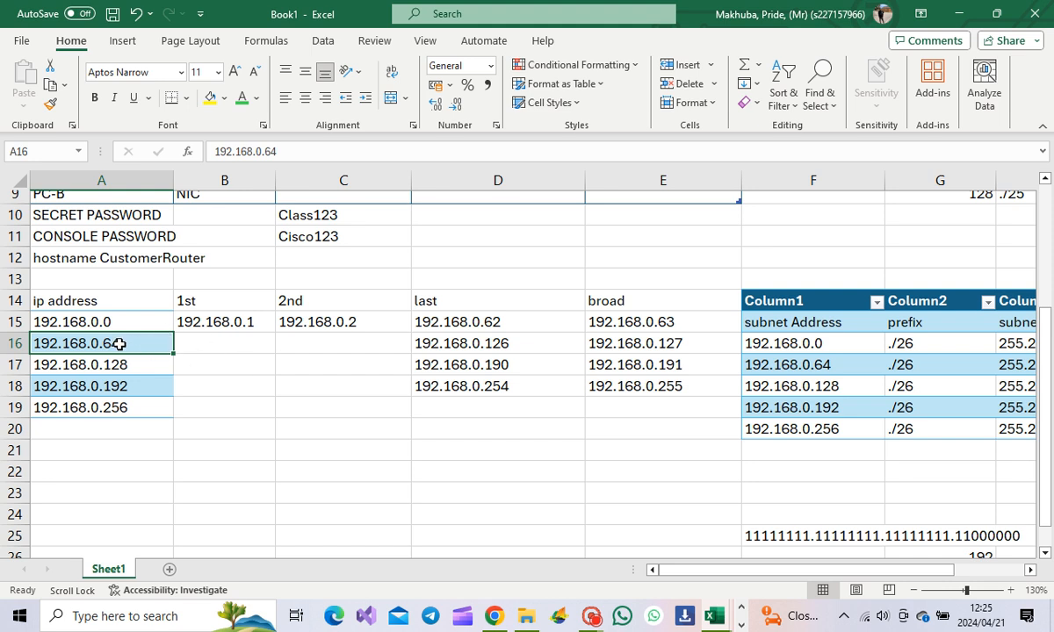
pyautogui.click(317, 345)
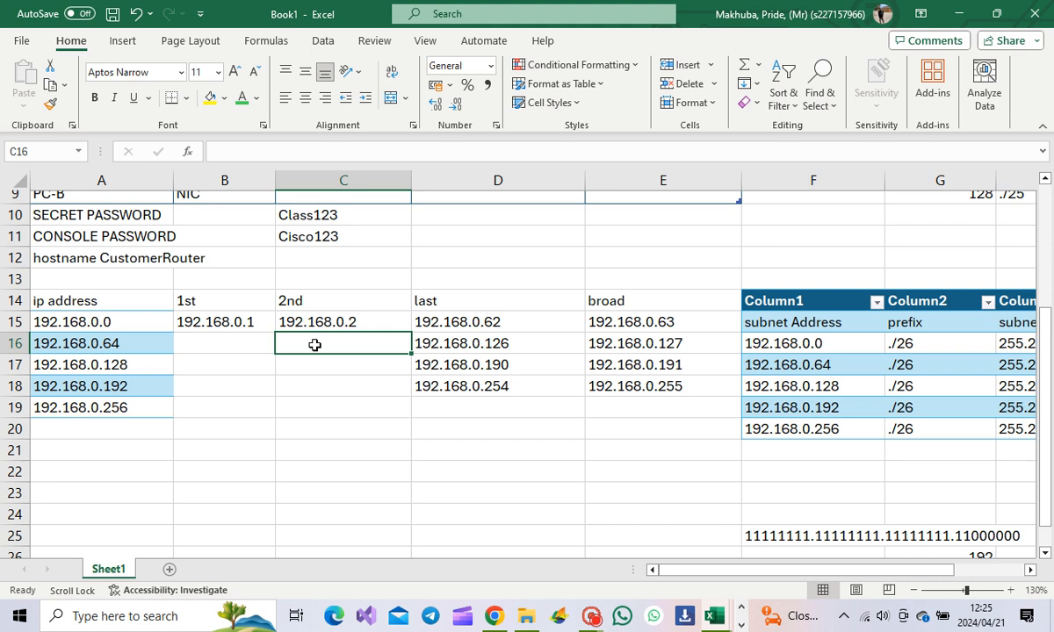
pyautogui.click(251, 345)
pyautogui.click(336, 340)
pyautogui.click(224, 344)
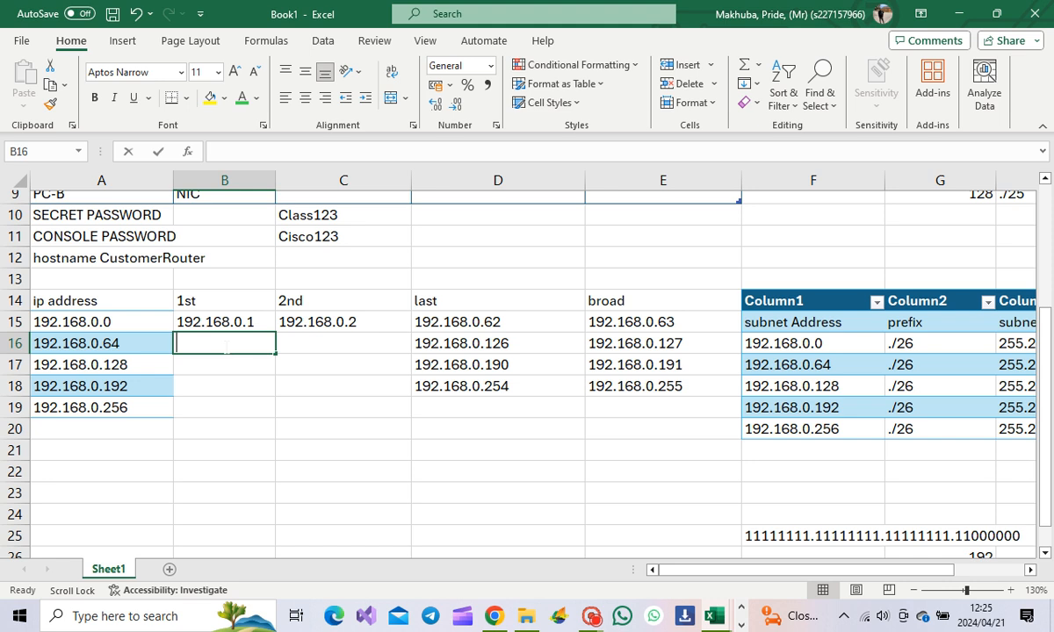
pyautogui.write('192')
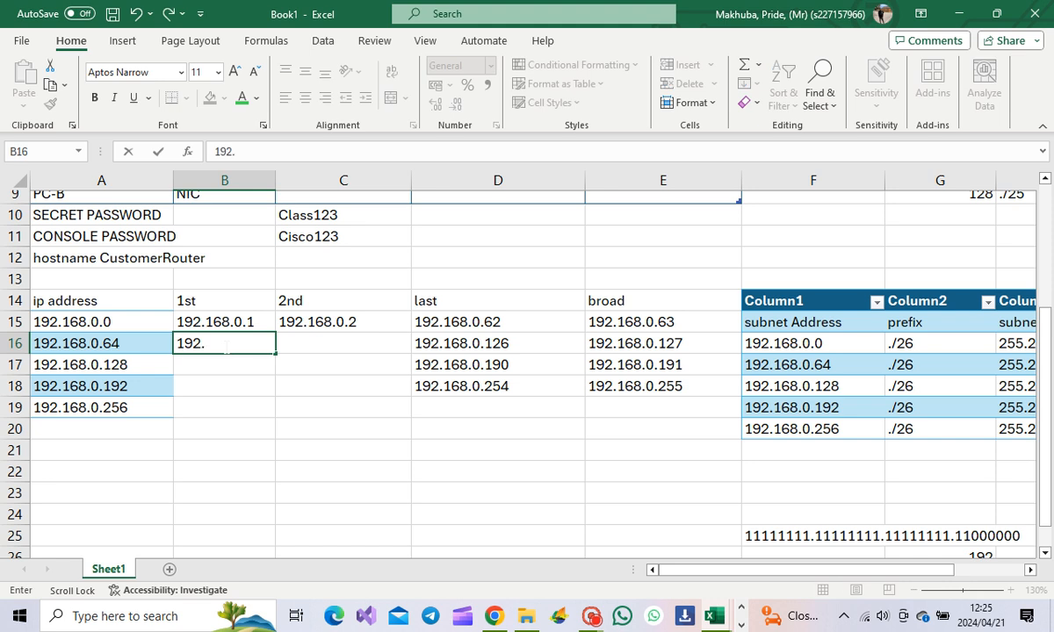
pyautogui.write('.168.0.65')
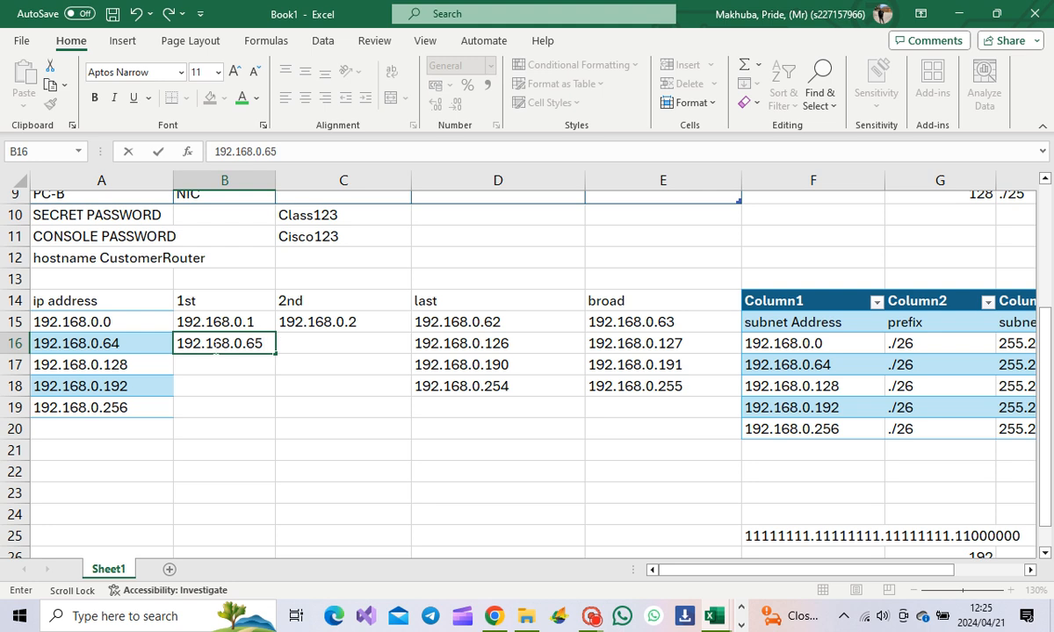
pyautogui.click(207, 369)
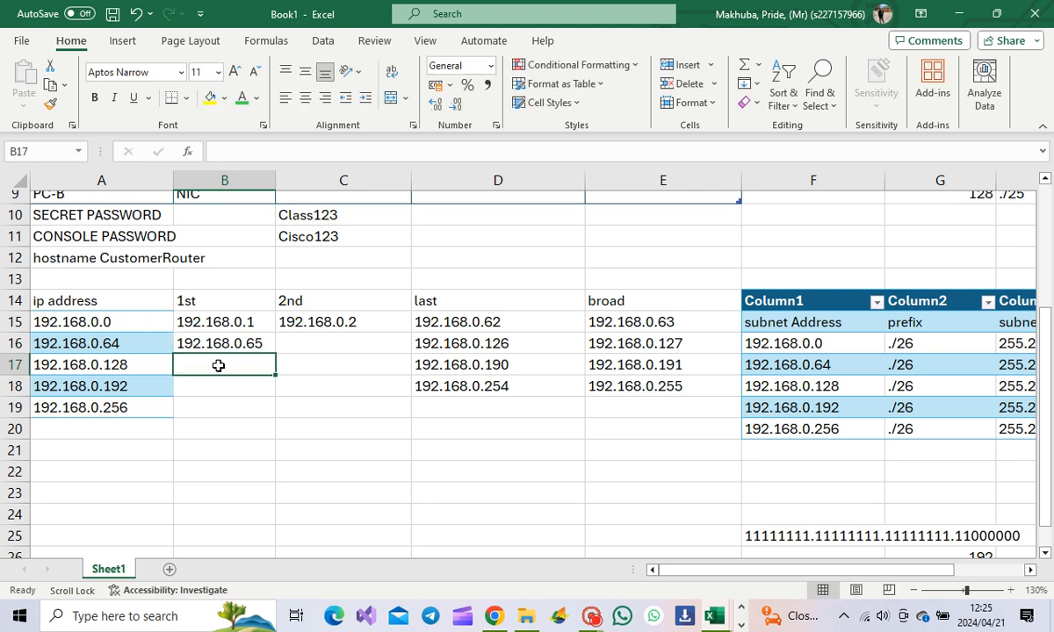
# Step: Correct the filled first hosts to 192.168.0.129 and 192.168.0.193, and clear B19
pyautogui.write('192.168.0.15')
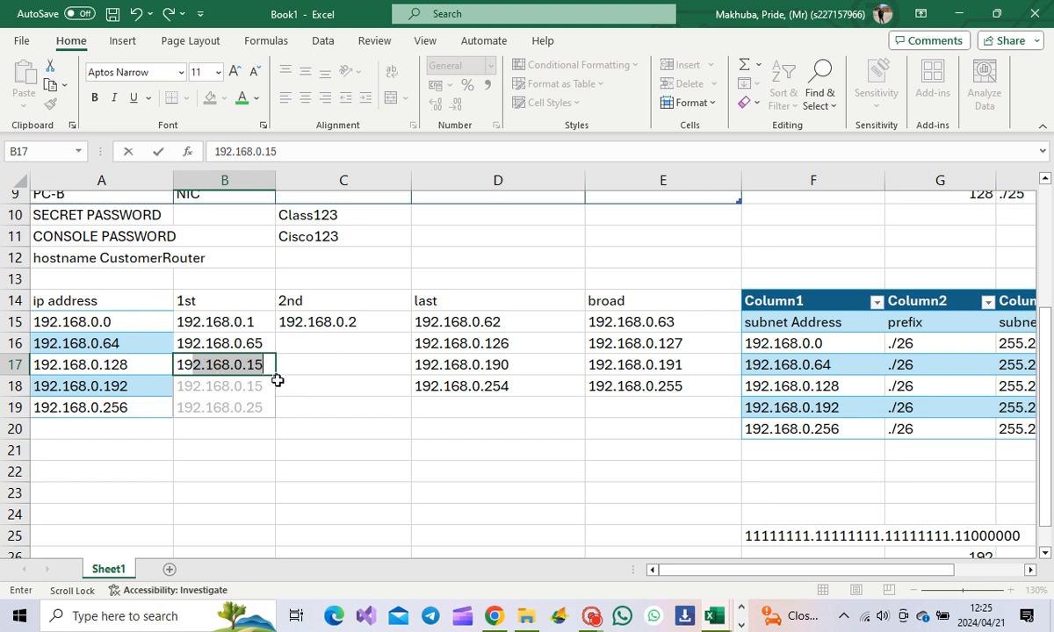
pyautogui.moveTo(277, 376); pyautogui.dragTo(274, 421)
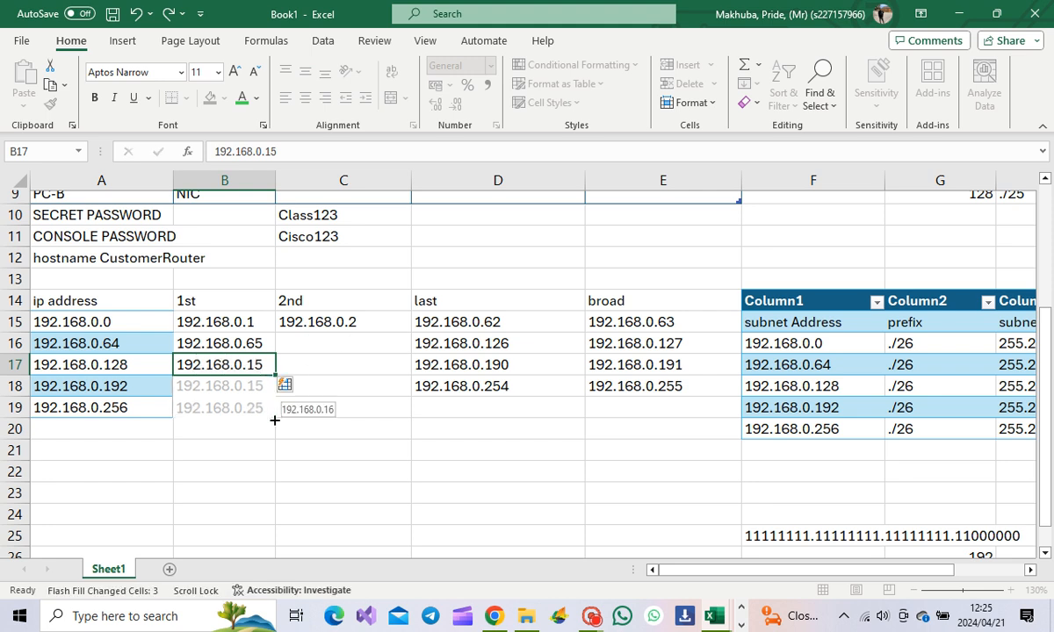
pyautogui.click(260, 366)
pyautogui.doubleClick(273, 365)
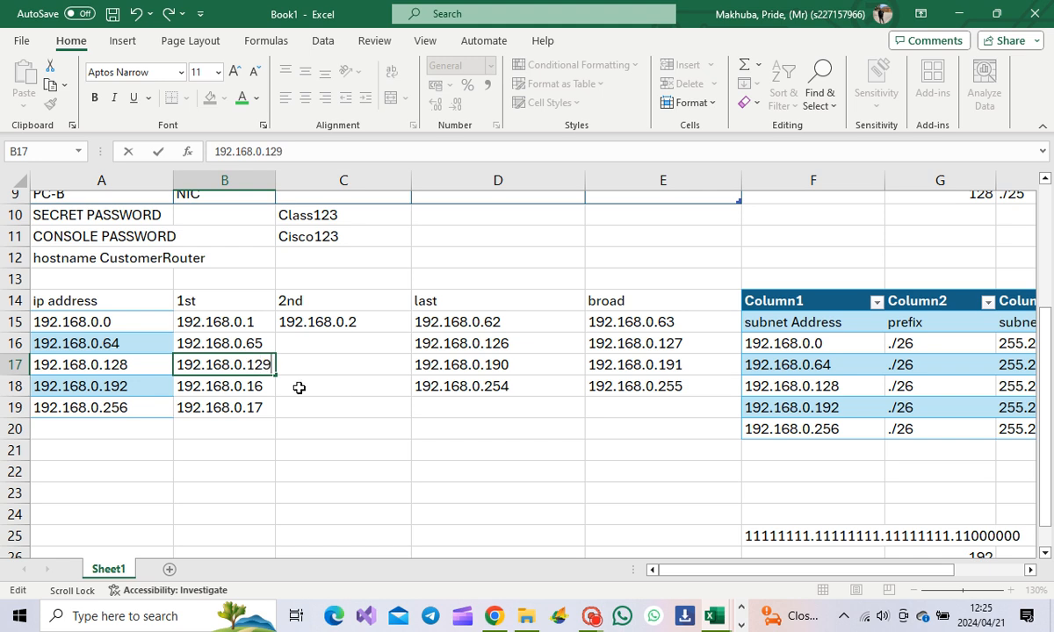
pyautogui.click(269, 386)
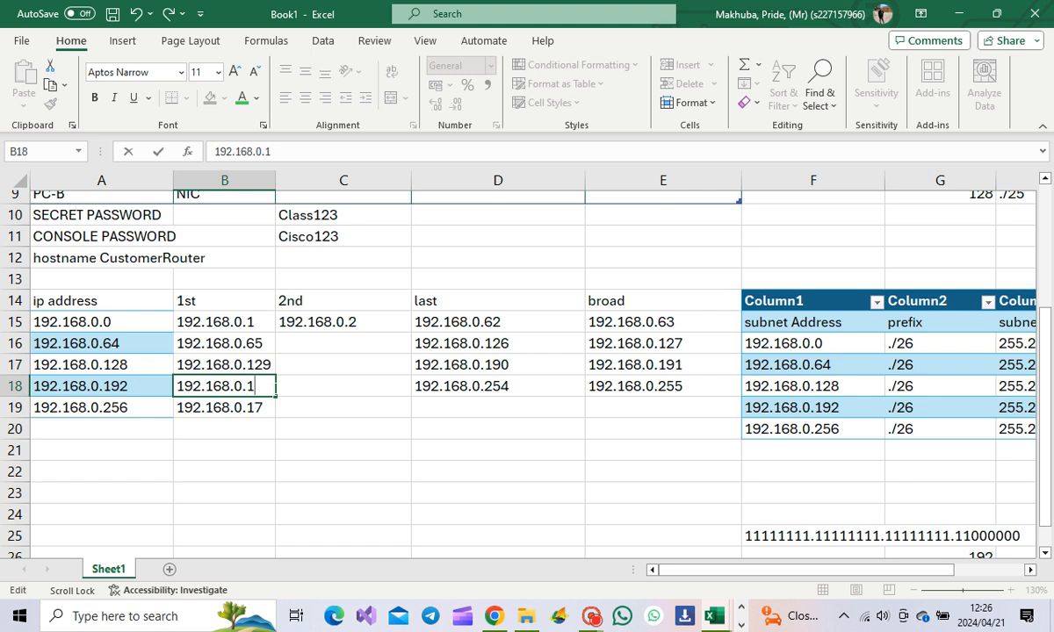
pyautogui.write('93')
pyautogui.doubleClick(263, 405)
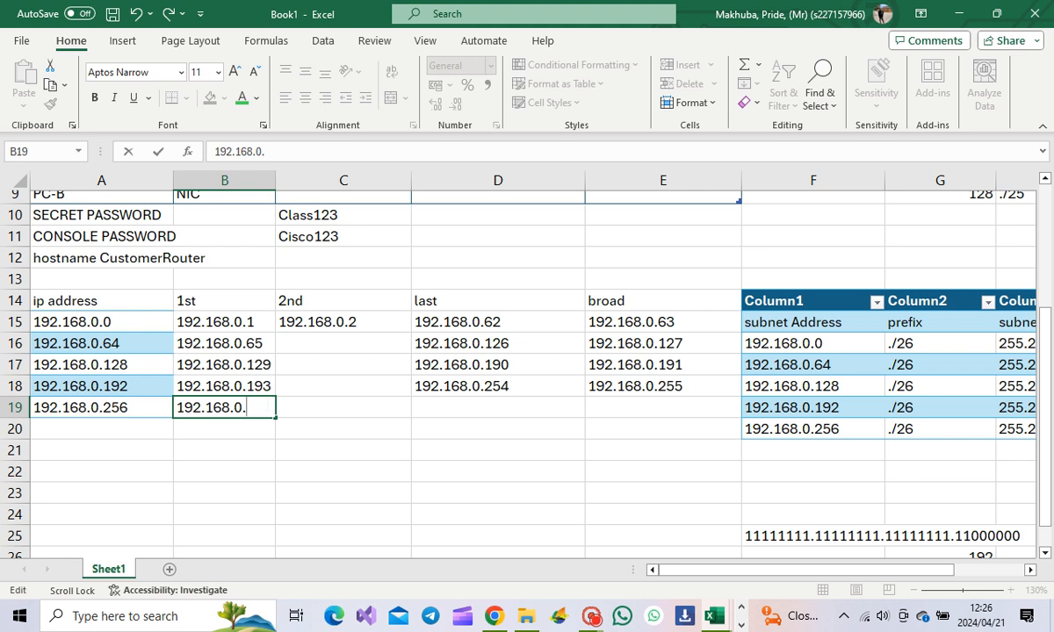
pyautogui.press('BackSpace')
pyautogui.press('BackSpace')
pyautogui.press('BackSpace')
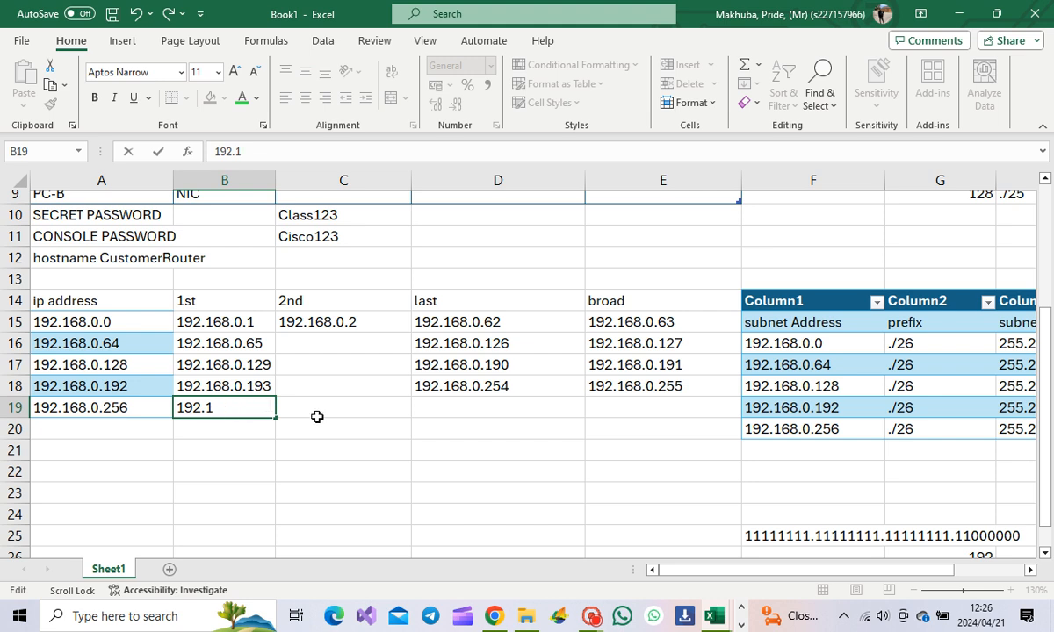
pyautogui.press('BackSpace')
pyautogui.press('BackSpace')
pyautogui.press('BackSpace')
pyautogui.press('BackSpace')
pyautogui.press('BackSpace')
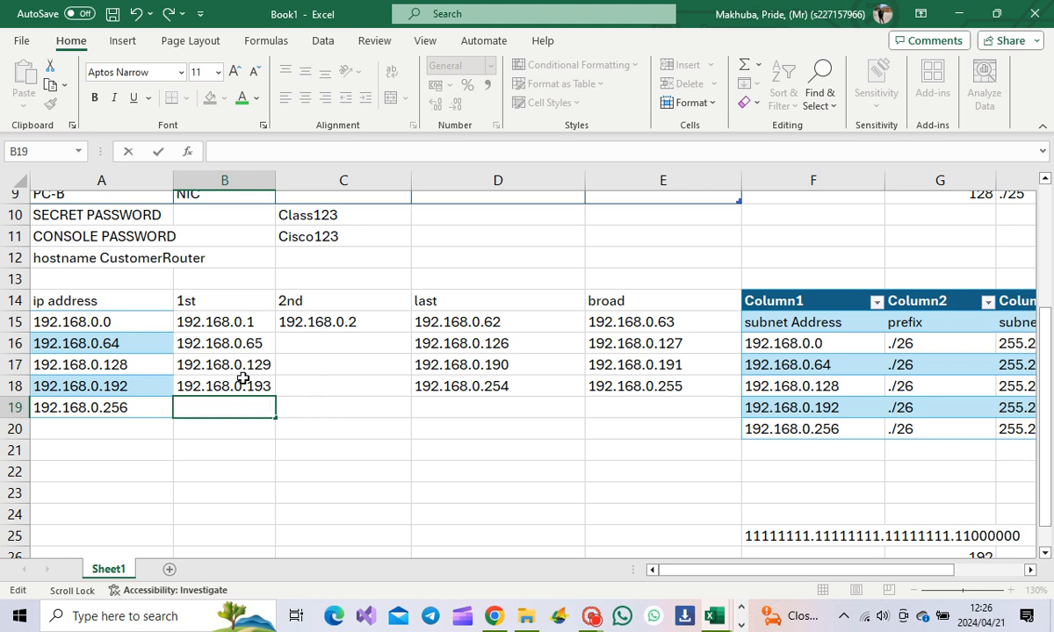
pyautogui.click(136, 410)
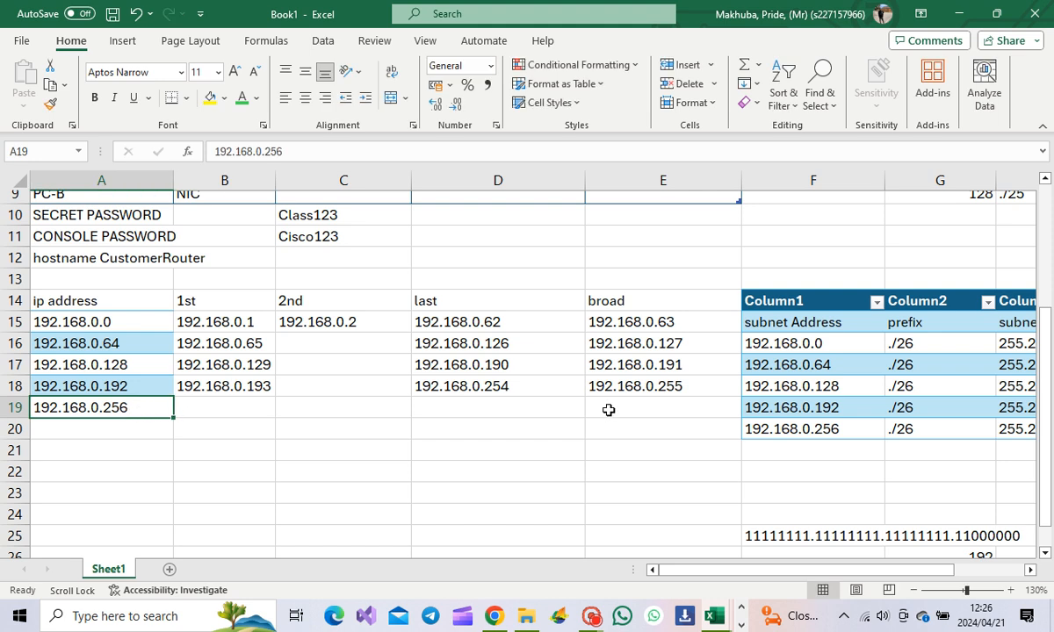
pyautogui.click(693, 385)
# Step: Enter second hosts 192.168.0.66 in C16 and 192.168.0.130 in C17
pyautogui.click(304, 343)
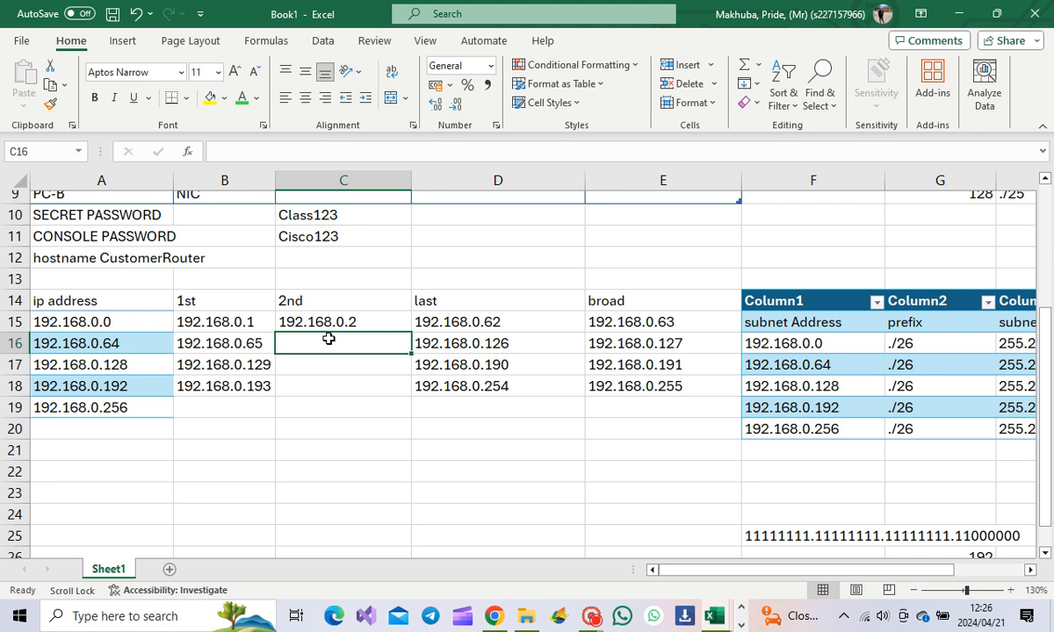
pyautogui.write('192.')
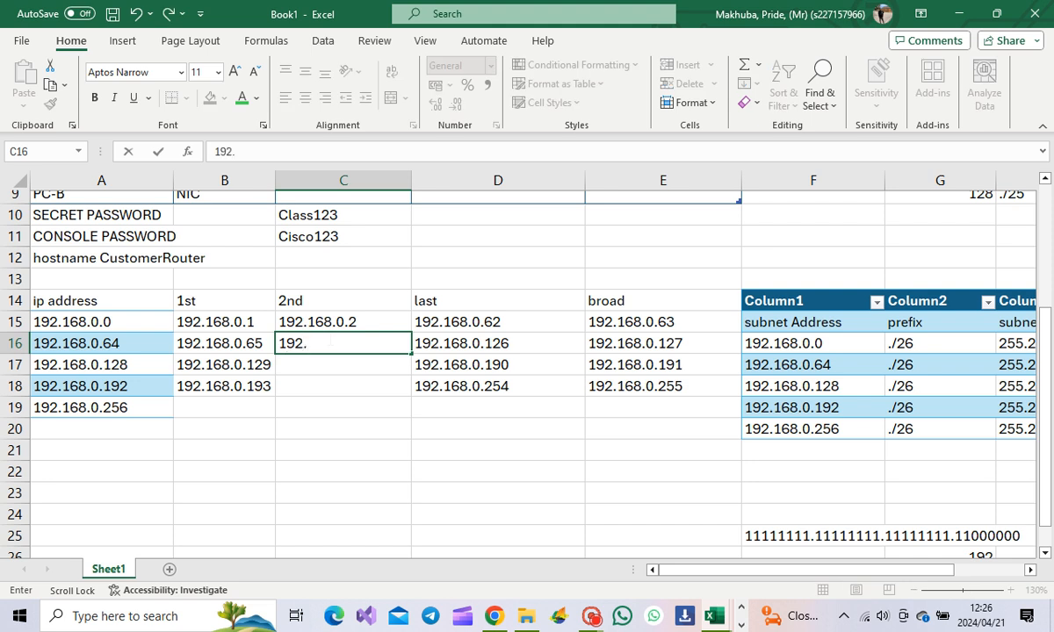
pyautogui.write('168.0.66')
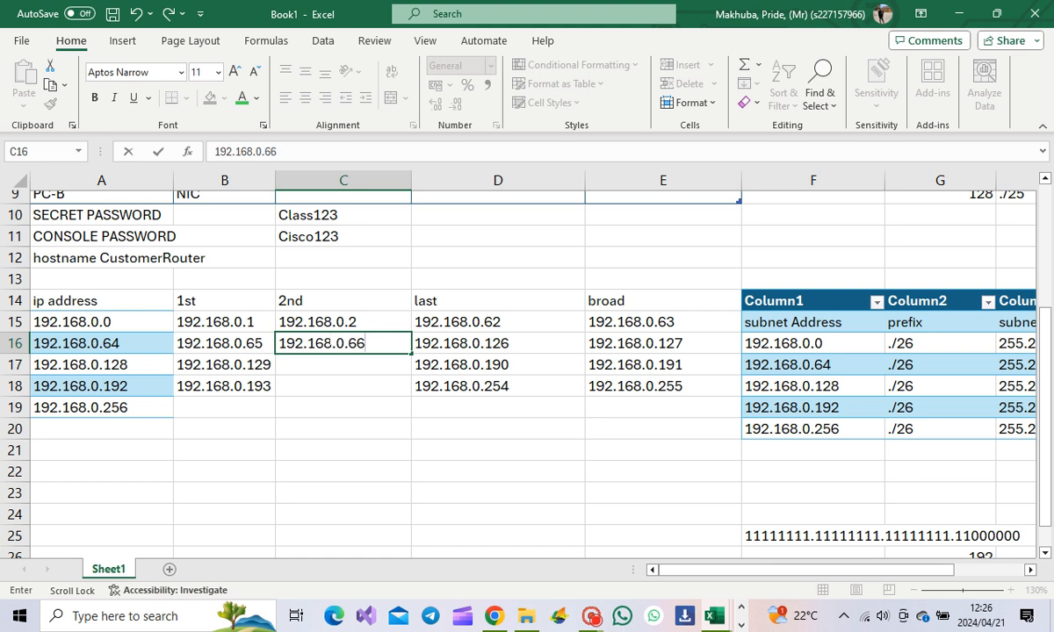
pyautogui.click(339, 364)
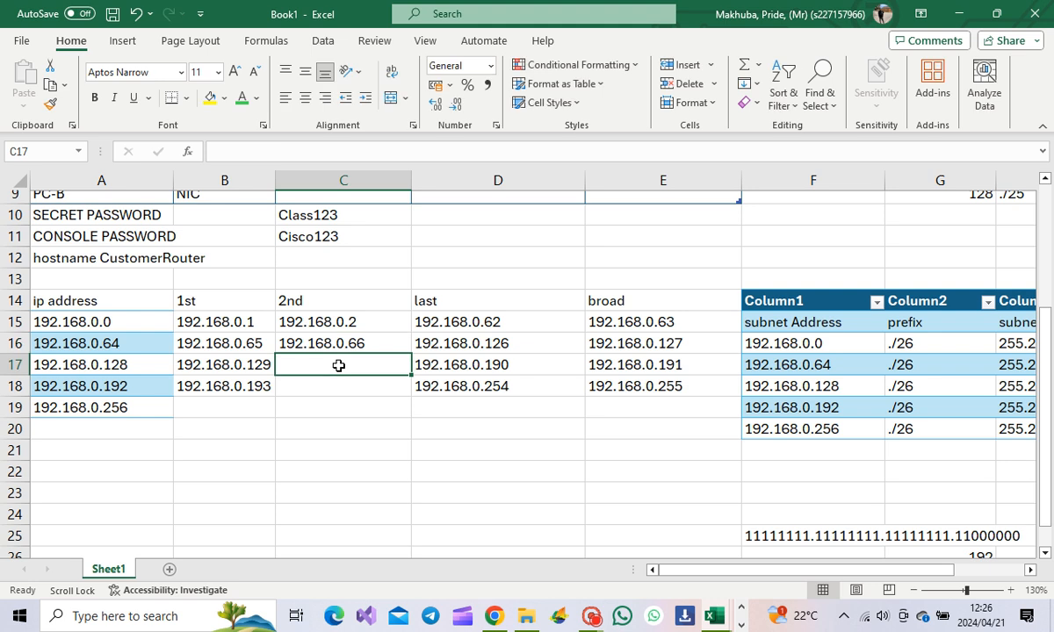
pyautogui.write('192.168.0.130')
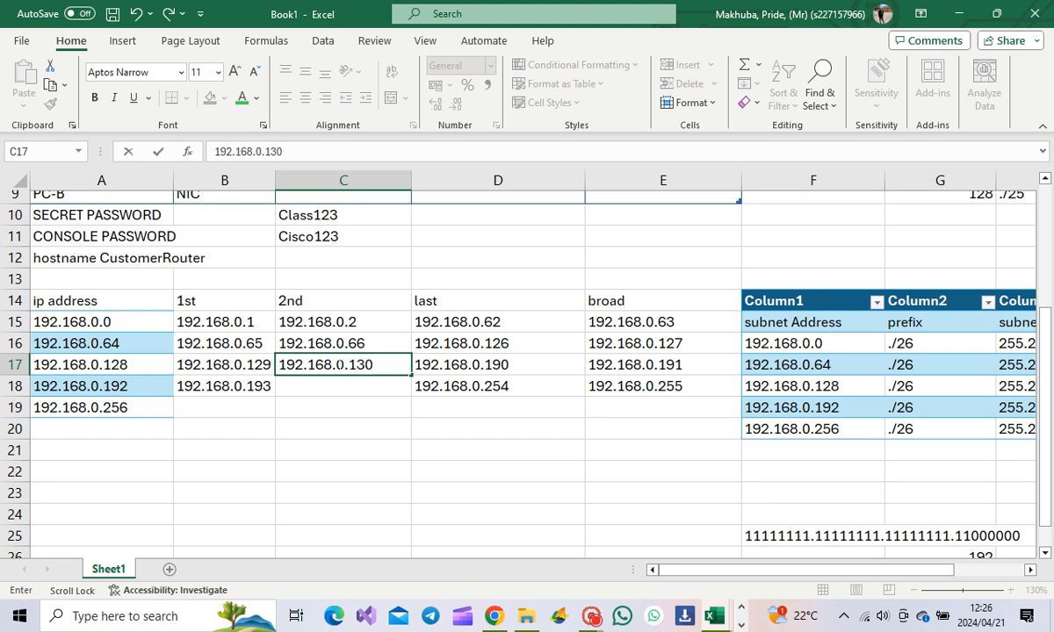
pyautogui.press('Return')
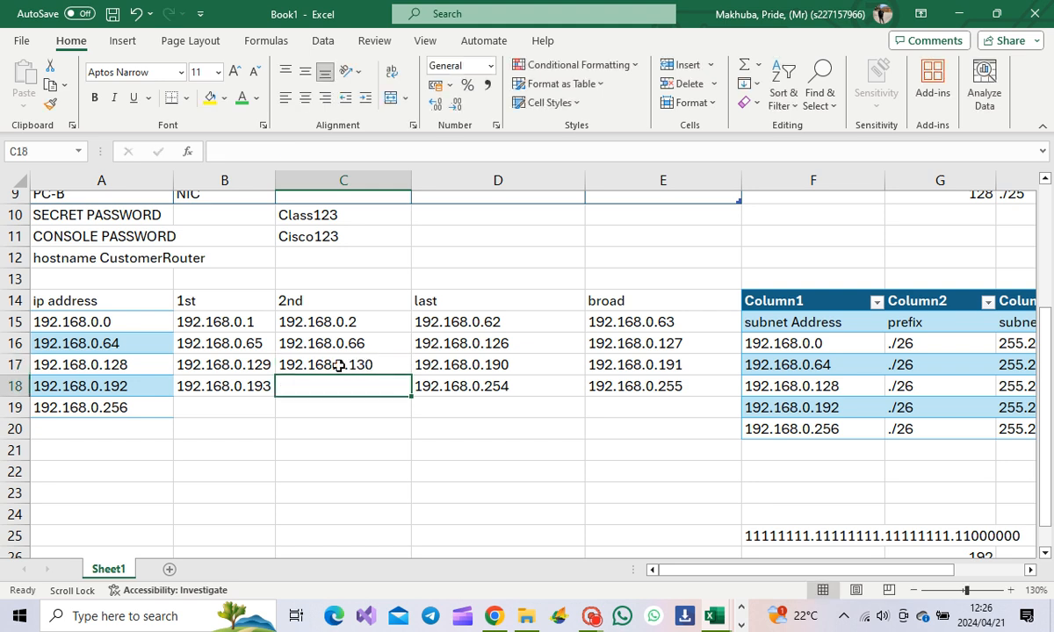
pyautogui.write('192.168.0.194')
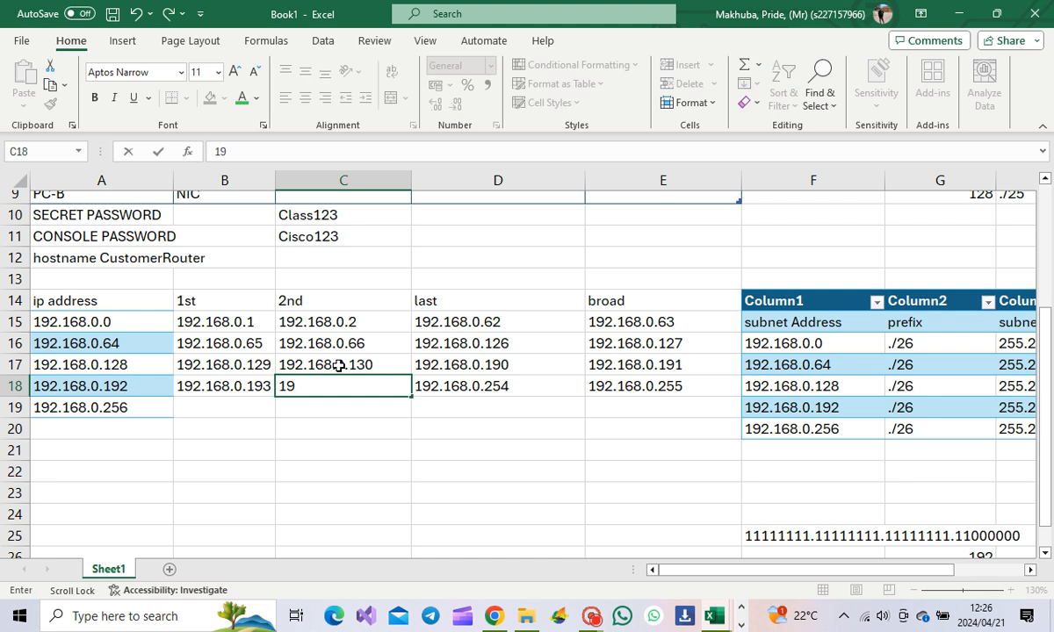
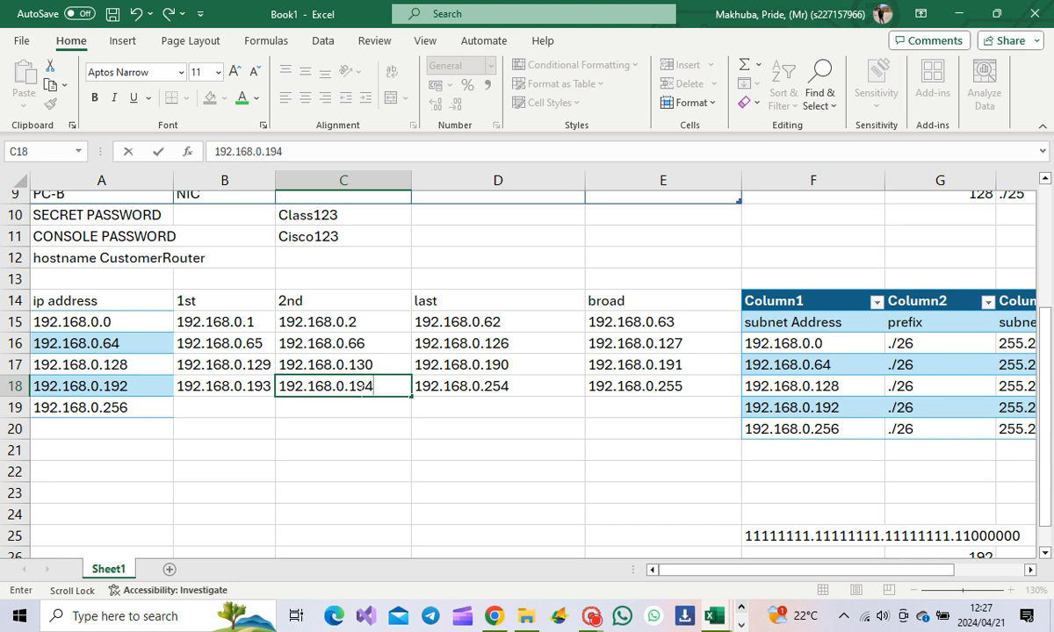
# Step: Commit 192.168.0.194 as the last second-host entry in C18
pyautogui.scroll(3, 454, 454)
pyautogui.scroll(-2, 478, 461)
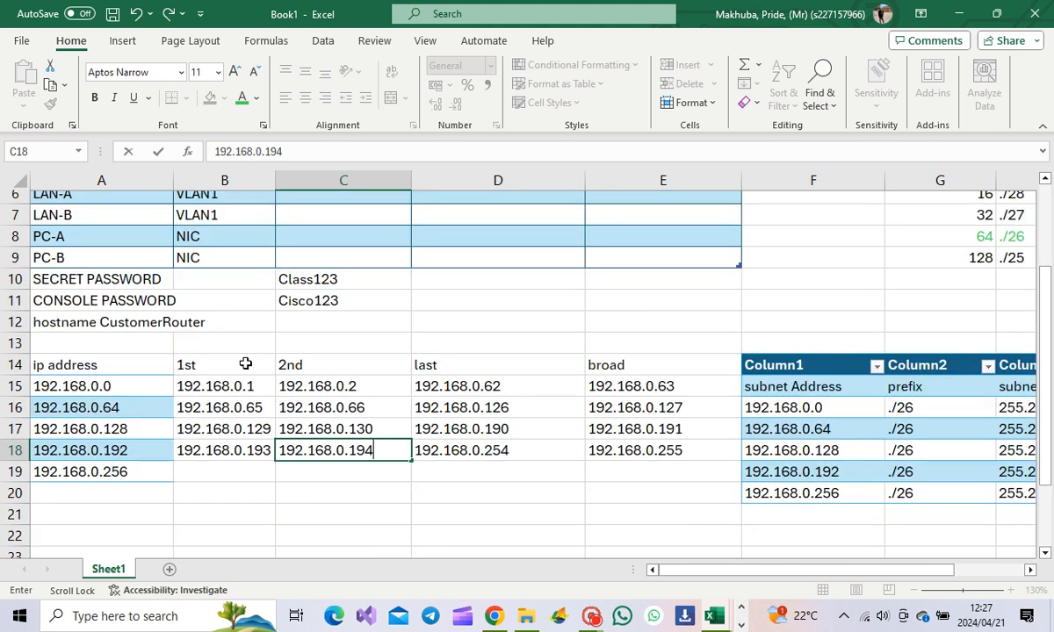
pyautogui.scroll(2, 261, 371)
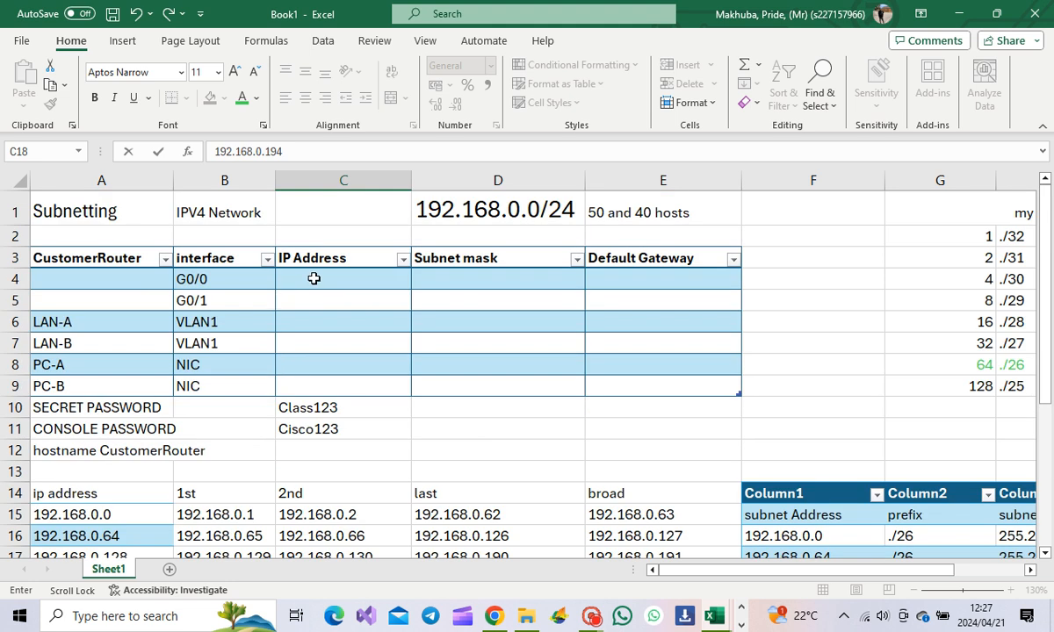
pyautogui.click(314, 278)
# Step: Copy the first LAN-A host address 192.168.0.1 from B15
pyautogui.scroll(-2, 235, 399)
pyautogui.doubleClick(208, 387)
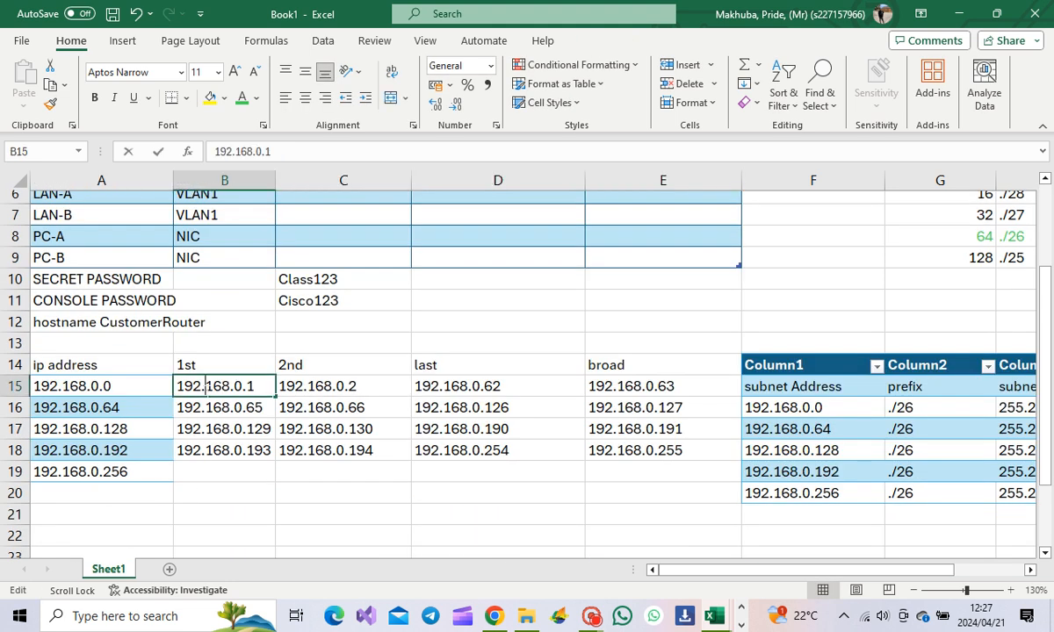
pyautogui.doubleClick(207, 386)
pyautogui.hotkey('ctrl', 'c')
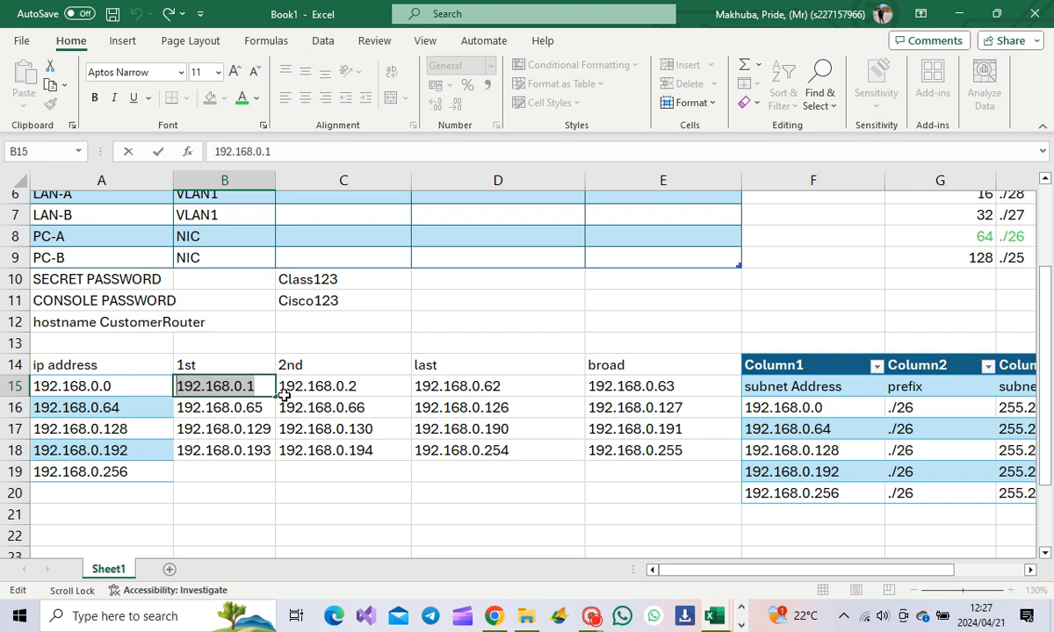
# Step: Switch over to the Packet Tracer activity window
pyautogui.click(742, 625)
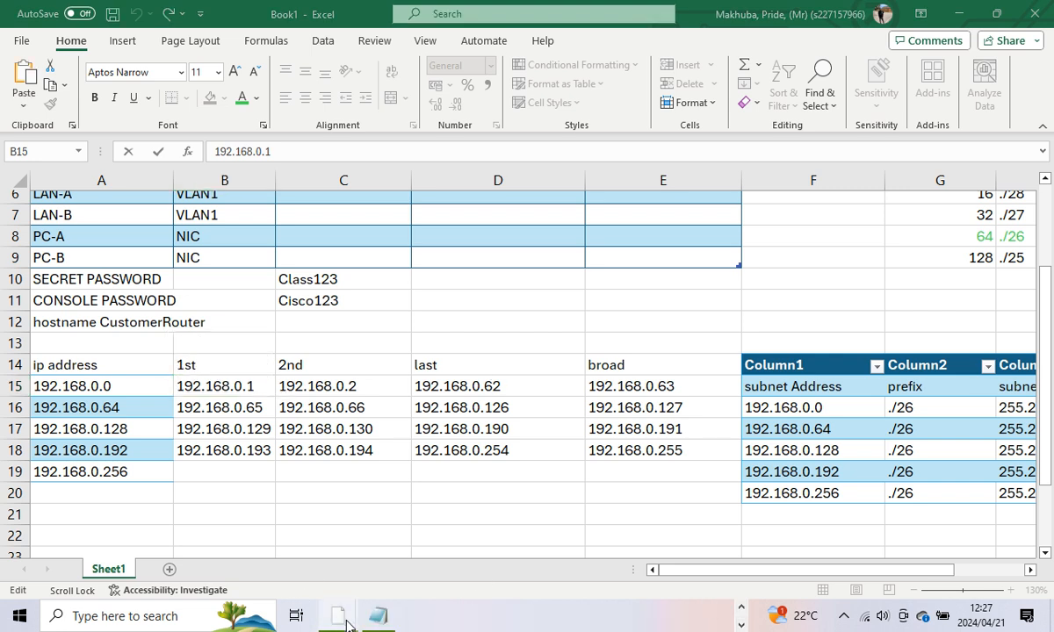
pyautogui.moveTo(344, 617)
pyautogui.click(307, 488)
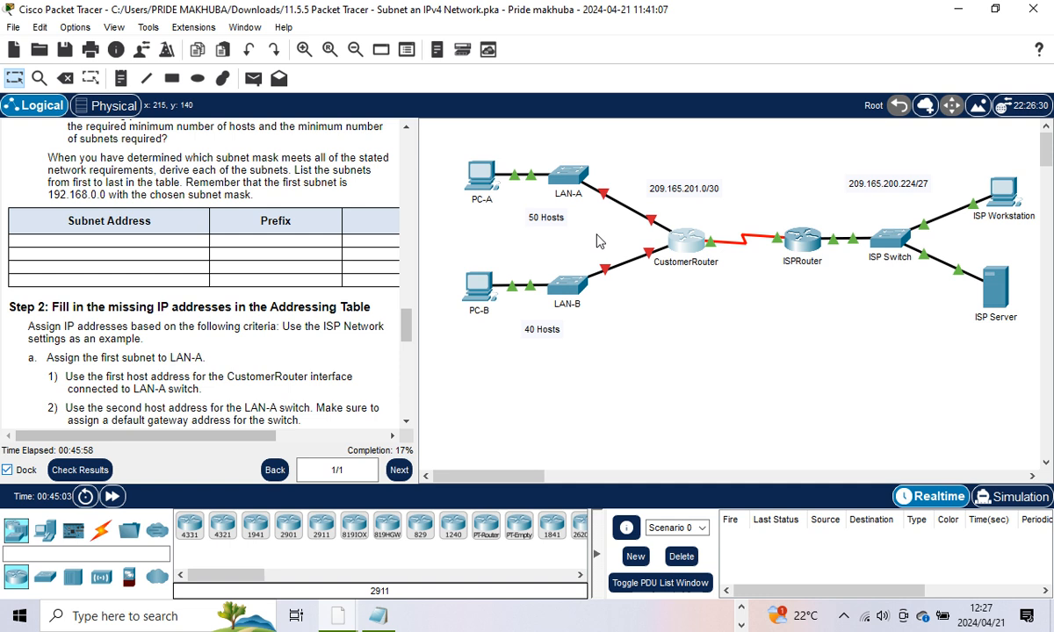
# Step: Read the Step 2 addressing instructions, then minimize Packet Tracer to return to Excel
pyautogui.click(952, 7)
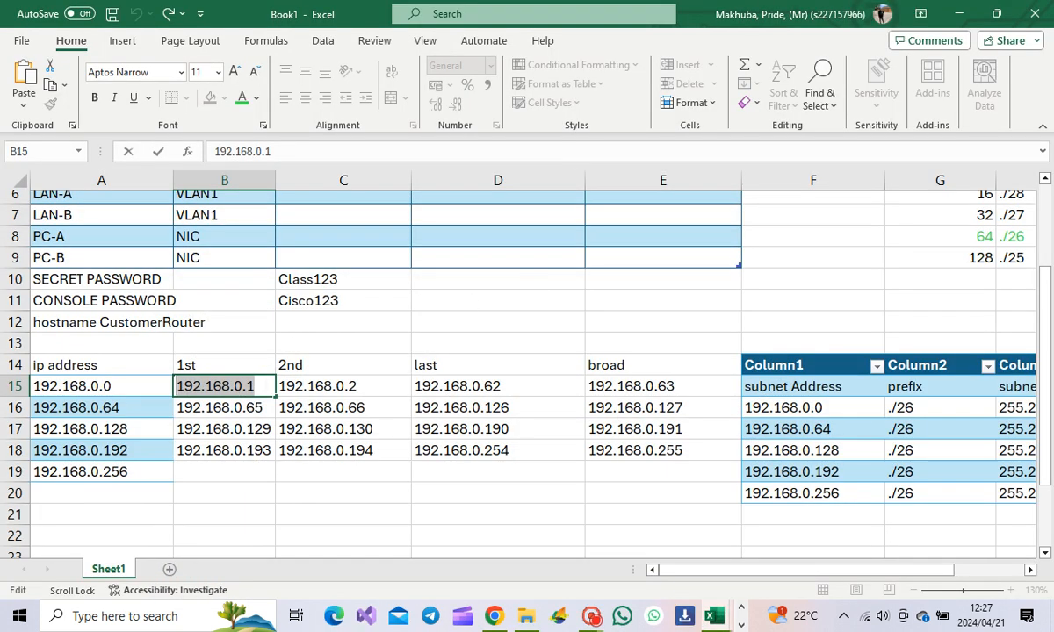
# Step: Paste 192.168.0.1 as G0/0's IP address and as the G0/0, LAN-A and PC-A gateways
pyautogui.scroll(2, 291, 355)
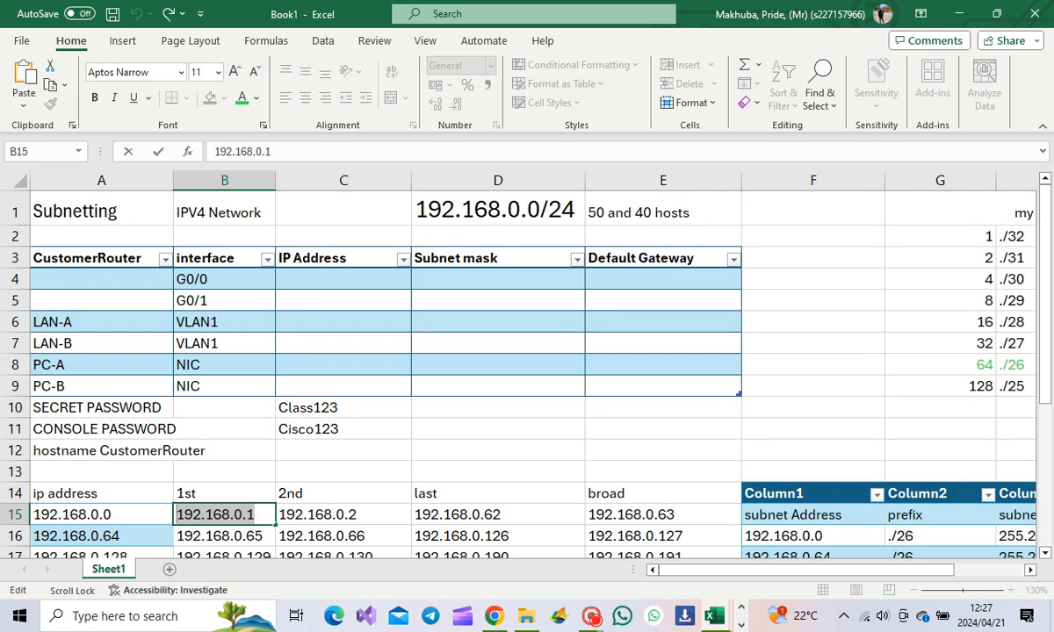
pyautogui.click(334, 279)
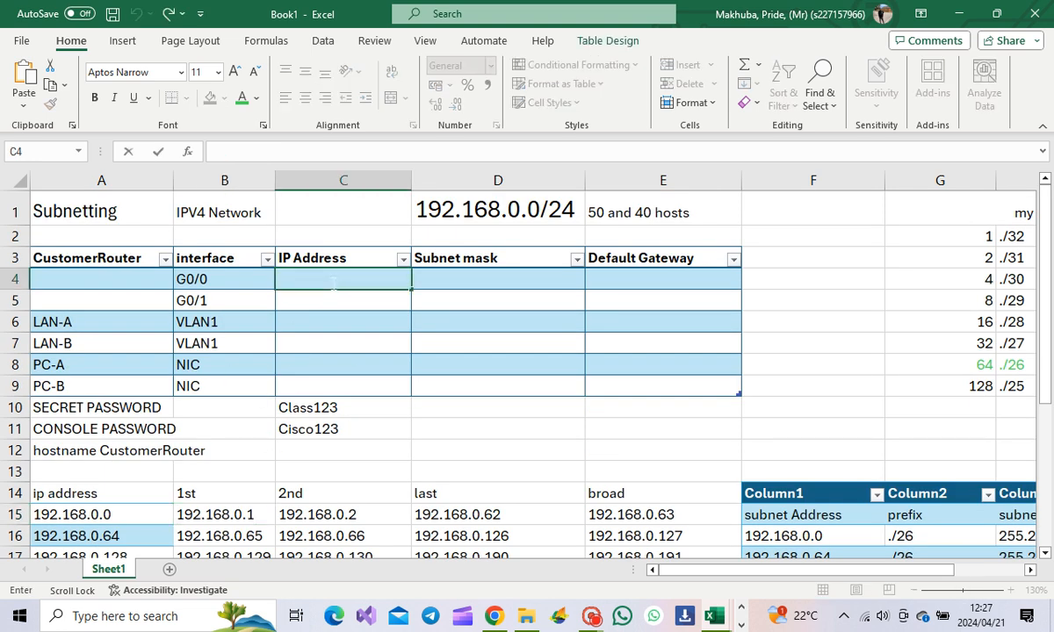
pyautogui.hotkey('ctrl', 'v')
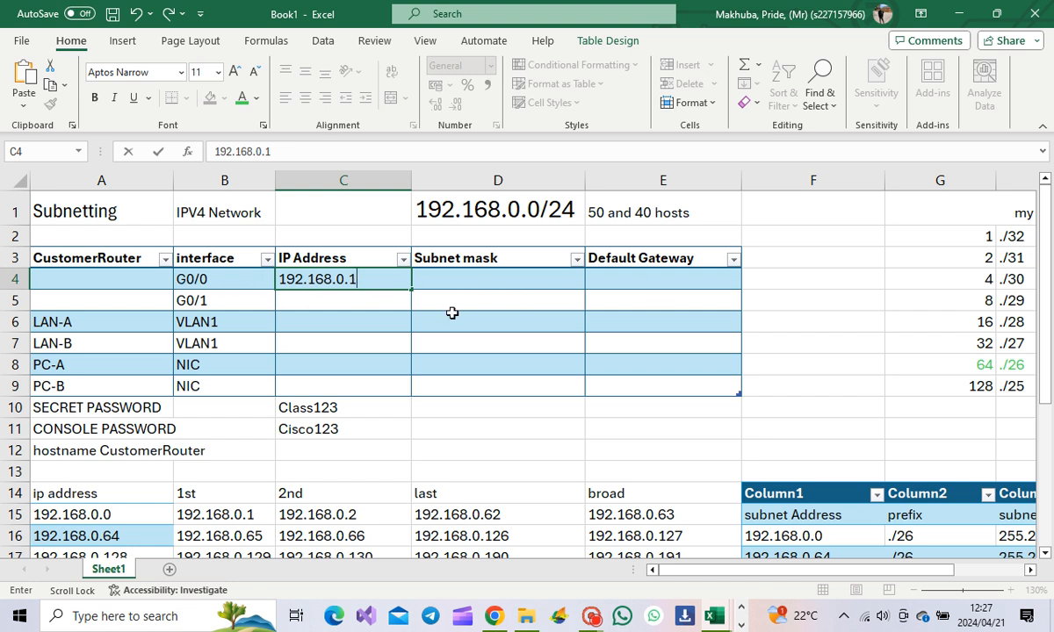
pyautogui.click(651, 276)
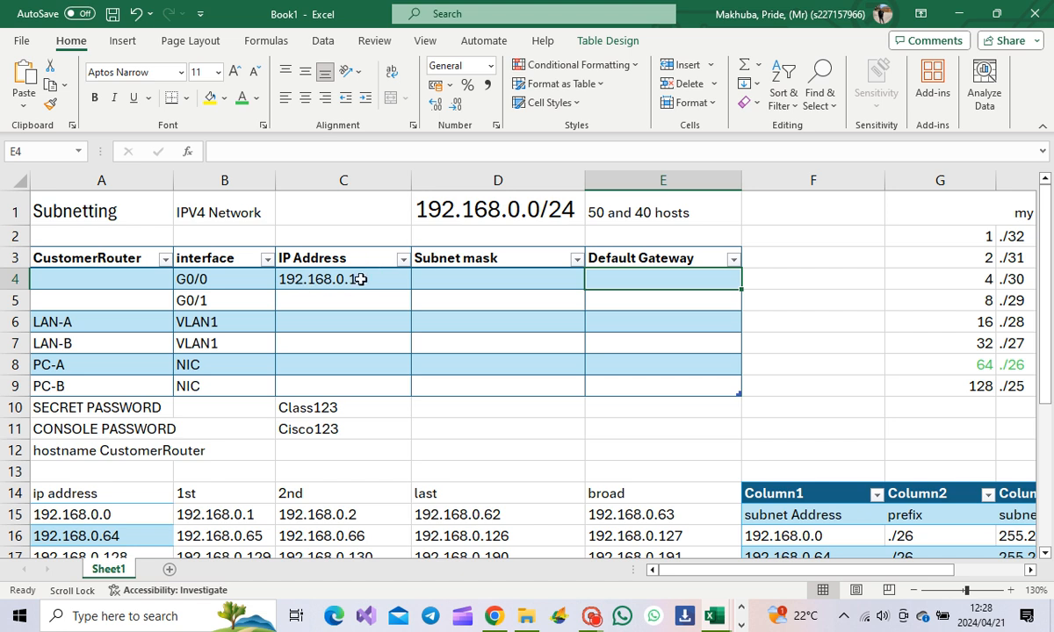
pyautogui.scroll(-1, 369, 299)
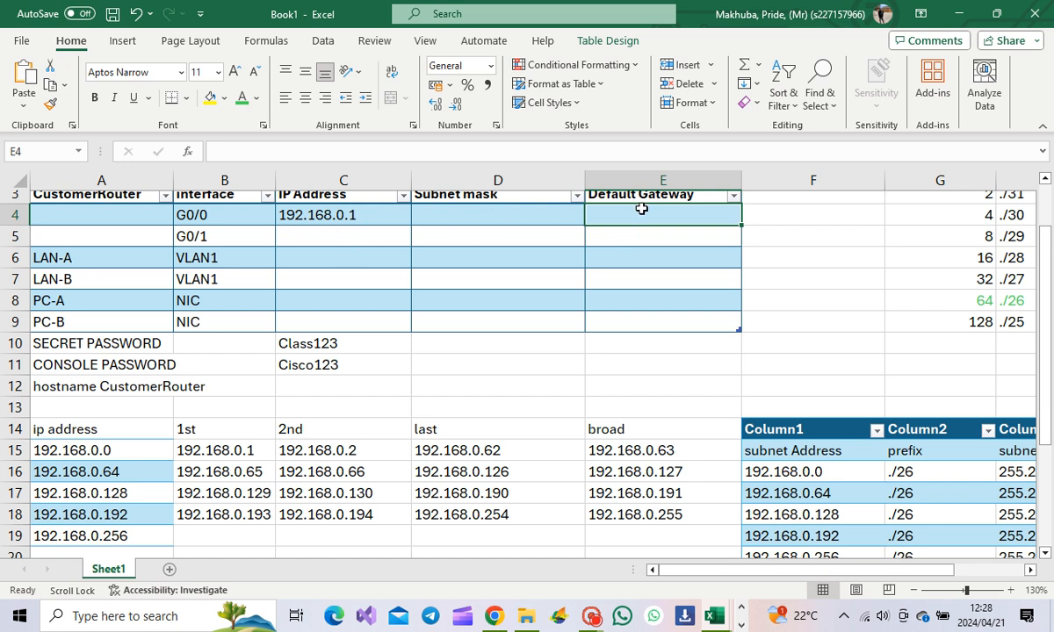
pyautogui.hotkey('ctrl', 'v')
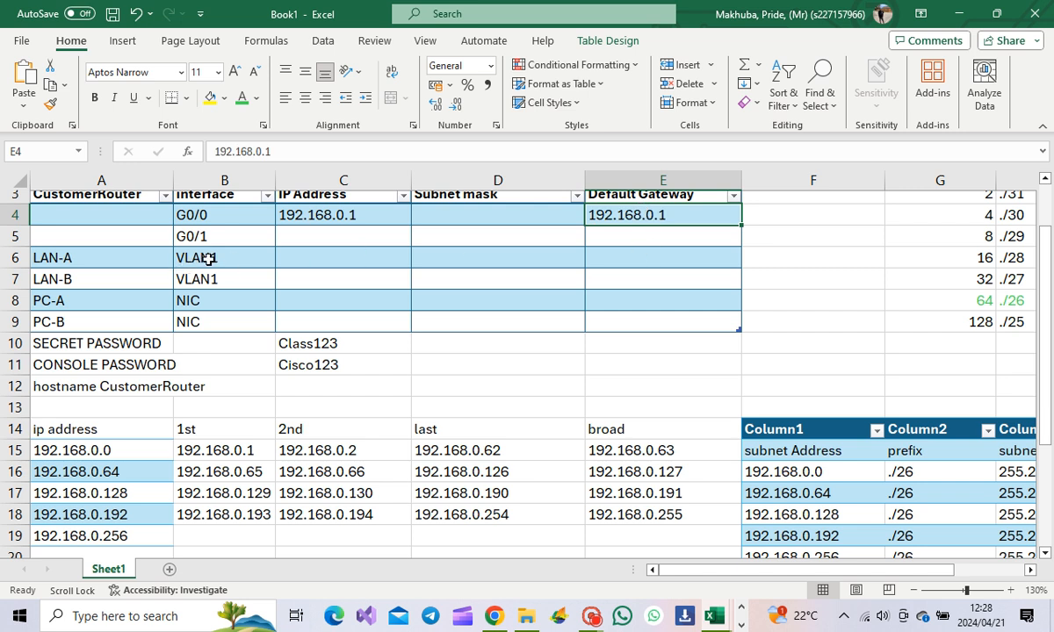
pyautogui.click(637, 261)
pyautogui.hotkey('ctrl', 'v')
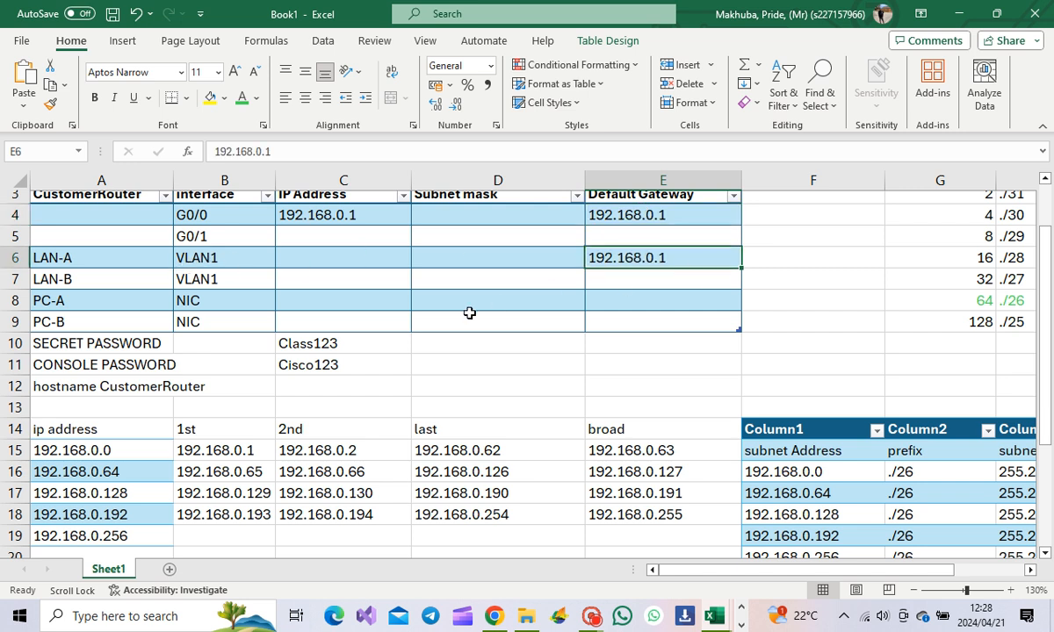
pyautogui.doubleClick(623, 303)
pyautogui.hotkey('ctrl', 'v')
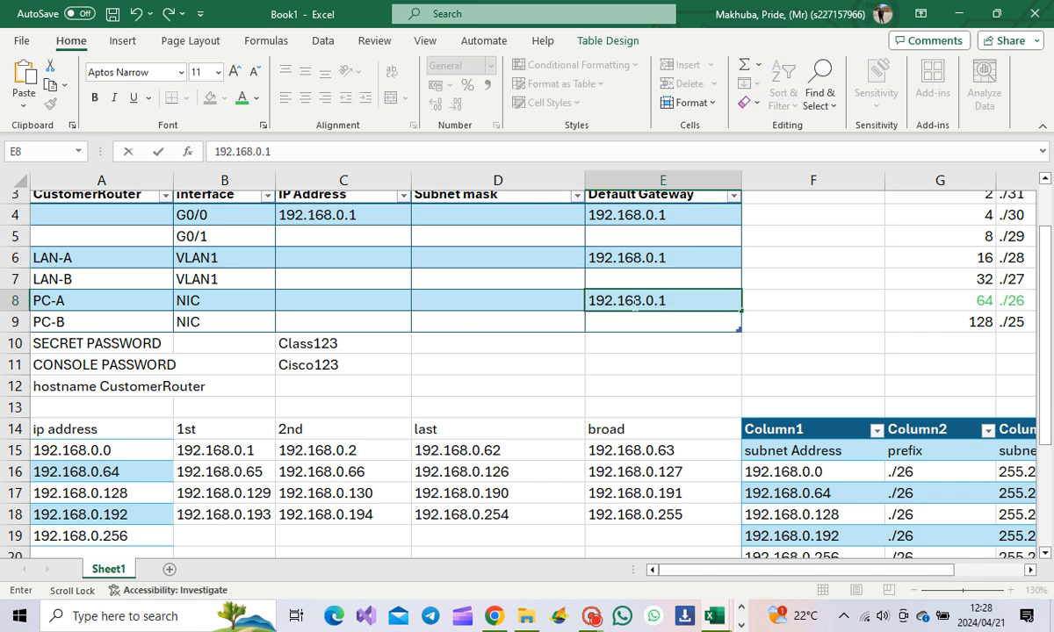
# Step: Copy the .64 subnet's first host 192.168.0.65 from B16
pyautogui.scroll(1, 564, 325)
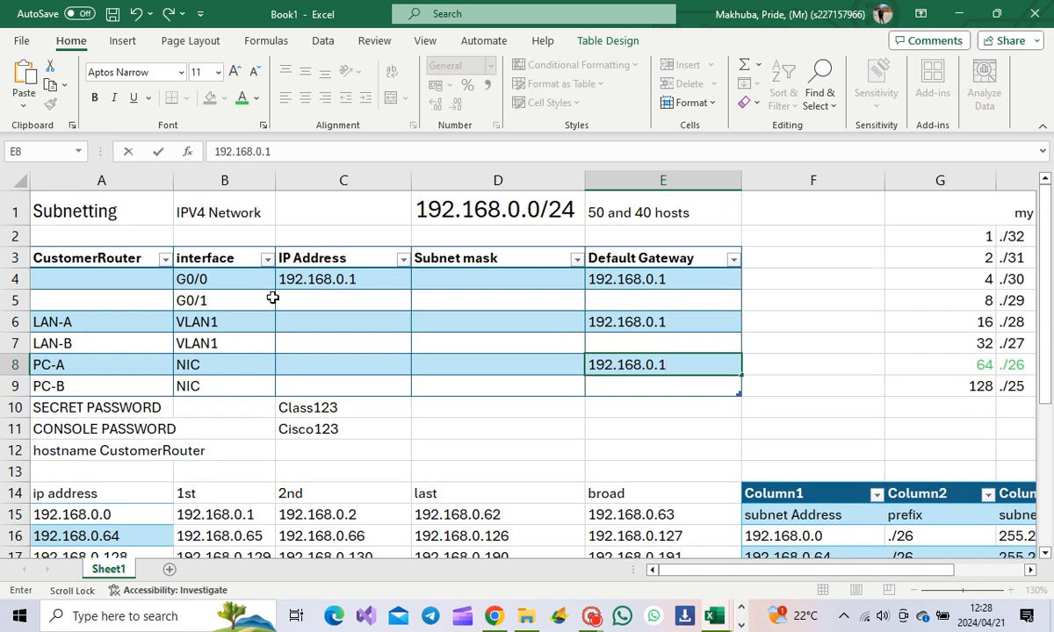
pyautogui.scroll(-1, 412, 377)
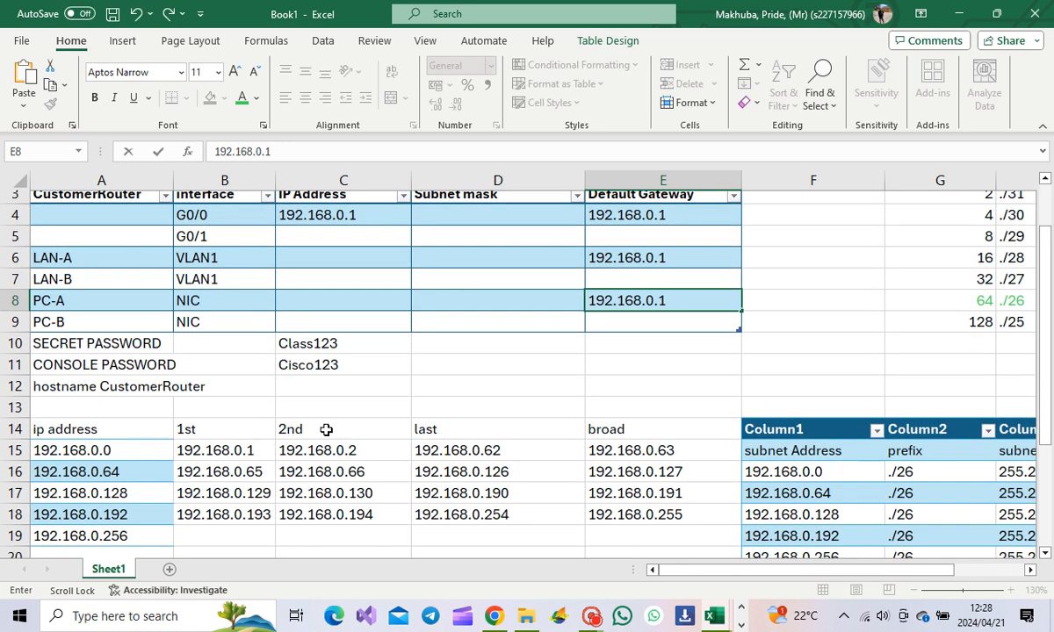
pyautogui.click(220, 470)
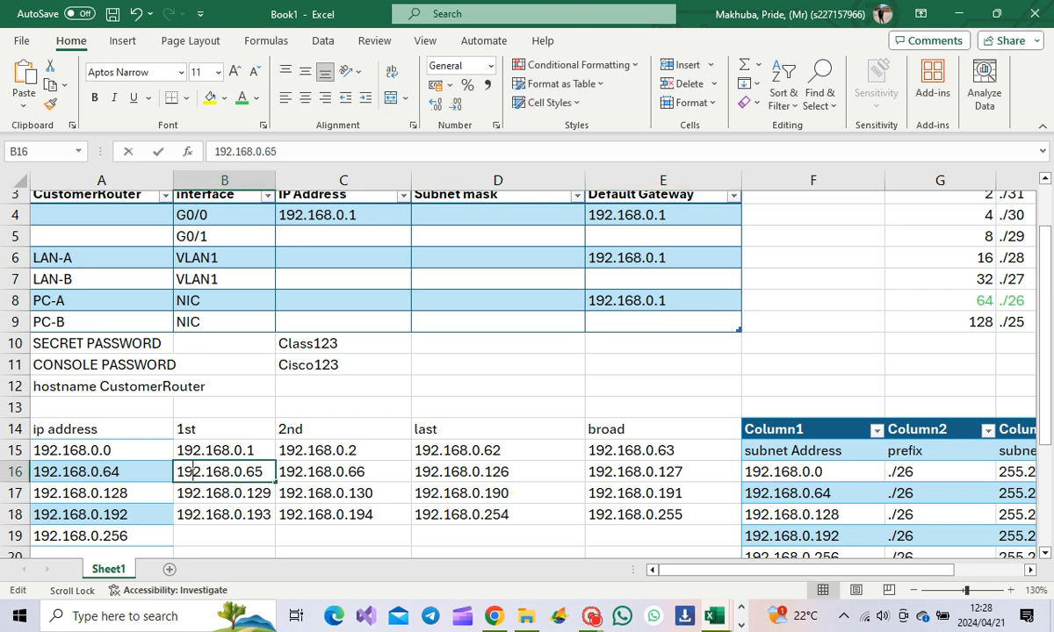
pyautogui.press('F2')
pyautogui.moveTo(262, 471); pyautogui.dragTo(192, 472)
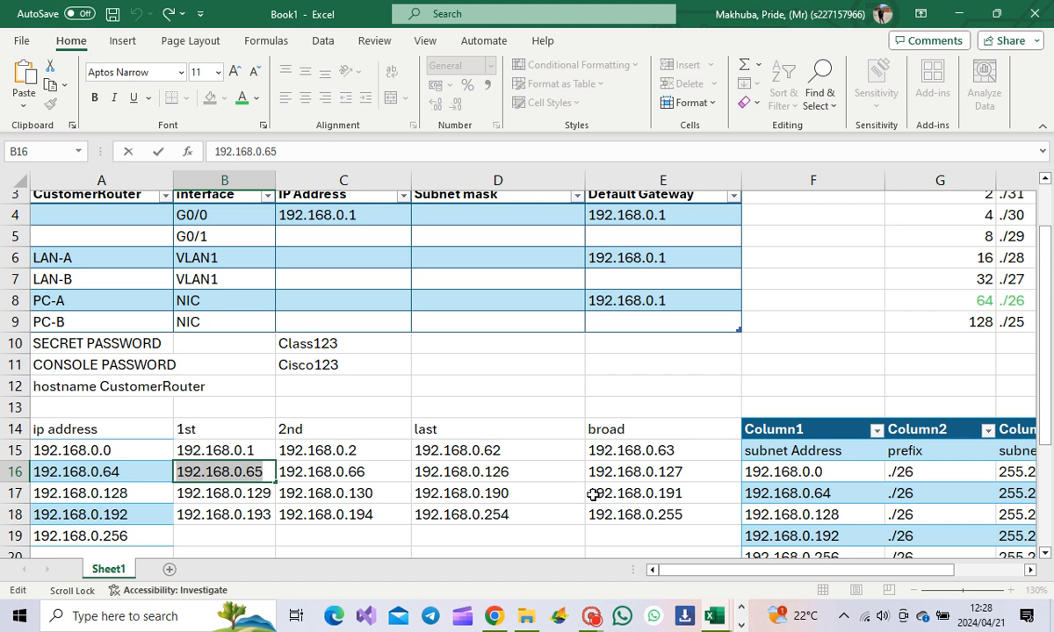
pyautogui.click(741, 623)
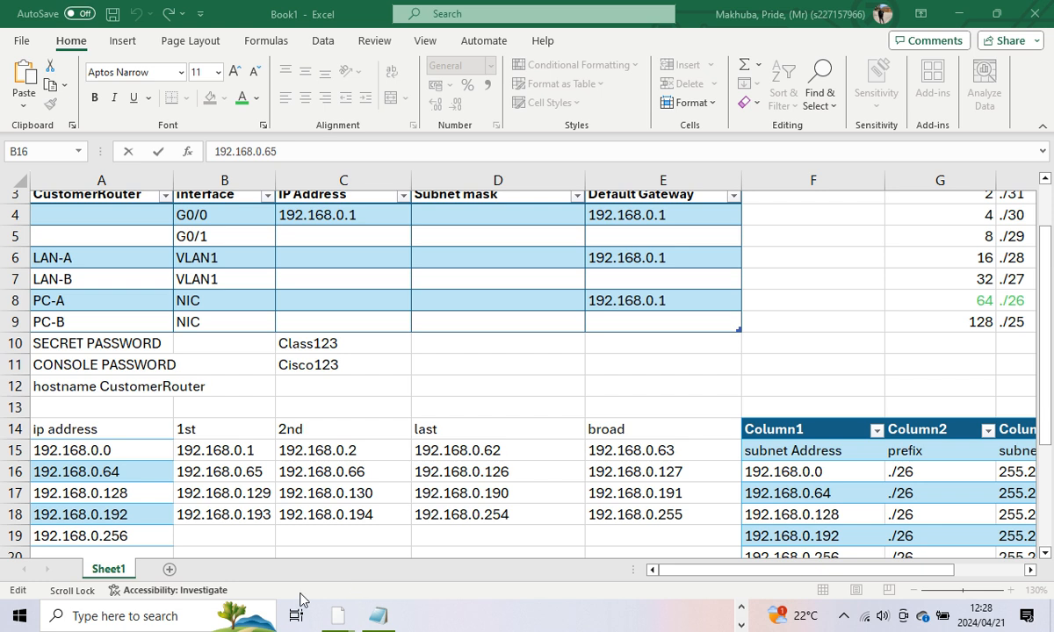
pyautogui.moveTo(303, 620)
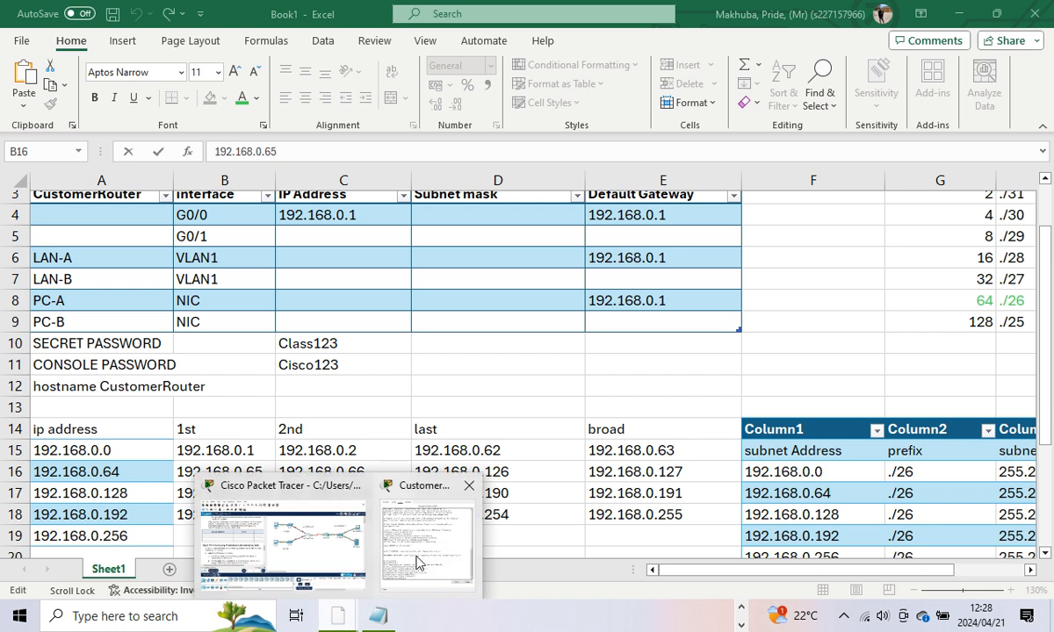
pyautogui.click(320, 536)
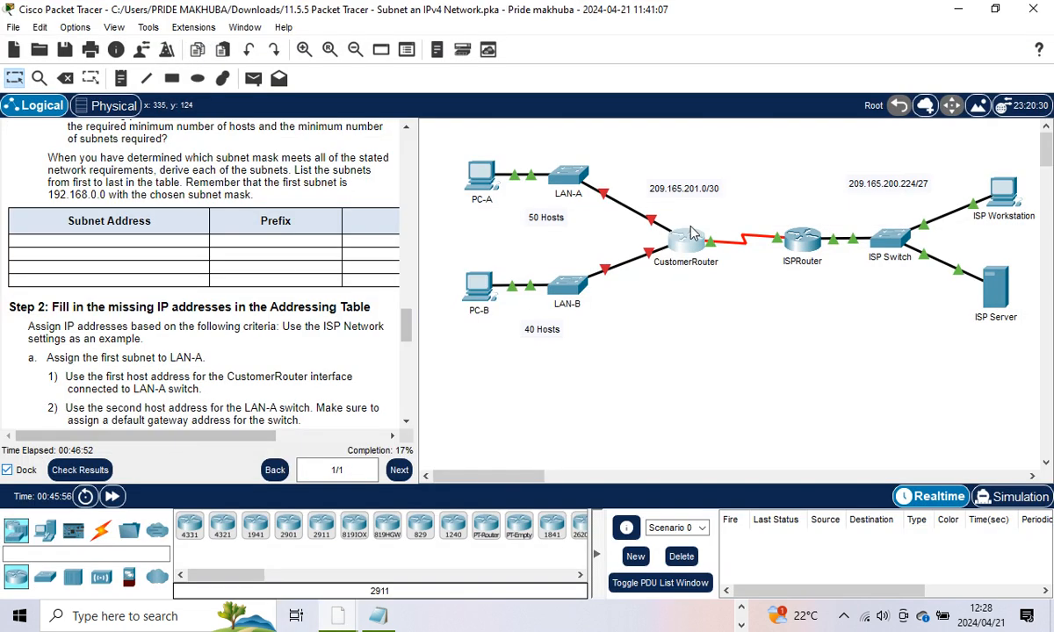
pyautogui.click(957, 9)
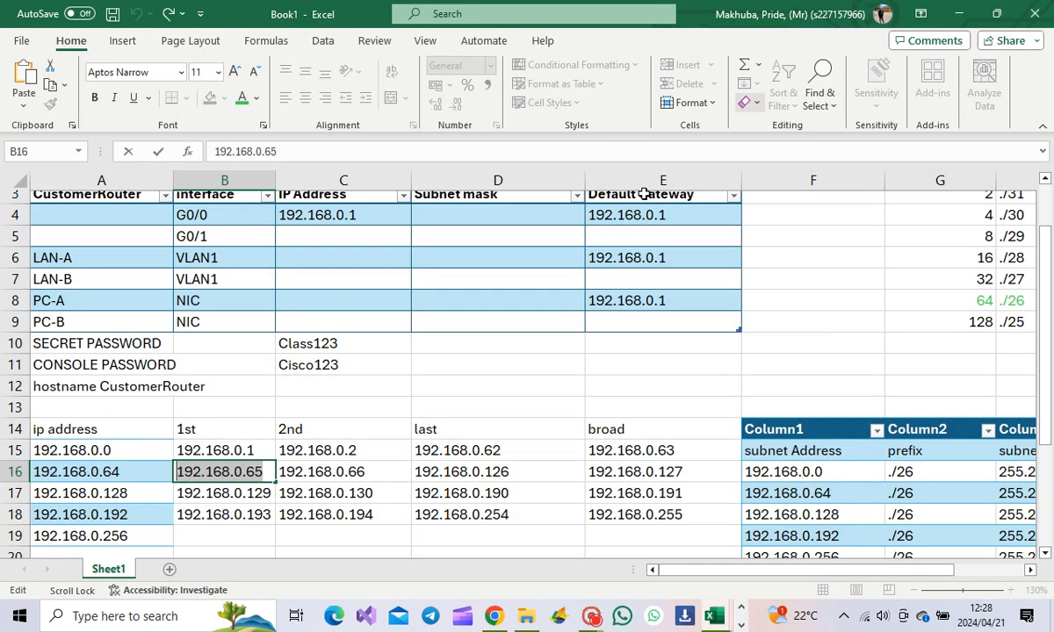
pyautogui.click(301, 237)
# Step: Paste 192.168.0.65 as G0/1's IP address and as the G0/1 and LAN-B gateways
pyautogui.write('192.168.0.65')
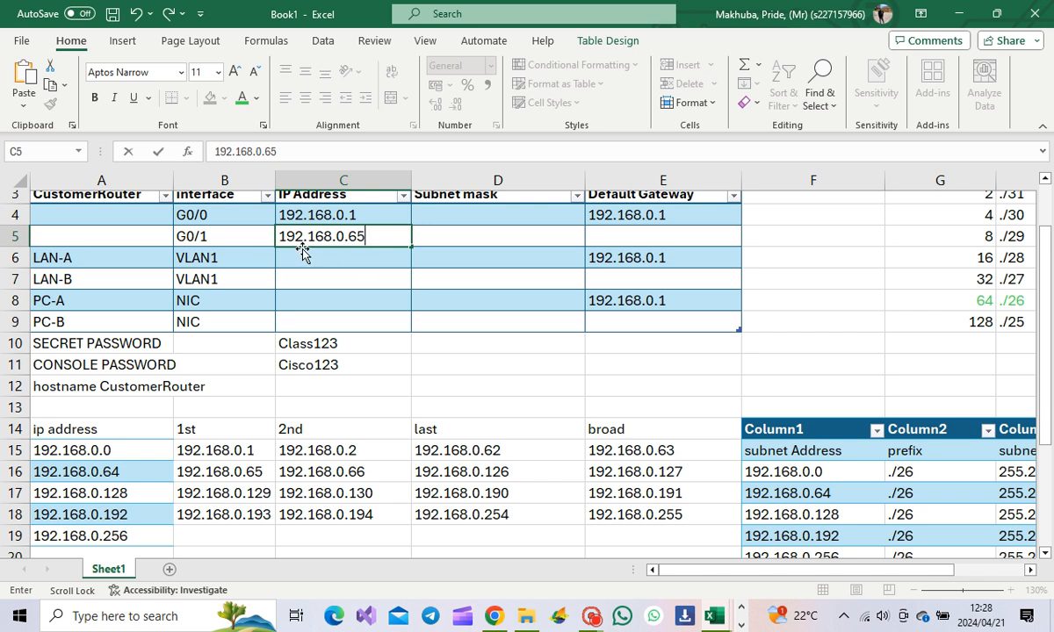
pyautogui.click(610, 239)
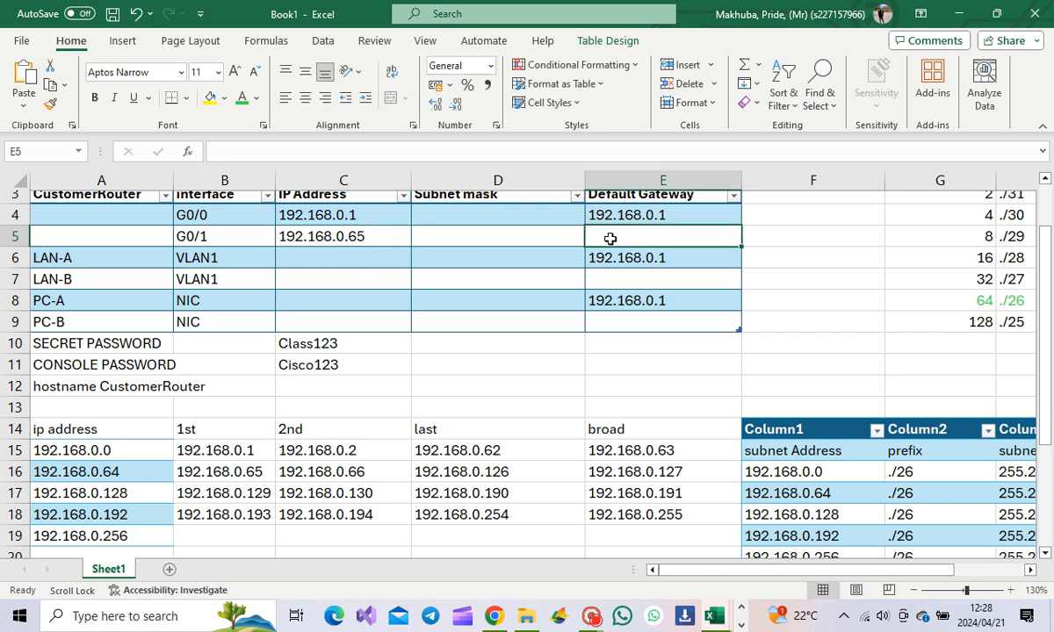
pyautogui.write('192.168.0.65')
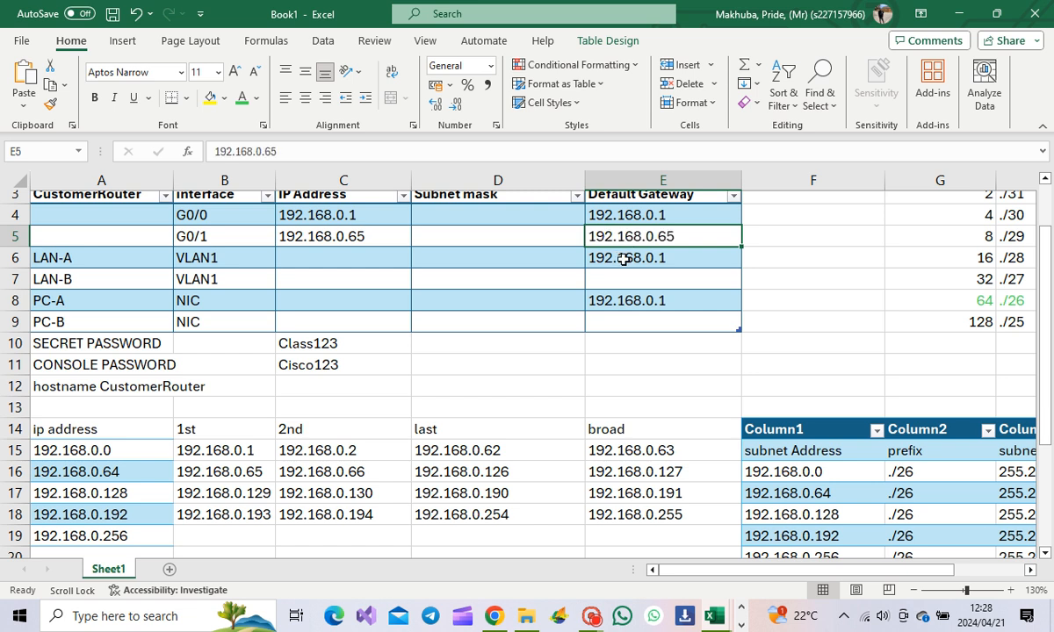
pyautogui.click(618, 274)
pyautogui.write('192.168.0.65')
# Step: Dismiss the paste-size warning and set PC-B's gateway in E9 to 192.168.0.65
pyautogui.hotkey('ctrl', 'a')
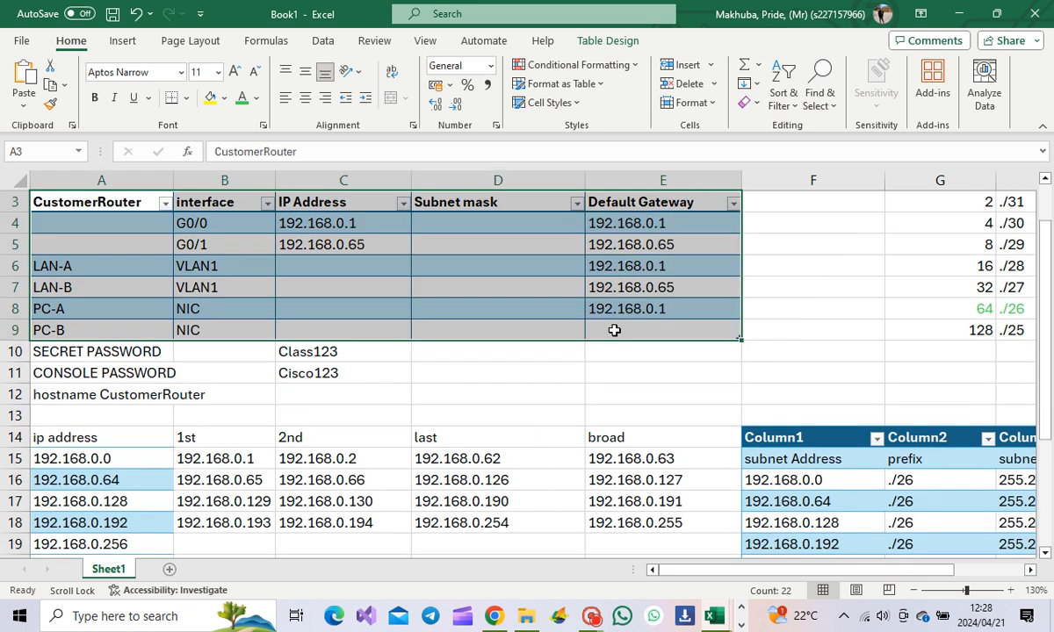
pyautogui.hotkey('ctrl', 'v')
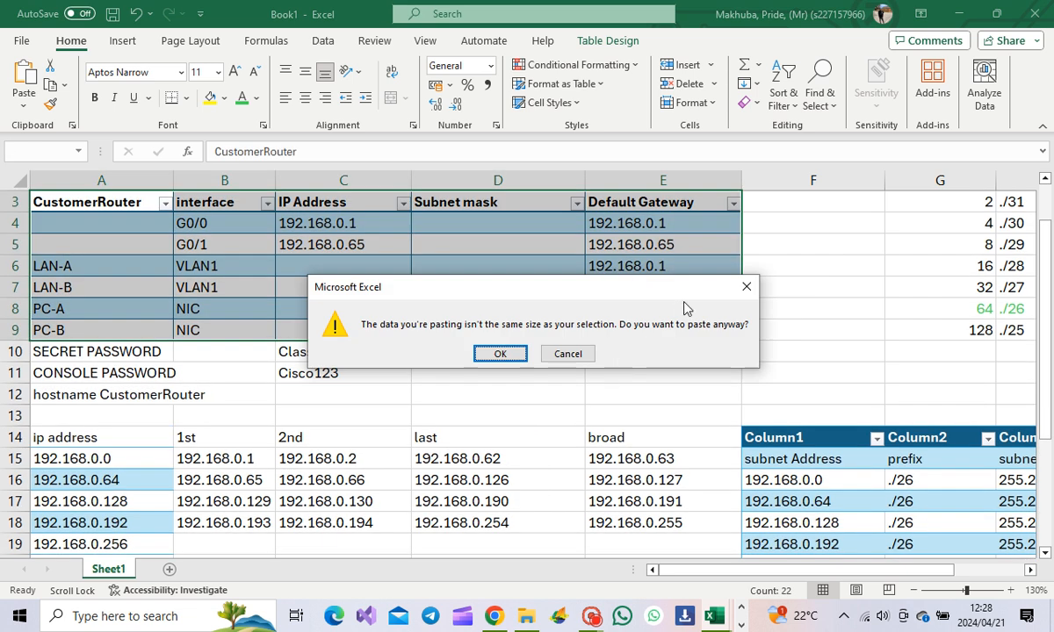
pyautogui.click(747, 286)
pyautogui.doubleClick(621, 332)
pyautogui.write('192.168.0.65')
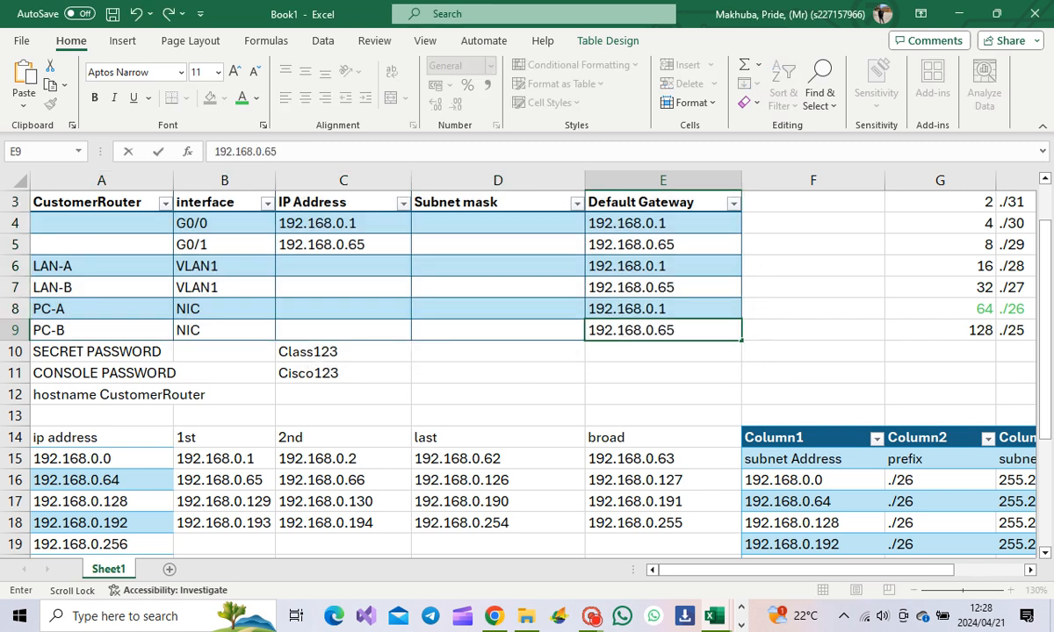
pyautogui.click(487, 375)
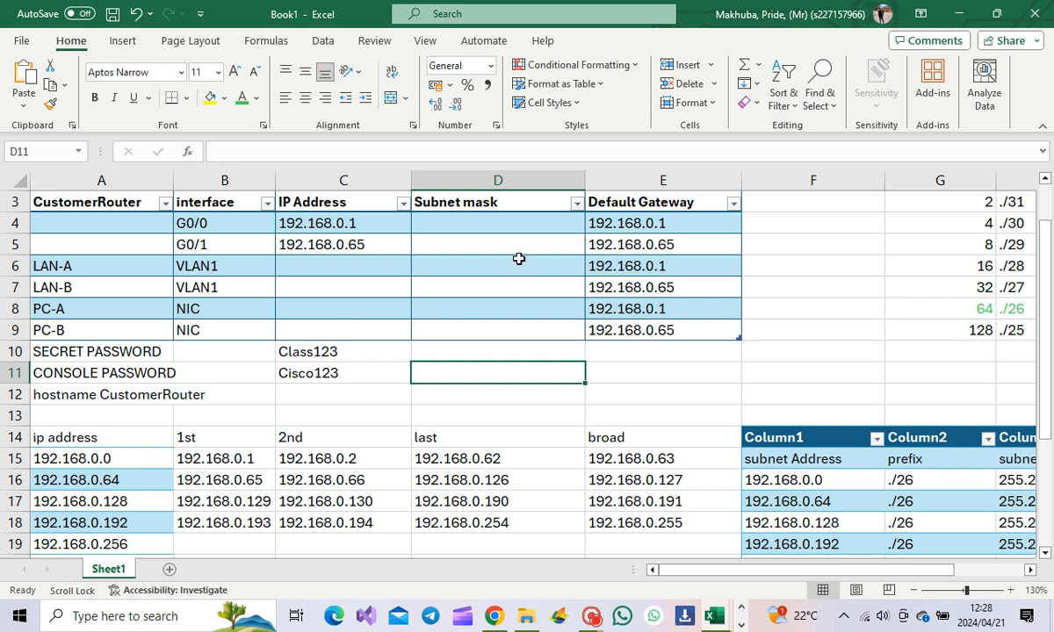
# Step: Copy the /26 mask 255.255.255.192 from H16 in the subnet table
pyautogui.click(474, 226)
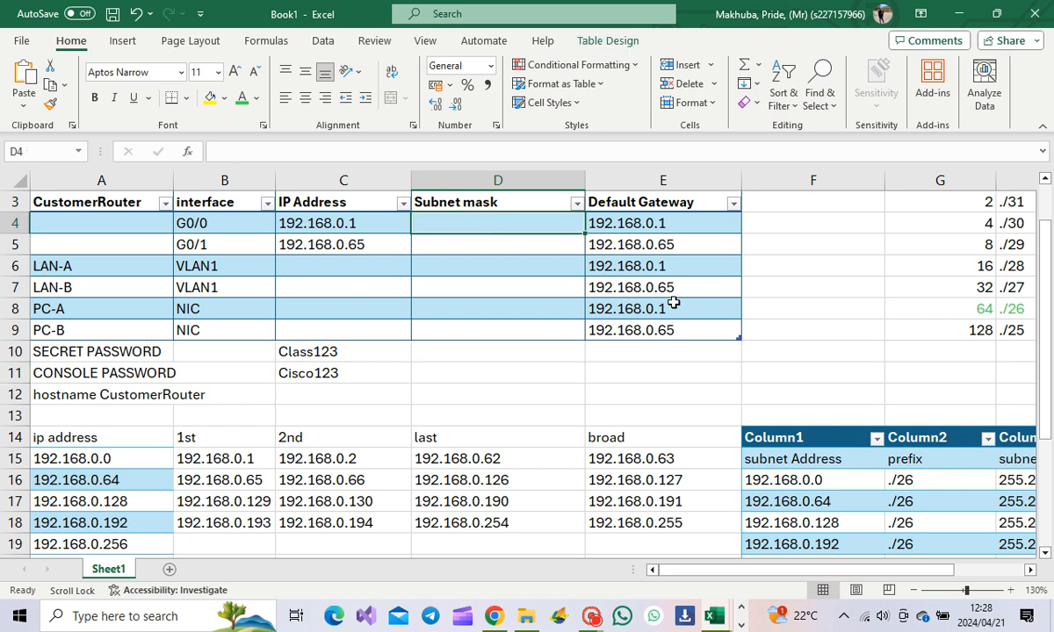
pyautogui.moveTo(731, 571); pyautogui.dragTo(819, 487)
pyautogui.click(825, 494)
pyautogui.click(833, 483)
pyautogui.scroll(-3, 835, 486)
pyautogui.click(835, 483)
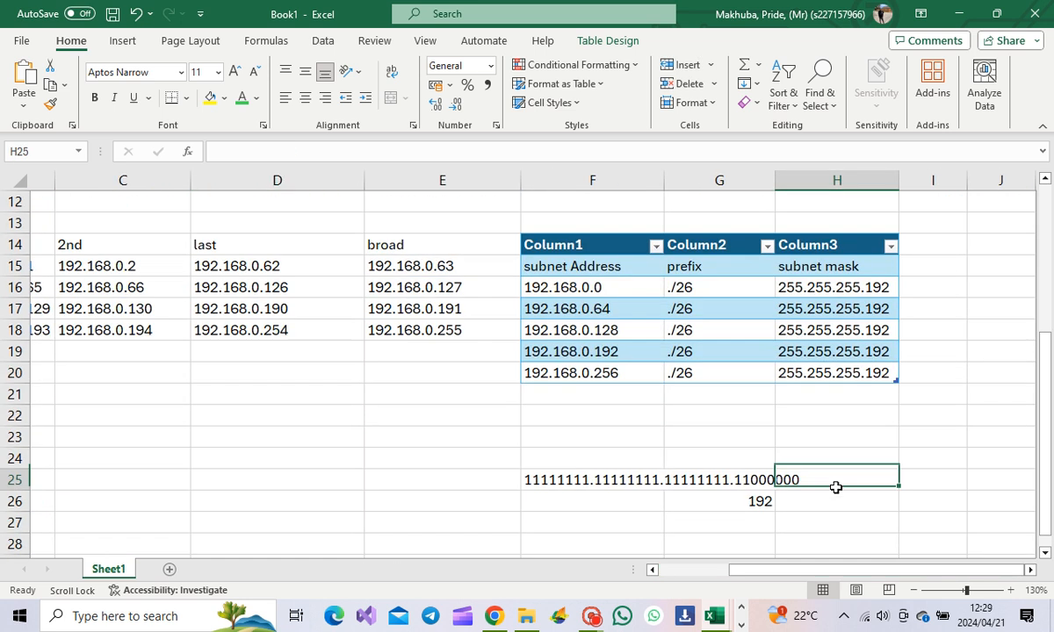
pyautogui.click(829, 302)
pyautogui.click(832, 290)
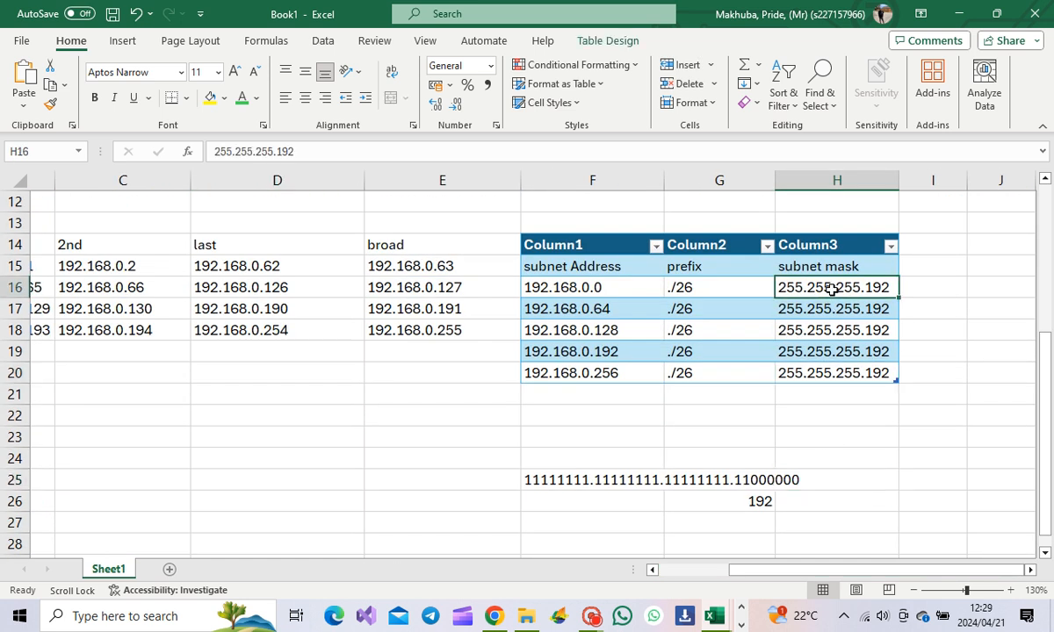
pyautogui.doubleClick(890, 286)
pyautogui.moveTo(889, 285); pyautogui.dragTo(787, 287)
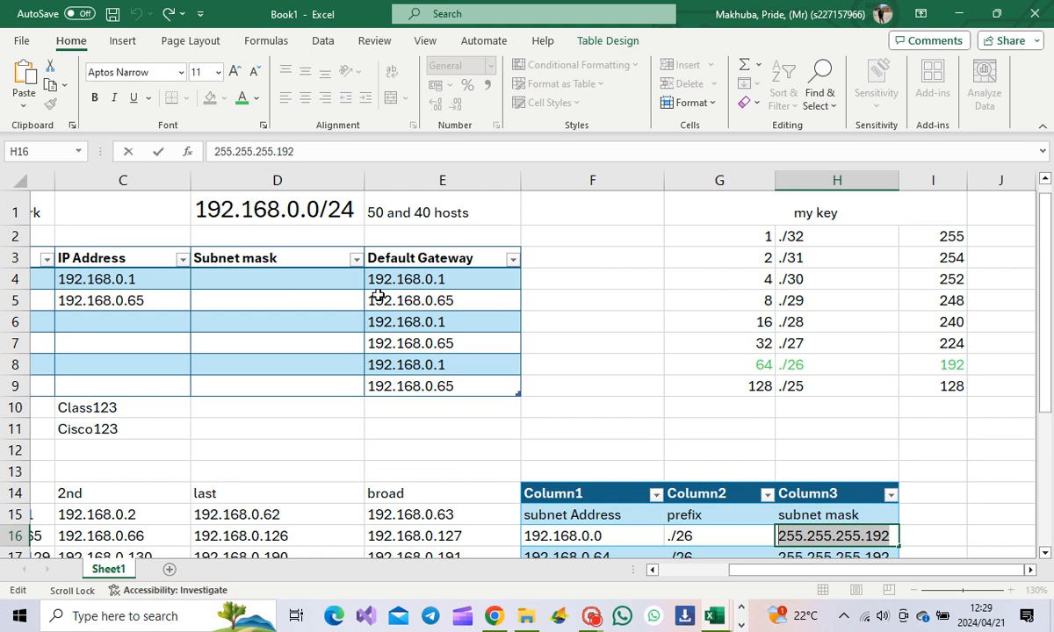
# Step: Enter 255.255.255.192 in D4 and paste it into Subnet mask cells D5 through D9
pyautogui.click(266, 281)
pyautogui.write('255.255.255.192')
pyautogui.click(266, 301)
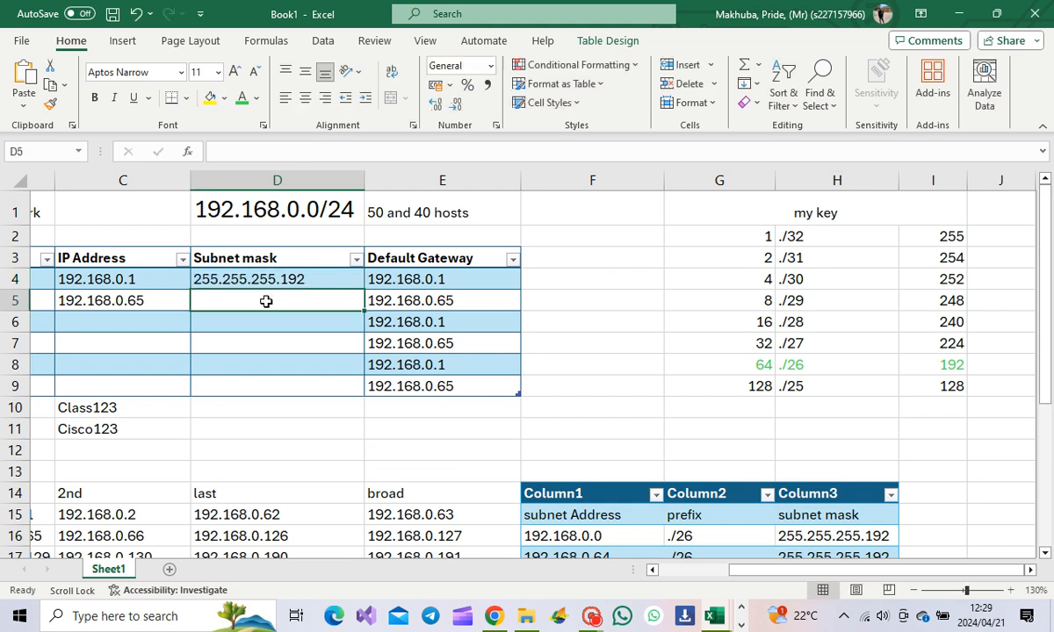
pyautogui.write('255.255.255.192')
pyautogui.click(268, 336)
pyautogui.write('255.255.255.192')
pyautogui.click(270, 324)
pyautogui.write('255.255.255.192')
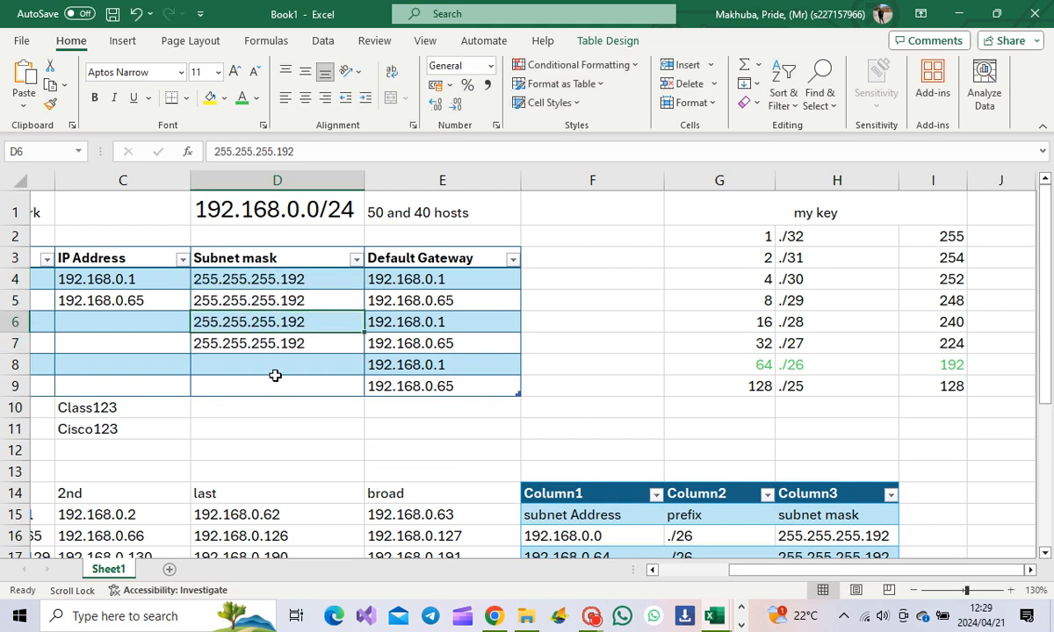
pyautogui.click(274, 365)
pyautogui.write('255.255.255.192')
pyautogui.click(290, 386)
pyautogui.write('255.255.255.192')
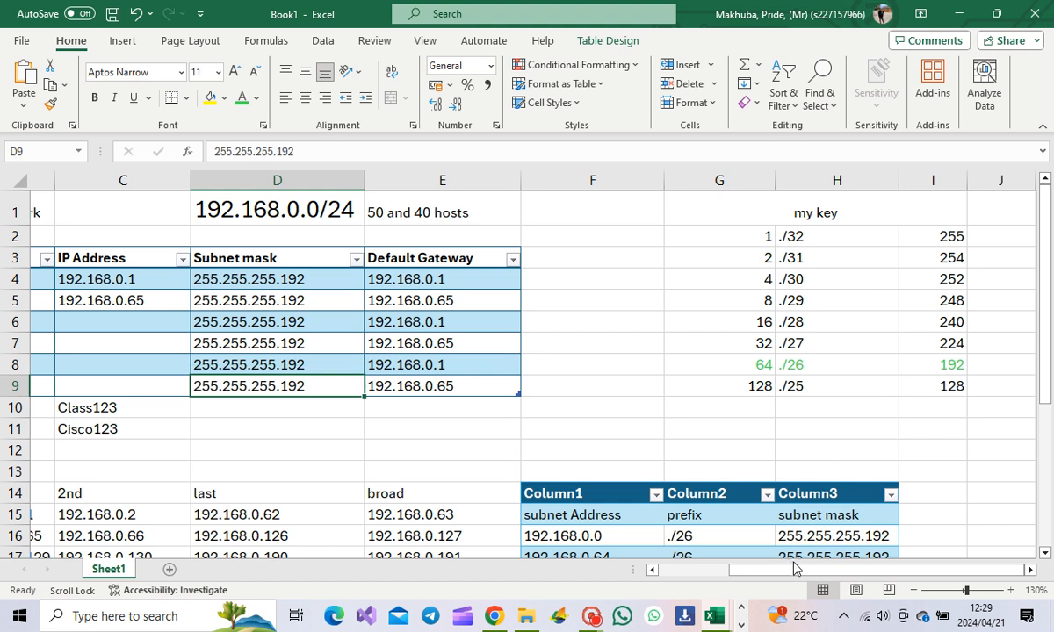
pyautogui.moveTo(817, 570); pyautogui.dragTo(791, 570)
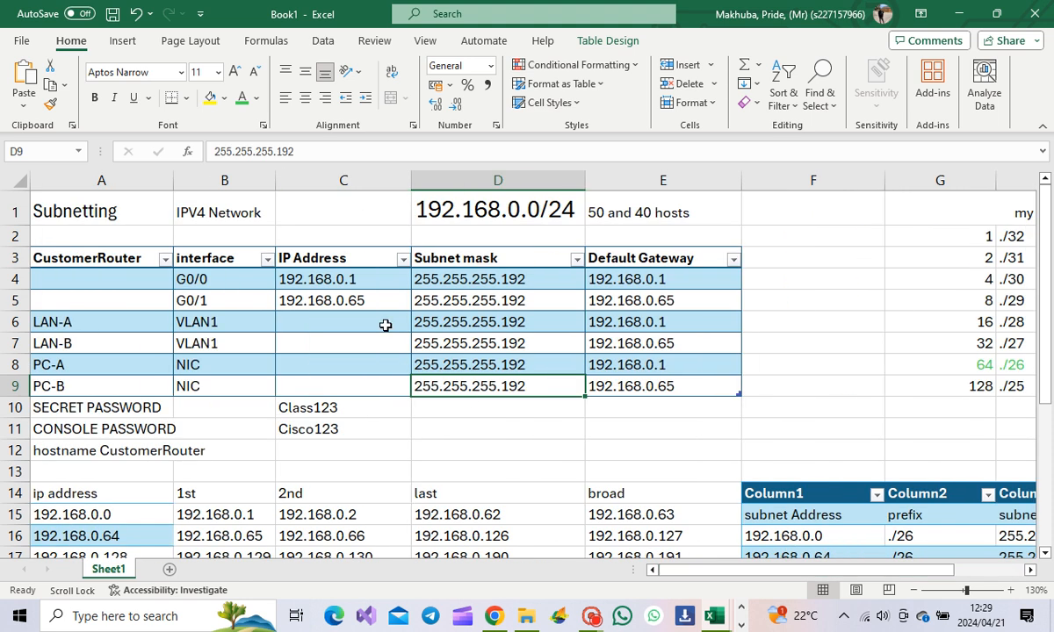
pyautogui.click(315, 323)
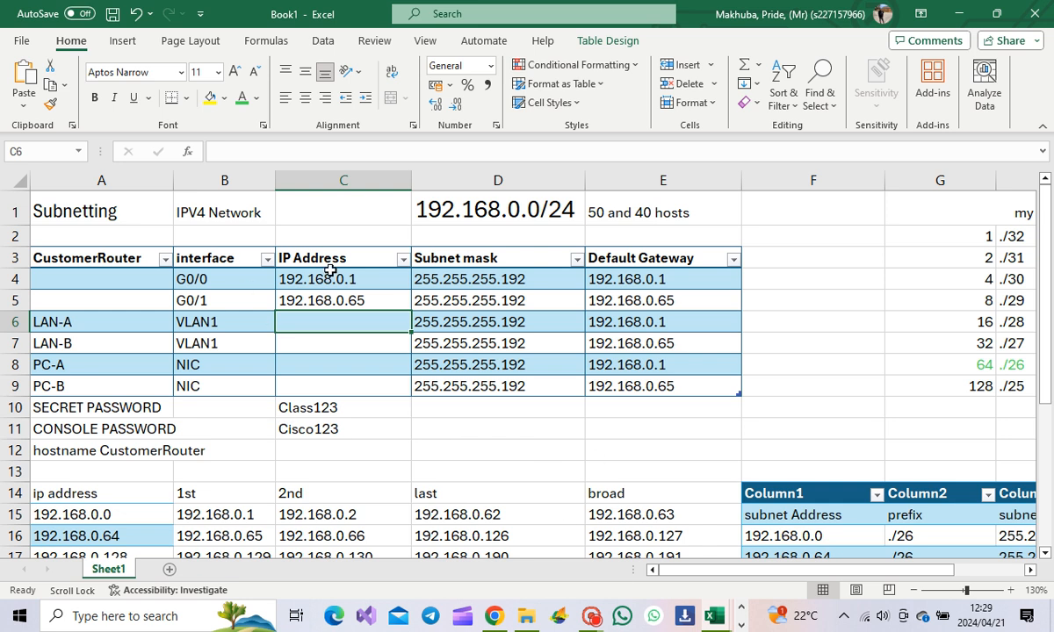
# Step: Copy 192.168.0.2 and 192.168.0.66 from C15 and C16 into LAN-A's and LAN-B's IP cells
pyautogui.scroll(-1, 352, 437)
pyautogui.click(347, 451)
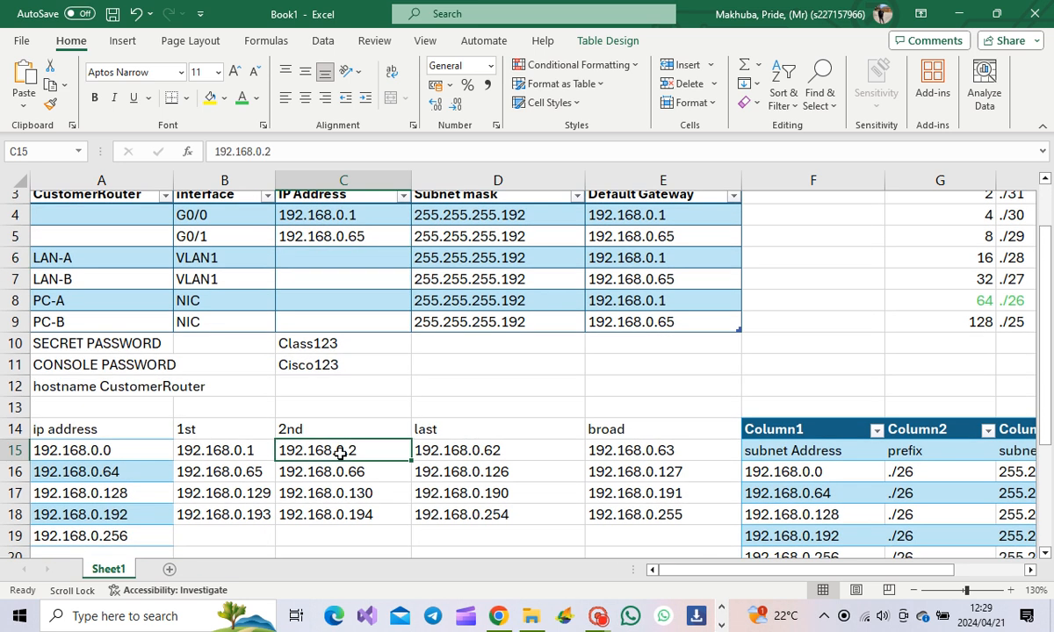
pyautogui.doubleClick(349, 450)
pyautogui.moveTo(355, 450); pyautogui.dragTo(272, 445)
pyautogui.hotkey('ctrl', 'c')
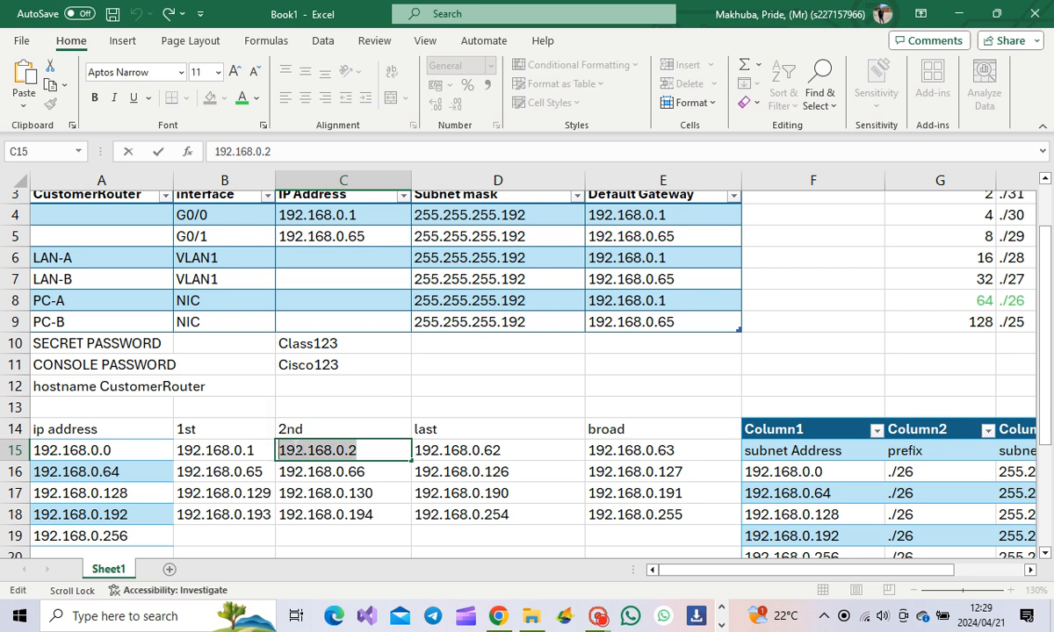
pyautogui.doubleClick(337, 259)
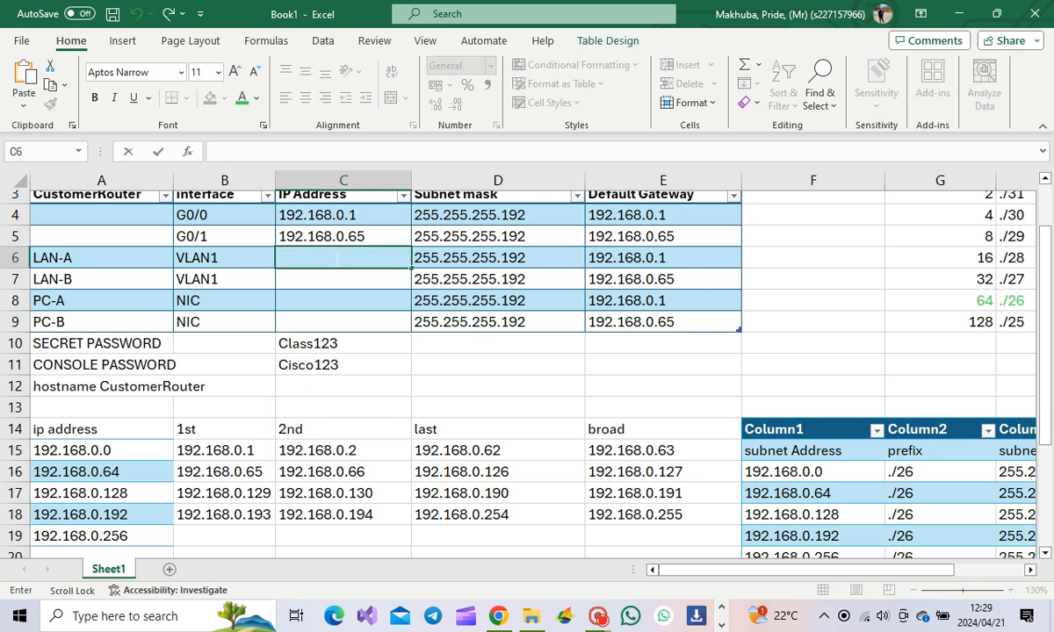
pyautogui.hotkey('ctrl', 'v')
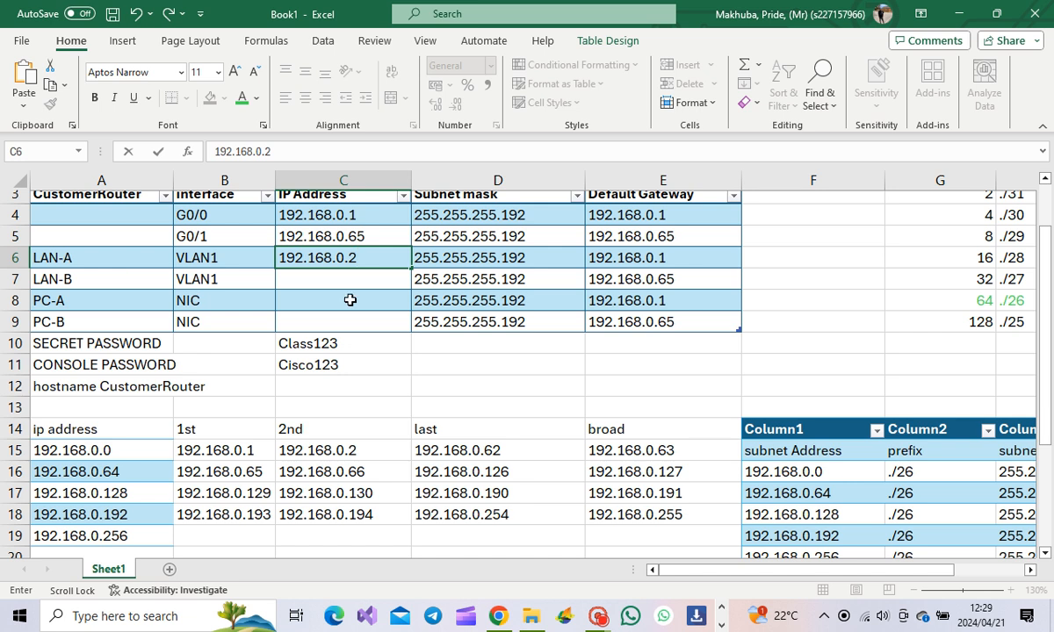
pyautogui.click(351, 472)
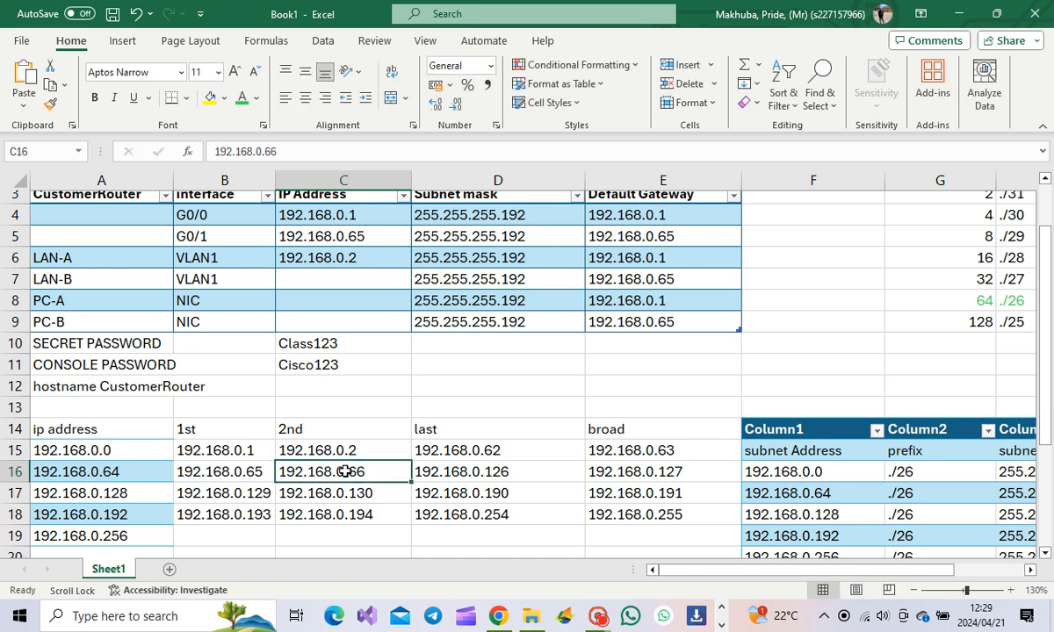
pyautogui.doubleClick(344, 472)
pyautogui.moveTo(364, 471); pyautogui.dragTo(278, 471)
pyautogui.hotkey('ctrl', 'c')
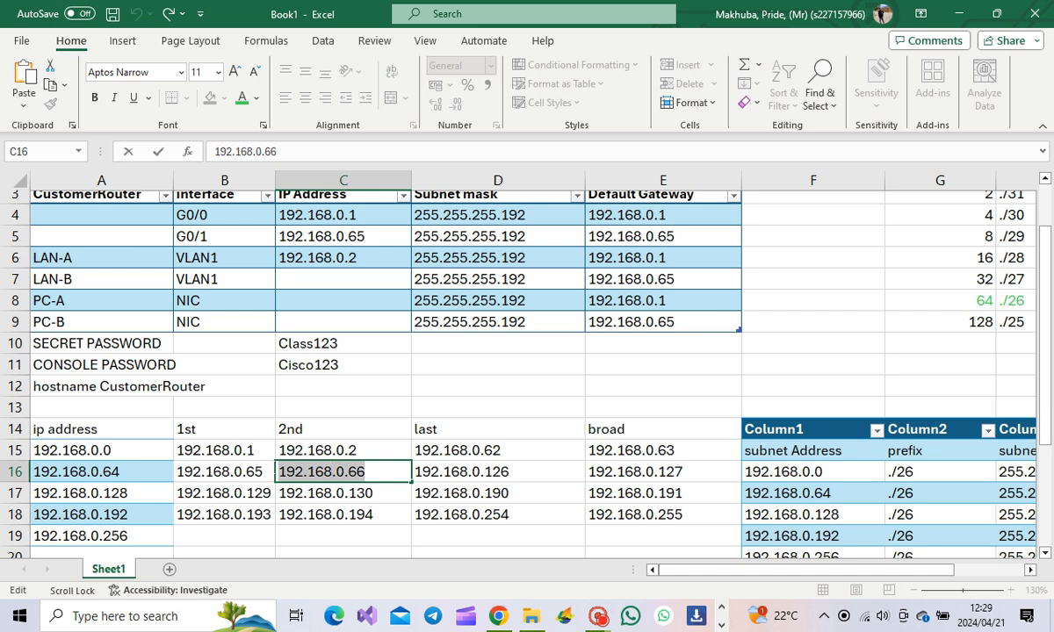
pyautogui.click(338, 273)
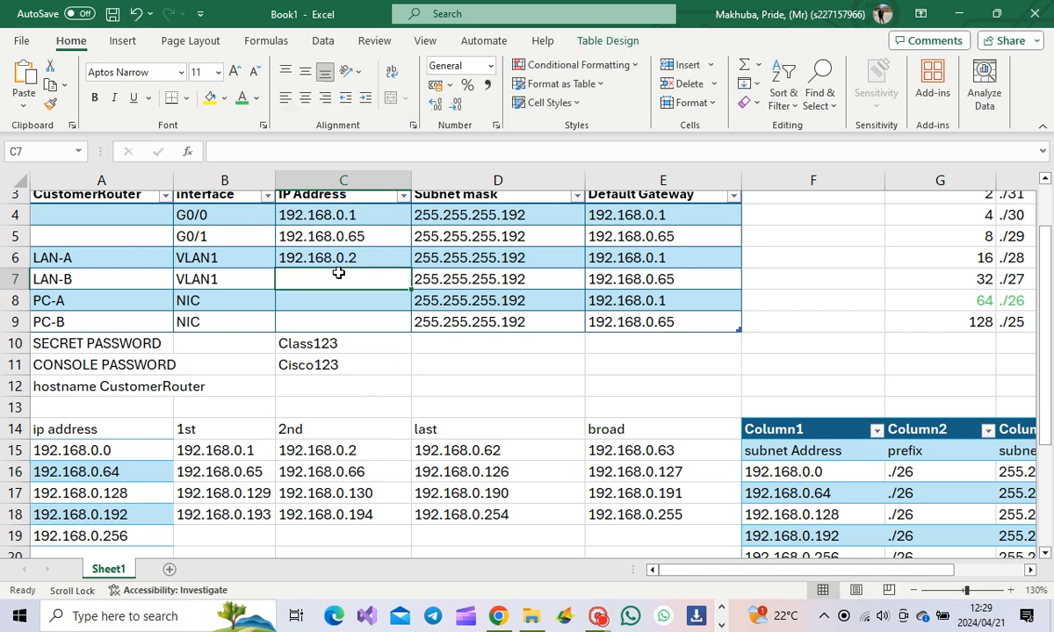
pyautogui.hotkey('ctrl', 'v')
pyautogui.press('Return')
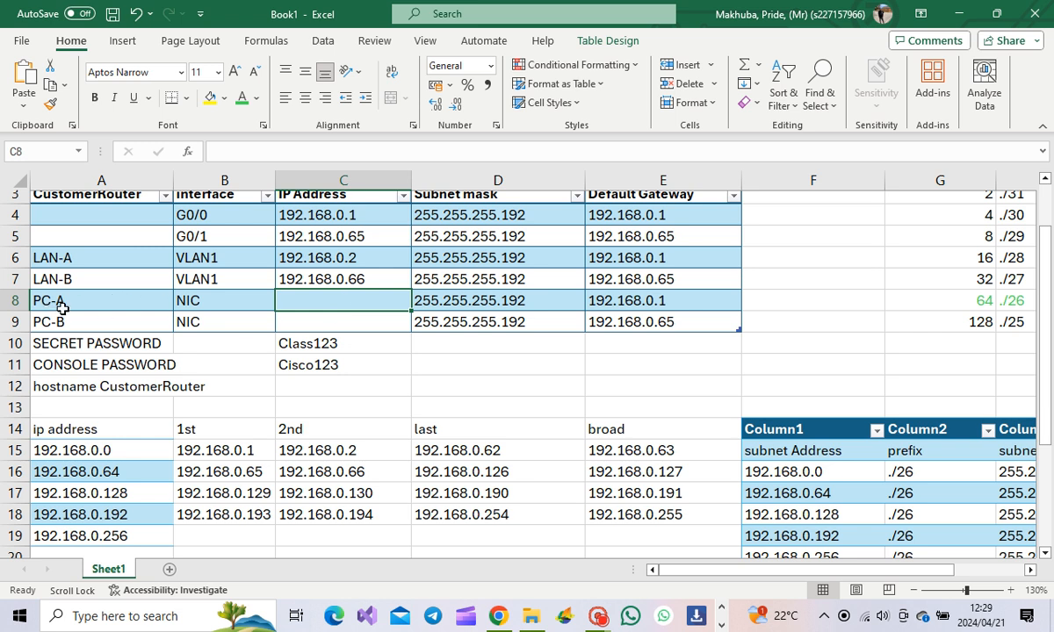
# Step: Copy 192.168.0.62 and 192.168.0.126 into PC-A's and PC-B's IP cells, then restore the window
pyautogui.doubleClick(502, 450)
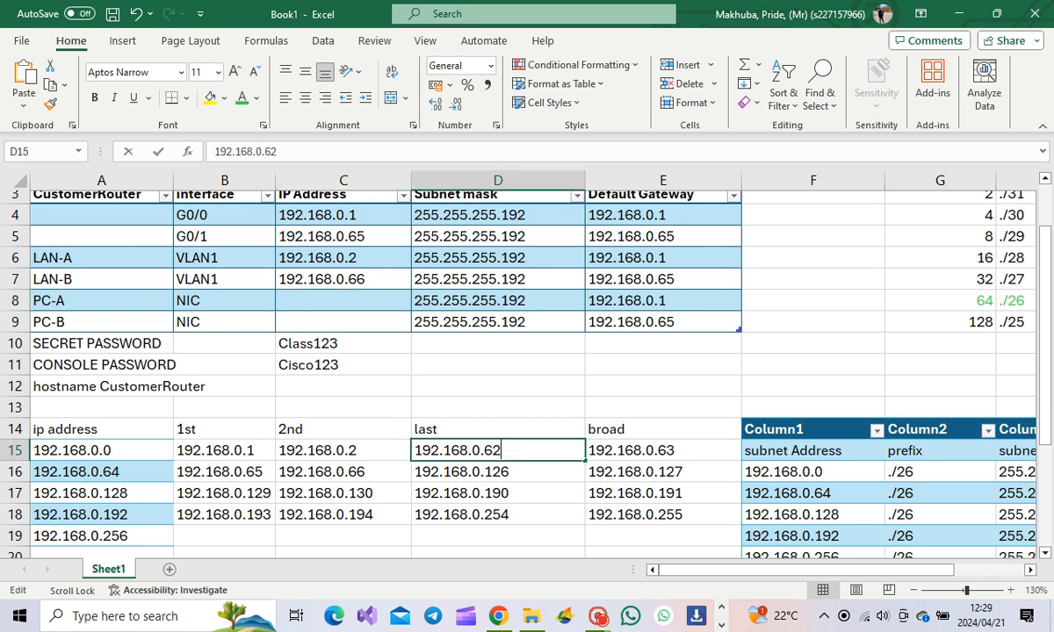
pyautogui.moveTo(501, 450); pyautogui.dragTo(378, 442)
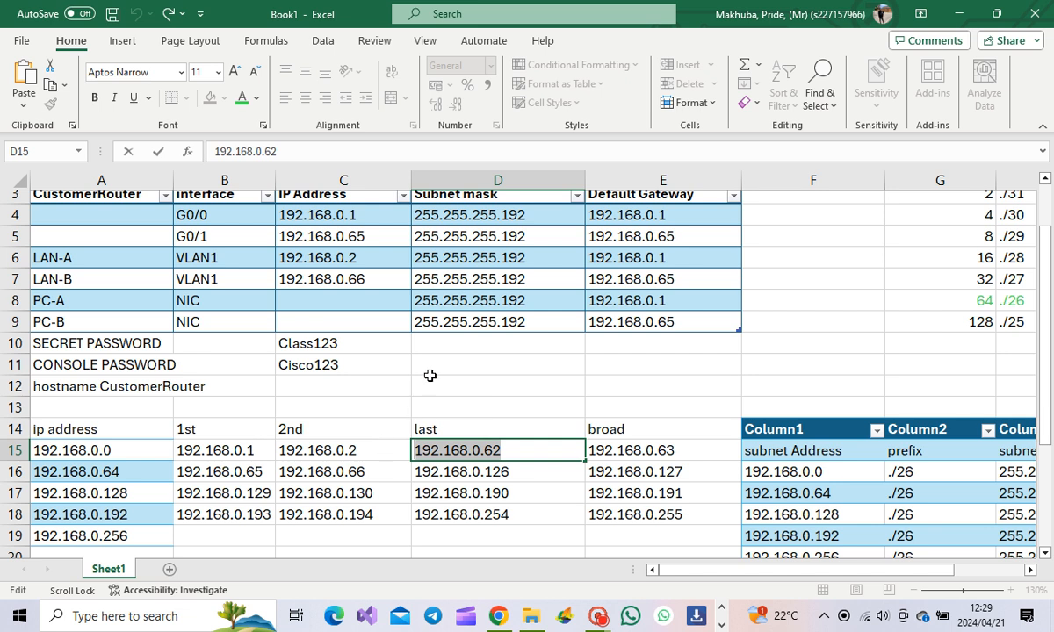
pyautogui.hotkey('ctrl', 'c')
pyautogui.click(344, 298)
pyautogui.hotkey('ctrl', 'v')
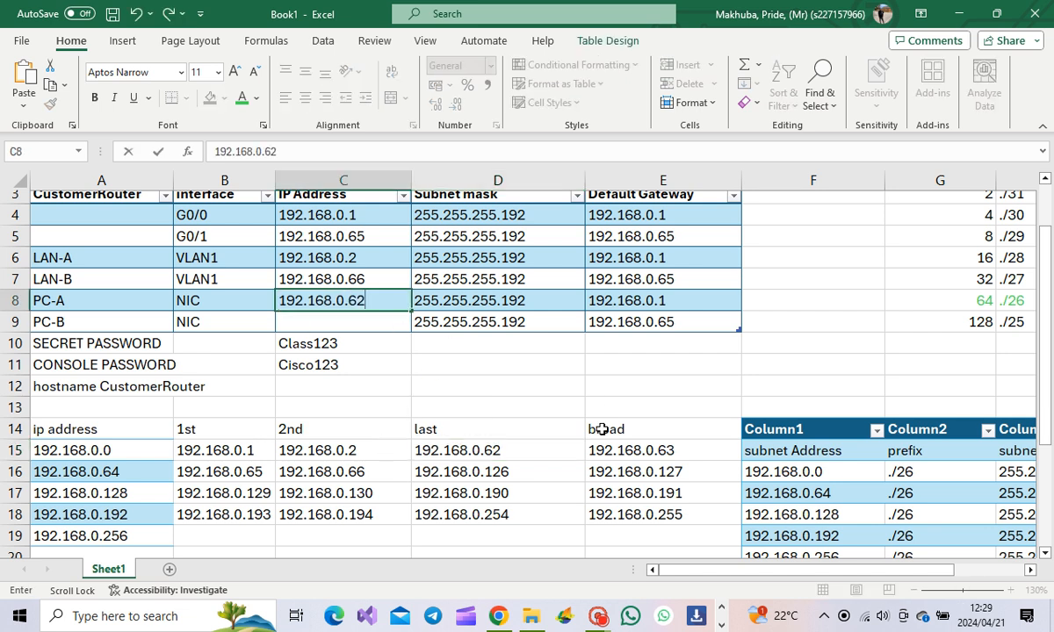
pyautogui.click(506, 472)
pyautogui.doubleClick(505, 471)
pyautogui.moveTo(508, 472); pyautogui.dragTo(382, 439)
pyautogui.click(360, 321)
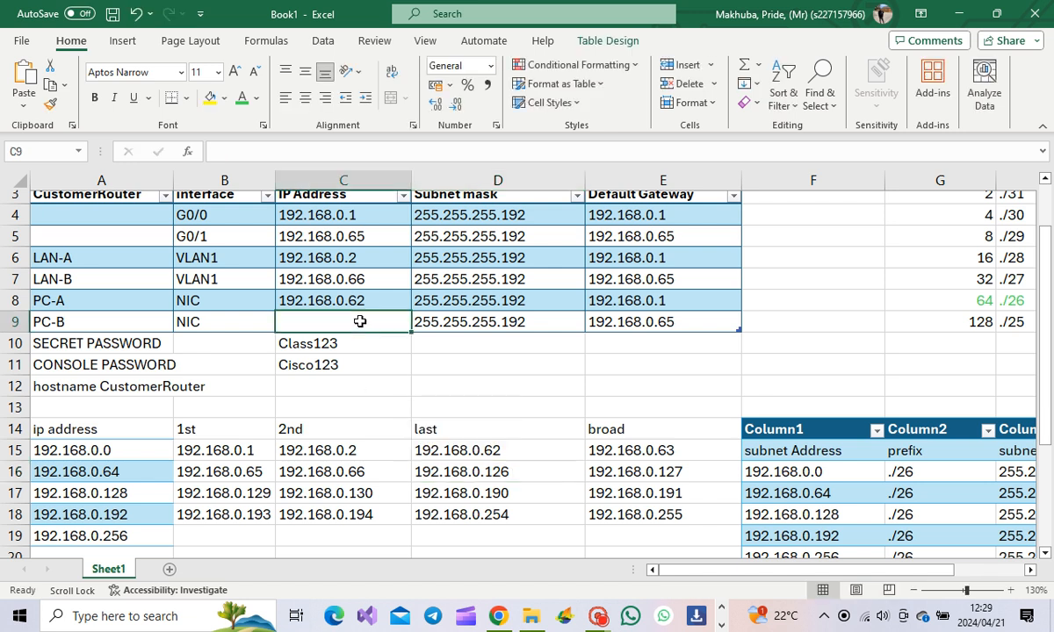
pyautogui.hotkey('ctrl', 'v')
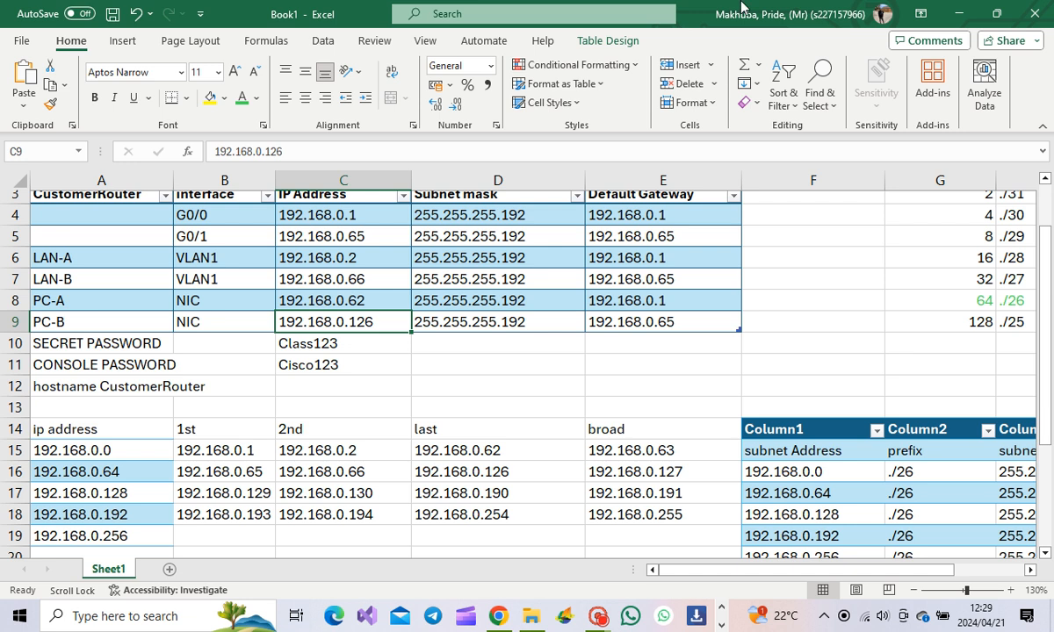
pyautogui.doubleClick(654, 14)
# Step: Move the workbook window left and bring the Packet Tracer workspace forward
pyautogui.moveTo(465, 35); pyautogui.dragTo(408, 65)
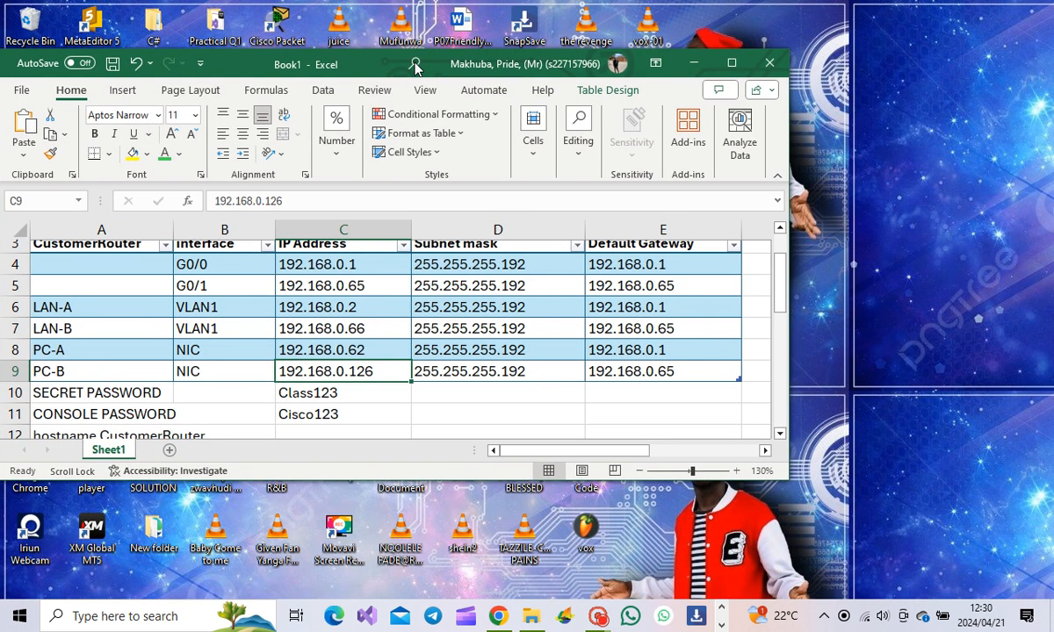
pyautogui.click(723, 609)
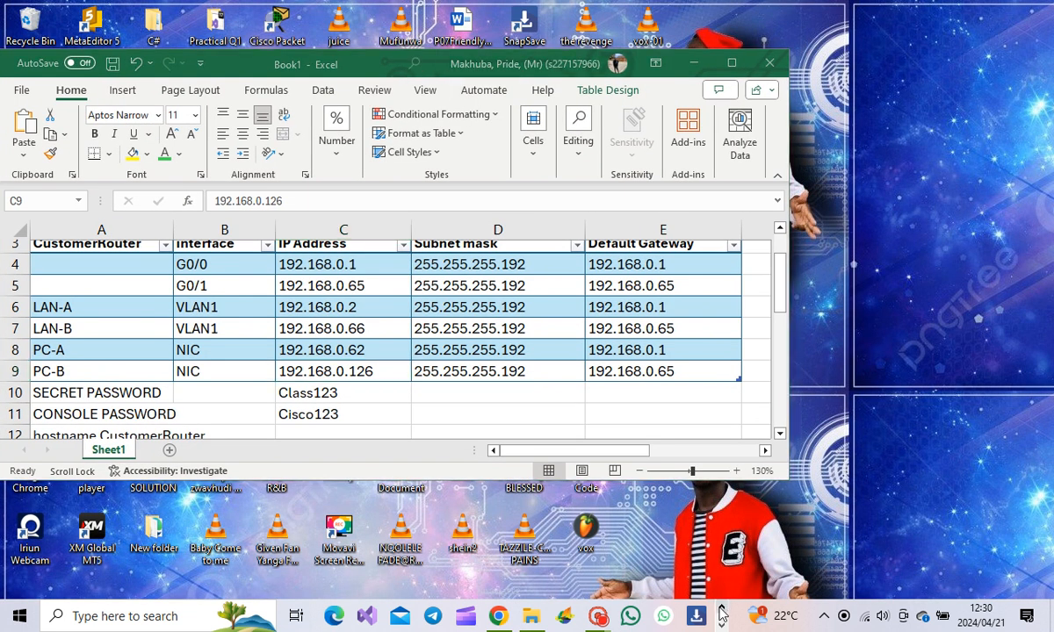
pyautogui.click(722, 624)
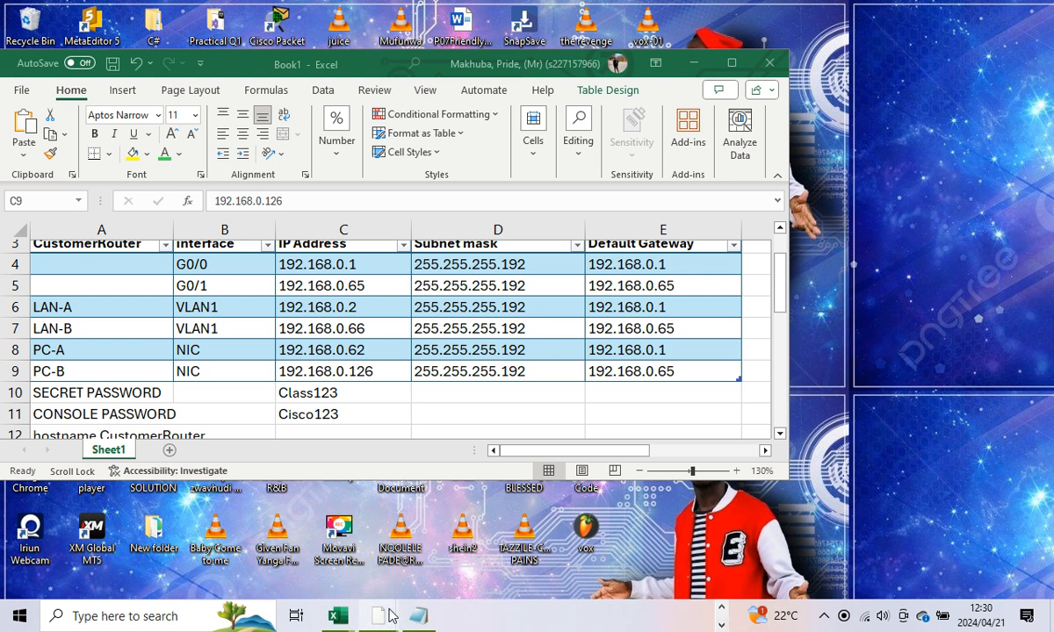
pyautogui.moveTo(347, 589)
pyautogui.click(349, 526)
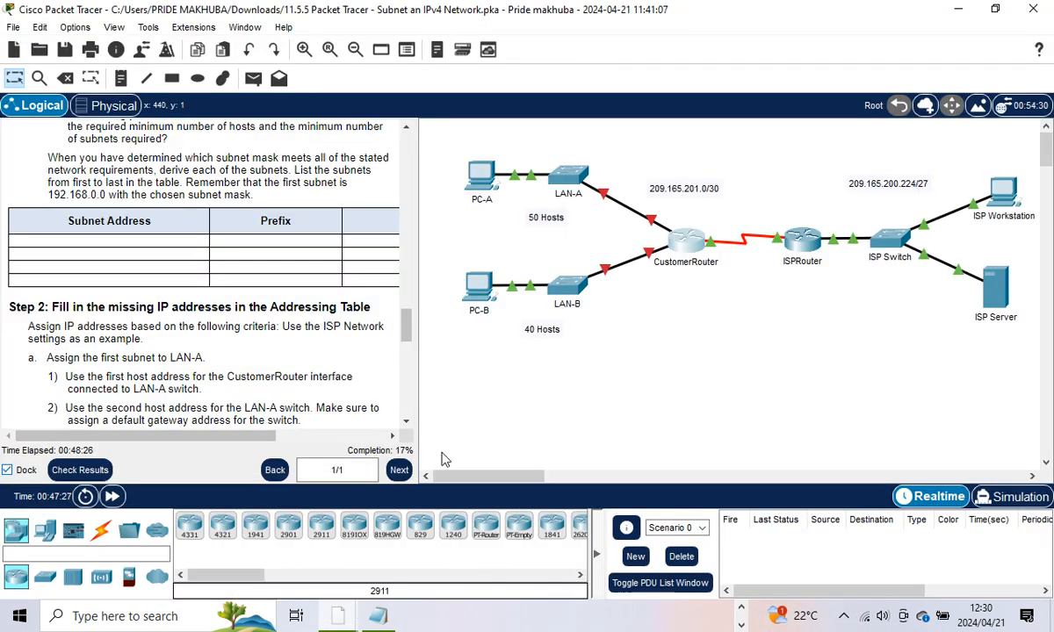
# Step: Undock the instructions, check results (4/23, IP items incorrect), then minimize Packet Tracer
pyautogui.moveTo(416, 220); pyautogui.dragTo(278, 221)
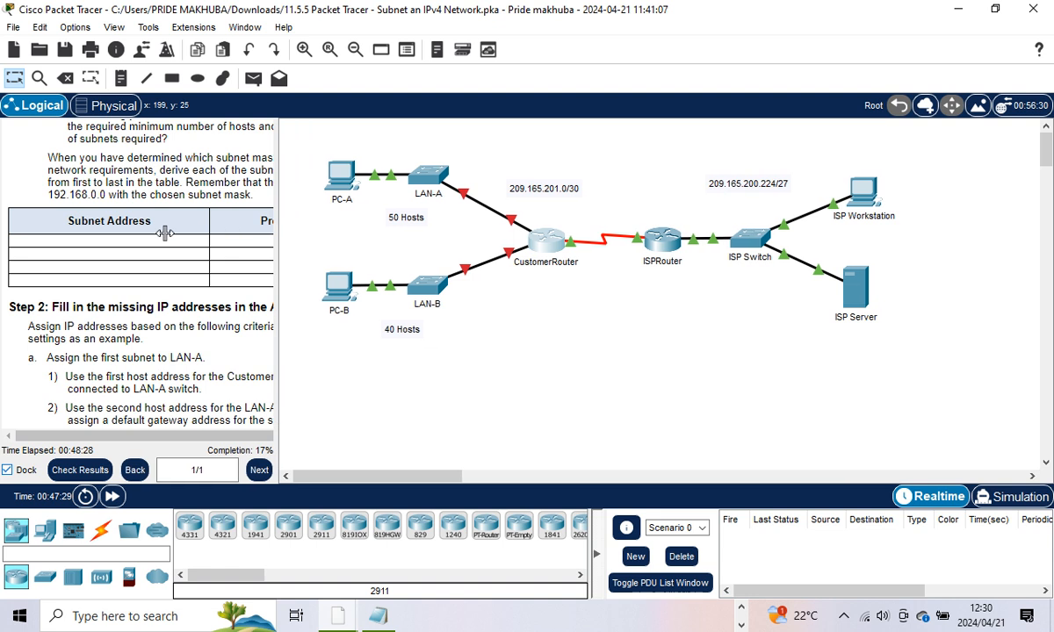
pyautogui.click(8, 469)
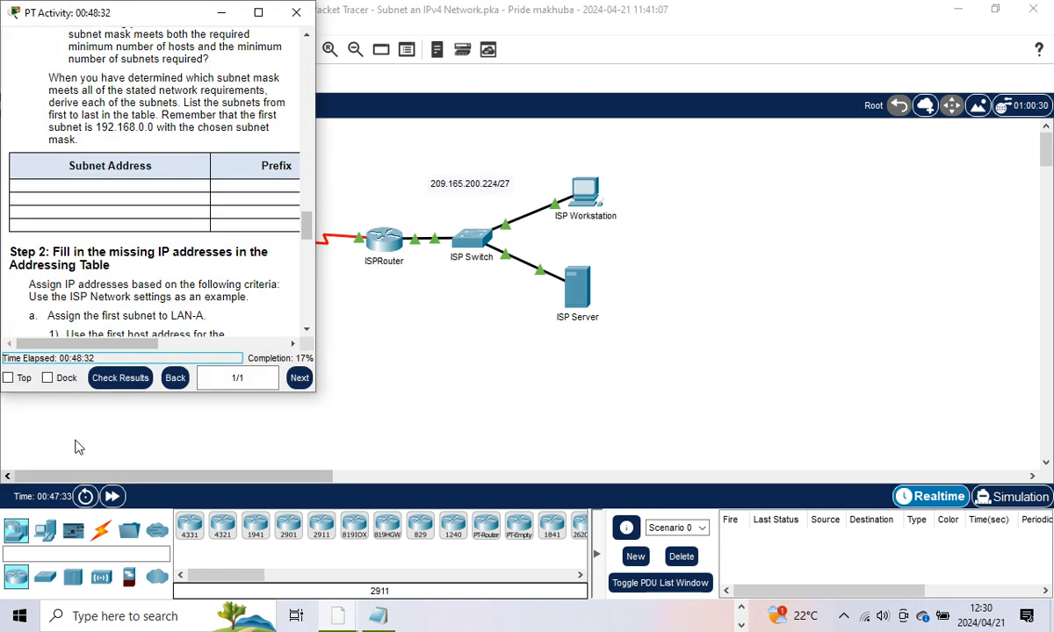
pyautogui.click(112, 377)
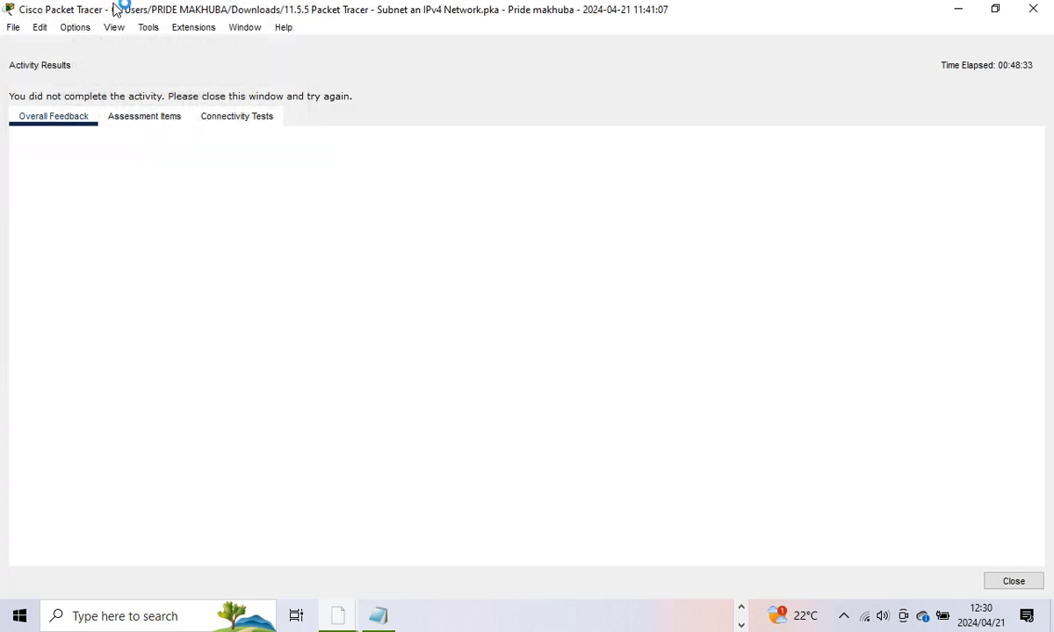
pyautogui.click(158, 116)
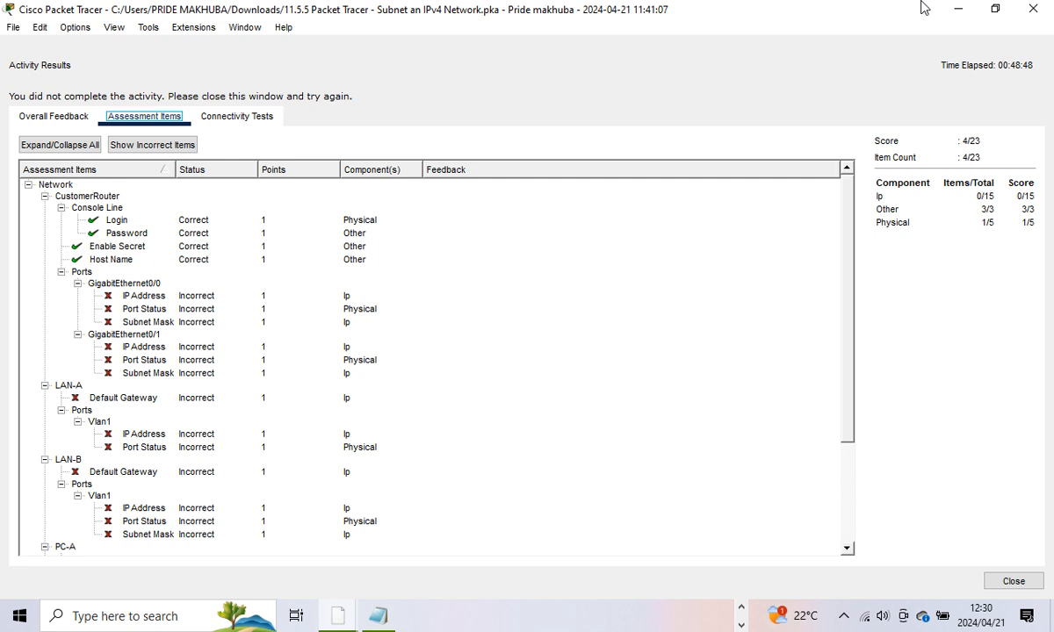
pyautogui.click(957, 9)
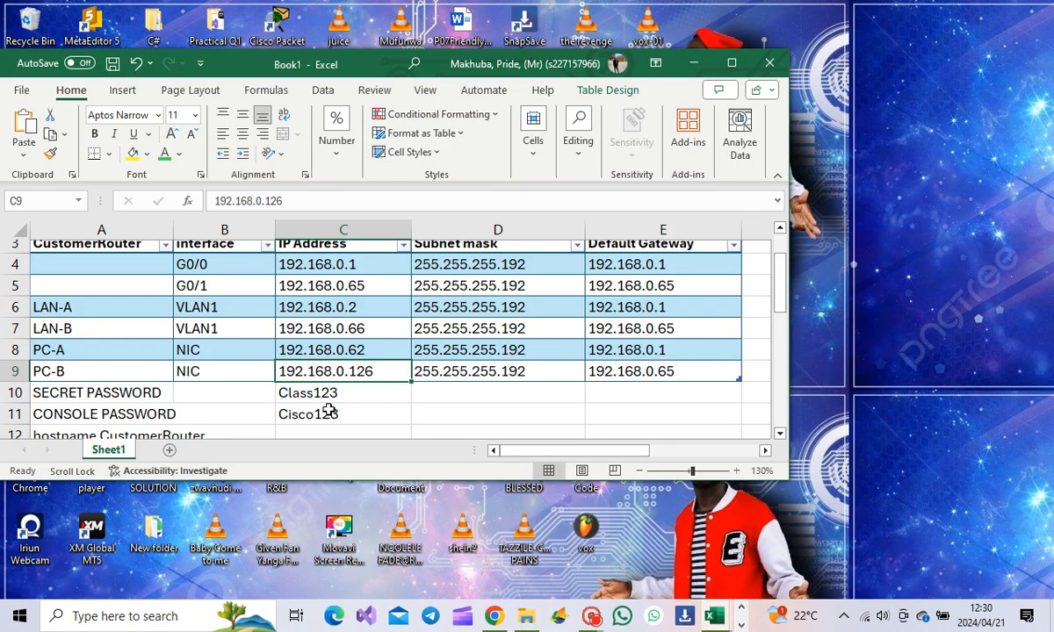
# Step: Close the Activity Results window and minimize the activity instructions
pyautogui.scroll(1, 405, 369)
pyautogui.click(740, 626)
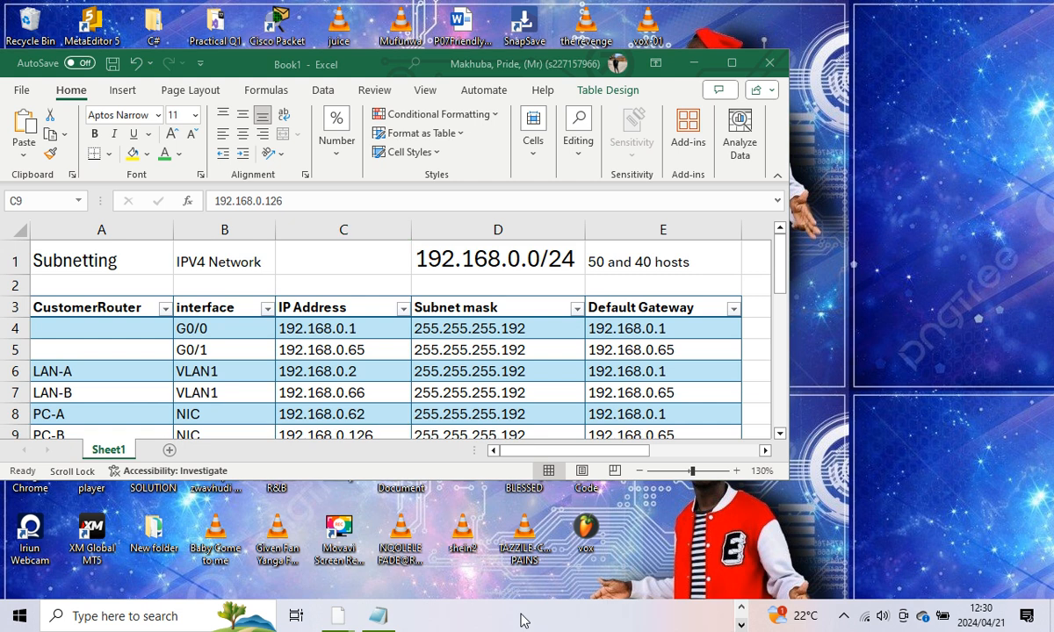
pyautogui.moveTo(348, 610)
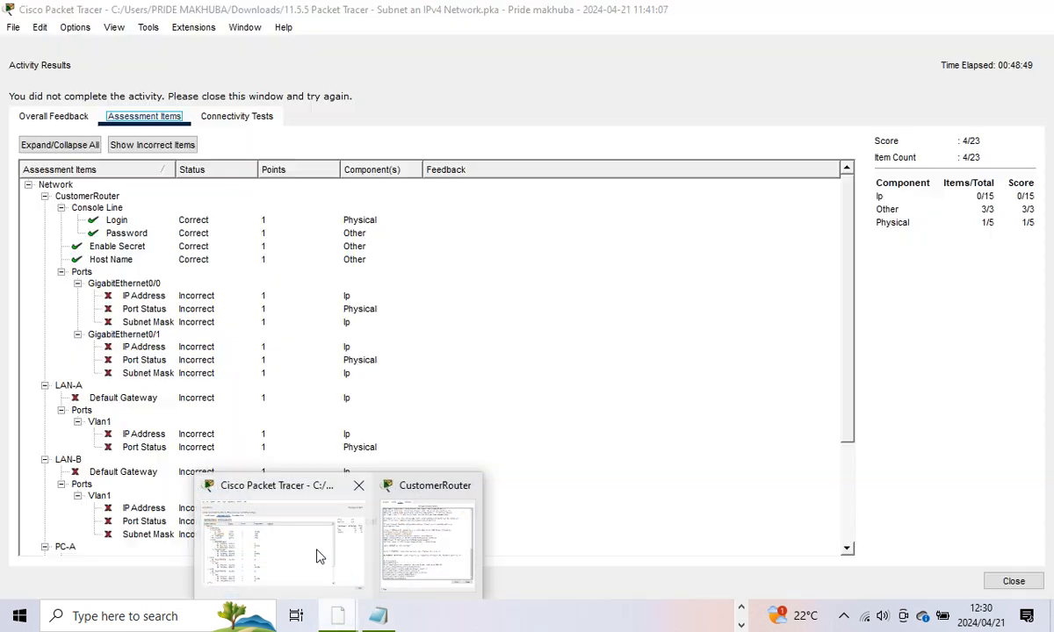
pyautogui.click(318, 555)
pyautogui.click(1013, 582)
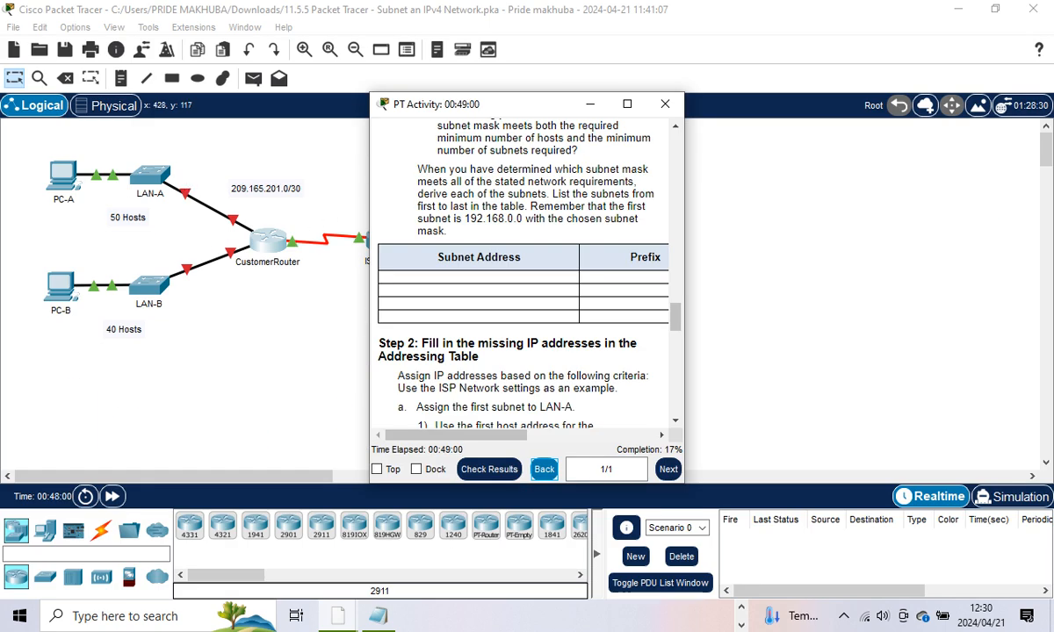
pyautogui.click(591, 104)
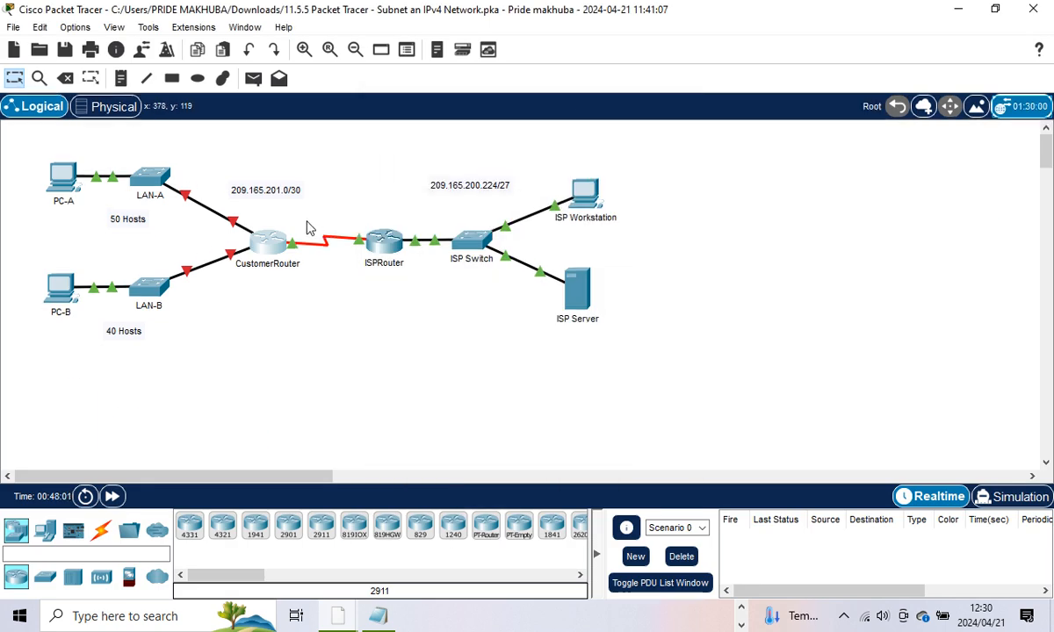
# Step: Log into CustomerRouter's CLI with the console password and enable secret, docking it right
pyautogui.click(264, 239)
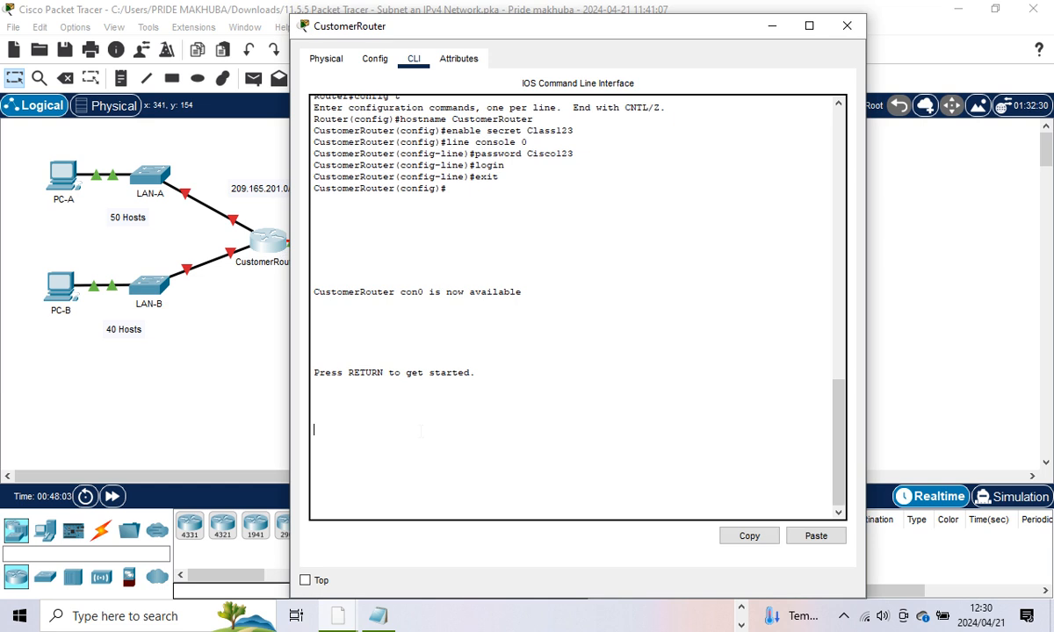
pyautogui.press('Return')
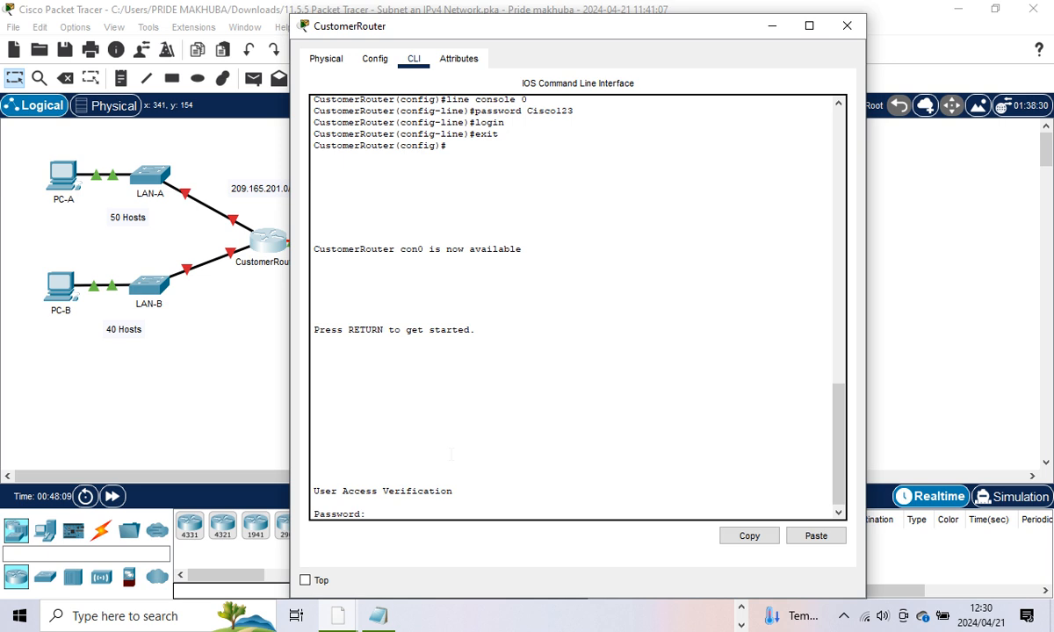
pyautogui.press('Return')
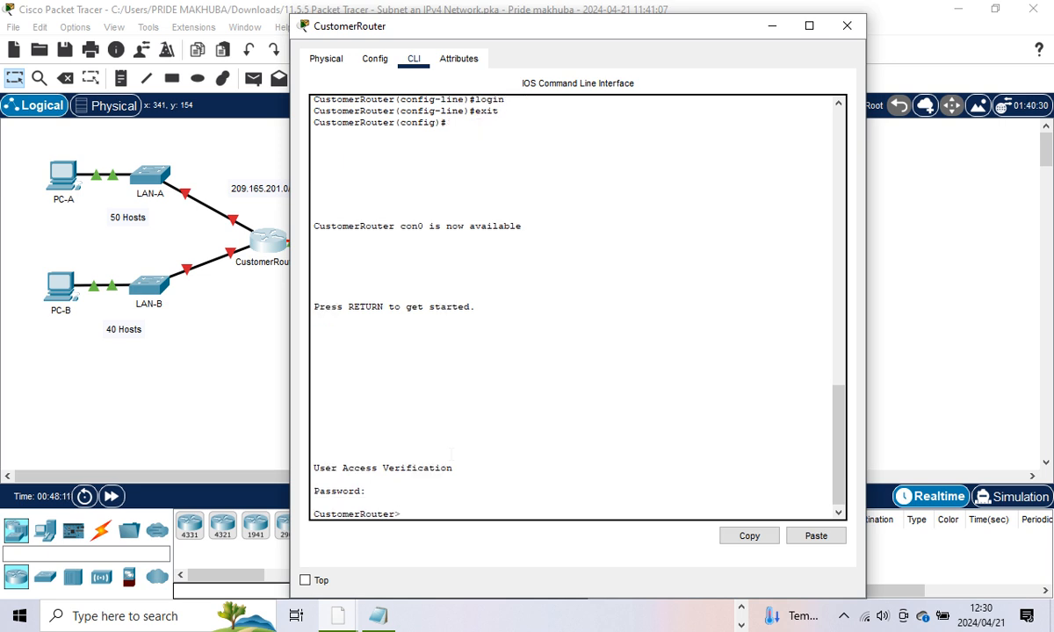
pyautogui.write('enable')
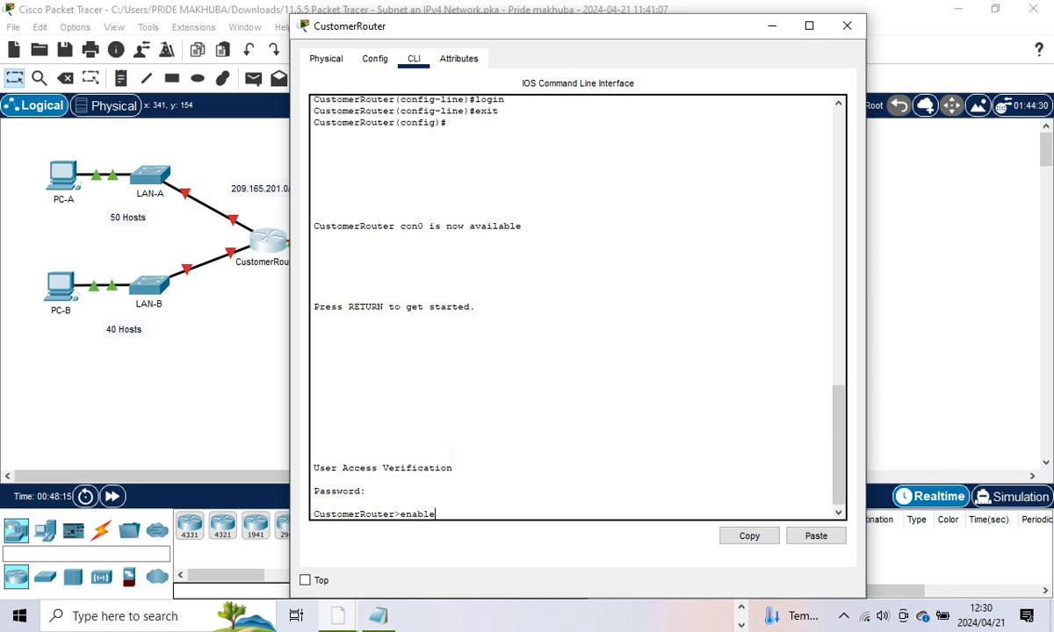
pyautogui.press('Return')
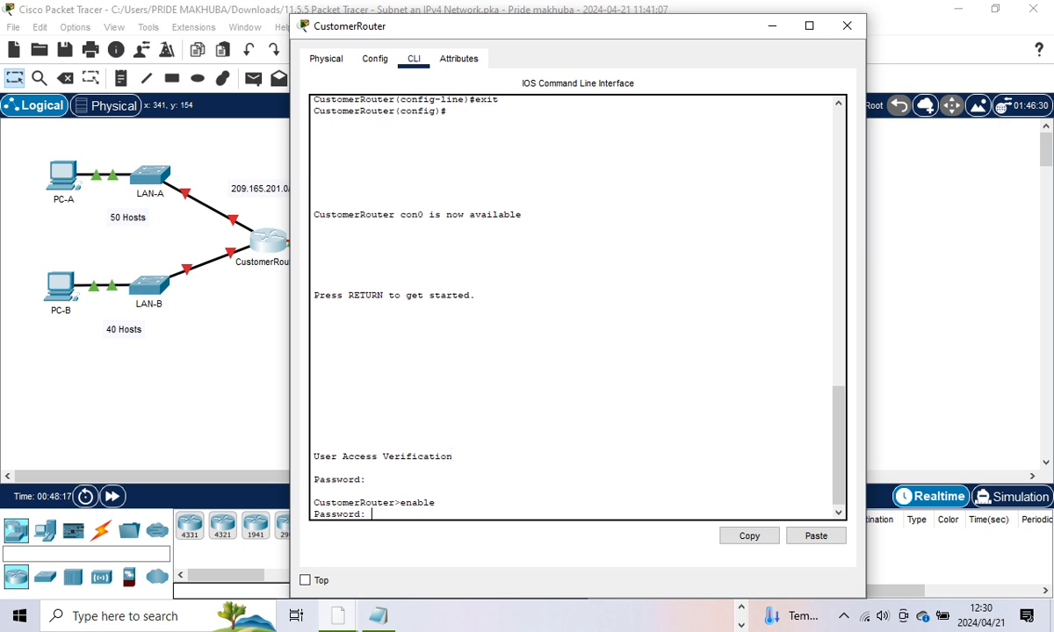
pyautogui.press('Return')
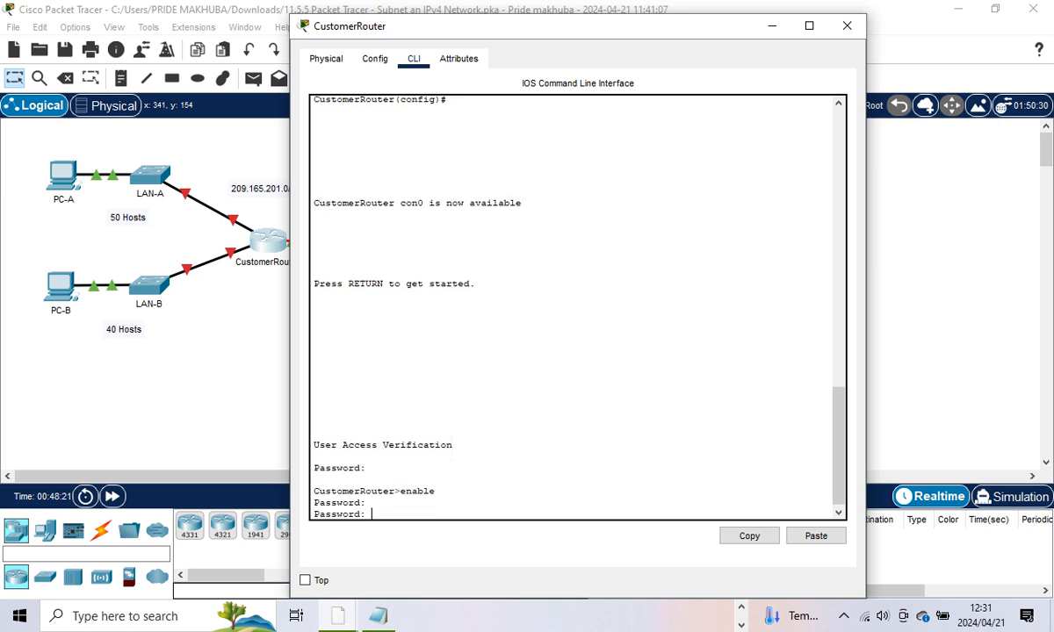
pyautogui.press('Return')
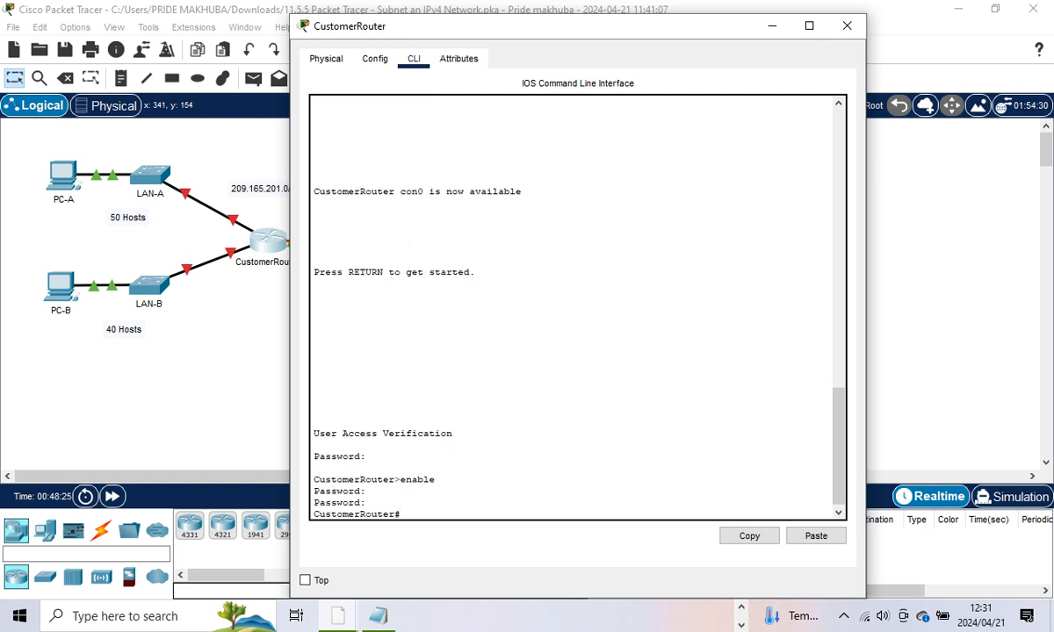
pyautogui.moveTo(657, 33); pyautogui.dragTo(1049, 19)
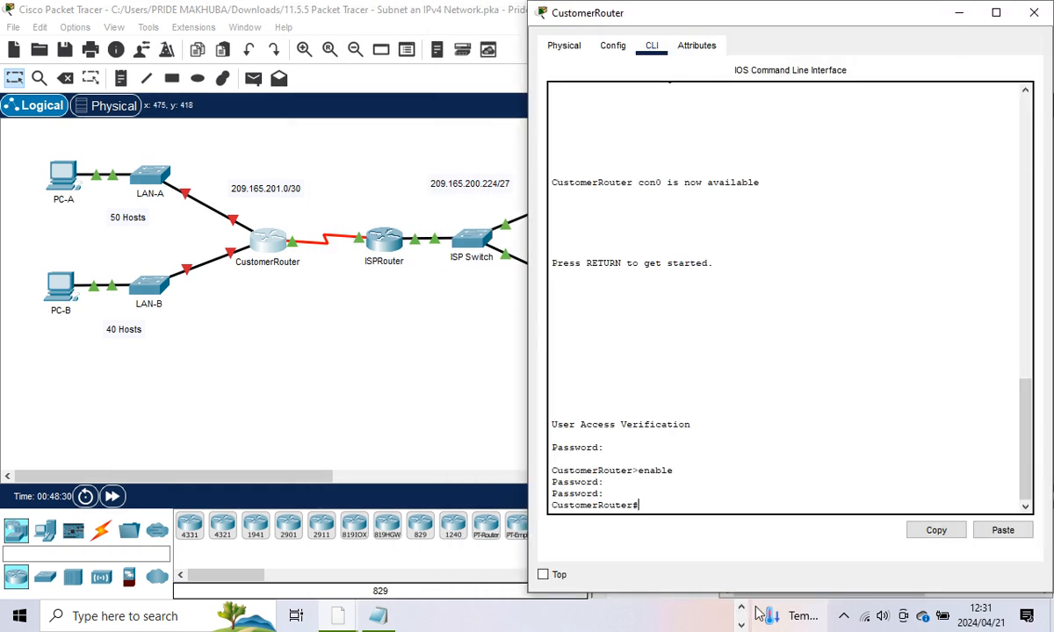
# Step: Place the Excel addressing plan on the left beside the router console
pyautogui.moveTo(716, 619)
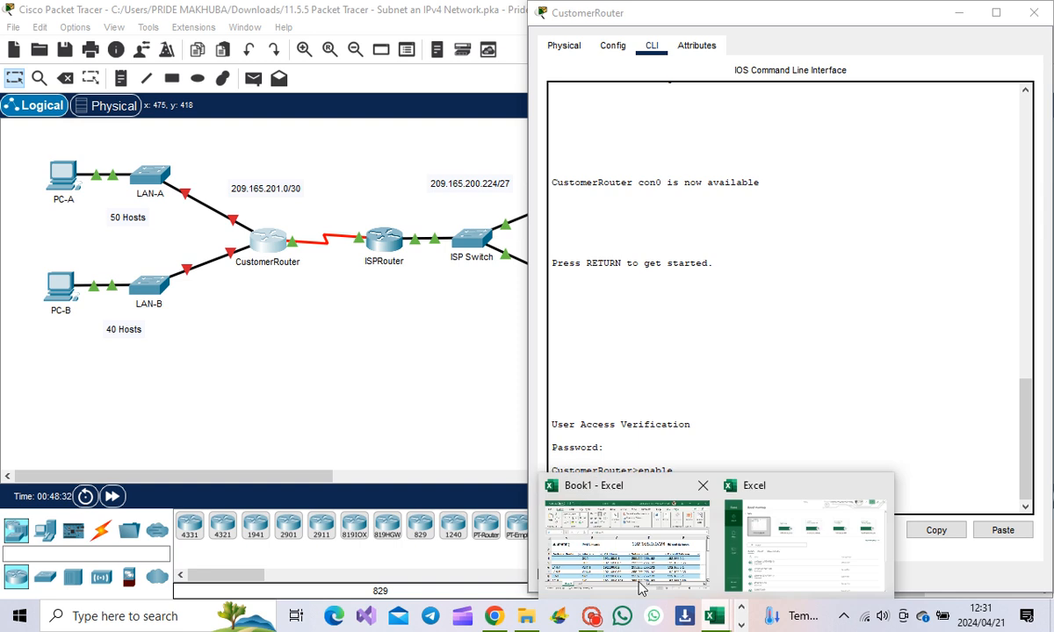
pyautogui.click(629, 508)
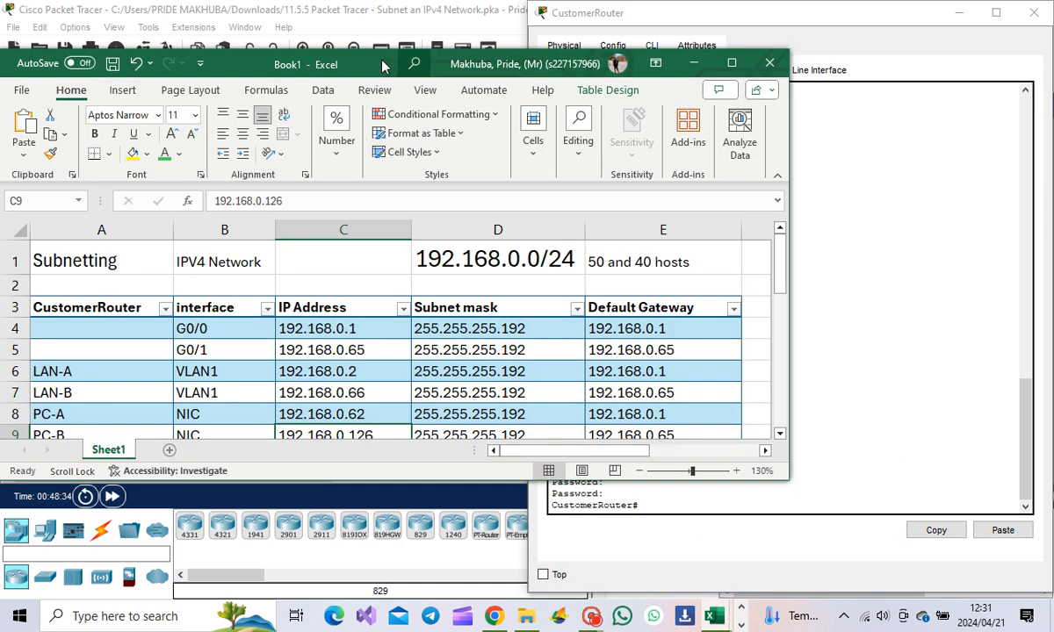
pyautogui.moveTo(380, 67); pyautogui.dragTo(1, 66)
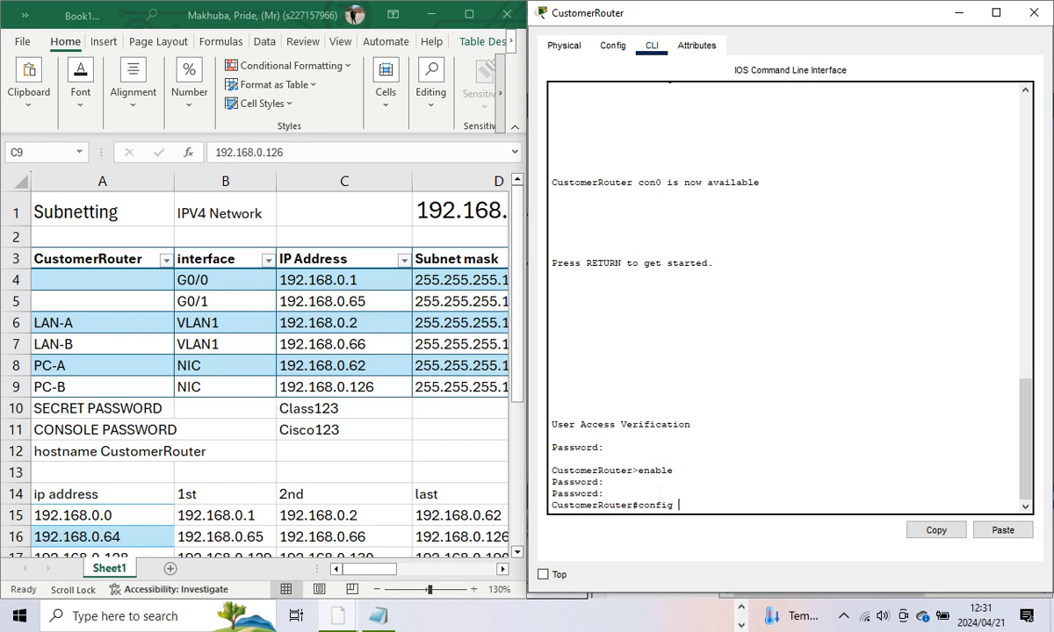
# Step: Configure G0/0 with 192.168.0.1 255.255.255.192 and enable it with no shutdown
pyautogui.press('Return')
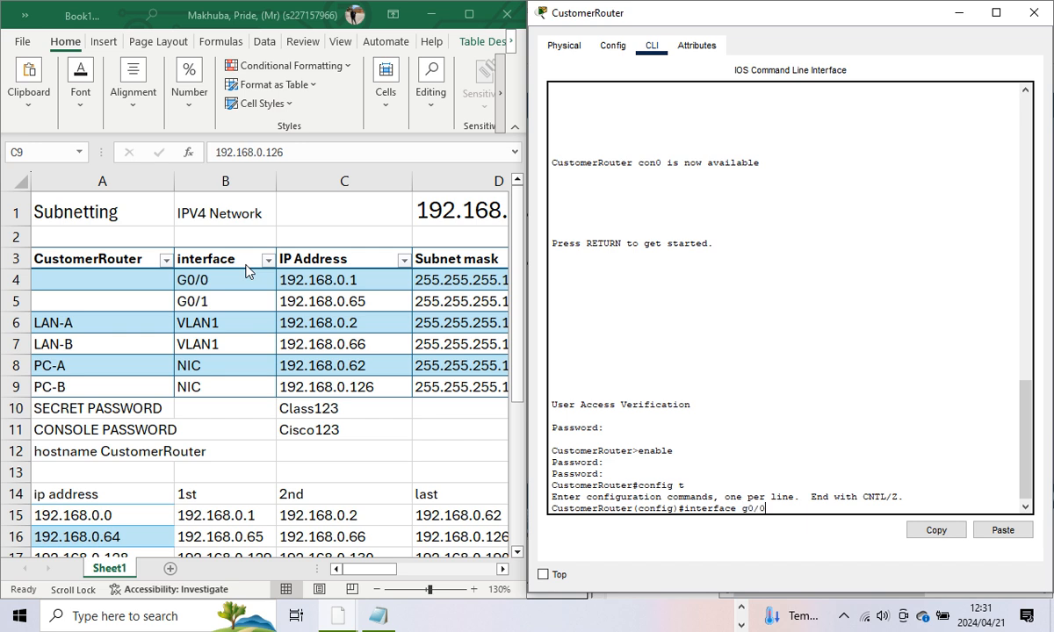
pyautogui.press('Return')
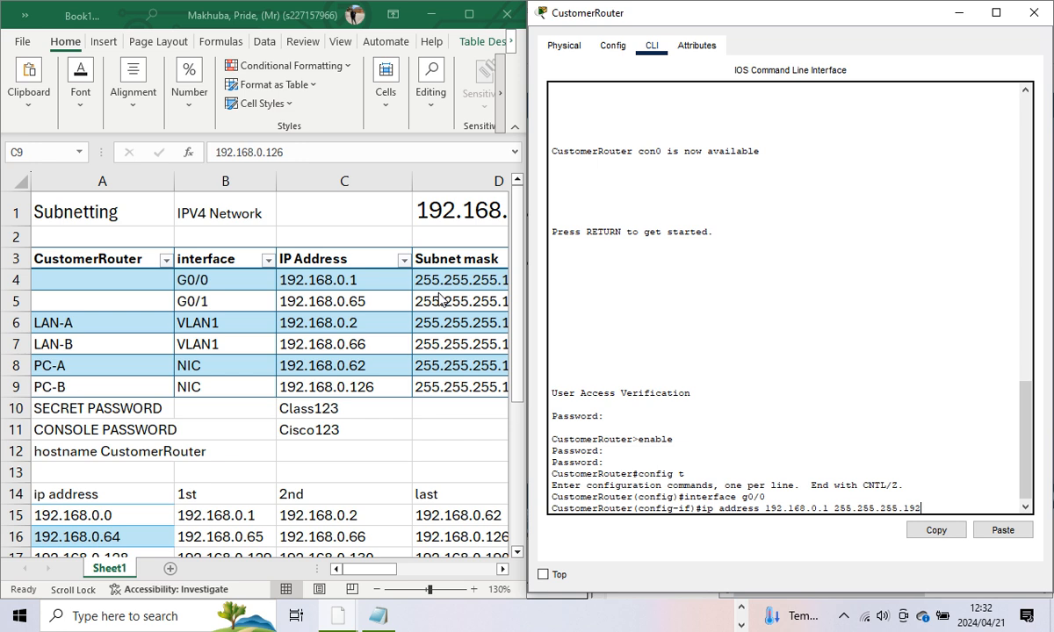
pyautogui.press('Return')
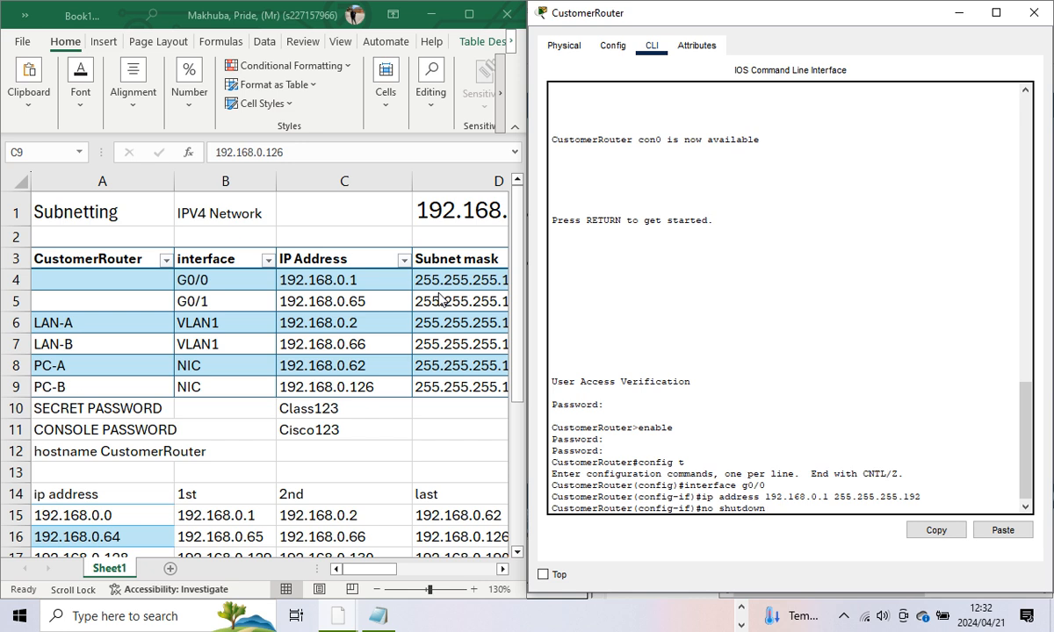
pyautogui.press('Return')
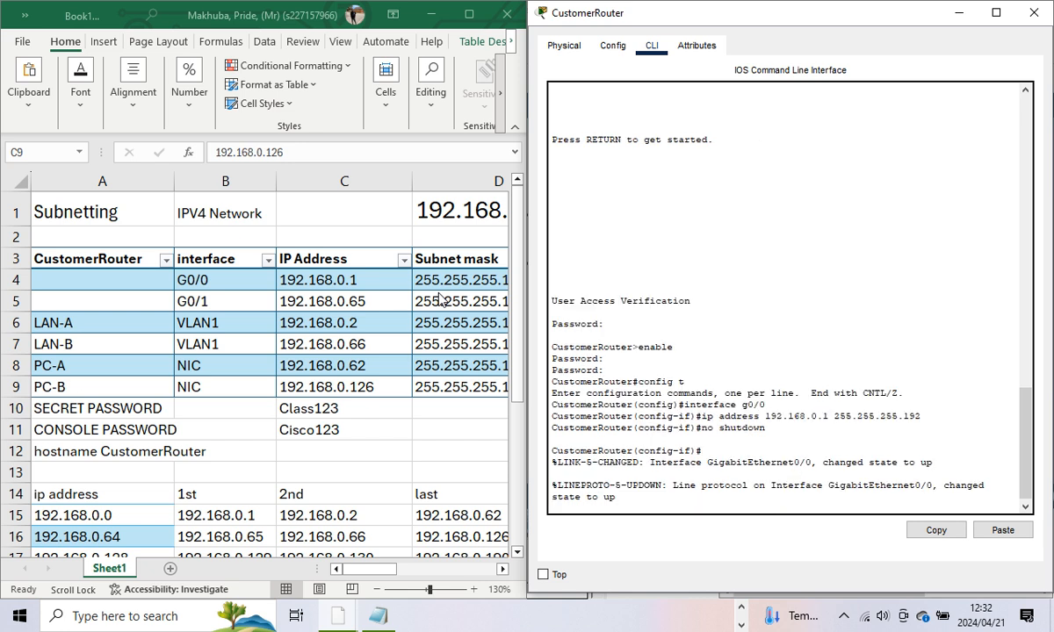
pyautogui.press('Return')
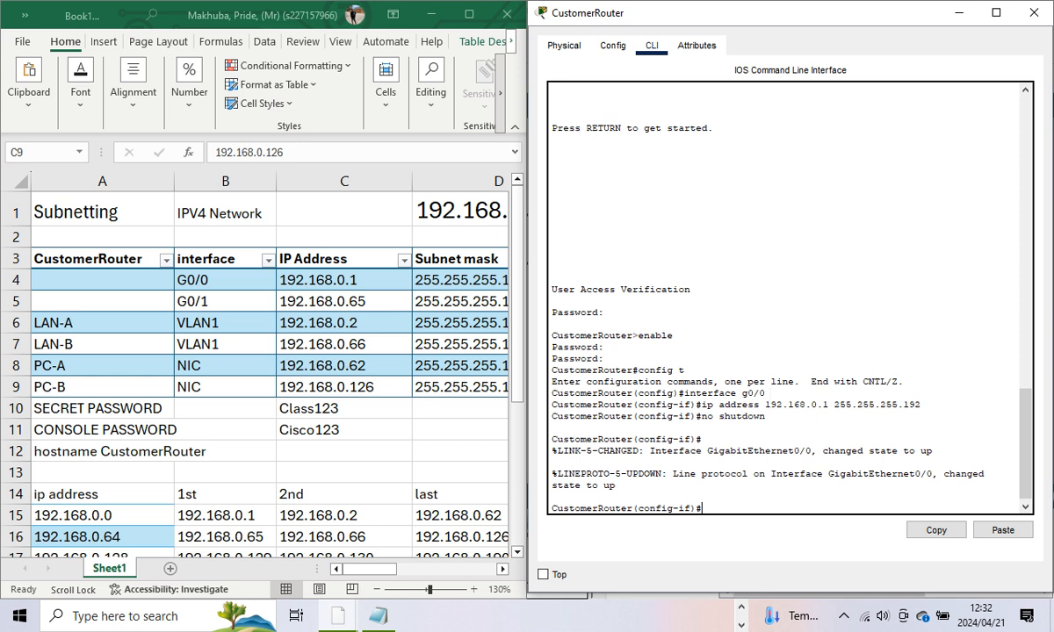
pyautogui.write('in')
pyautogui.press('BackSpace')
# Step: Configure G0/1 with 192.168.0.65 255.255.255.192 and enable it with no shutdown
pyautogui.write('terface')
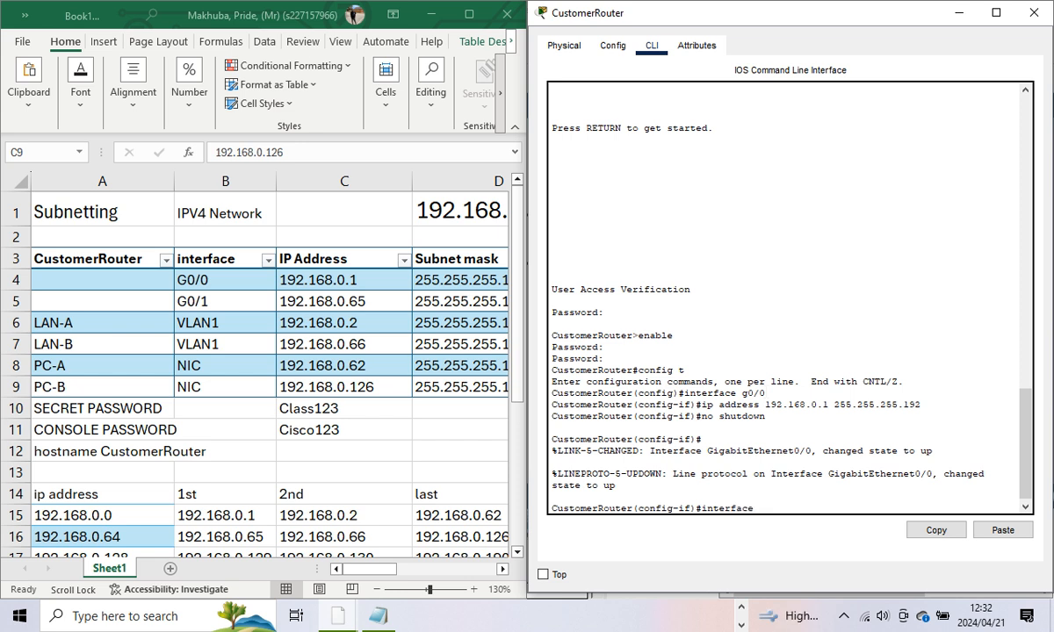
pyautogui.write(' g0/1')
pyautogui.press('Return')
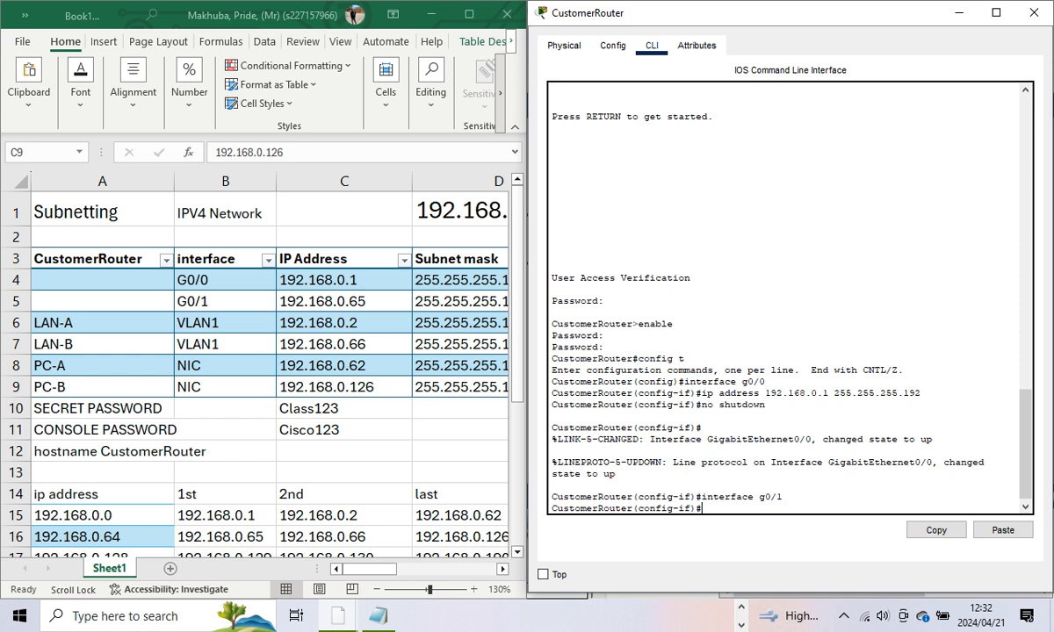
pyautogui.write('ip address 192.168.0.')
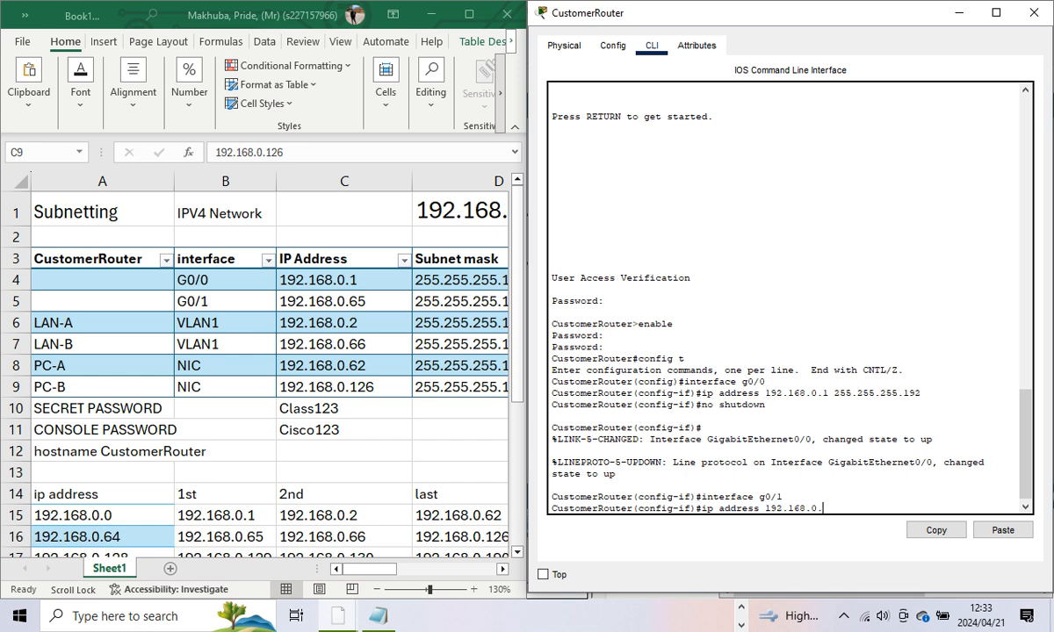
pyautogui.write('65 255.255.255.192')
pyautogui.press('Return')
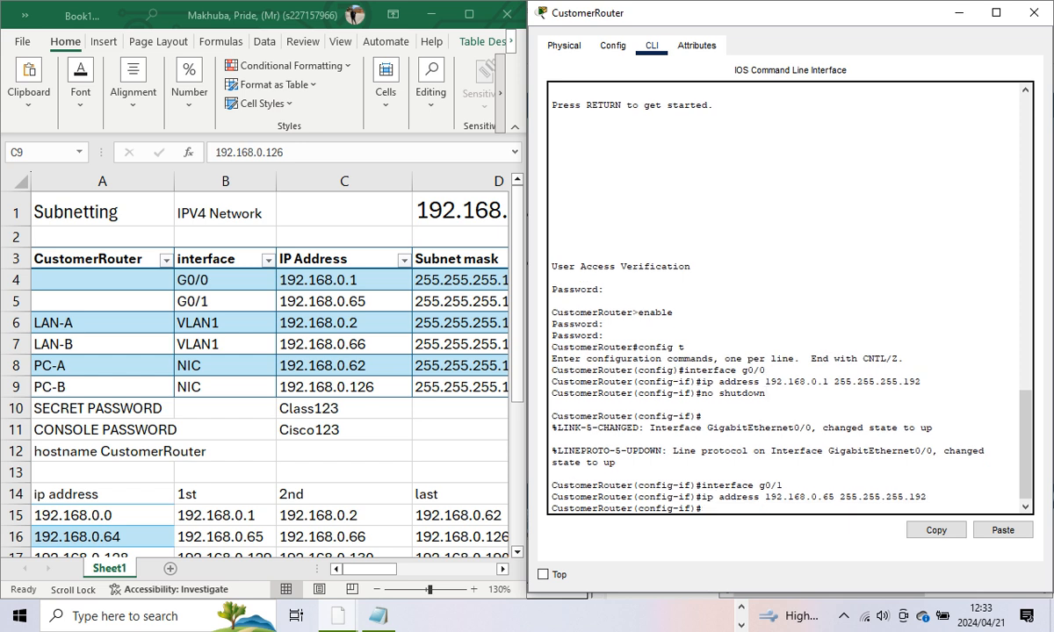
pyautogui.write('no shutdown')
pyautogui.press('Return')
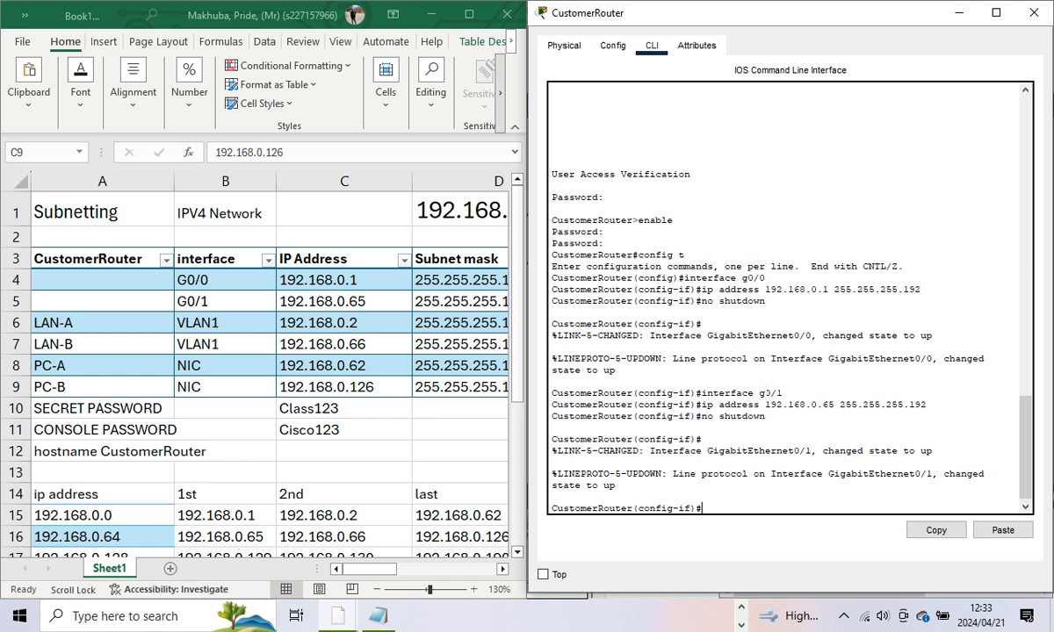
# Step: Exit interface and global configuration modes back to the privileged prompt
pyautogui.write('exit')
pyautogui.press('Return')
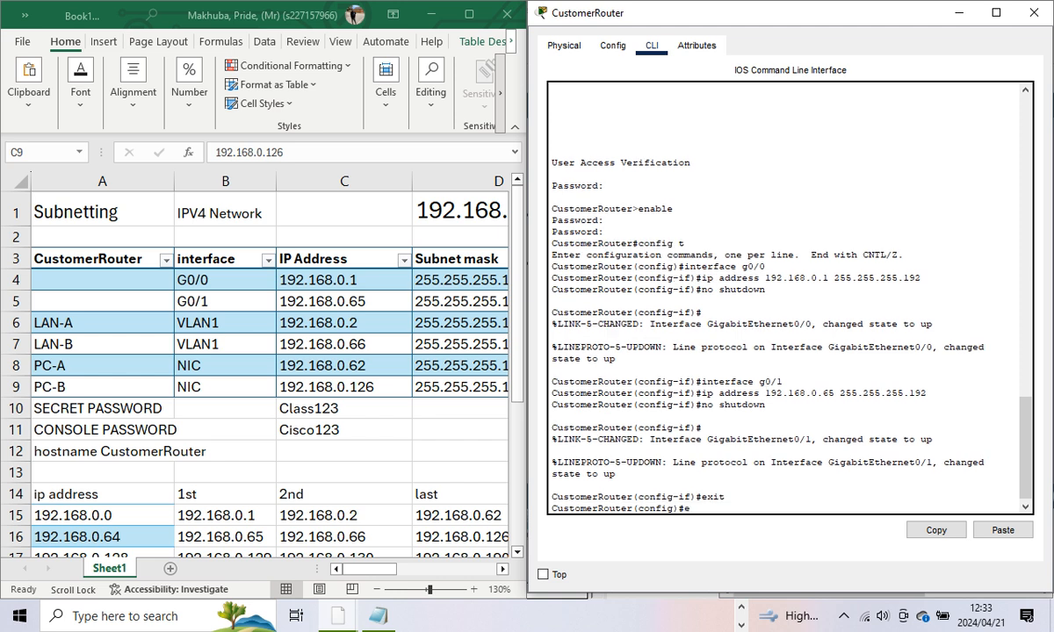
pyautogui.write('exit')
pyautogui.press('Return')
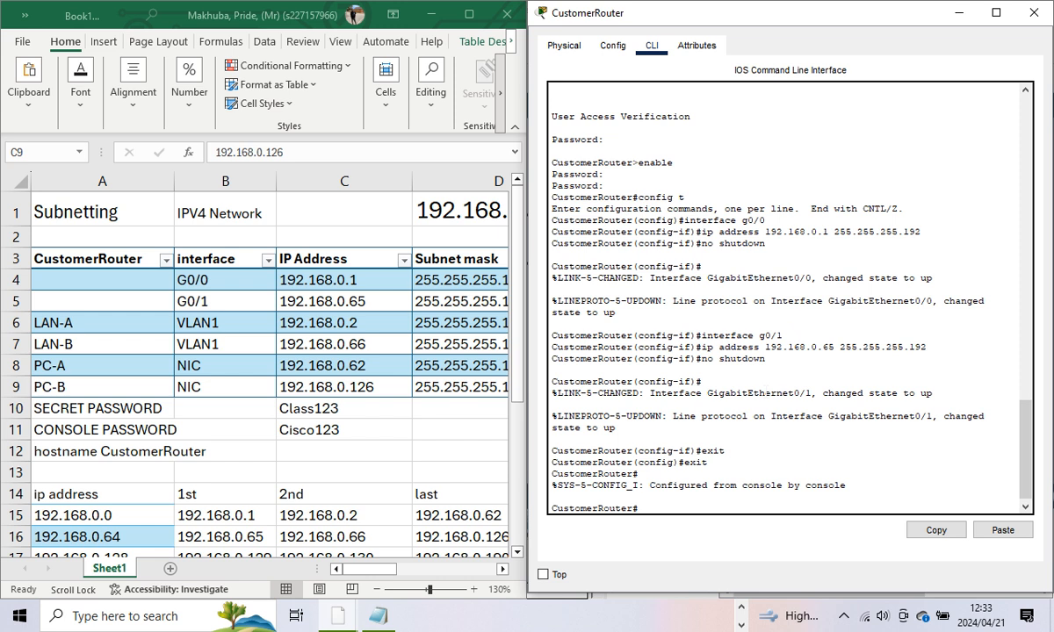
# Step: Save CustomerRouter's running-config to startup-config and show its Physical view
pyautogui.write('copy running-config')
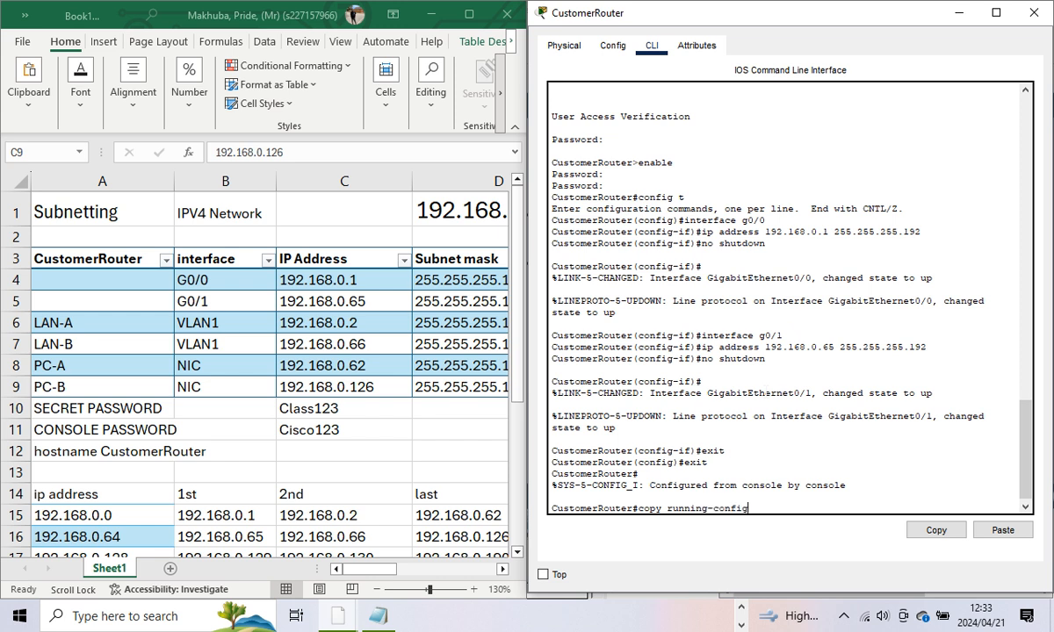
pyautogui.write(' start')
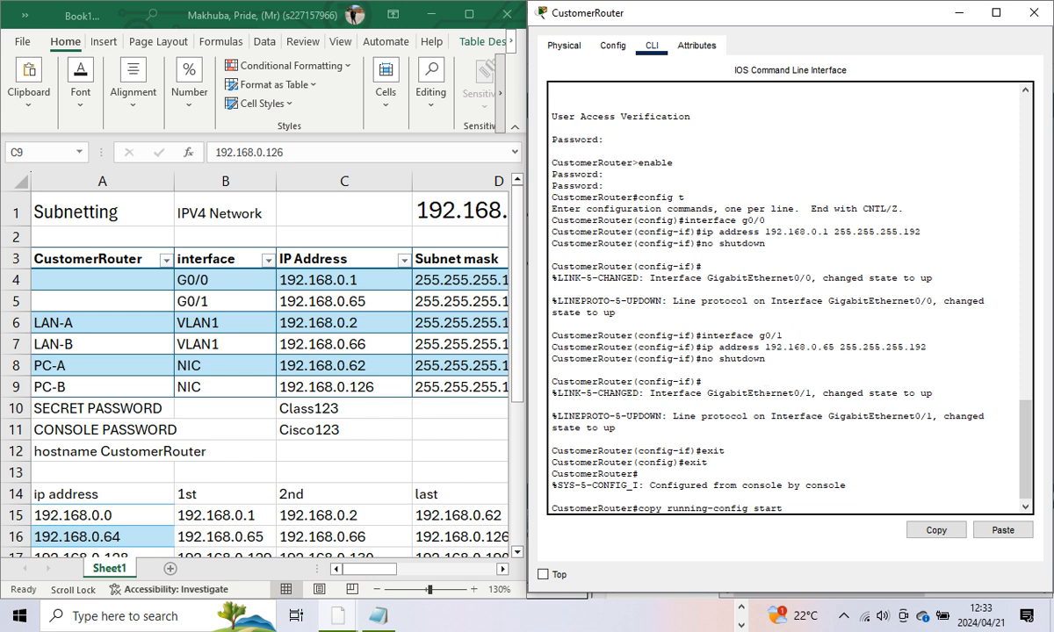
pyautogui.write('up-config')
pyautogui.press('Return')
pyautogui.press('Return')
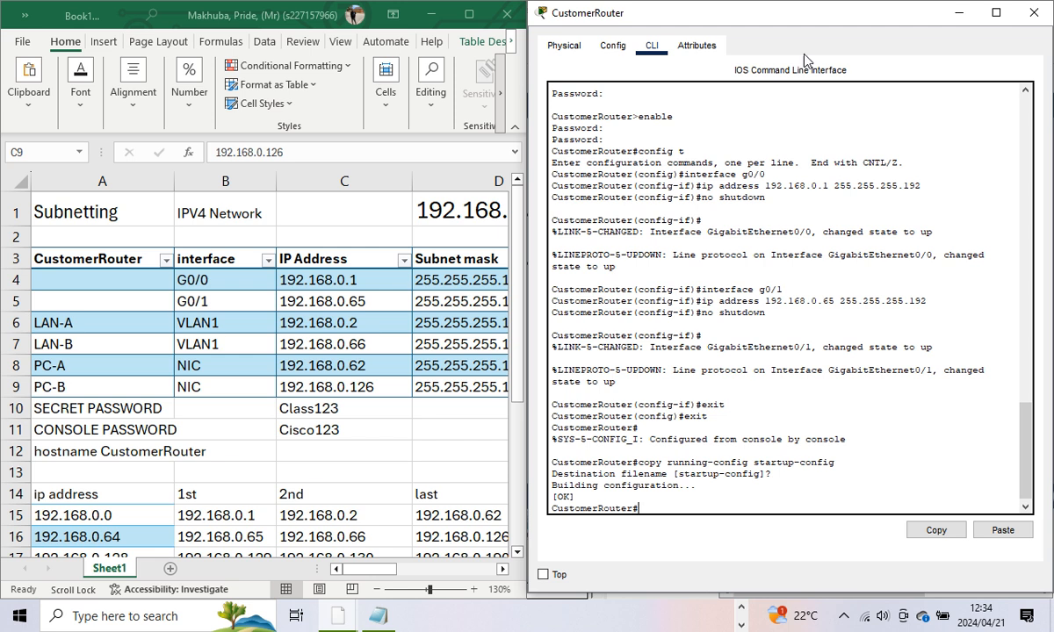
pyautogui.click(760, 58)
pyautogui.click(562, 46)
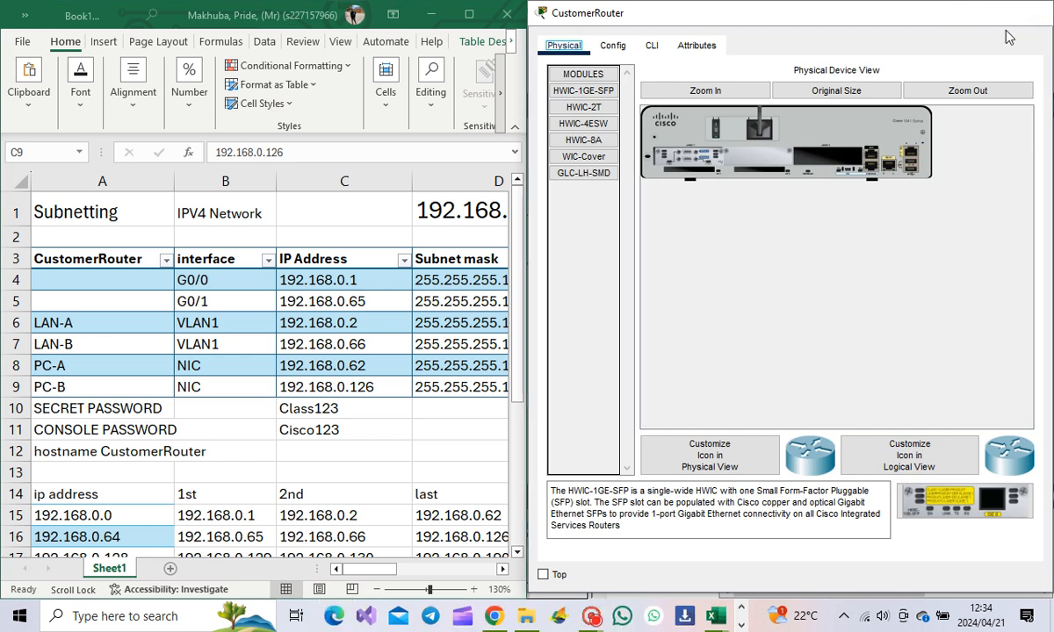
# Step: Check the activity results: 10/23, with LAN-A, LAN-B, PC-A and PC-B items still incorrect
pyautogui.click(1031, 13)
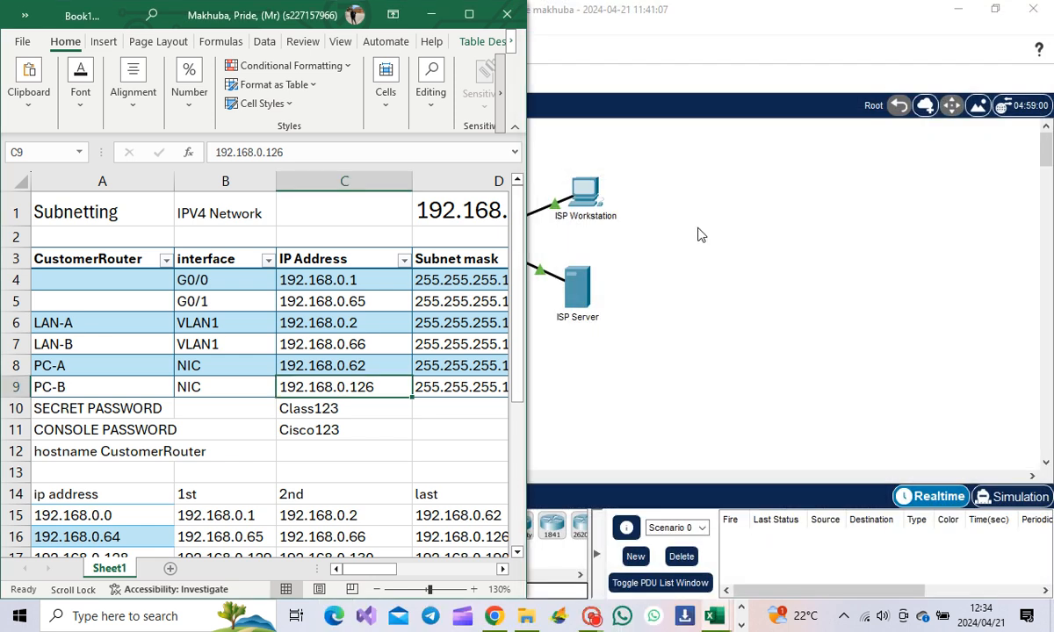
pyautogui.click(430, 13)
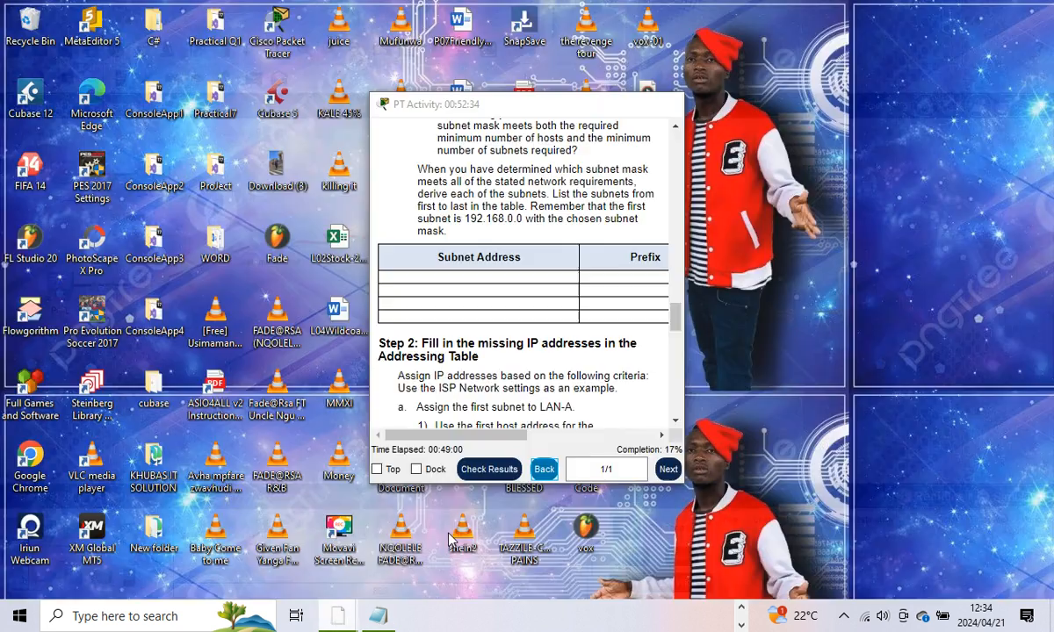
pyautogui.click(435, 485)
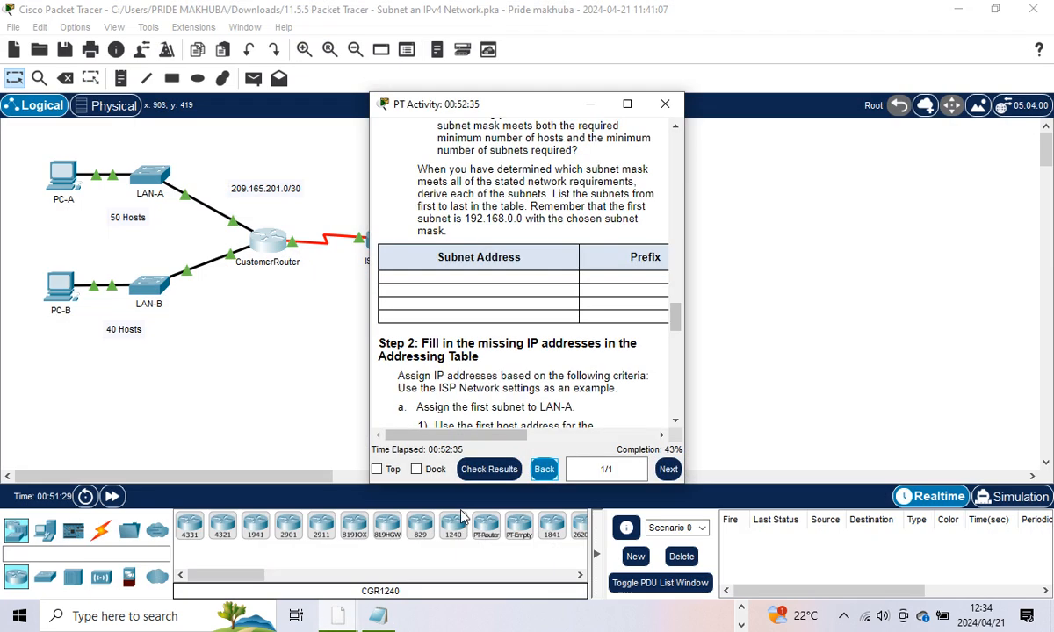
pyautogui.click(480, 470)
pyautogui.click(144, 116)
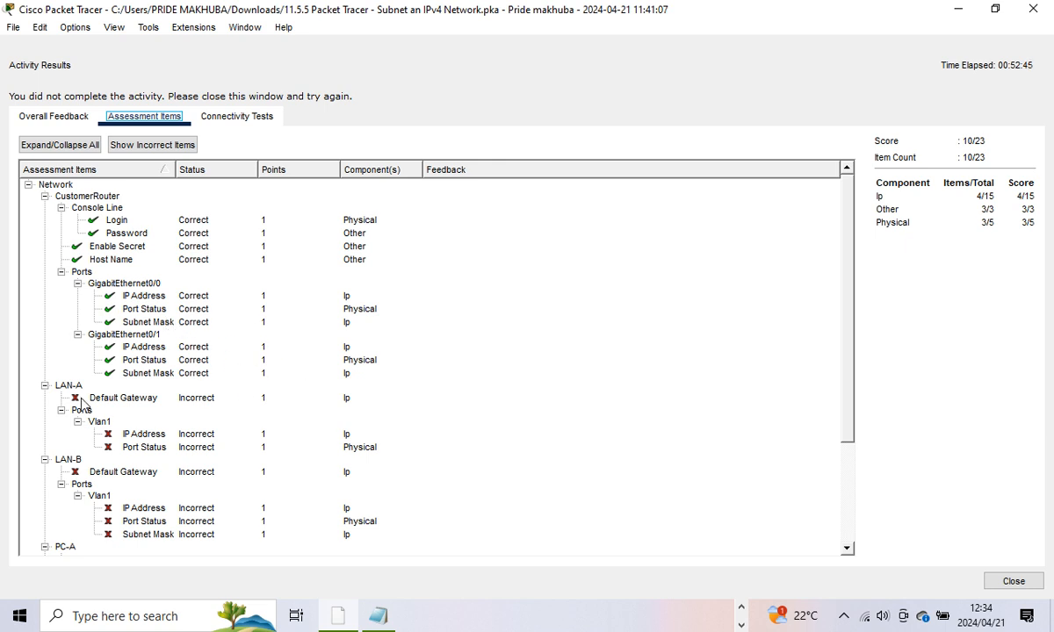
pyautogui.scroll(-3, 81, 404)
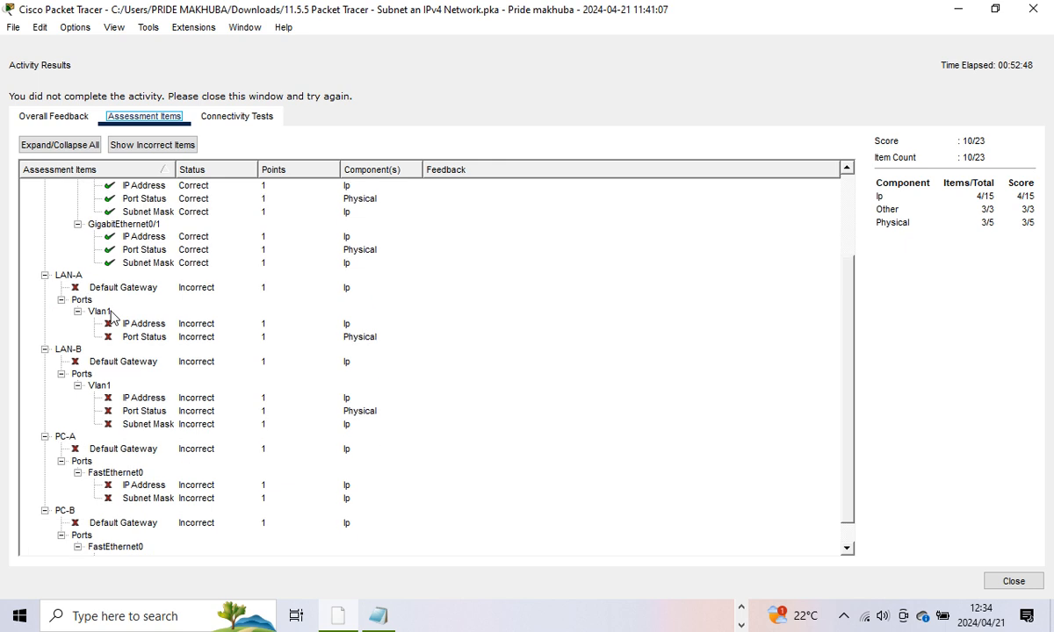
pyautogui.scroll(-1, 109, 307)
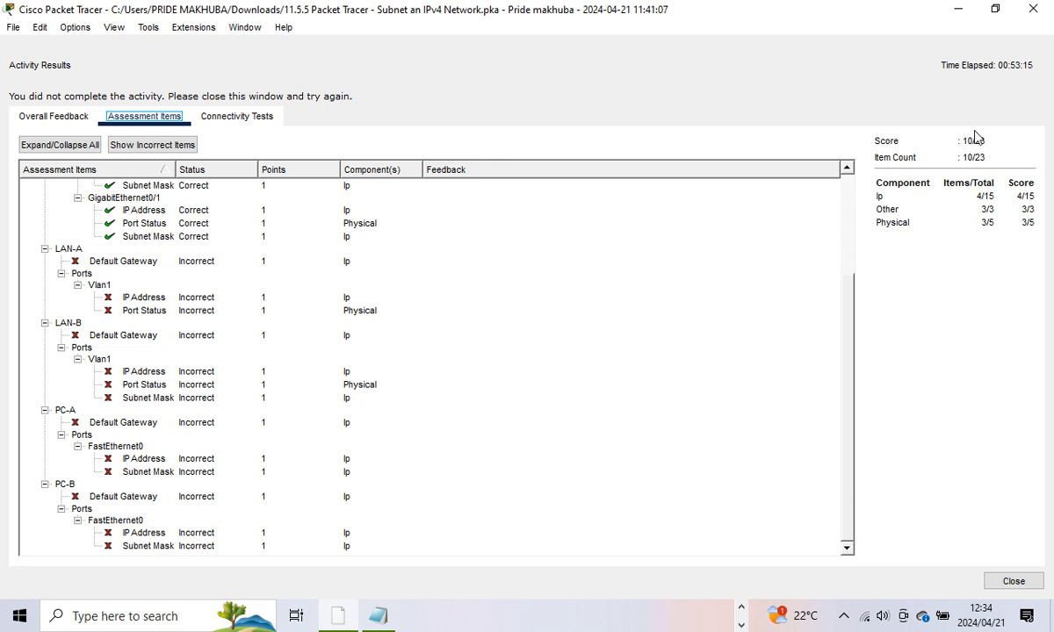
pyautogui.click(1014, 581)
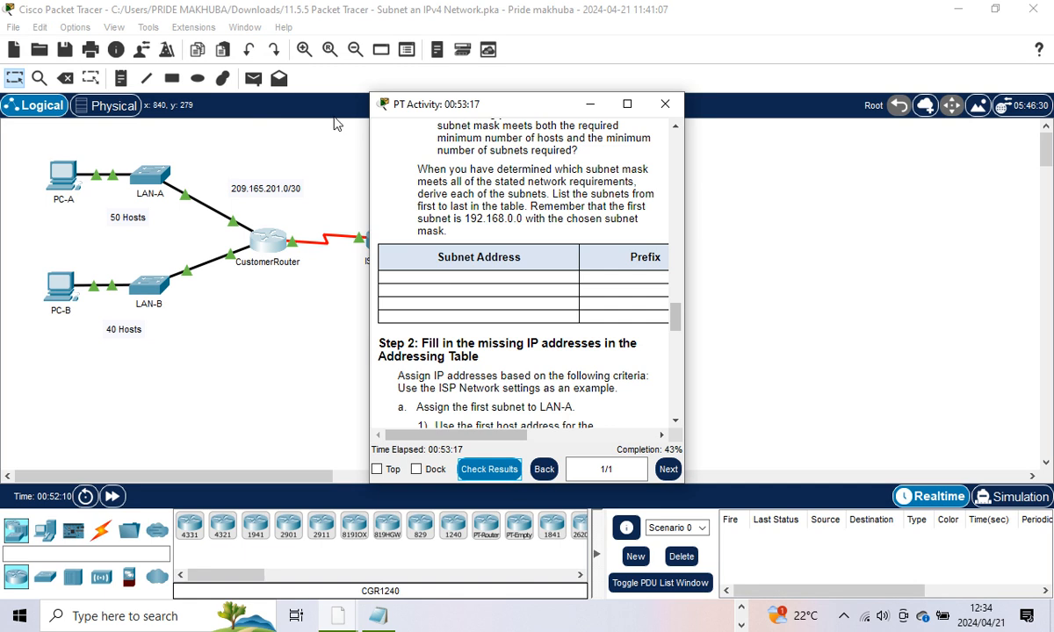
# Step: Open the LAN-A switch's CLI and start a console session
pyautogui.click(150, 177)
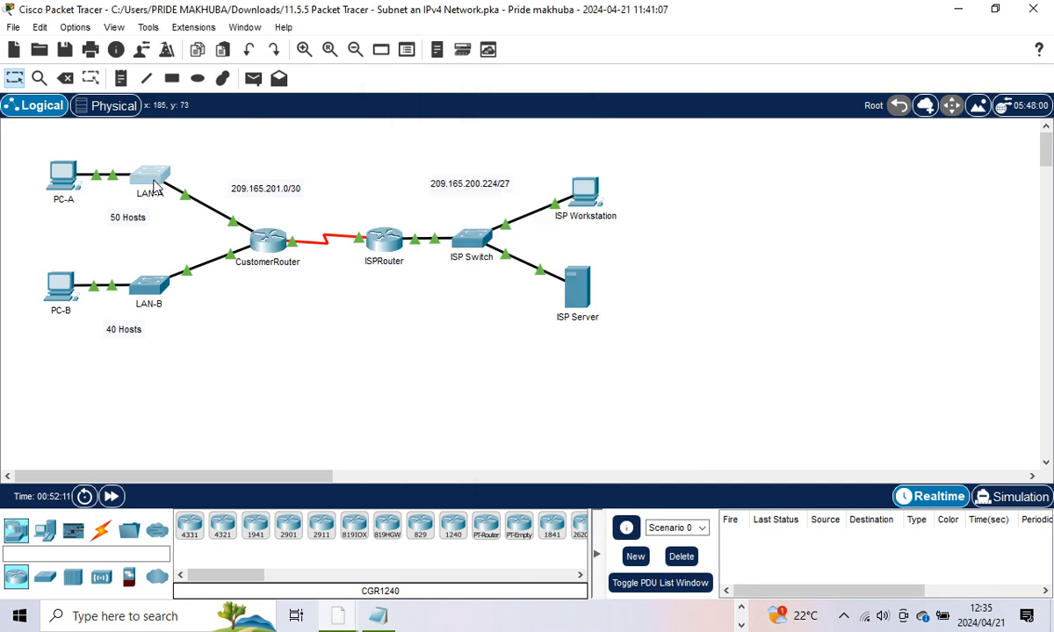
pyautogui.click(150, 177)
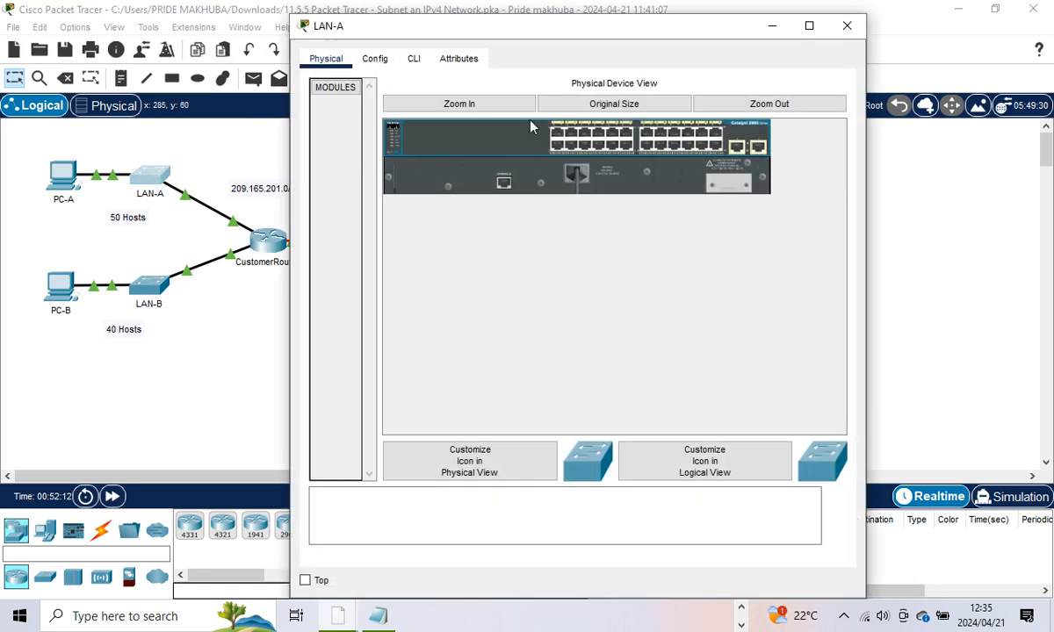
pyautogui.click(413, 59)
pyautogui.press('Return')
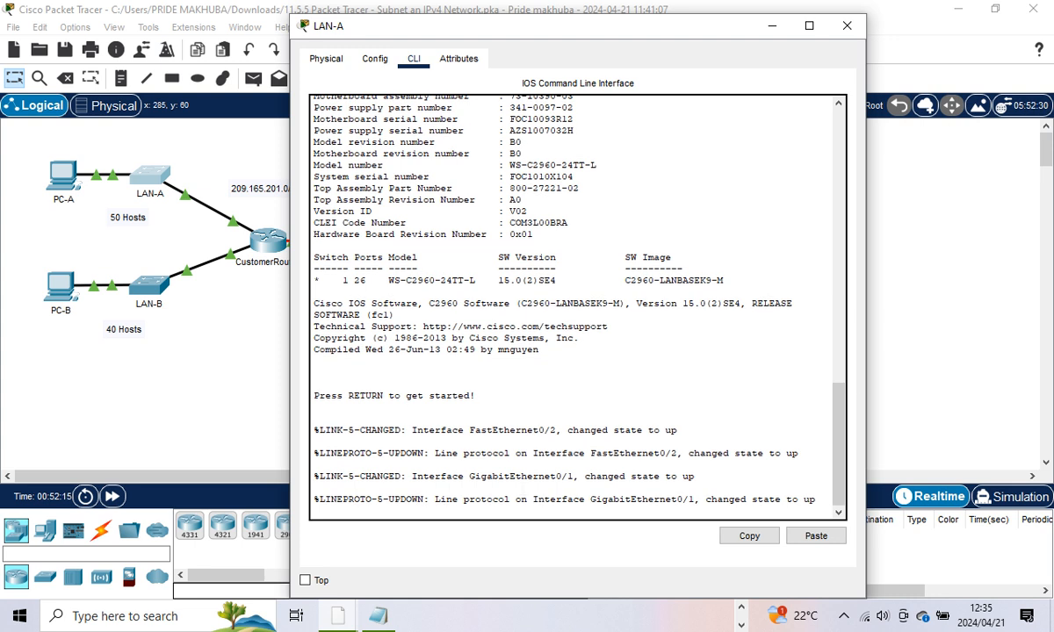
# Step: Enter privileged and global configuration mode on LAN-A and begin the ip default-gateway command
pyautogui.write('enable')
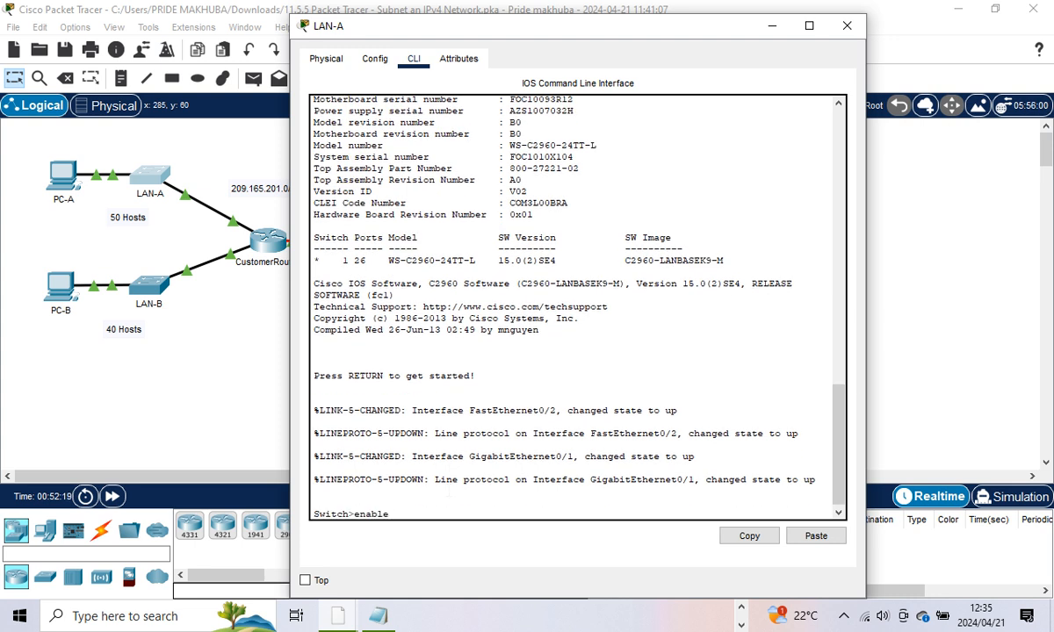
pyautogui.press('Return')
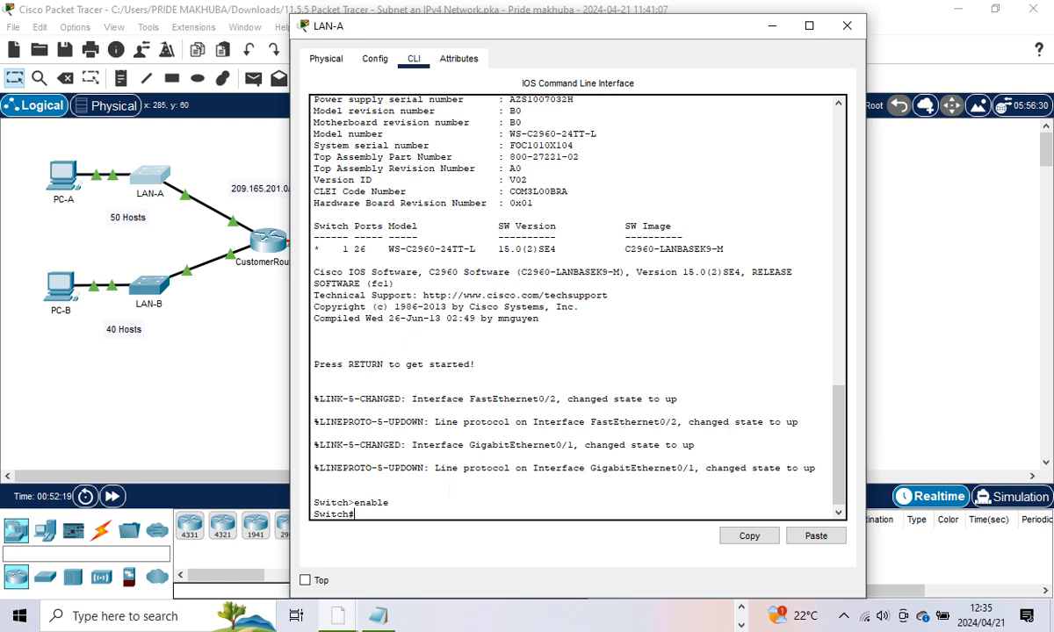
pyautogui.write('coin')
pyautogui.write('ig t')
pyautogui.press('Return')
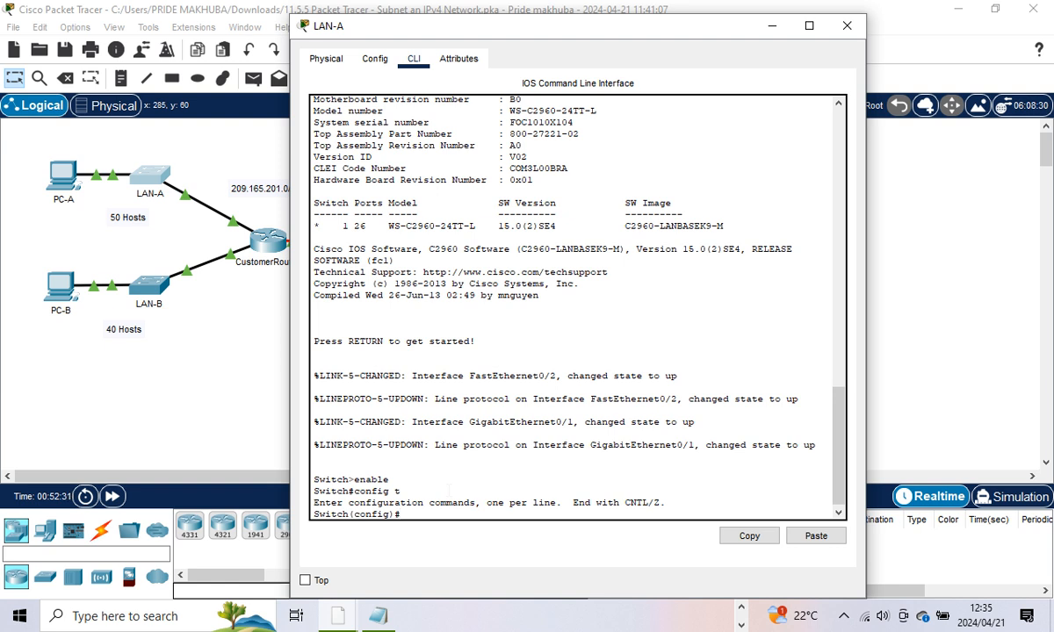
pyautogui.write('ip')
pyautogui.write(' de')
pyautogui.write('fau')
pyautogui.write('lt-')
pyautogui.write('gatw')
pyautogui.write('way')
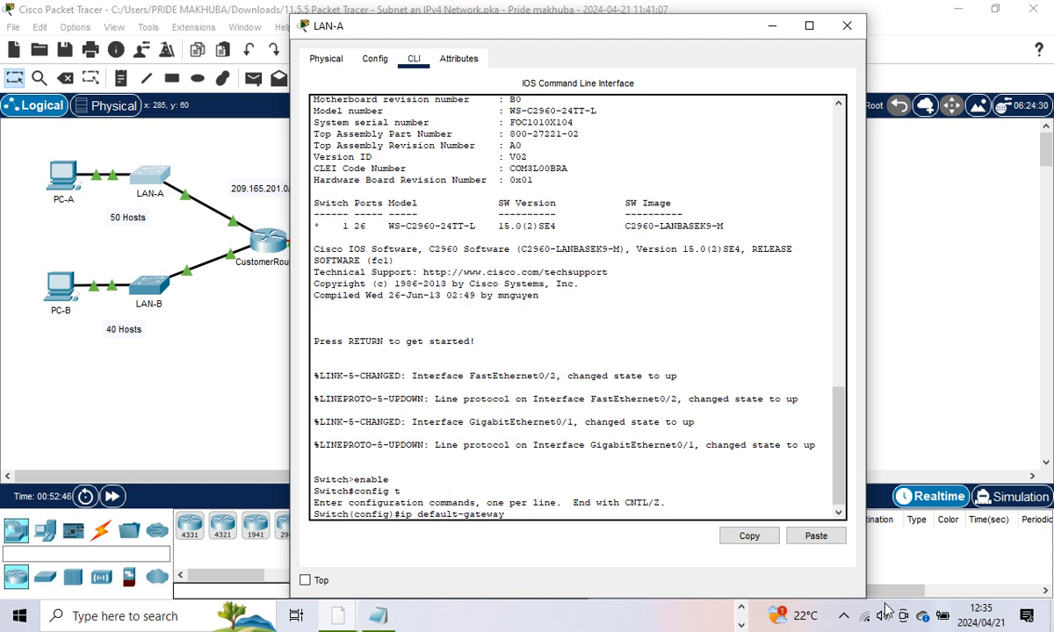
pyautogui.click(743, 608)
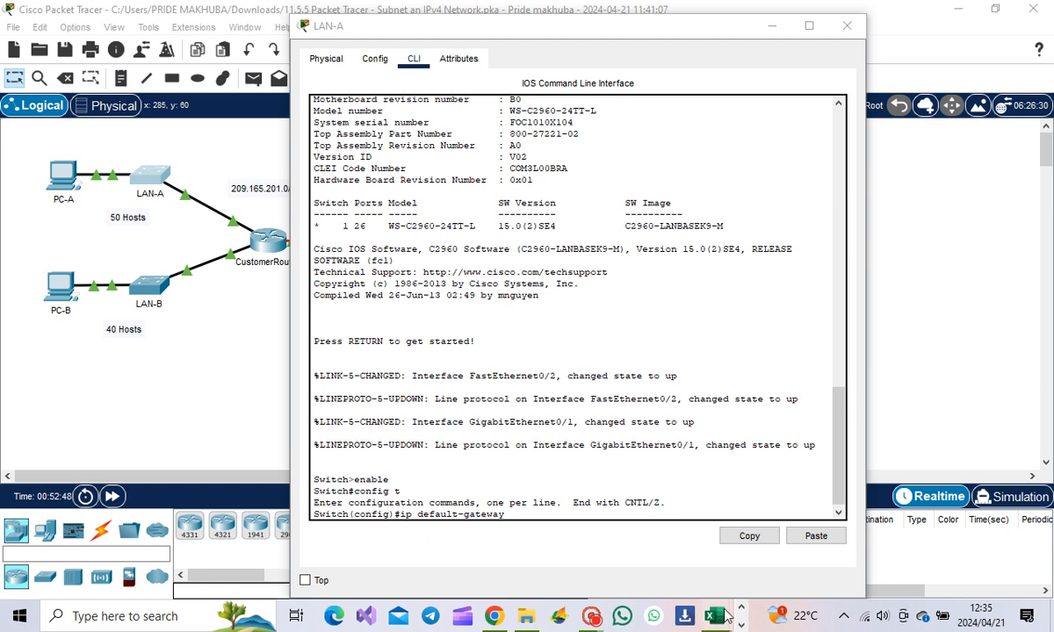
pyautogui.moveTo(716, 617)
pyautogui.click(597, 492)
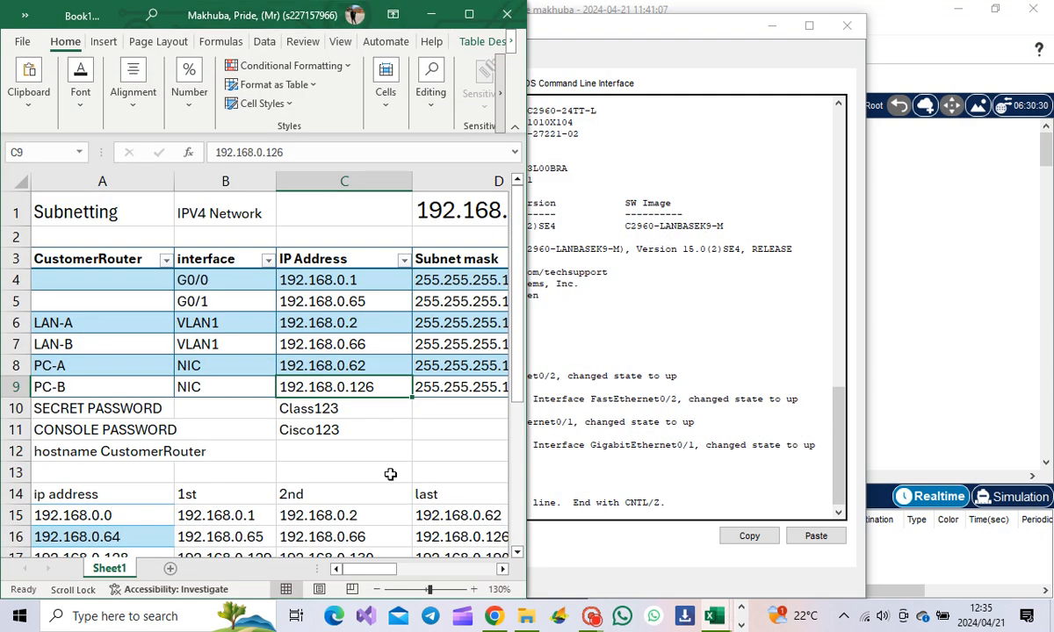
pyautogui.moveTo(391, 571); pyautogui.dragTo(432, 564)
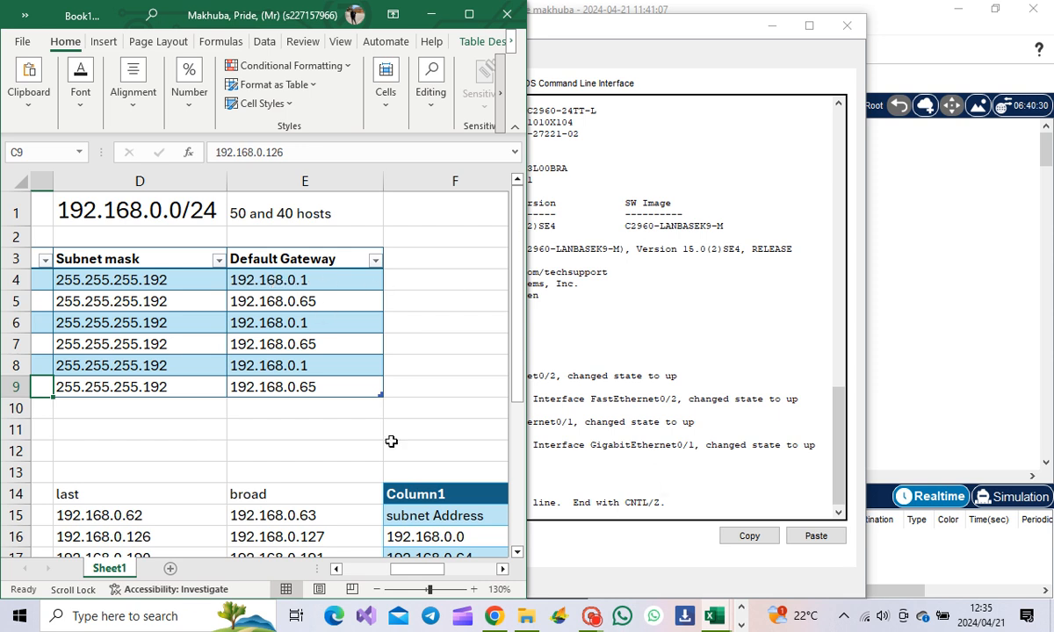
pyautogui.click(719, 456)
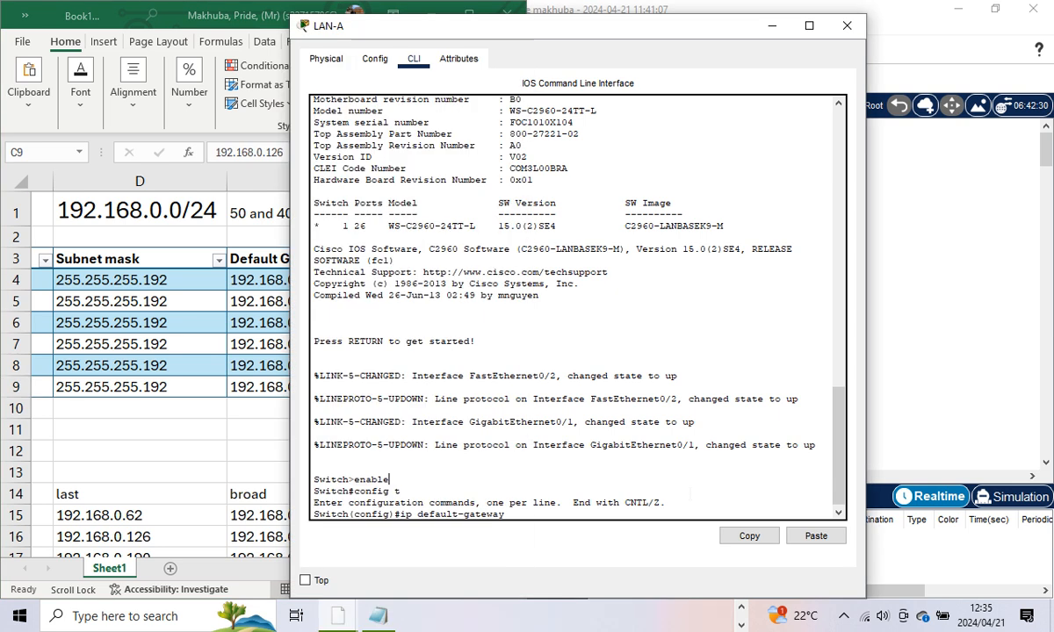
pyautogui.write('192.168.0.')
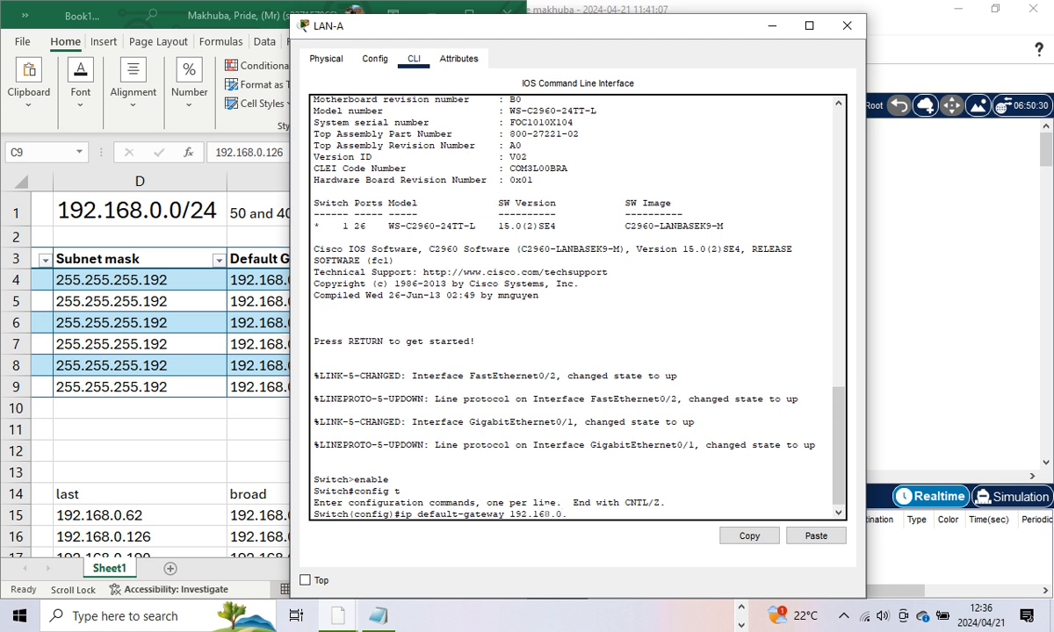
pyautogui.write('1')
pyautogui.press('Return')
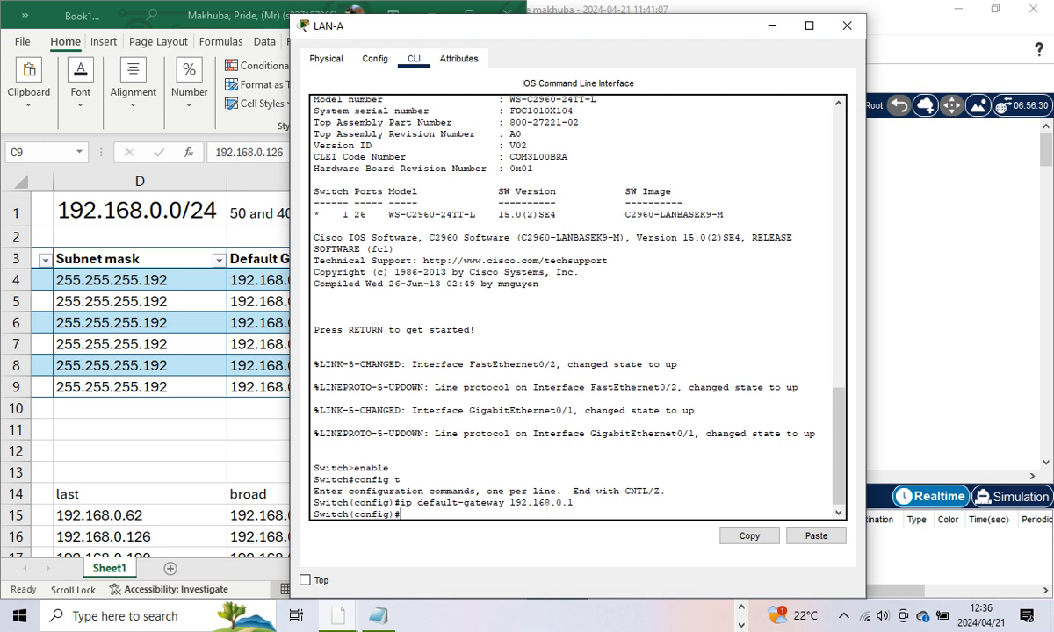
pyautogui.click(165, 421)
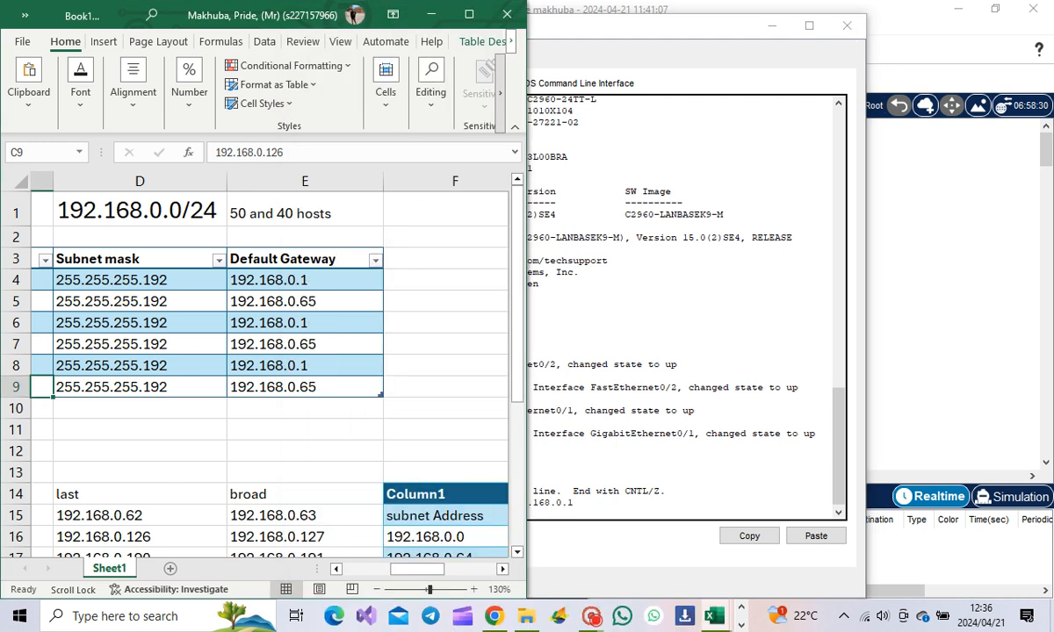
pyautogui.moveTo(397, 569); pyautogui.dragTo(313, 562)
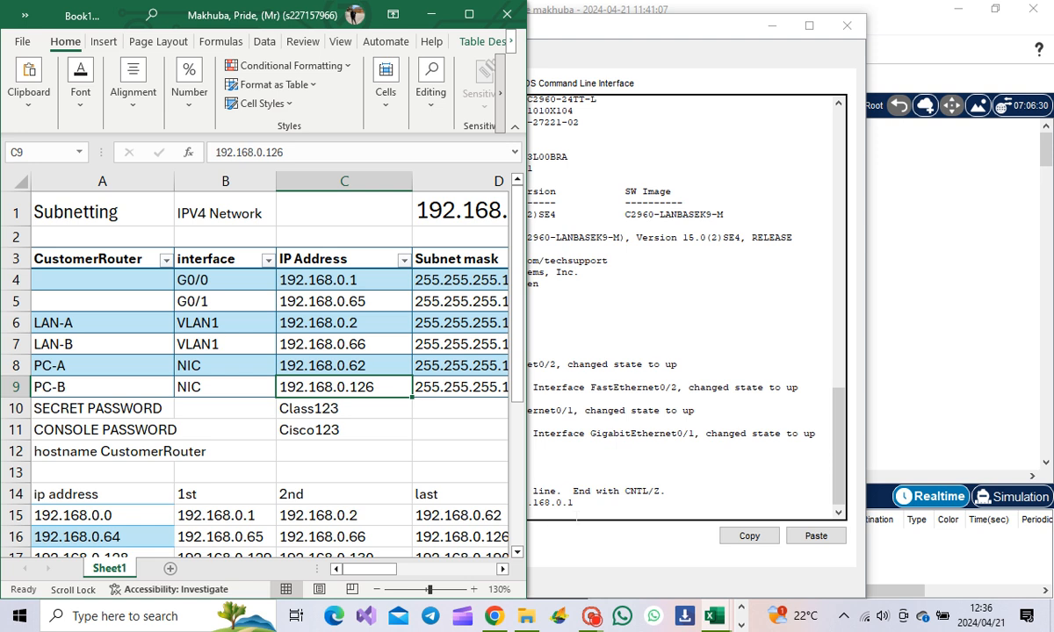
pyautogui.click(577, 514)
# Step: Enter interface configuration mode for VLAN1 on LAN-A, correcting the mistyped commands
pyautogui.write('i')
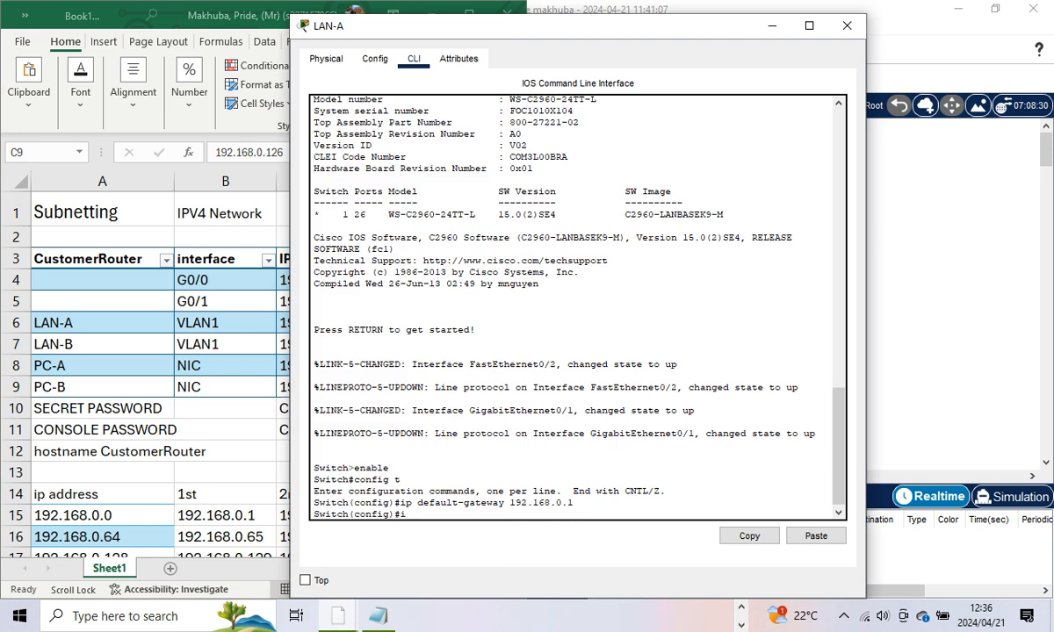
pyautogui.write('nteface vlan1')
pyautogui.press('Return')
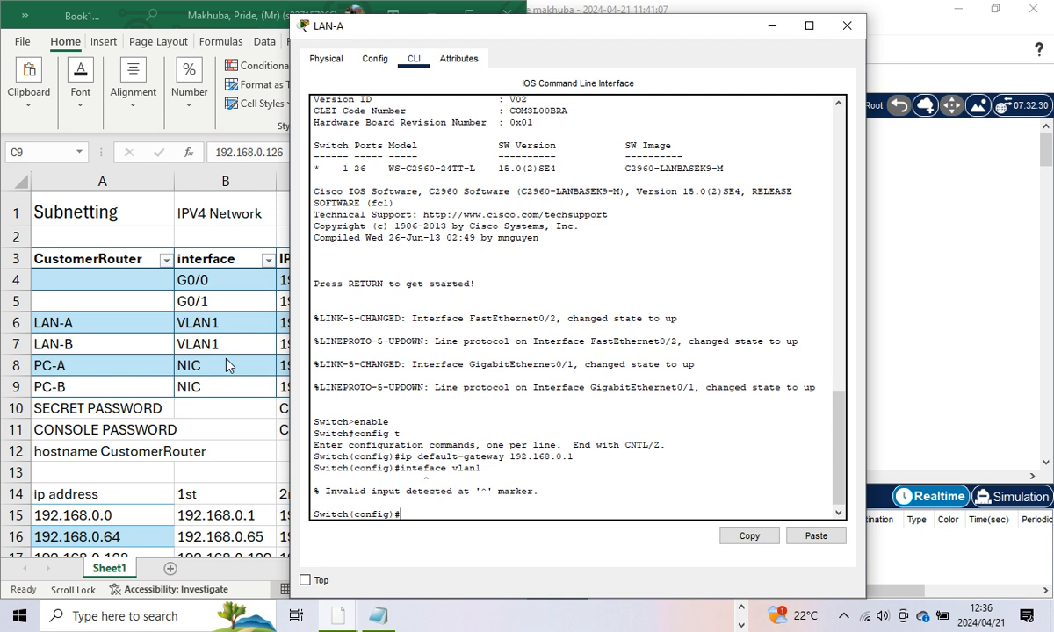
pyautogui.write('interface vlan1')
pyautogui.press('Return')
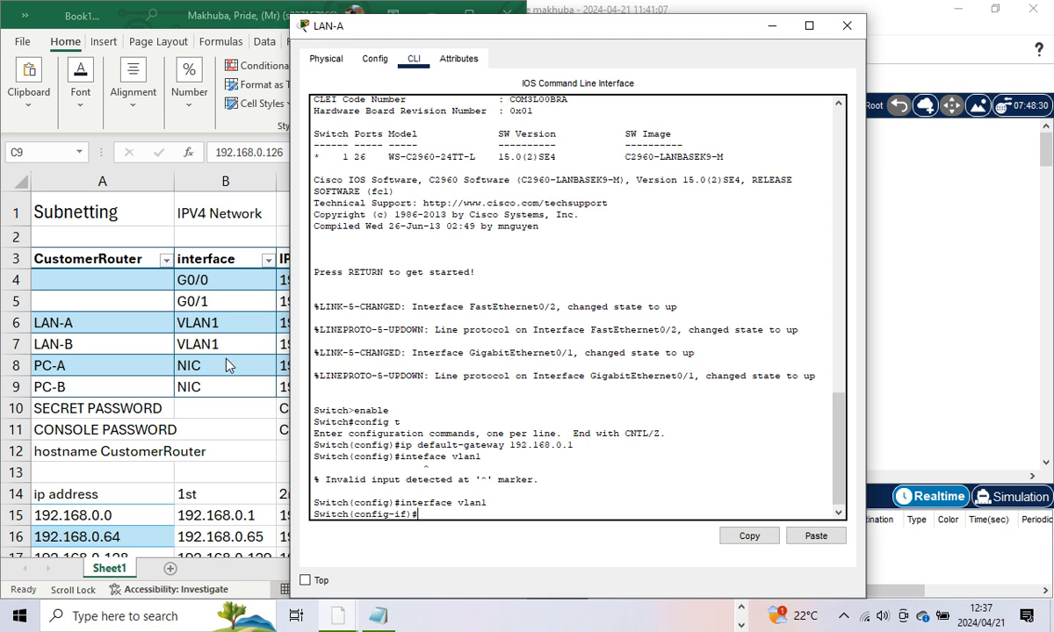
# Step: Assign VLAN1 the address 192.168.0.2 255.255.255.192 and enable it with no shutdown
pyautogui.write('ip address')
pyautogui.click(232, 561)
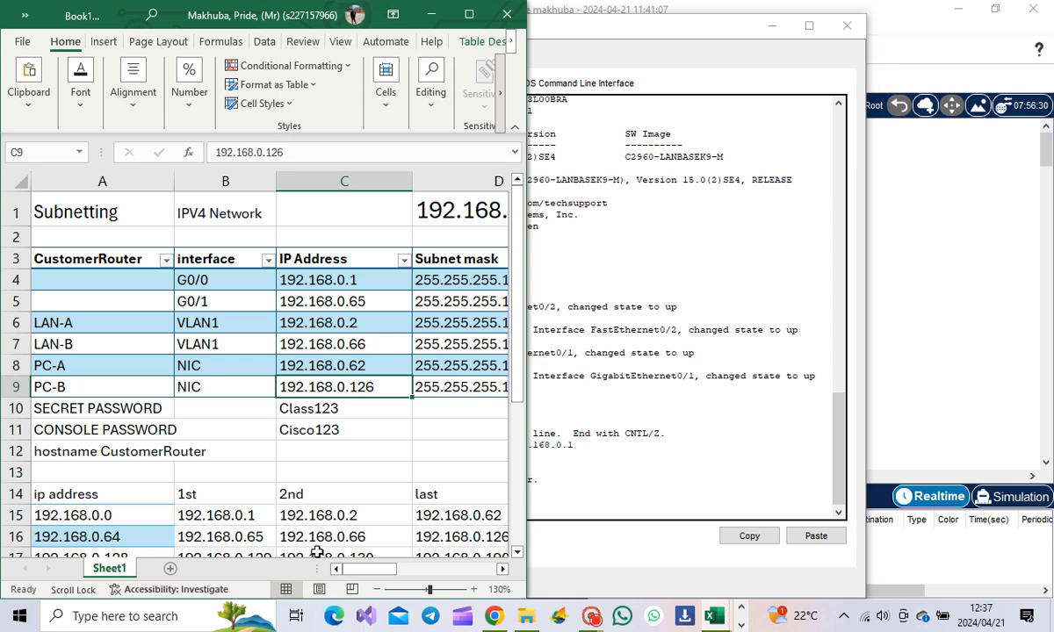
pyautogui.moveTo(364, 571); pyautogui.dragTo(384, 569)
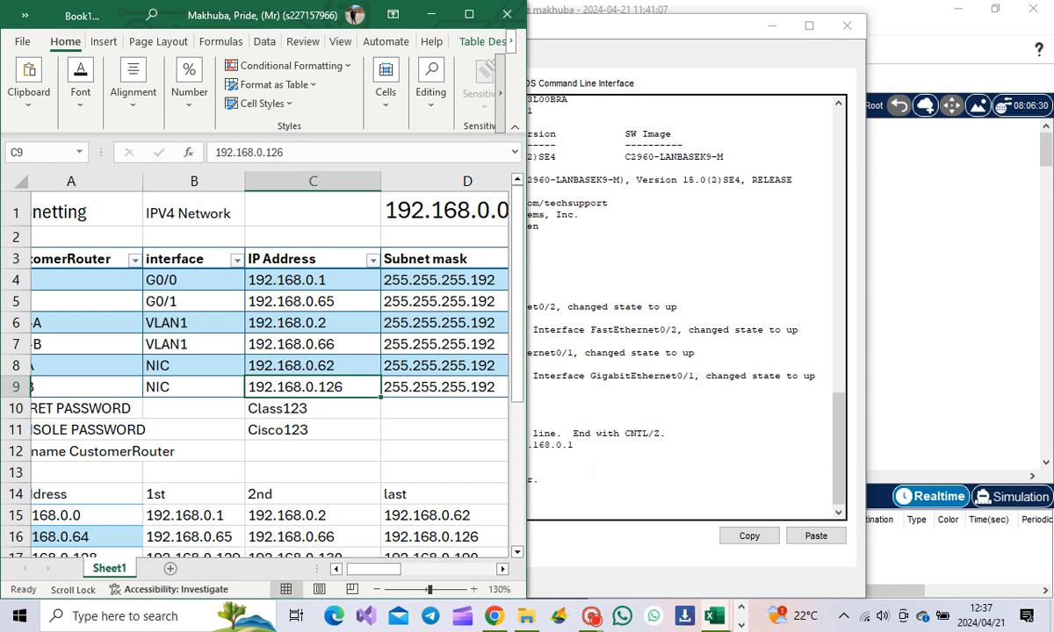
pyautogui.click(539, 479)
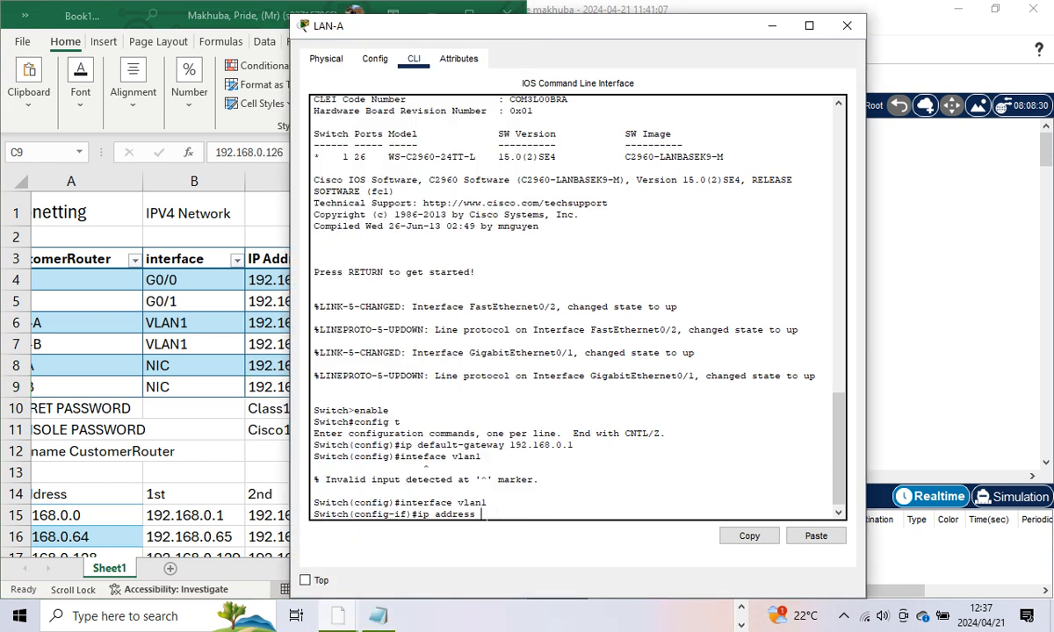
pyautogui.write('192.168.0.2 255.255')
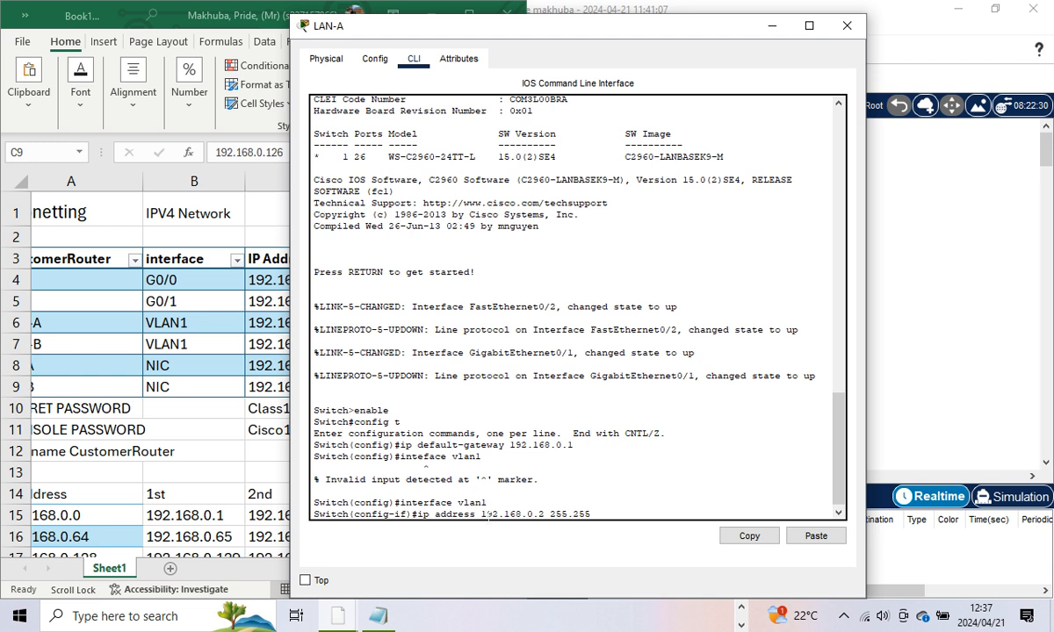
pyautogui.write('.255.192')
pyautogui.press('Return')
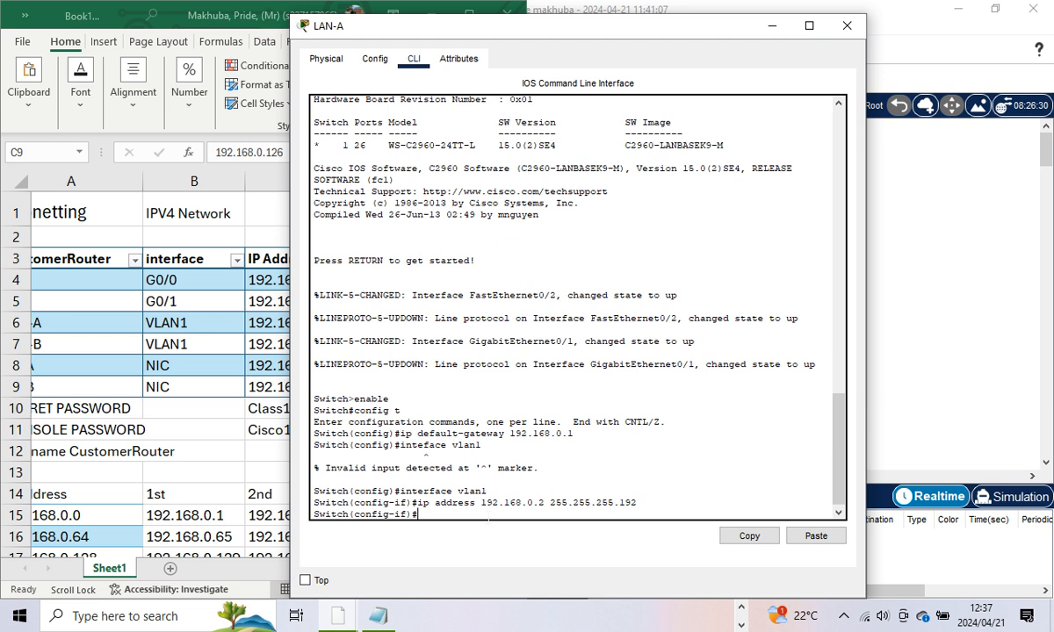
pyautogui.write('no shutdown')
pyautogui.press('Return')
pyautogui.press('Return')
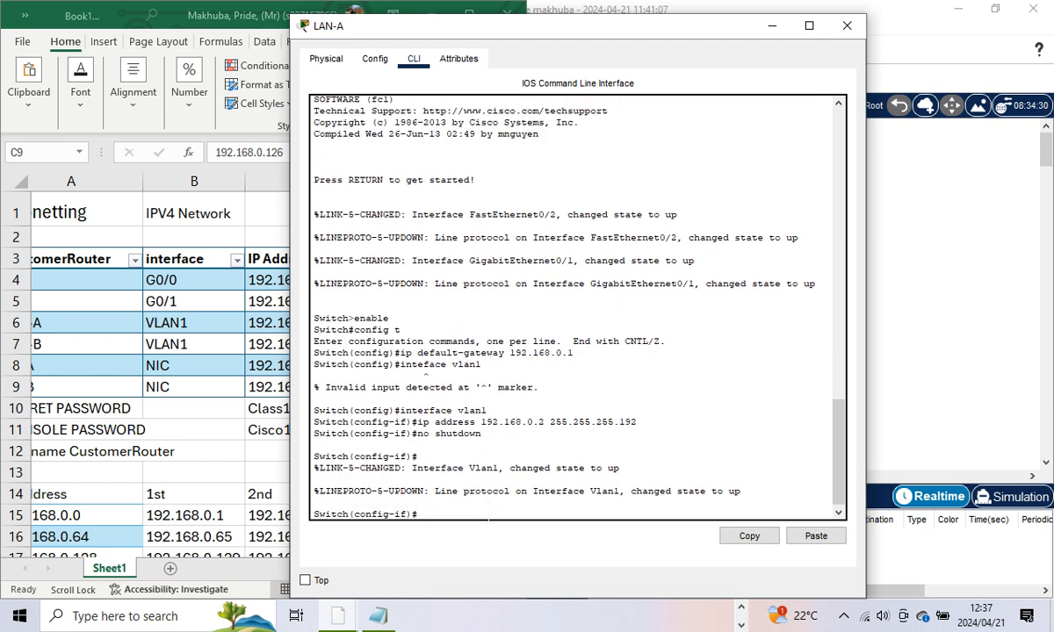
pyautogui.click(244, 312)
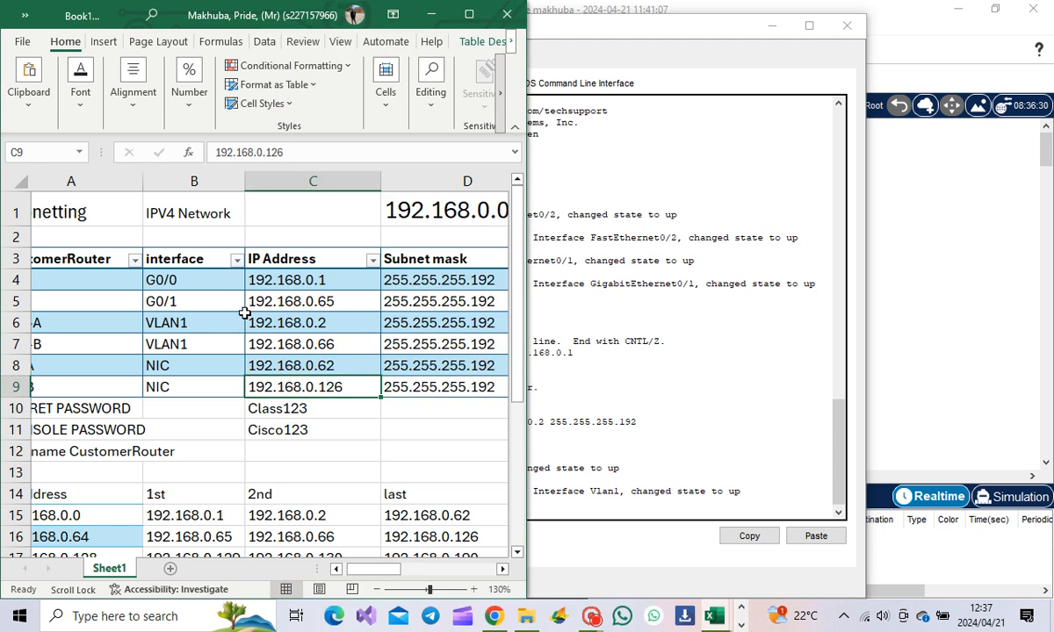
pyautogui.click(430, 15)
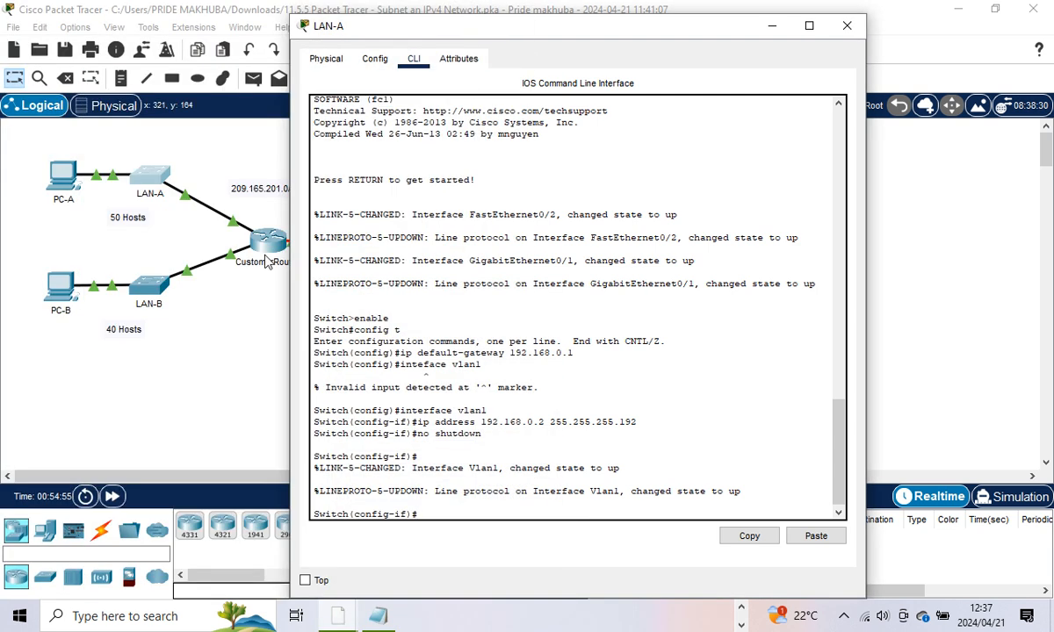
pyautogui.click(139, 280)
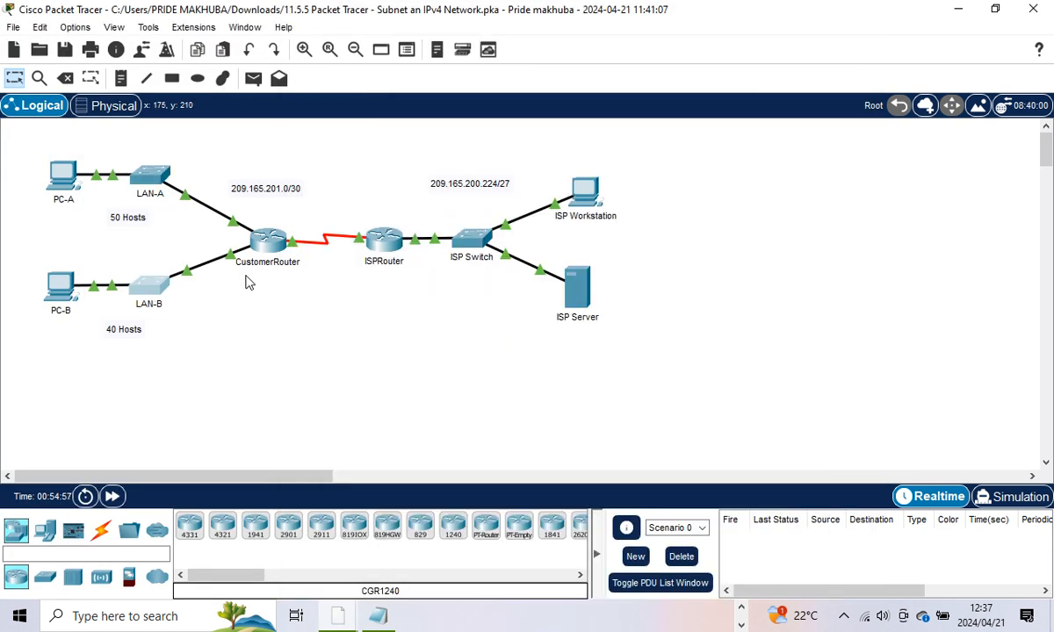
# Step: Open the LAN-B switch's CLI in a window placed beside the Book1 spreadsheet
pyautogui.click(153, 281)
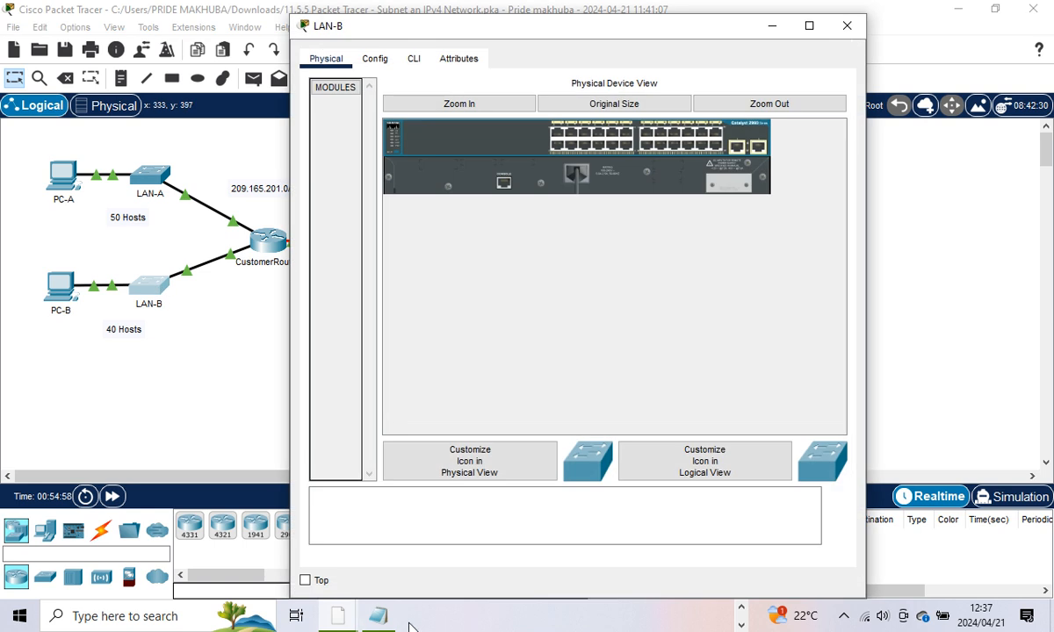
pyautogui.click(743, 608)
pyautogui.moveTo(714, 616)
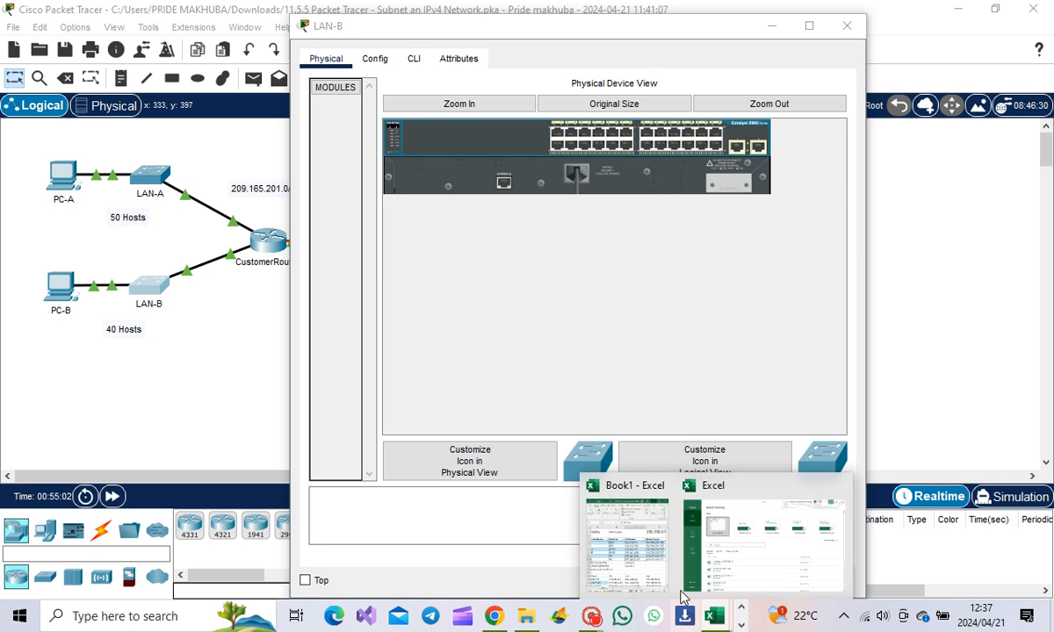
pyautogui.click(603, 525)
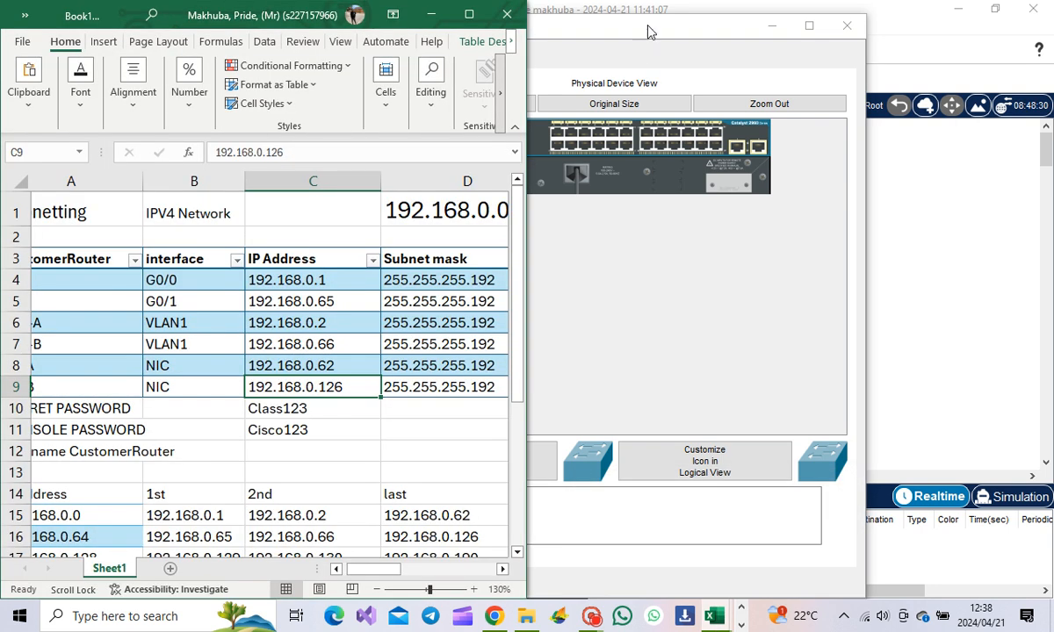
pyautogui.moveTo(648, 32); pyautogui.dragTo(957, 27)
pyautogui.doubleClick(958, 27)
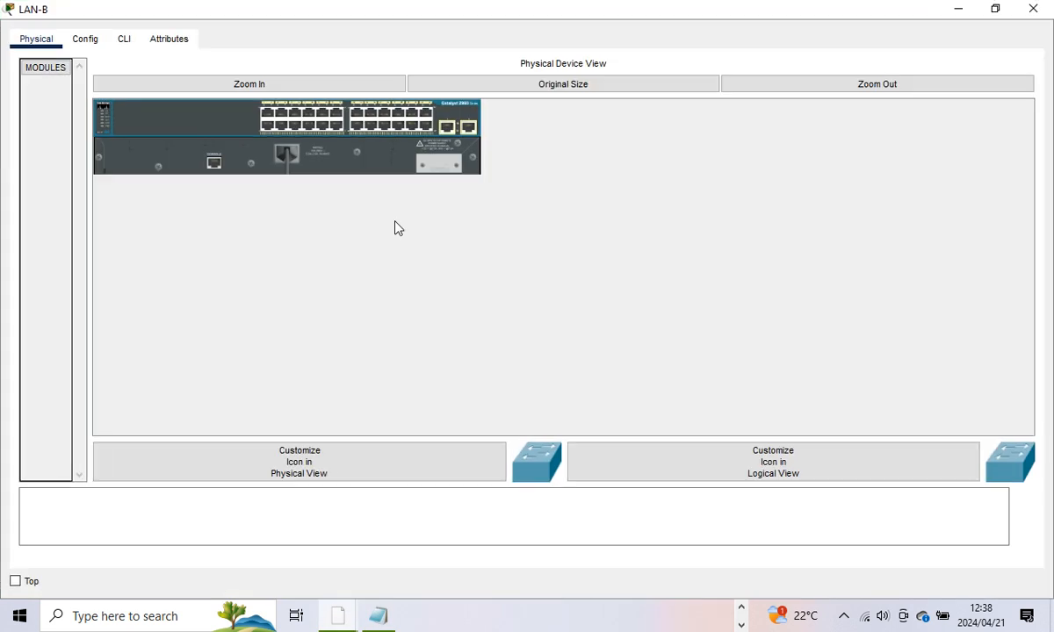
pyautogui.moveTo(655, 7); pyautogui.dragTo(800, 30)
pyautogui.click(701, 86)
# Step: Enter global configuration mode on LAN-B with enable and config t
pyautogui.press('Return')
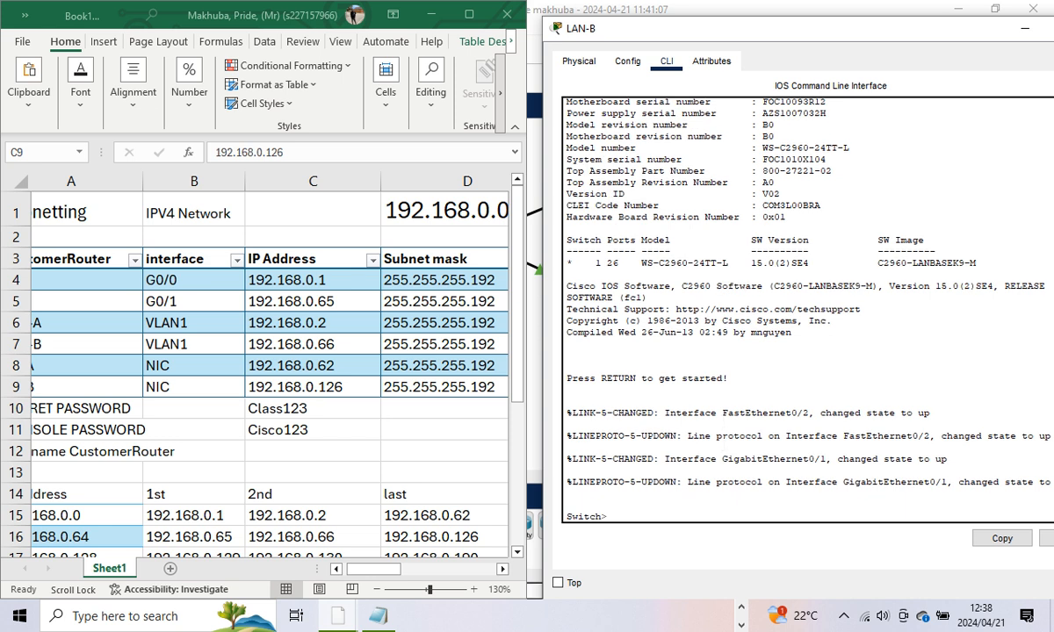
pyautogui.write('enable')
pyautogui.press('Return')
pyautogui.write('c')
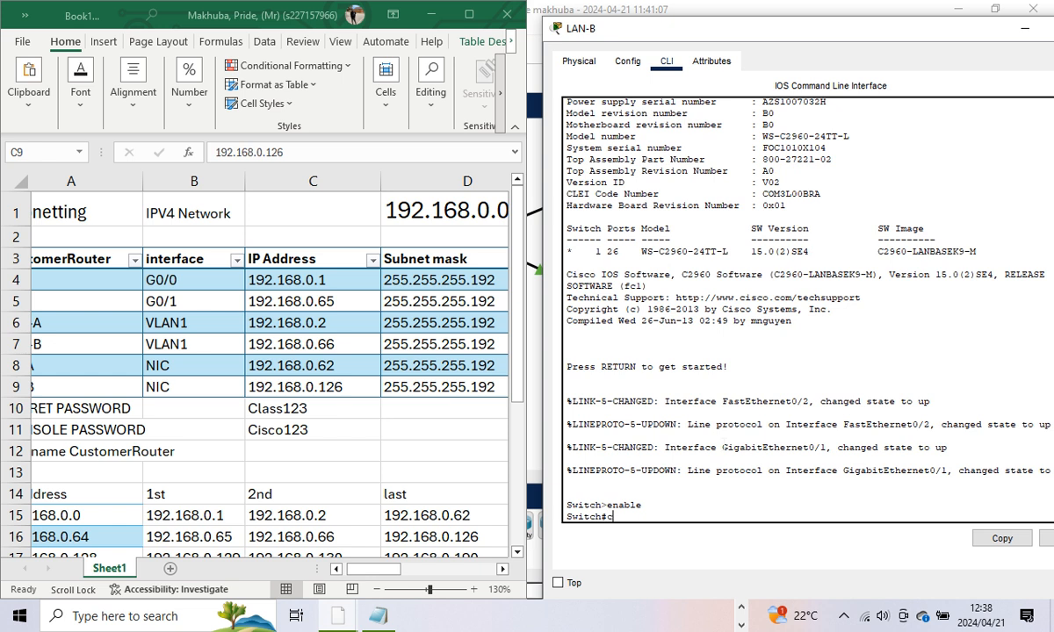
pyautogui.write('onfig t')
pyautogui.press('Return')
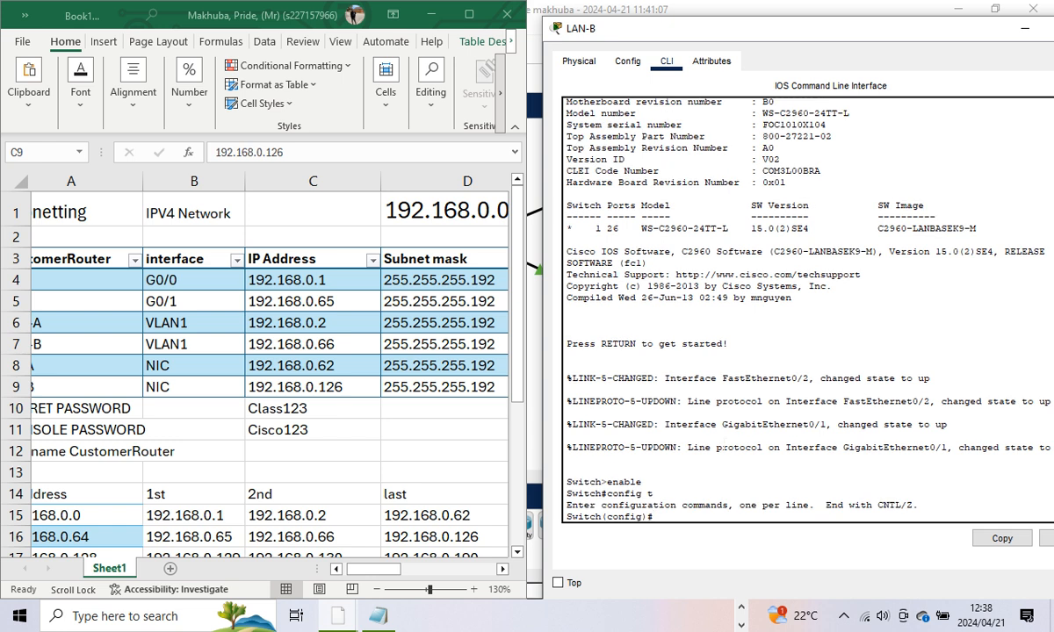
pyautogui.write('ip default-gateway')
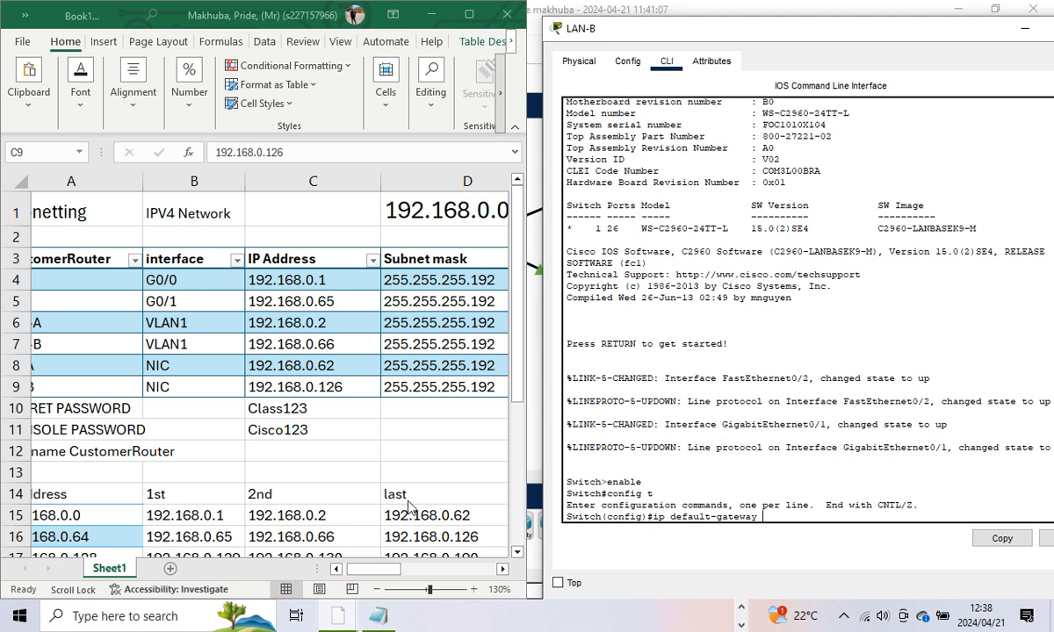
# Step: Set LAN-B's default gateway to 192.168.0.65, taken from the spreadsheet
pyautogui.click(394, 570)
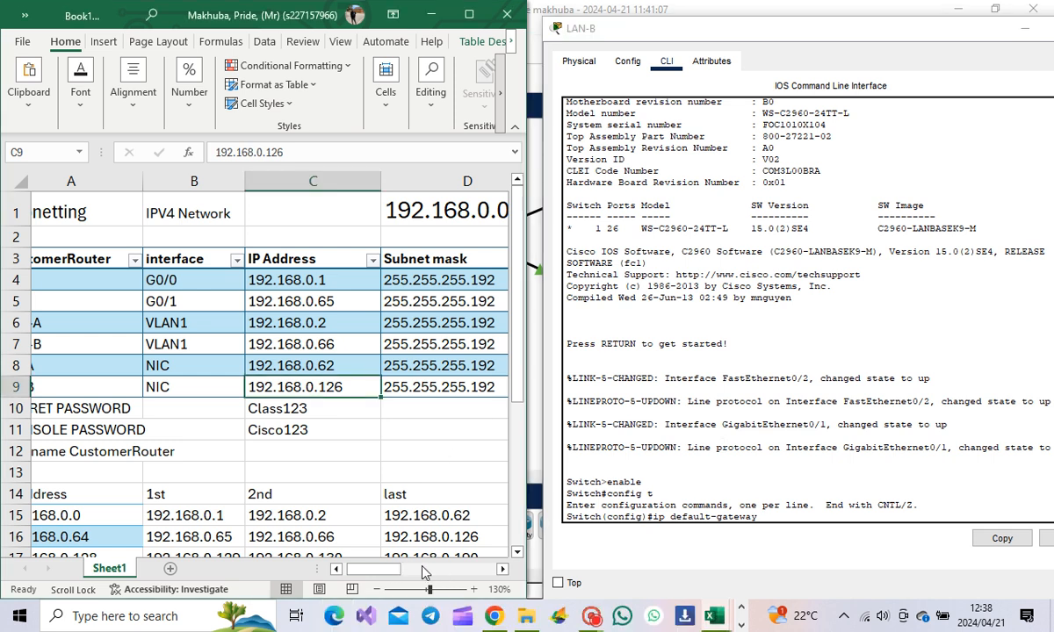
pyautogui.moveTo(391, 570); pyautogui.dragTo(440, 577)
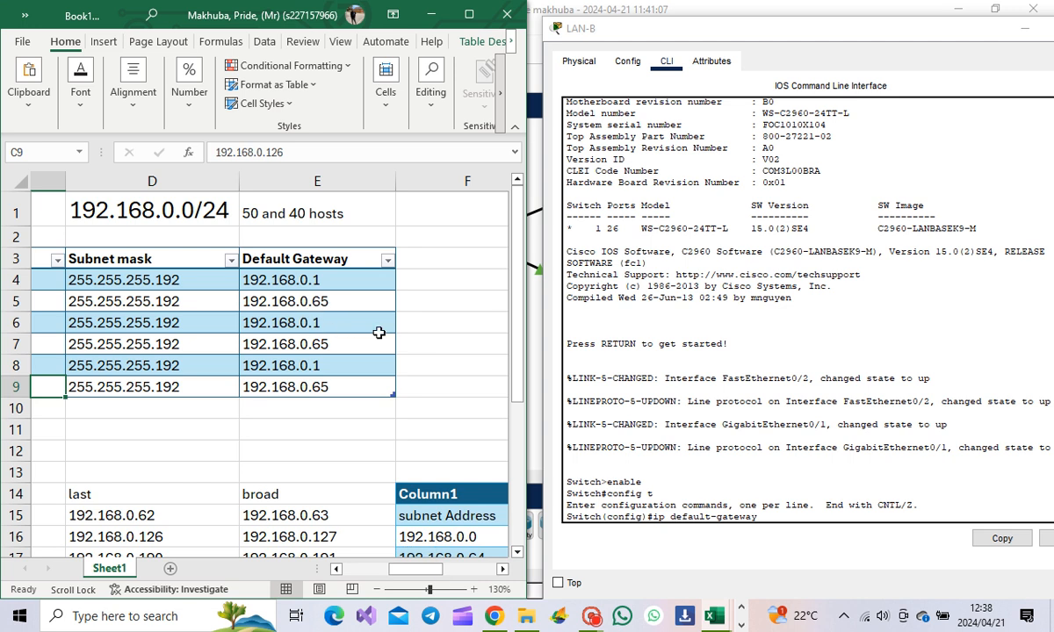
pyautogui.click(728, 499)
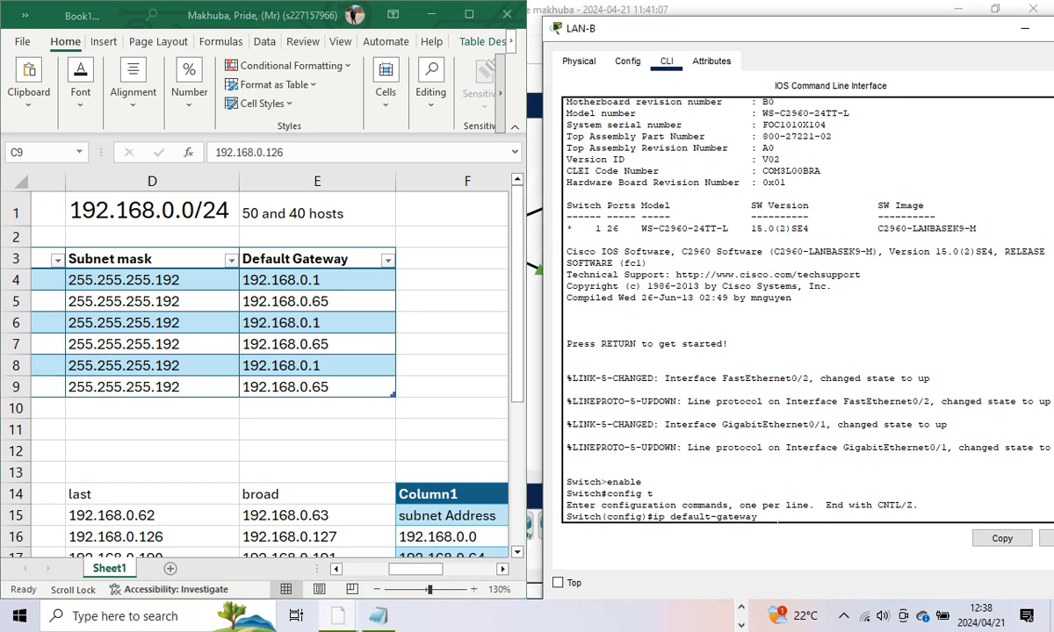
pyautogui.write('192.168.0.65')
pyautogui.press('Return')
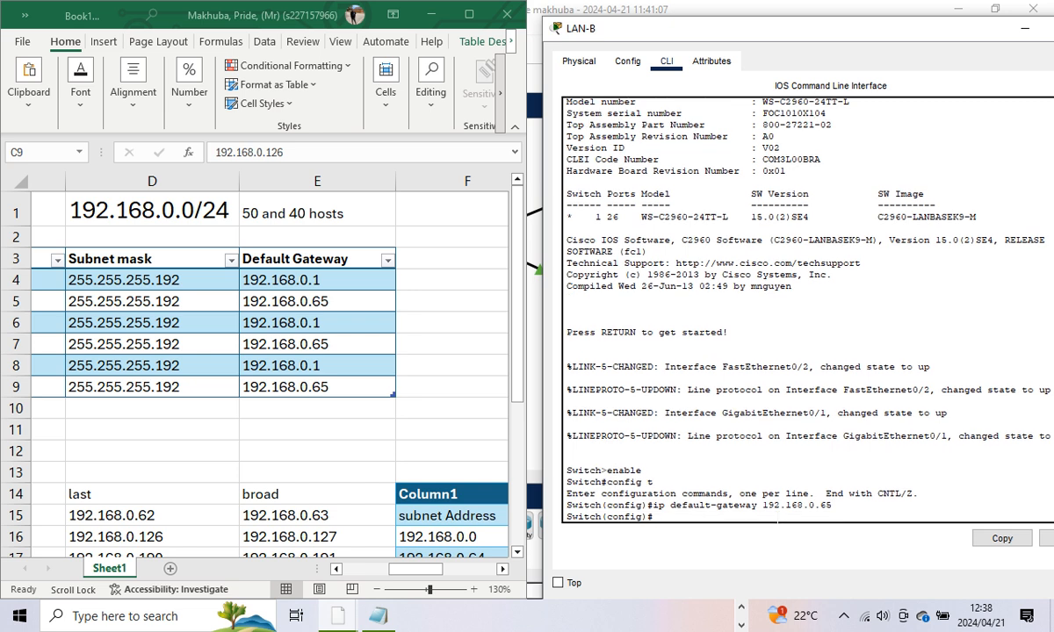
pyautogui.click(408, 569)
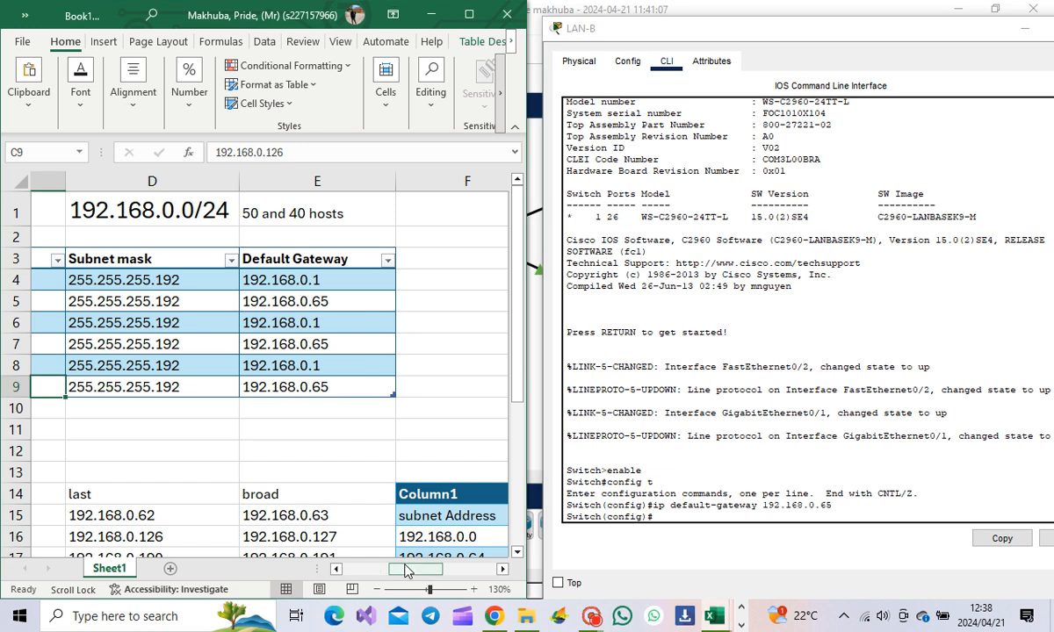
pyautogui.moveTo(409, 569); pyautogui.dragTo(351, 586)
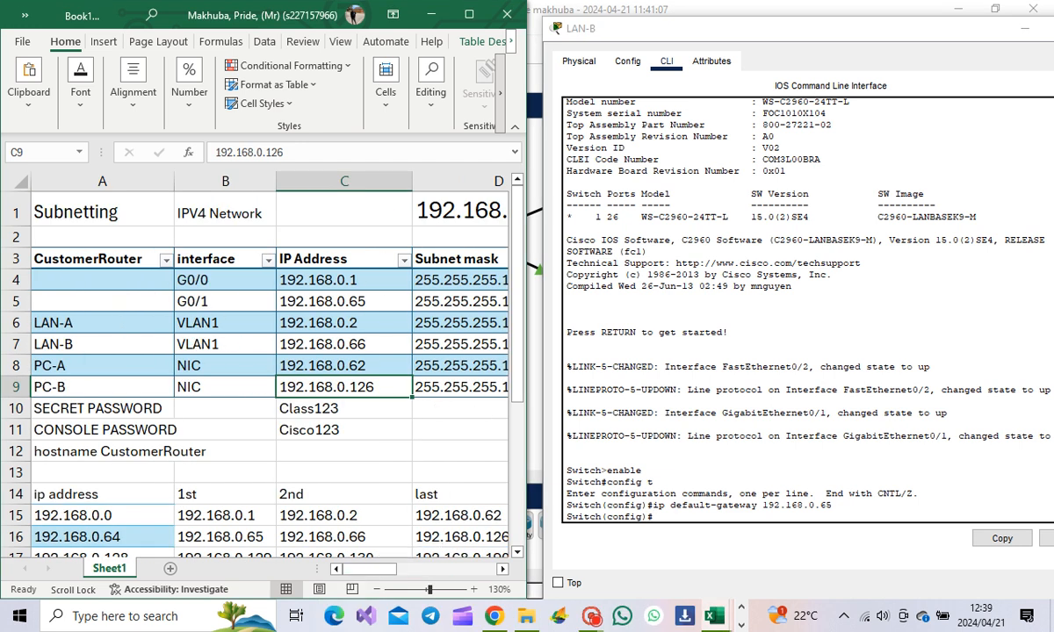
pyautogui.click(662, 505)
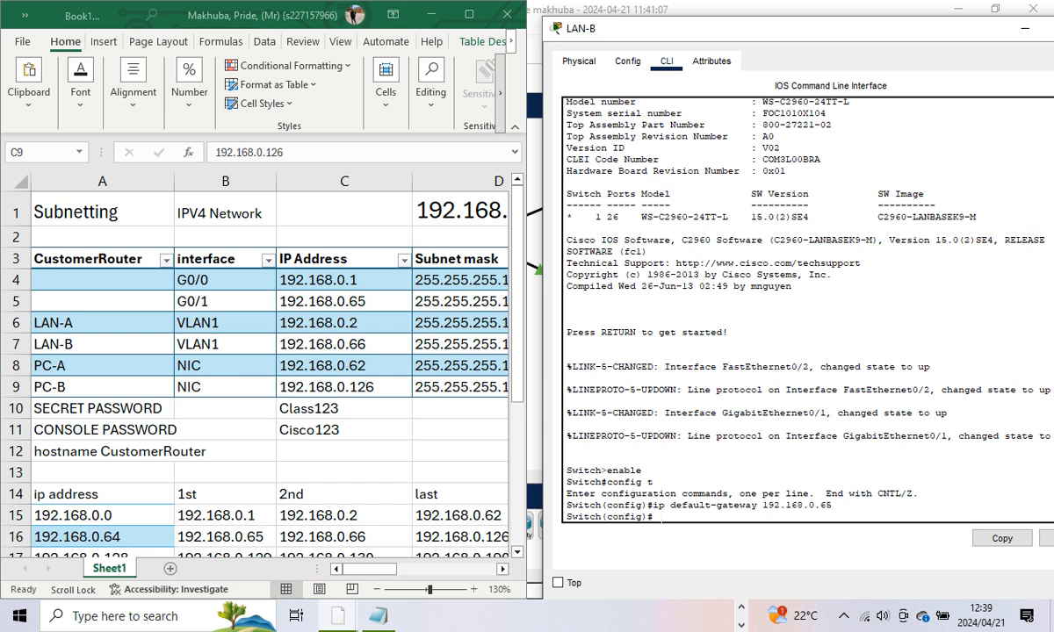
# Step: Give LAN-B's VLAN1 the address 192.168.0.66 255.255.255.192 and enable it with no shutdown
pyautogui.write('interface vlan1')
pyautogui.press('Return')
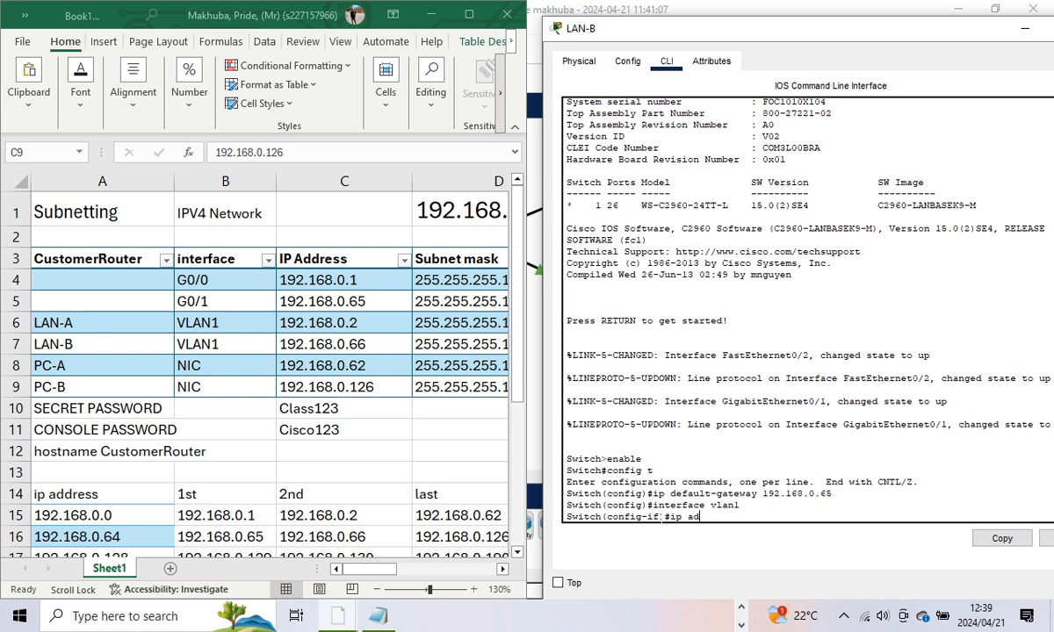
pyautogui.write('ip address')
pyautogui.write('68.0.66 255.')
pyautogui.write('255.2')
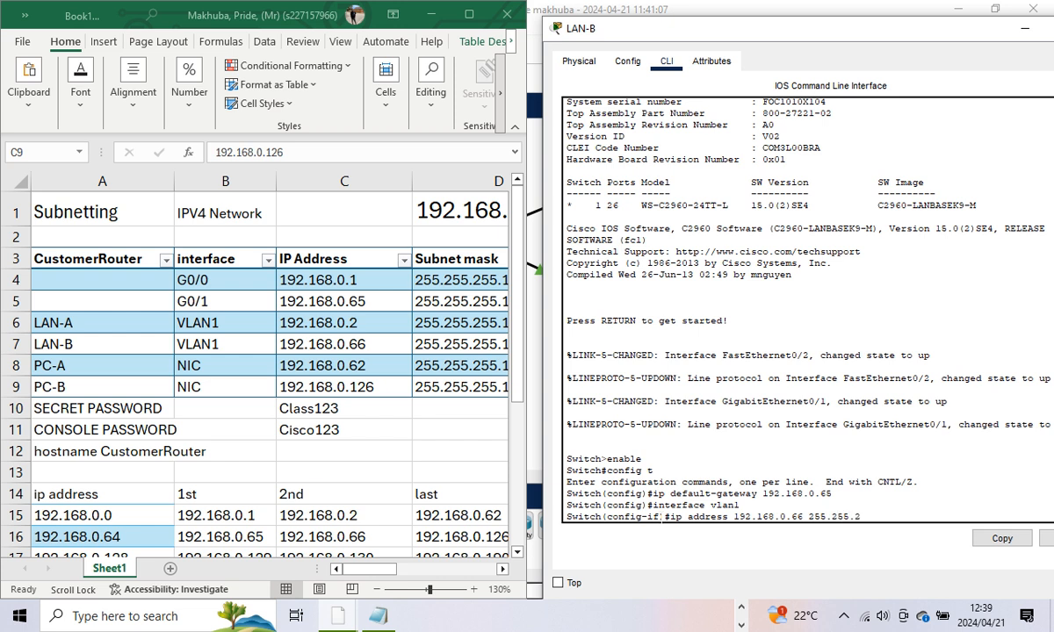
pyautogui.write('55.192')
pyautogui.press('Return')
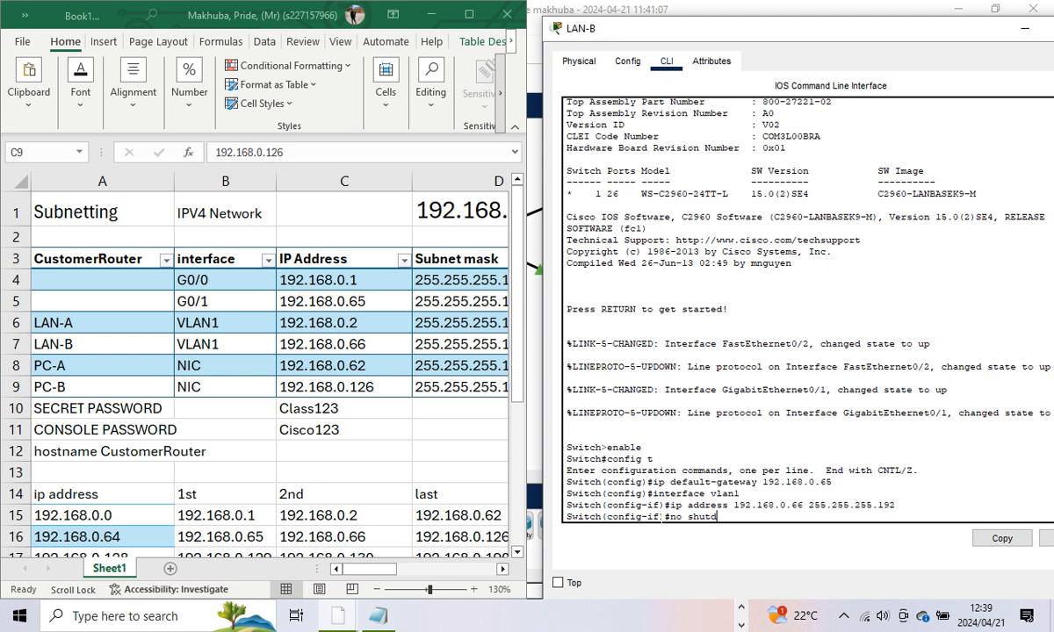
pyautogui.write('no shutdown')
pyautogui.press('Return')
pyautogui.press('Return')
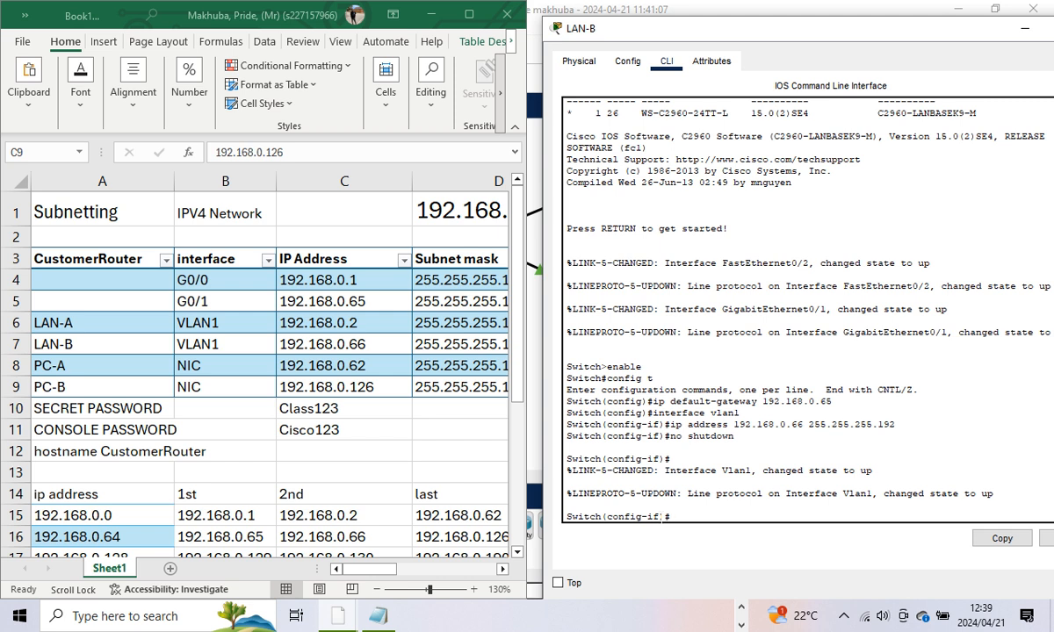
# Step: Exit interface configuration mode and close the LAN-B device window
pyautogui.write('exit')
pyautogui.press('Return')
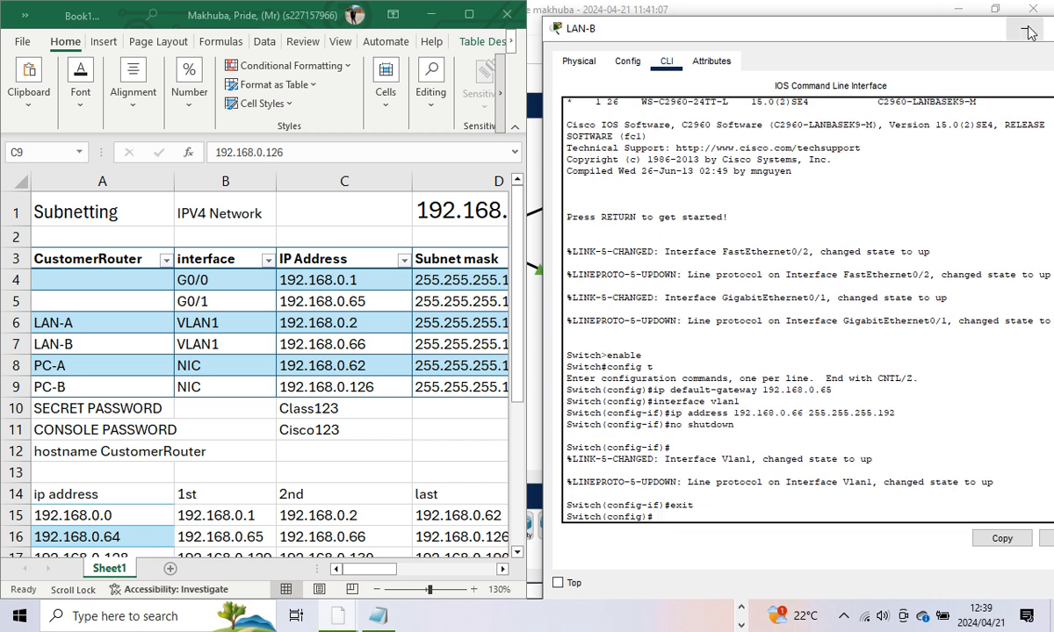
pyautogui.moveTo(931, 29); pyautogui.dragTo(813, 47)
pyautogui.click(981, 45)
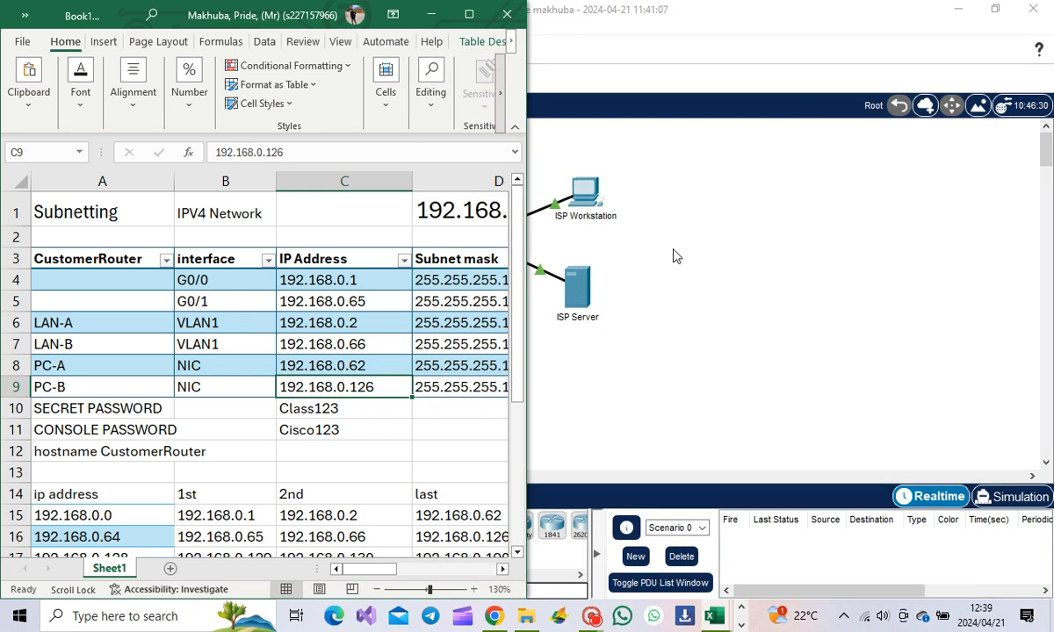
# Step: Check the activity results: 17/23, with only PC-A and PC-B still incorrect
pyautogui.click(741, 609)
pyautogui.click(741, 623)
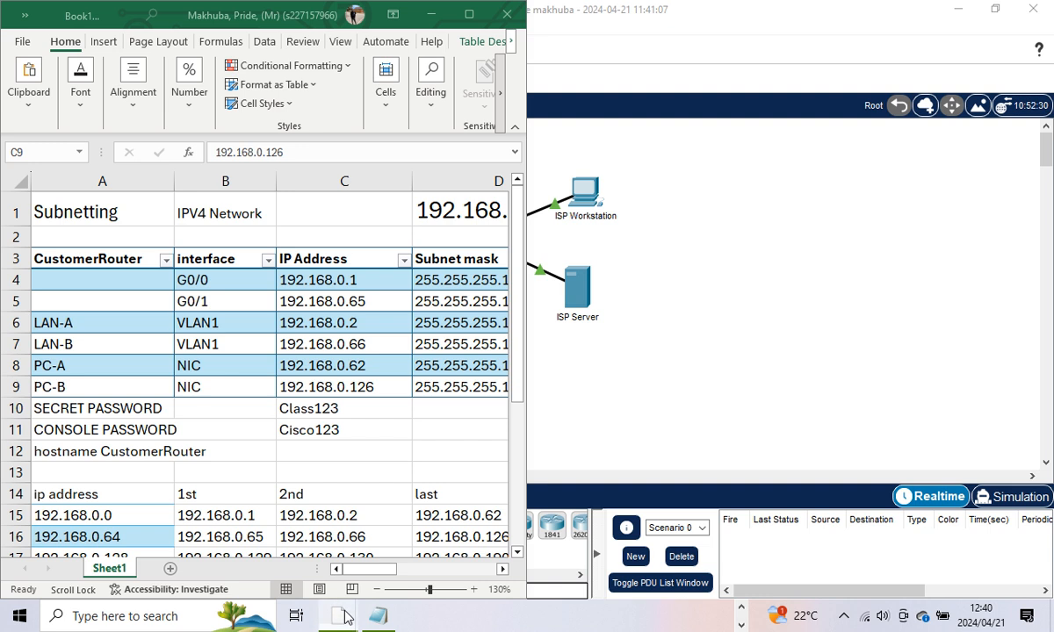
pyautogui.moveTo(378, 616)
pyautogui.click(360, 571)
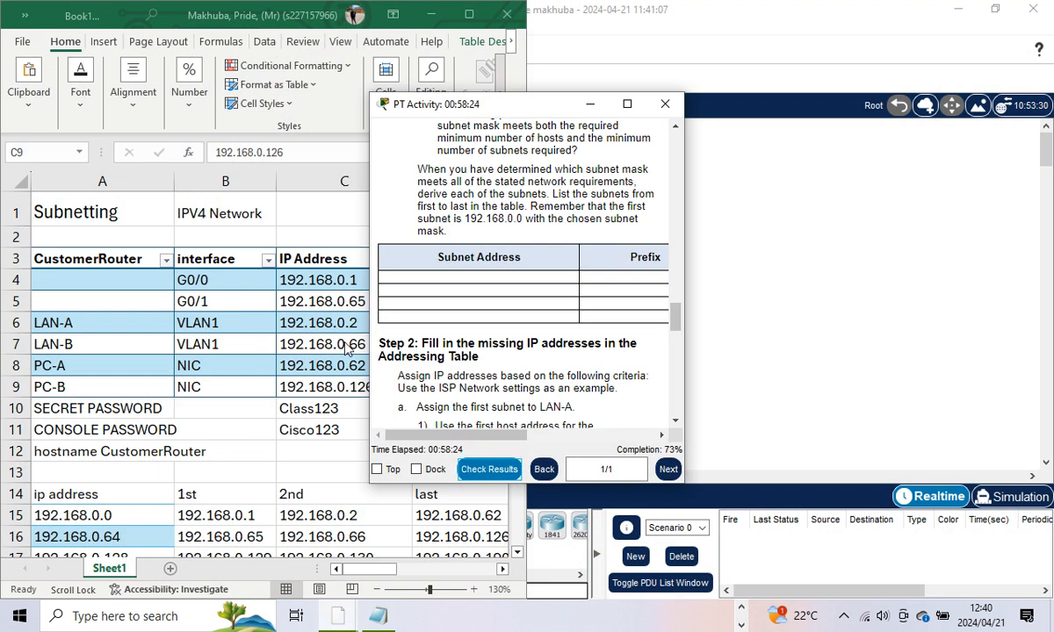
pyautogui.click(489, 469)
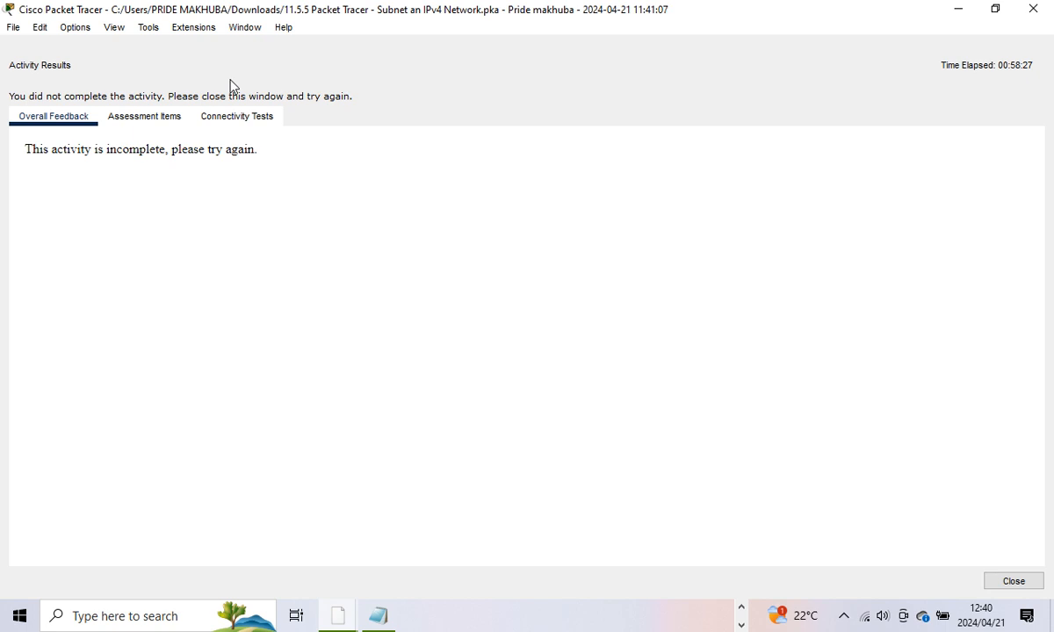
pyautogui.click(164, 121)
pyautogui.scroll(-3, 180, 319)
pyautogui.scroll(-1, 147, 338)
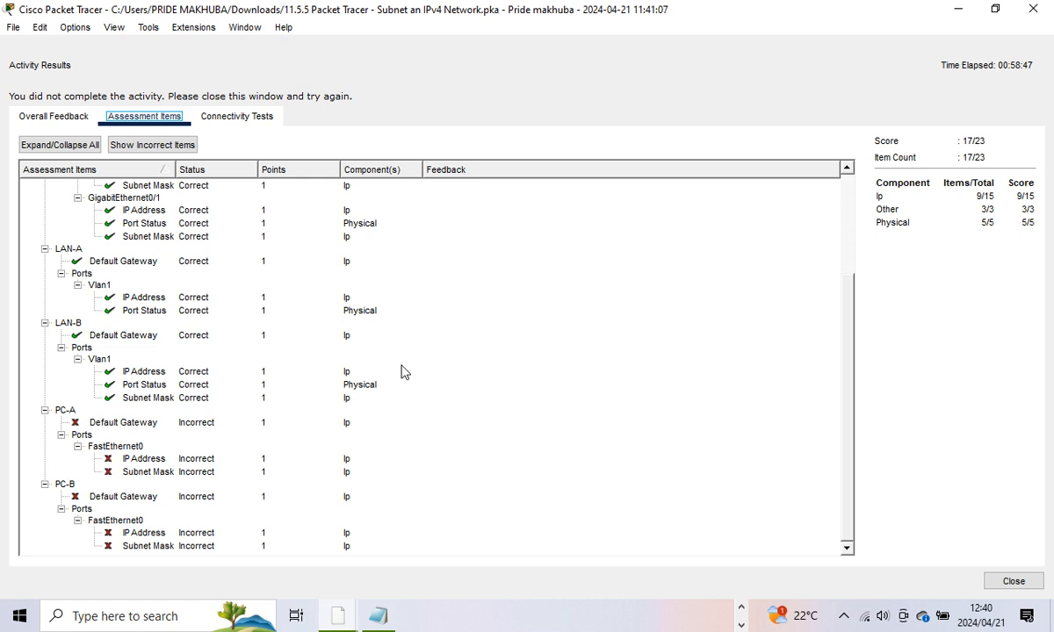
pyautogui.click(1013, 581)
pyautogui.moveTo(383, 121); pyautogui.dragTo(554, 139)
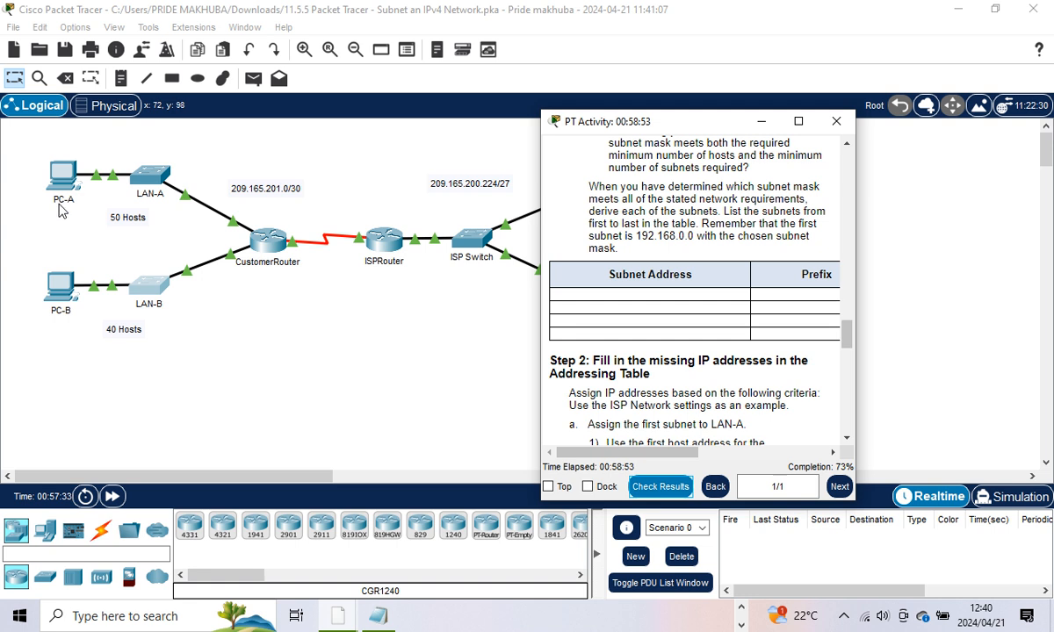
# Step: Open PC-A's Desktop IP Configuration and place it beside the Excel addressing plan
pyautogui.click(69, 191)
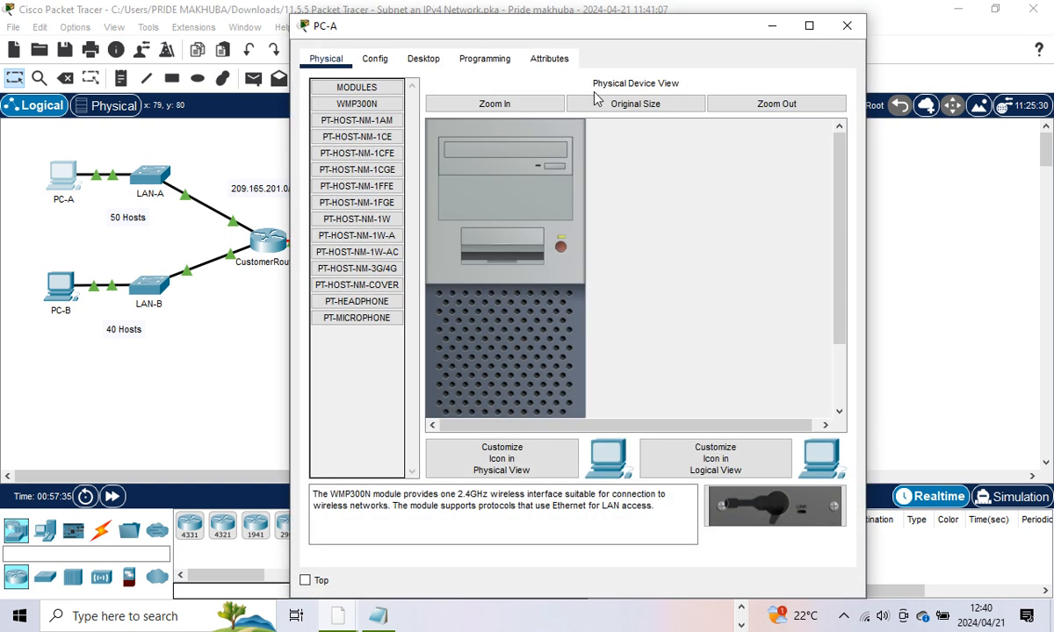
pyautogui.click(423, 59)
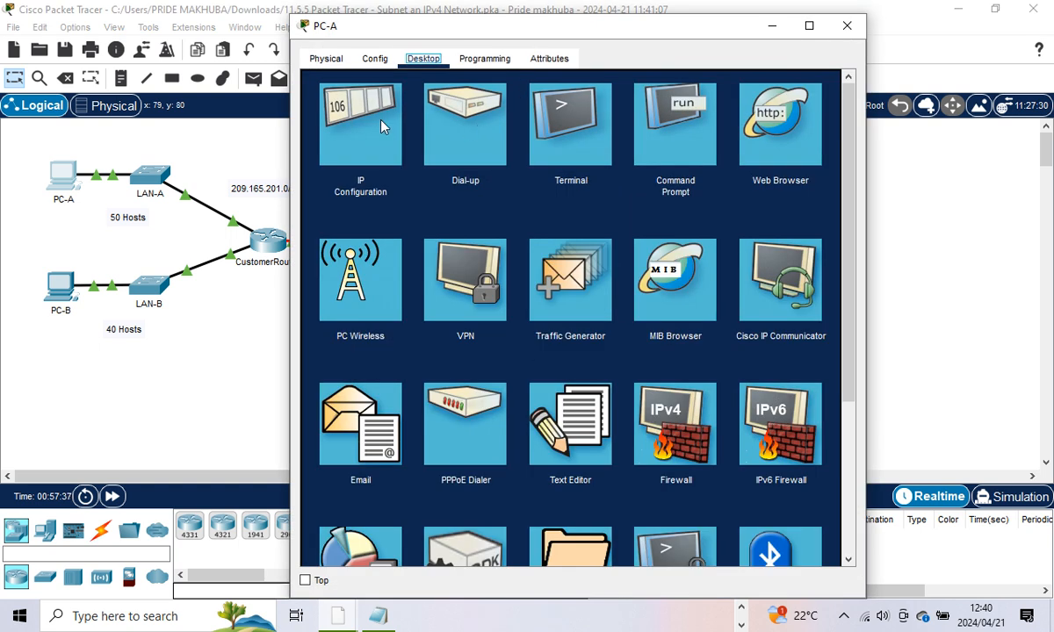
pyautogui.click(326, 108)
pyautogui.moveTo(611, 35); pyautogui.dragTo(694, 31)
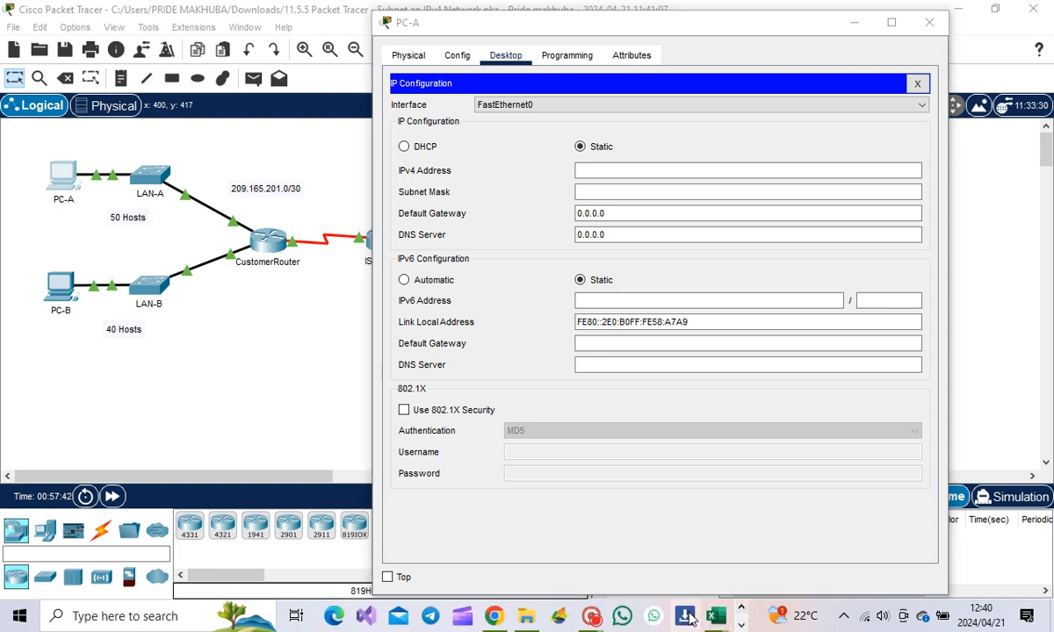
pyautogui.moveTo(714, 617)
pyautogui.click(585, 538)
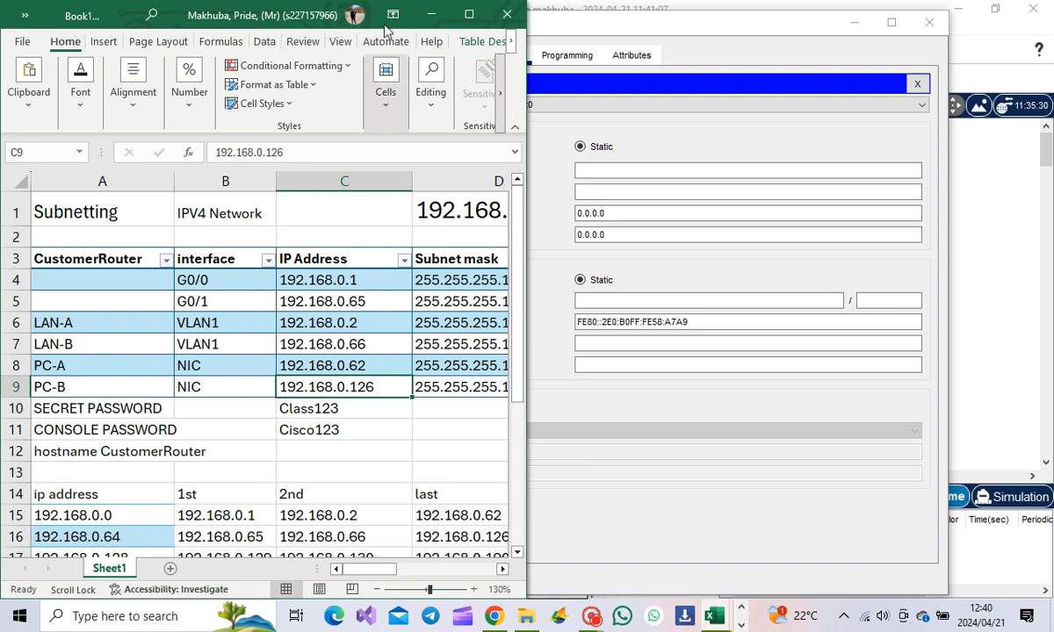
pyautogui.moveTo(617, 33); pyautogui.dragTo(765, 34)
# Step: Begin entering PC-A's IPv4 address 192.168.0 and dismiss the invalid IP error
pyautogui.click(746, 170)
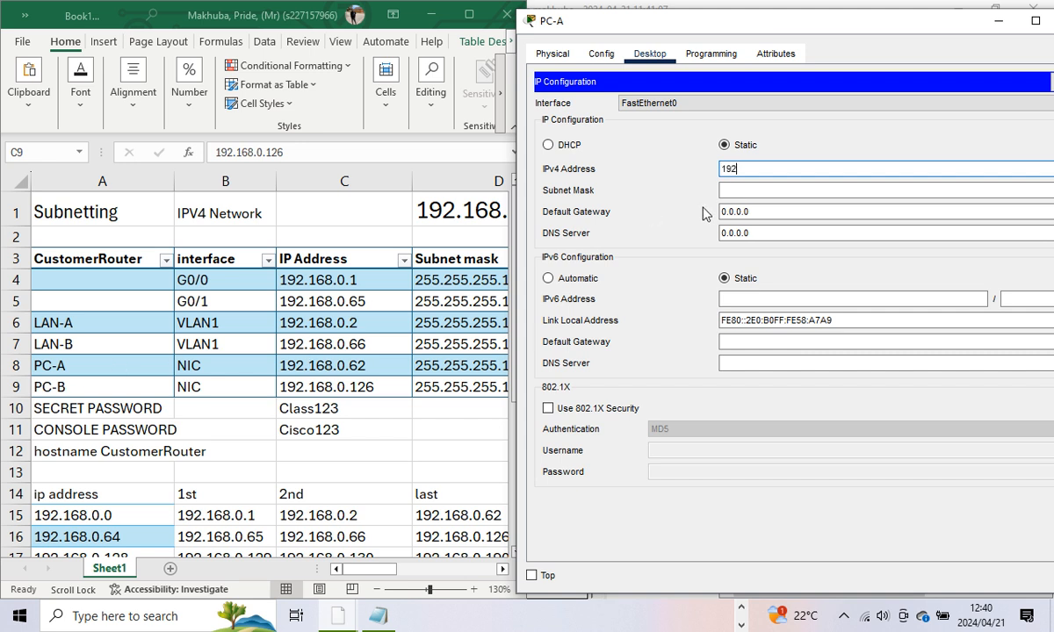
pyautogui.write('192.168.0.')
pyautogui.scroll(-3, 413, 431)
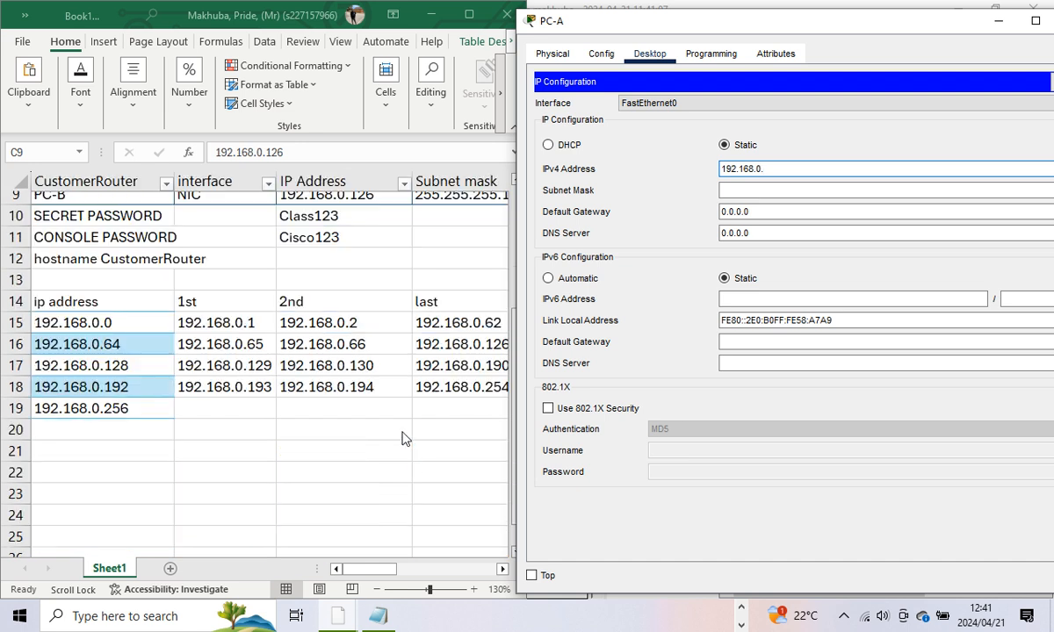
pyautogui.click(417, 573)
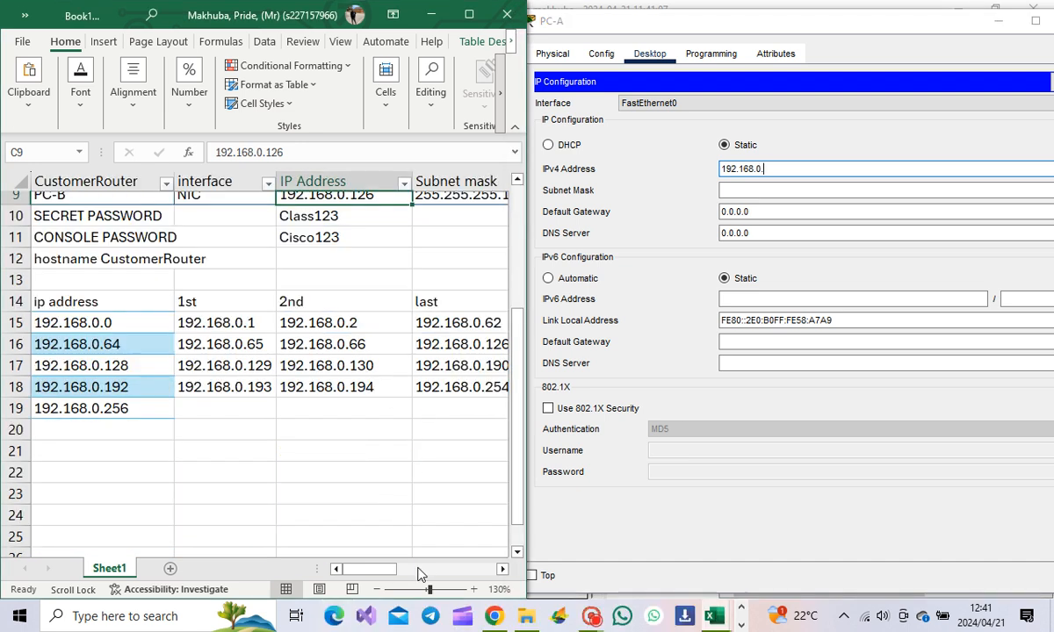
pyautogui.moveTo(392, 574)
pyautogui.mouseDown()
pyautogui.moveTo(409, 577)
pyautogui.moveTo(378, 575)
pyautogui.mouseUp()
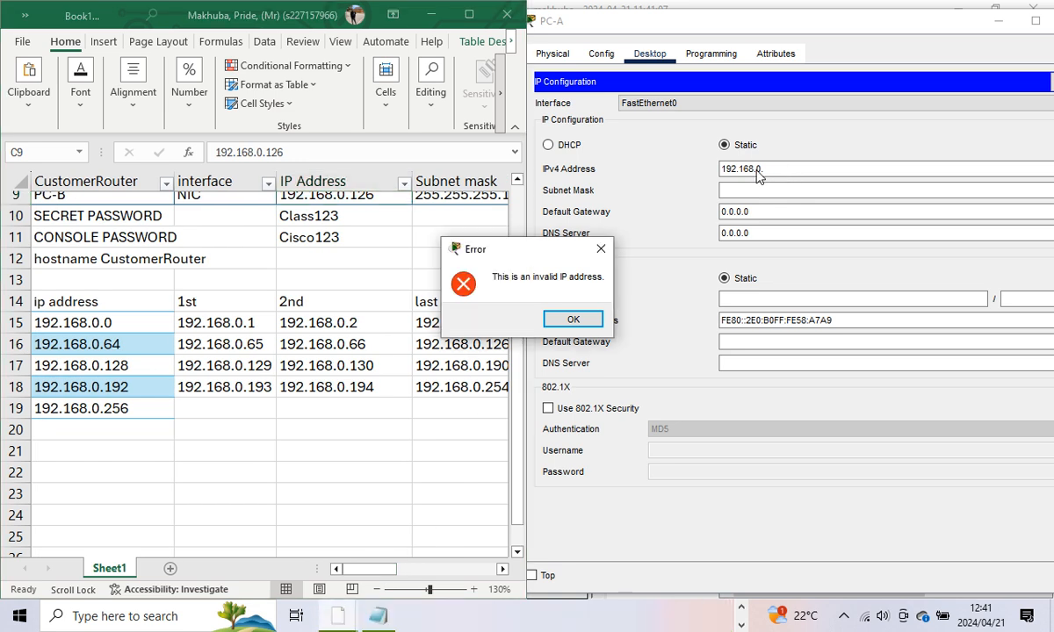
pyautogui.click(601, 249)
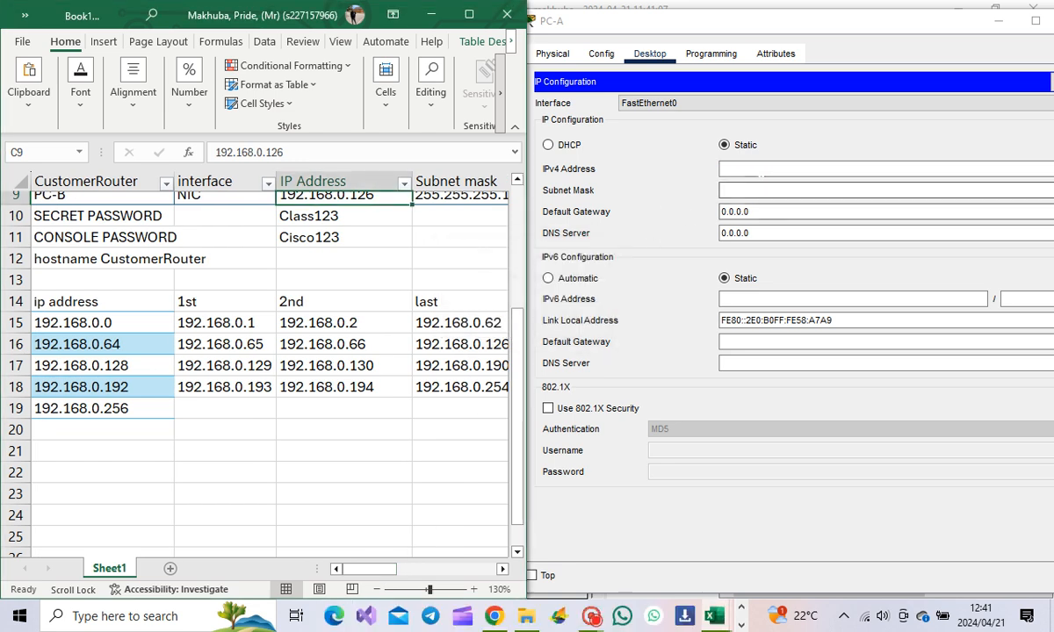
pyautogui.click(760, 168)
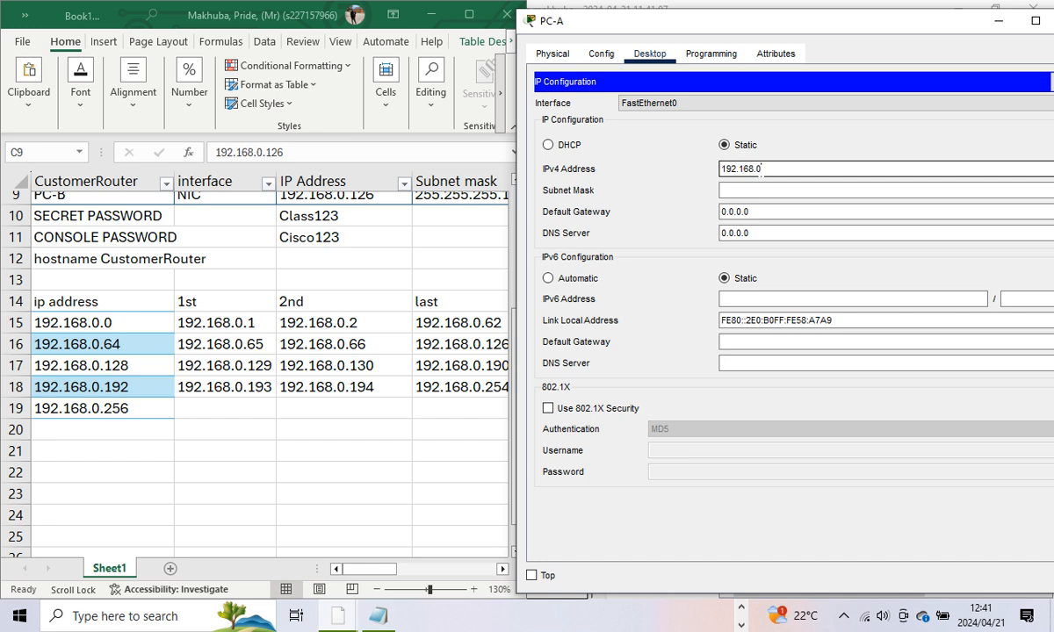
# Step: Give PC-A the IPv4 address 192.168.0.62 with subnet mask 255.255.255.192
pyautogui.write('192.168.0.623')
pyautogui.click(791, 191)
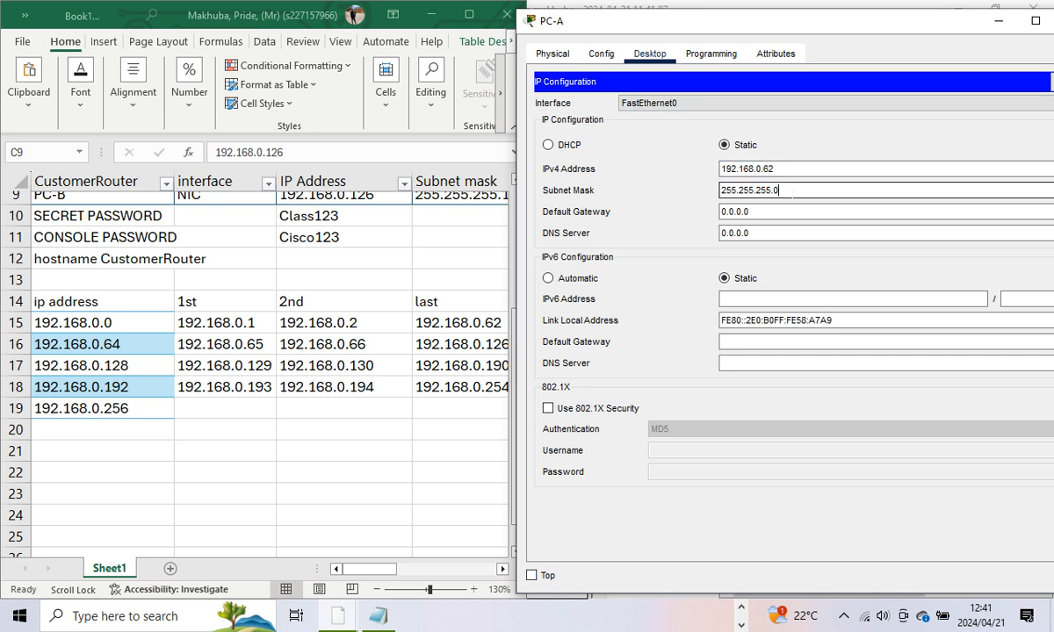
pyautogui.press('BackSpace')
pyautogui.write('192')
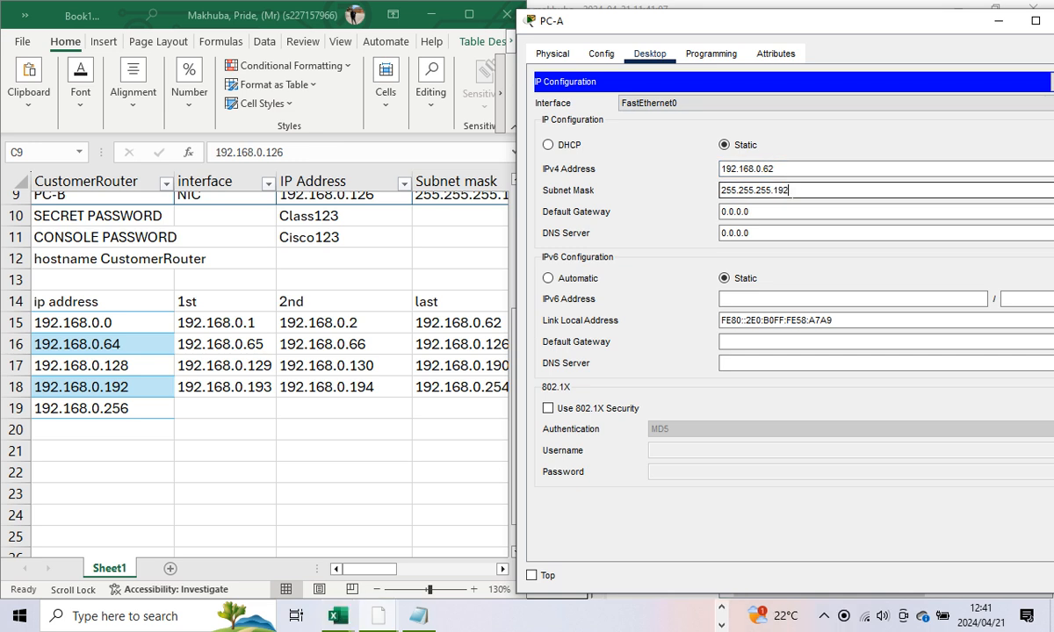
pyautogui.press('Tab')
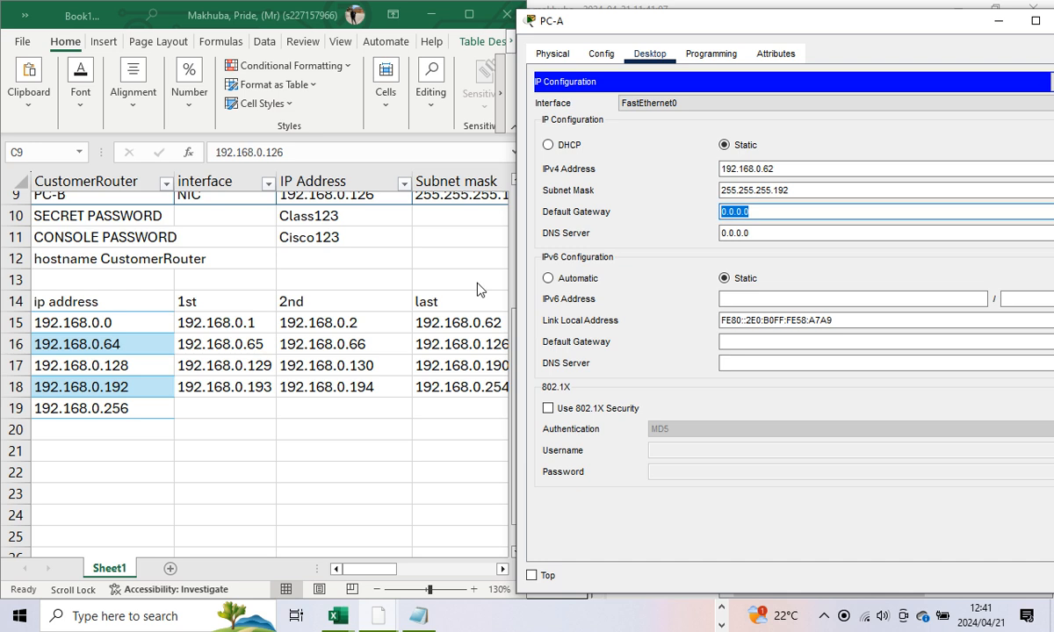
# Step: Set PC-A's default gateway to 192.168.0.1 from the addressing plan
pyautogui.scroll(3, 392, 281)
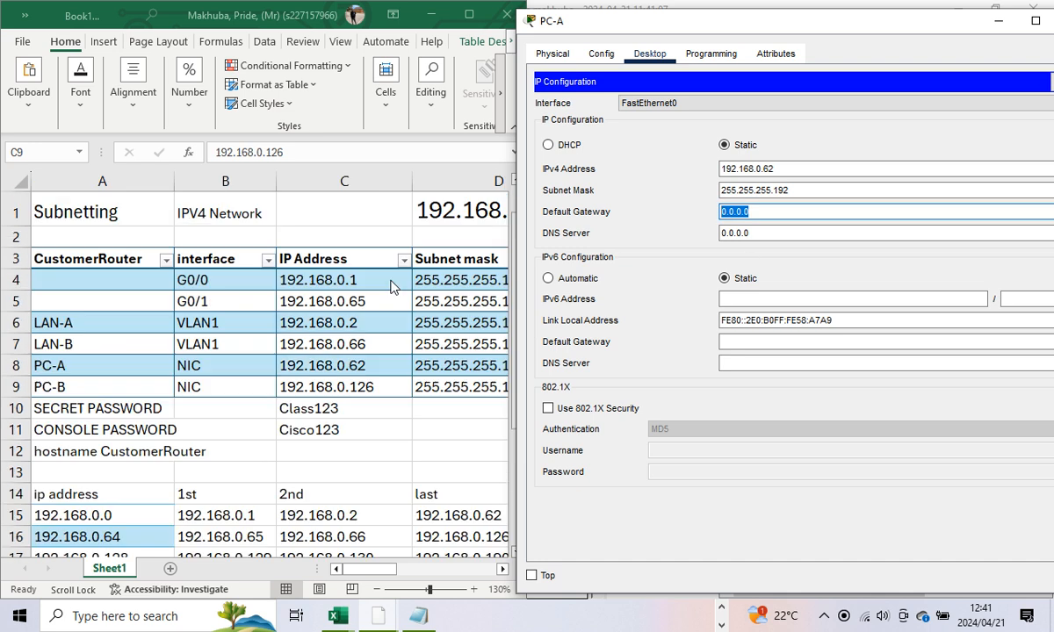
pyautogui.click(389, 571)
pyautogui.moveTo(375, 570); pyautogui.dragTo(417, 575)
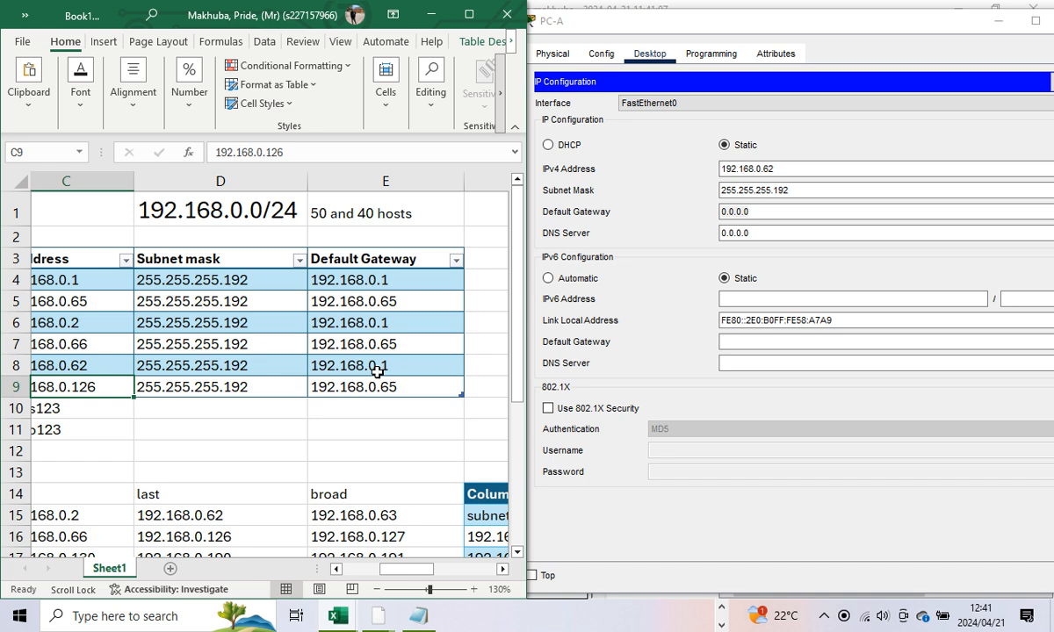
pyautogui.moveTo(391, 569)
pyautogui.mouseDown()
pyautogui.moveTo(346, 568)
pyautogui.moveTo(408, 570)
pyautogui.mouseUp()
pyautogui.moveTo(753, 213); pyautogui.dragTo(699, 213)
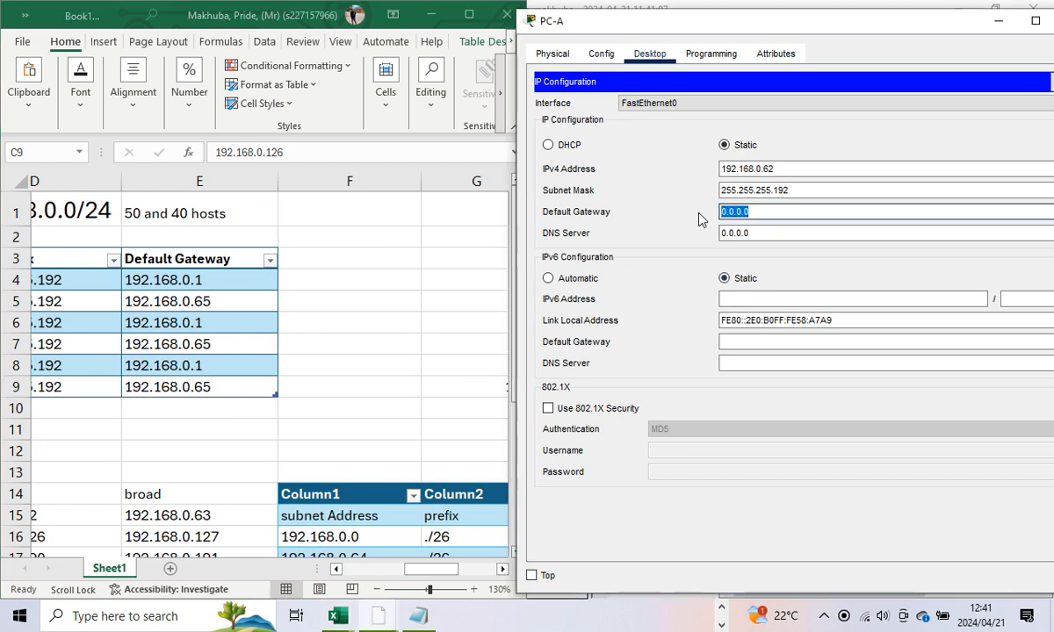
pyautogui.write('192.1')
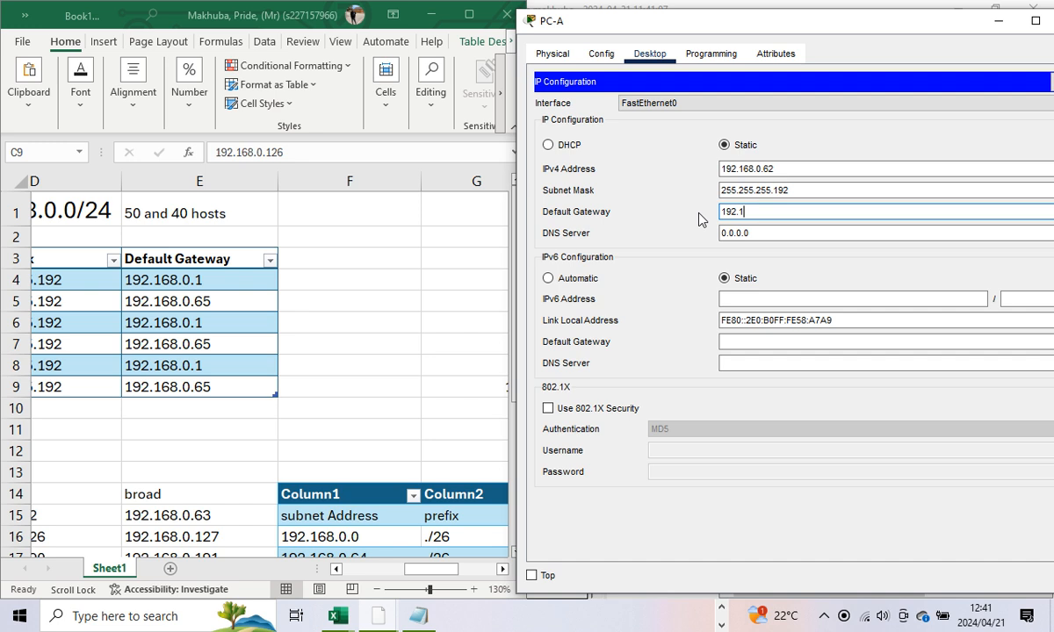
pyautogui.write('68.0.1')
# Step: Close PC-A's settings window and open PC-B's device window
pyautogui.moveTo(883, 22); pyautogui.dragTo(797, 23)
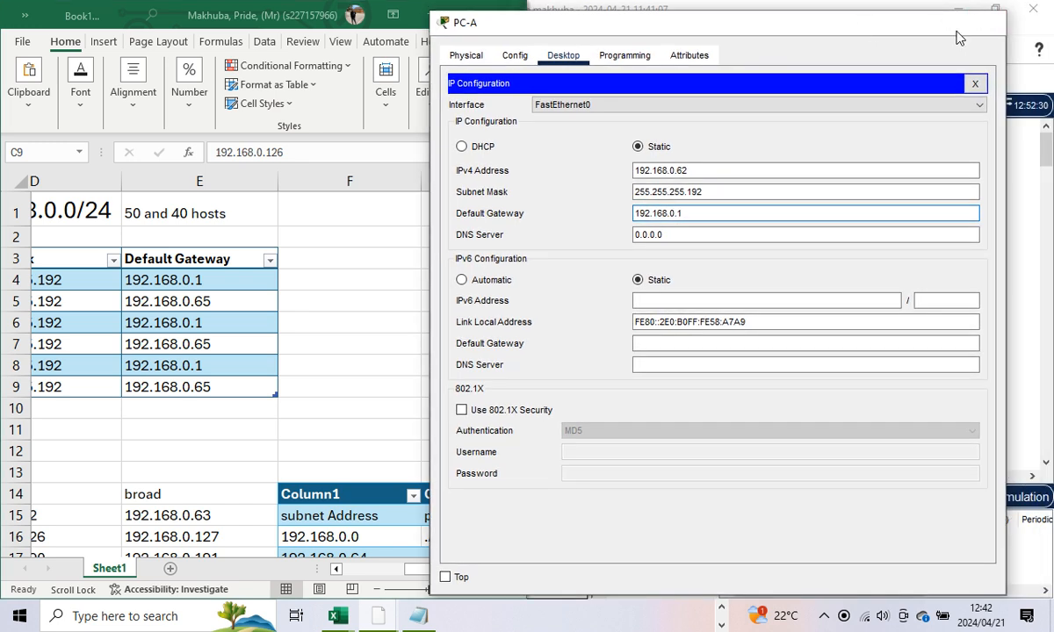
pyautogui.click(985, 26)
pyautogui.click(677, 87)
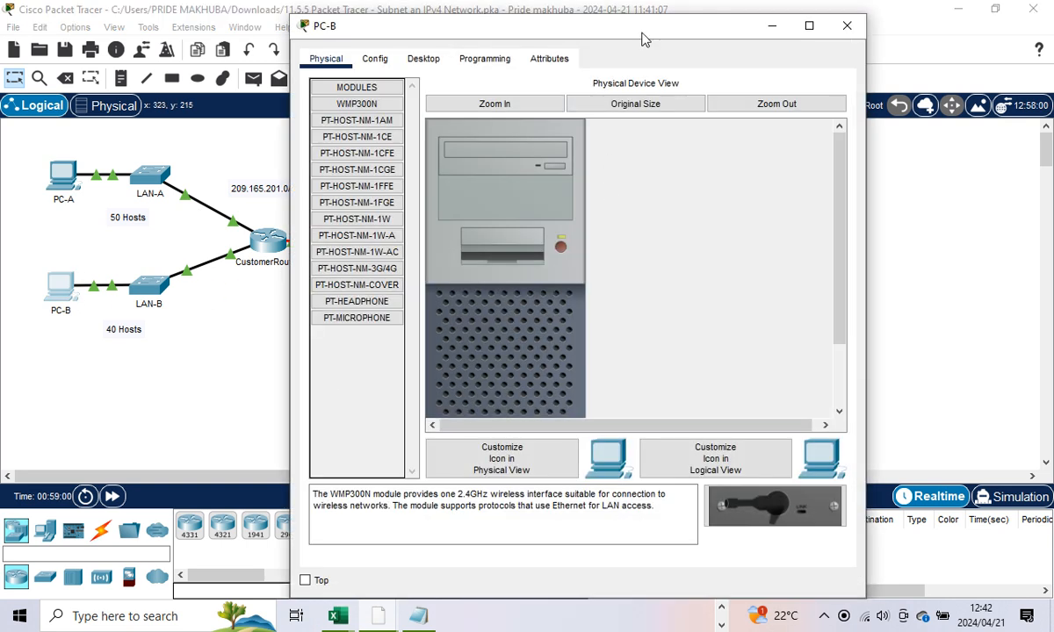
# Step: Check the Book1 Excel addressing plan beside PC-B's settings window
pyautogui.moveTo(641, 32); pyautogui.dragTo(678, 38)
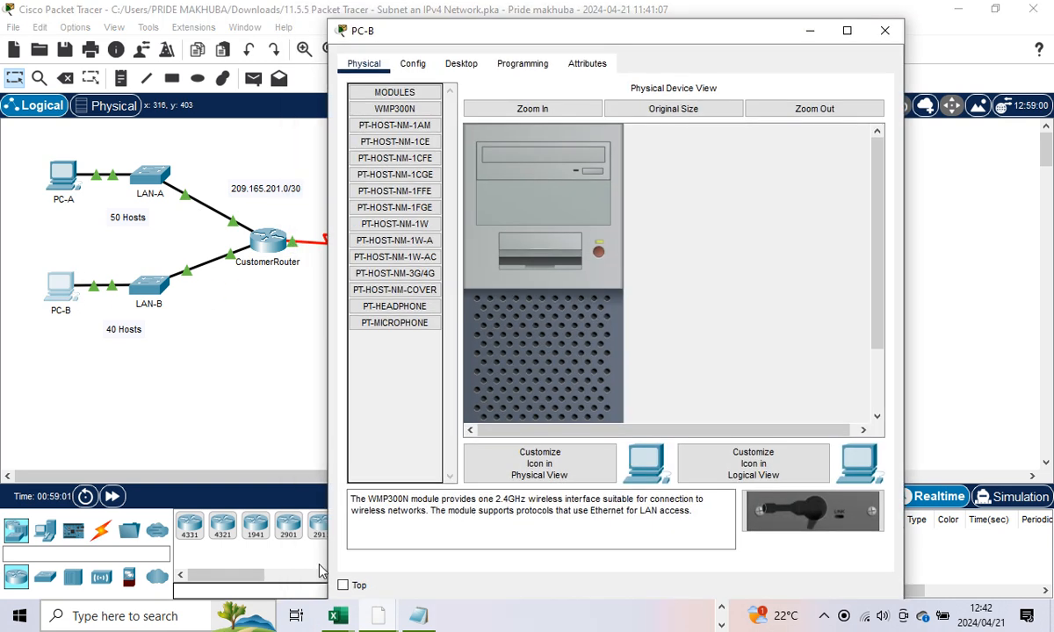
pyautogui.click(336, 616)
pyautogui.click(252, 537)
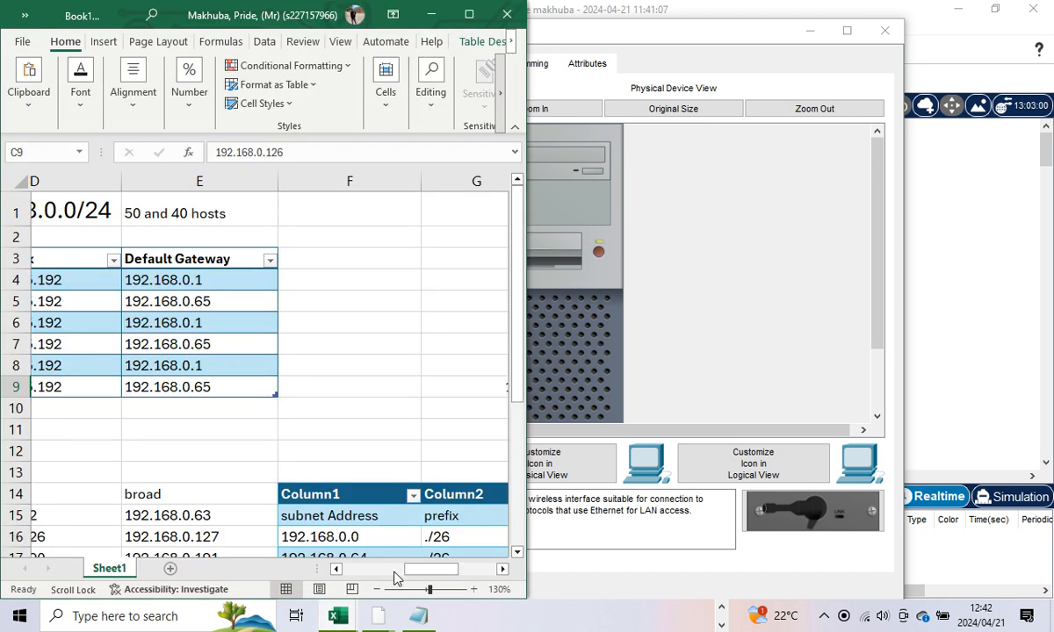
pyautogui.moveTo(413, 568); pyautogui.dragTo(385, 568)
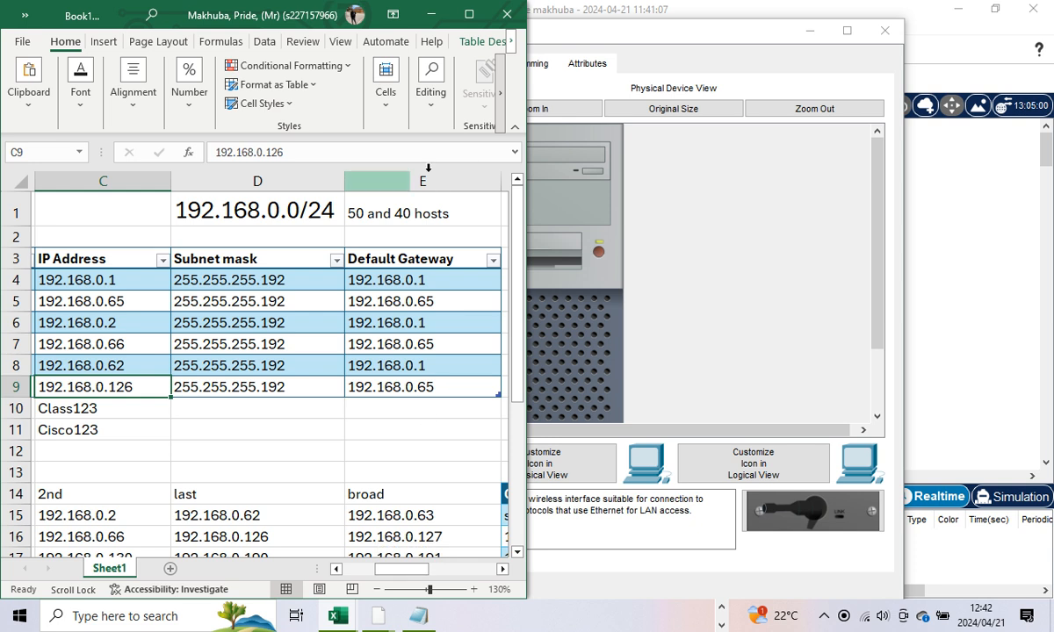
# Step: Give PC-B IP 192.168.0.126, mask 255.255.255.192, gateway 192.168.0.65, then close its window
pyautogui.click(621, 35)
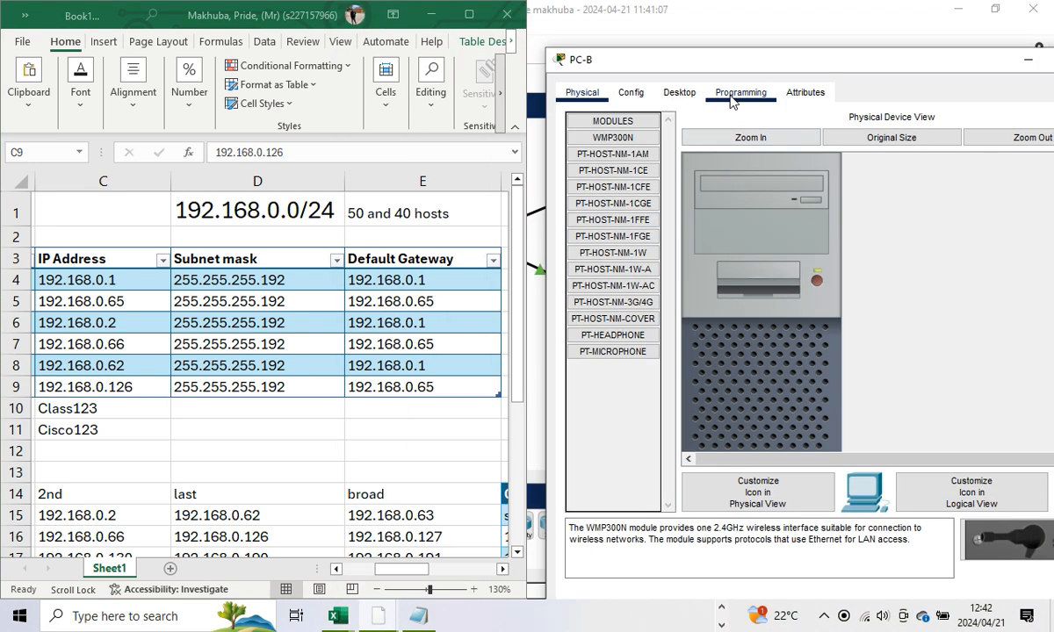
pyautogui.click(683, 94)
pyautogui.click(648, 171)
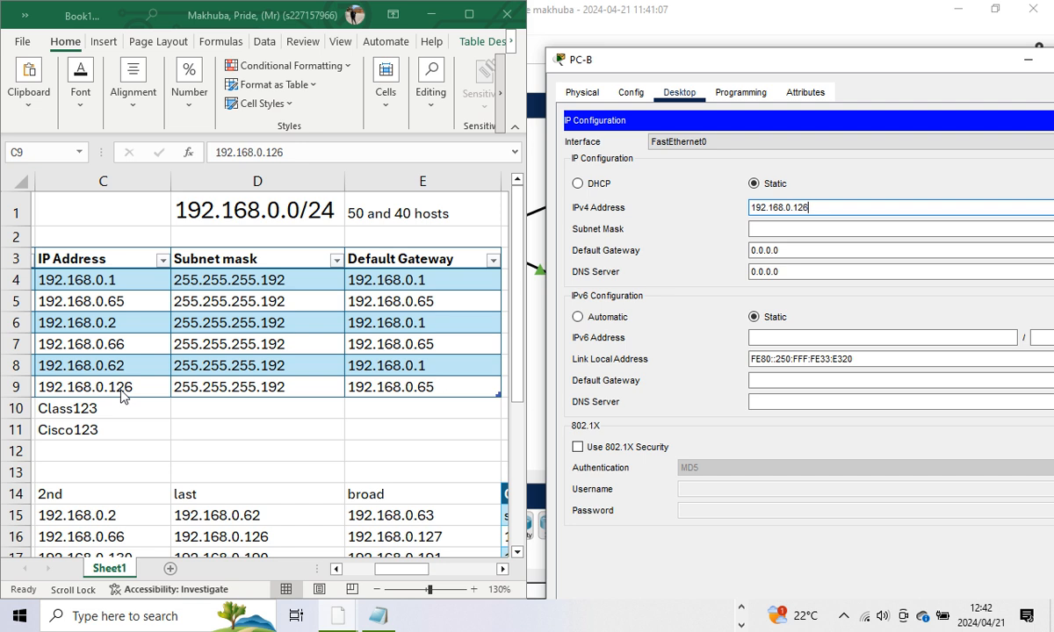
pyautogui.press('Tab')
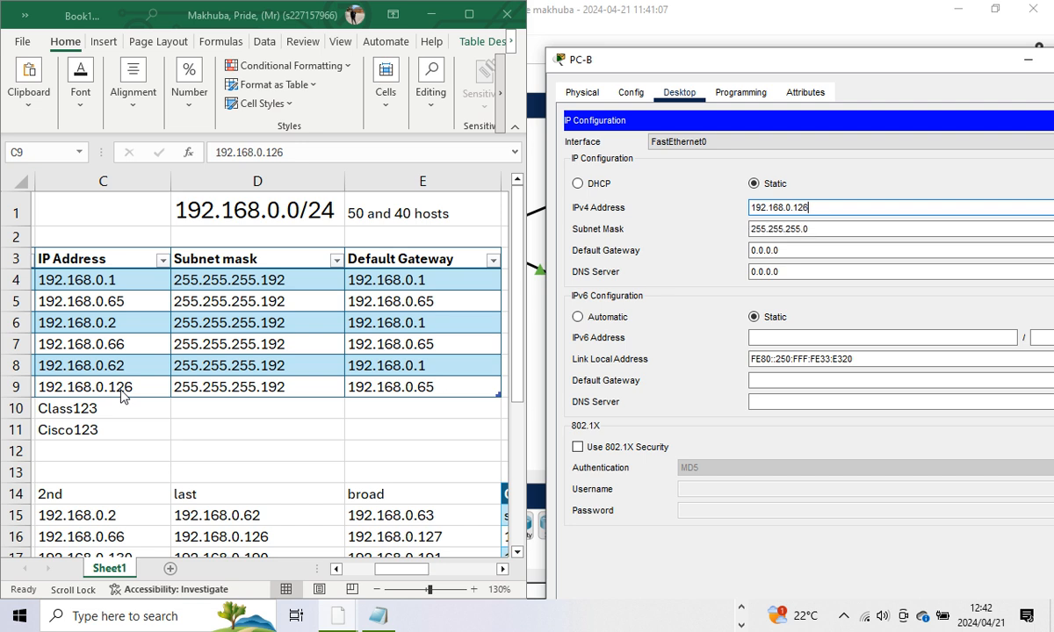
pyautogui.click(802, 230)
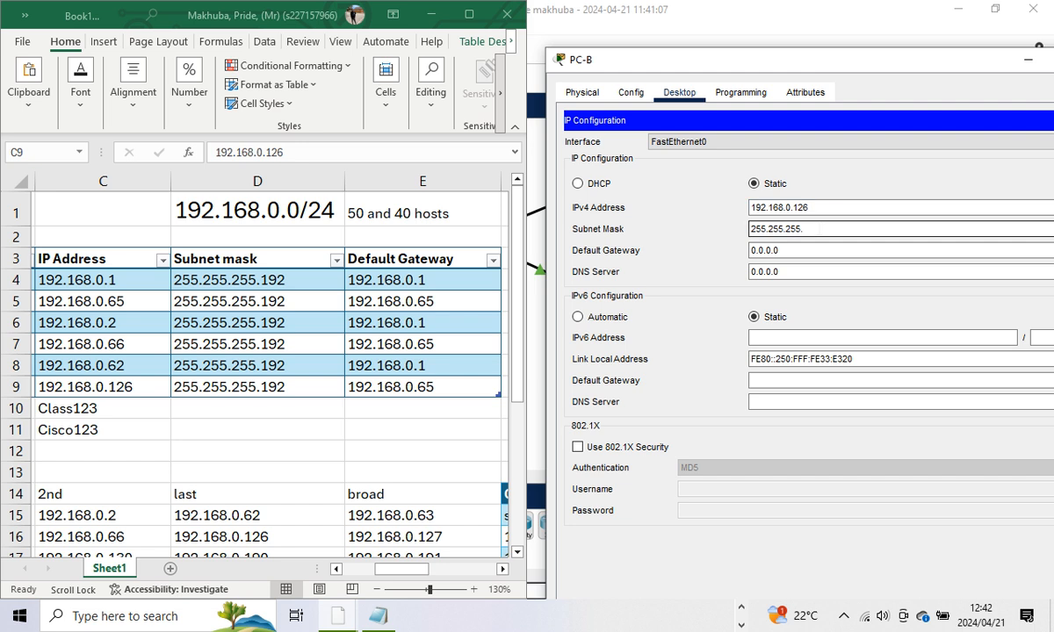
pyautogui.write('192')
pyautogui.press('Tab')
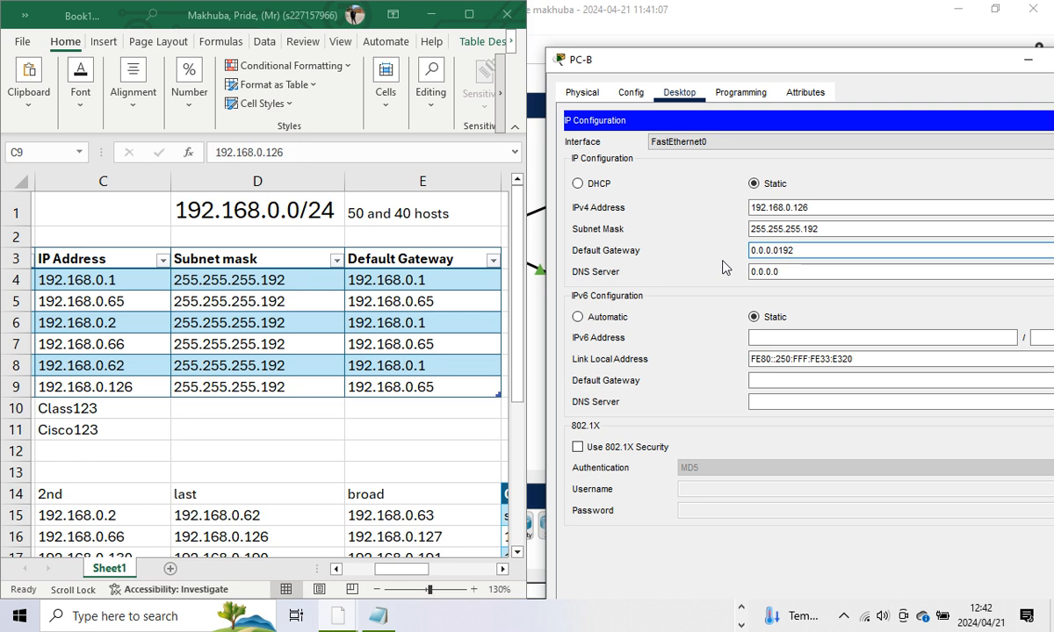
pyautogui.press('BackSpace')
pyautogui.press('BackSpace')
pyautogui.press('BackSpace')
pyautogui.press('BackSpace')
pyautogui.press('BackSpace')
pyautogui.press('BackSpace')
pyautogui.write('192.168.0')
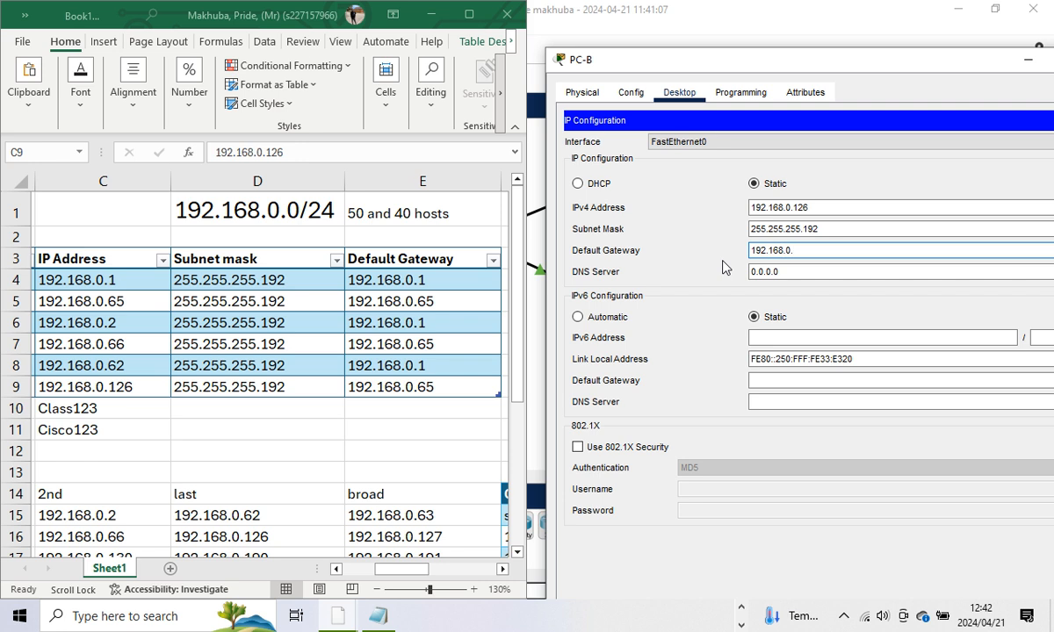
pyautogui.write('.65')
pyautogui.moveTo(915, 59); pyautogui.dragTo(704, 72)
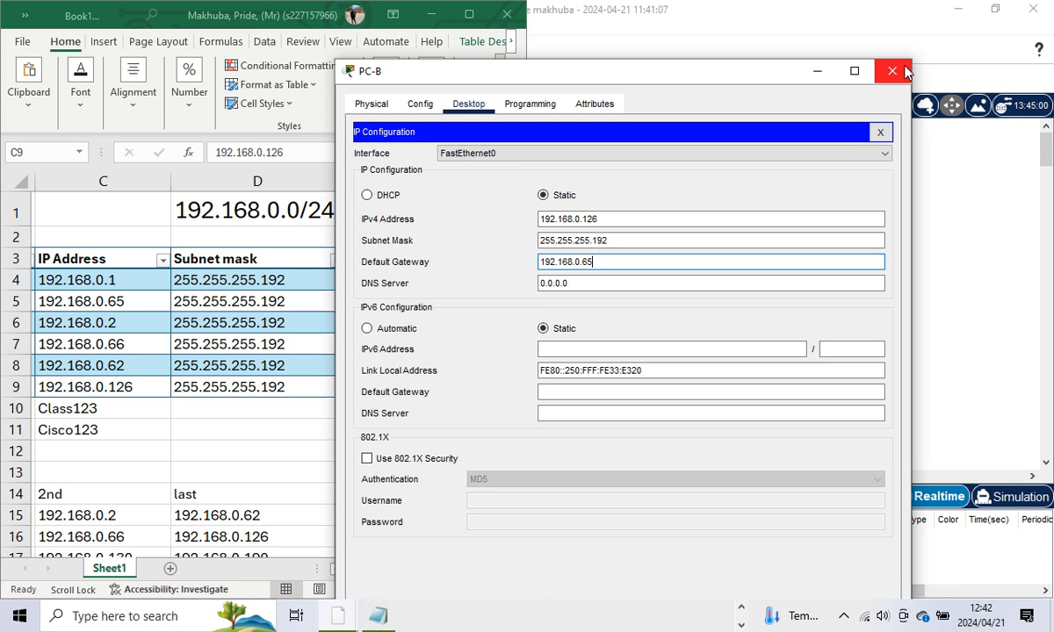
pyautogui.click(905, 70)
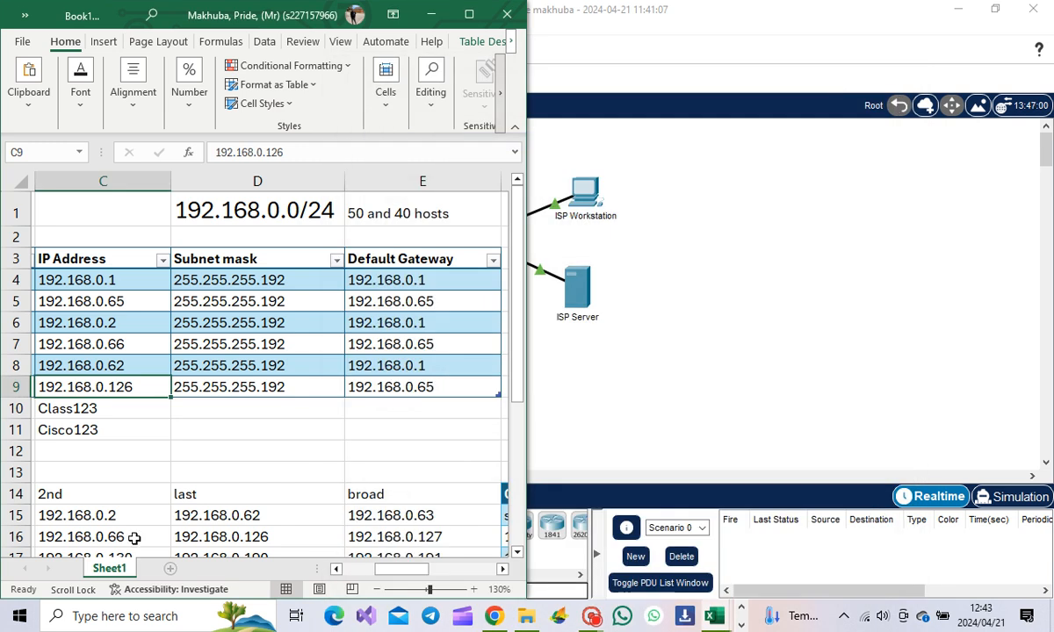
# Step: Check results in the PT Activity window, which scores the activity 23/23
pyautogui.click(642, 377)
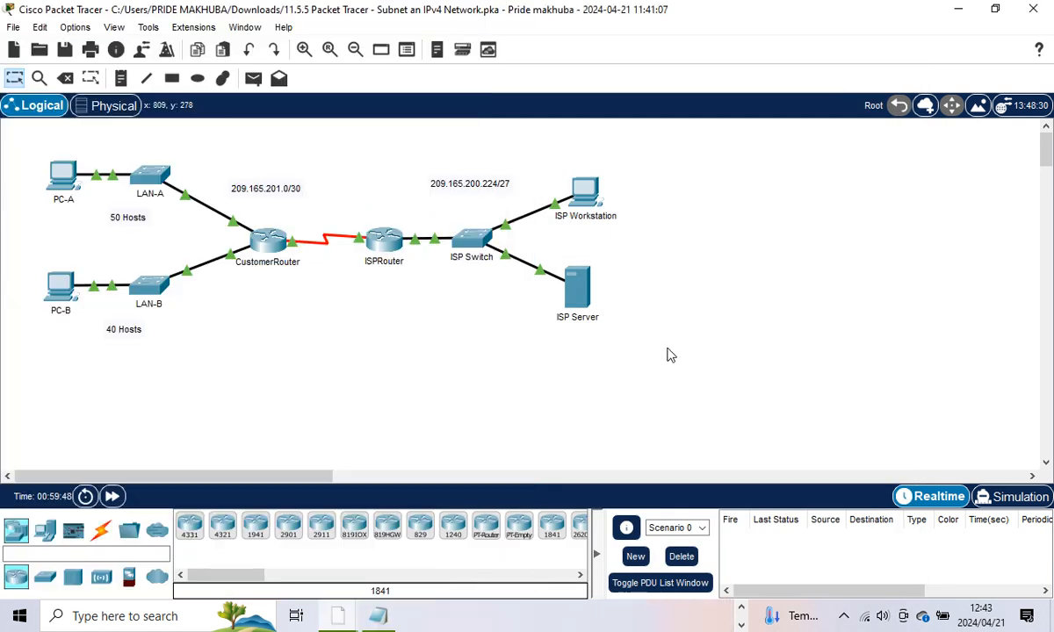
pyautogui.click(377, 617)
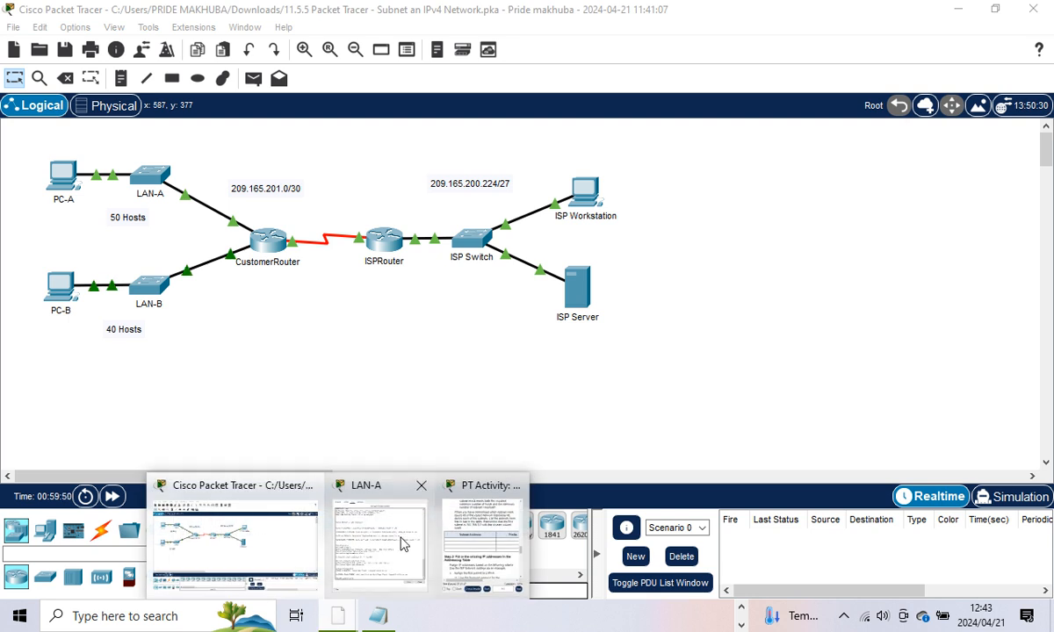
pyautogui.click(483, 540)
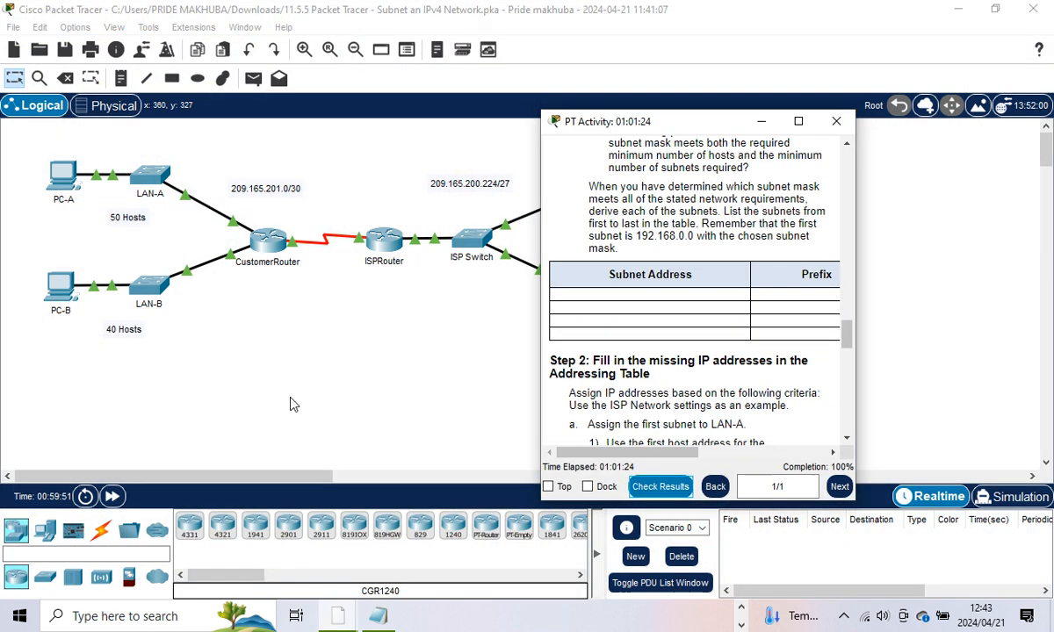
pyautogui.click(660, 488)
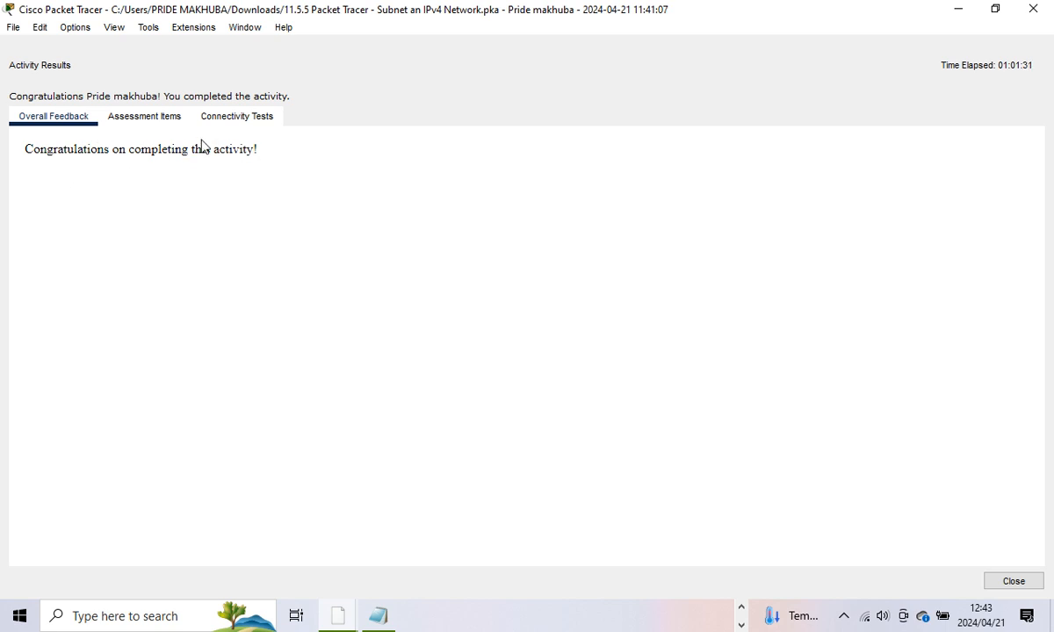
# Step: Scroll through the Assessment Items results to confirm every item is correct
pyautogui.click(173, 126)
pyautogui.click(172, 129)
pyautogui.scroll(-4, 262, 254)
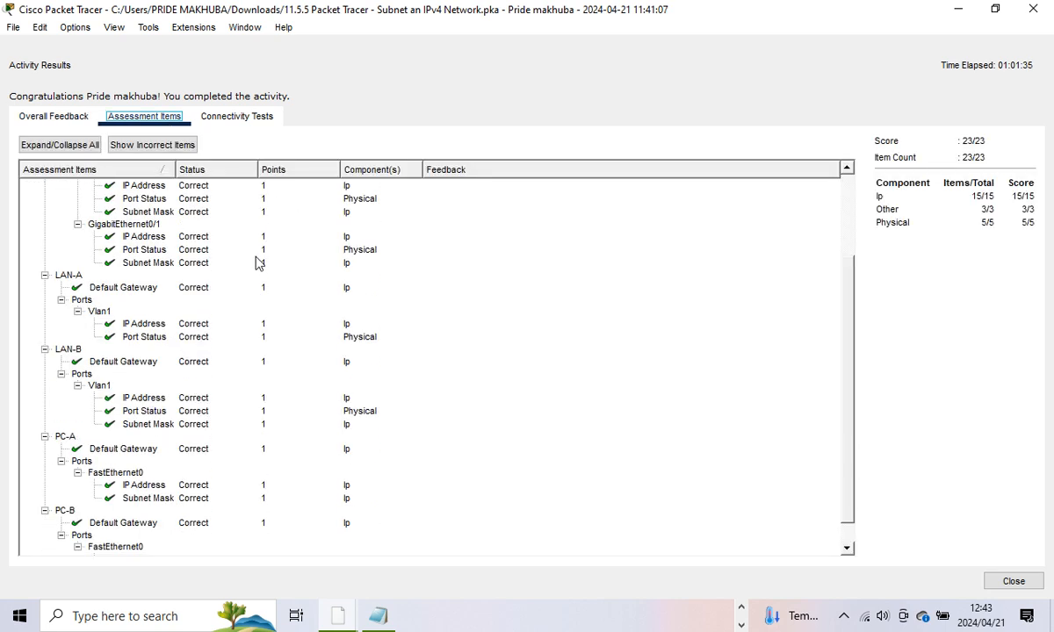
pyautogui.scroll(3, 259, 263)
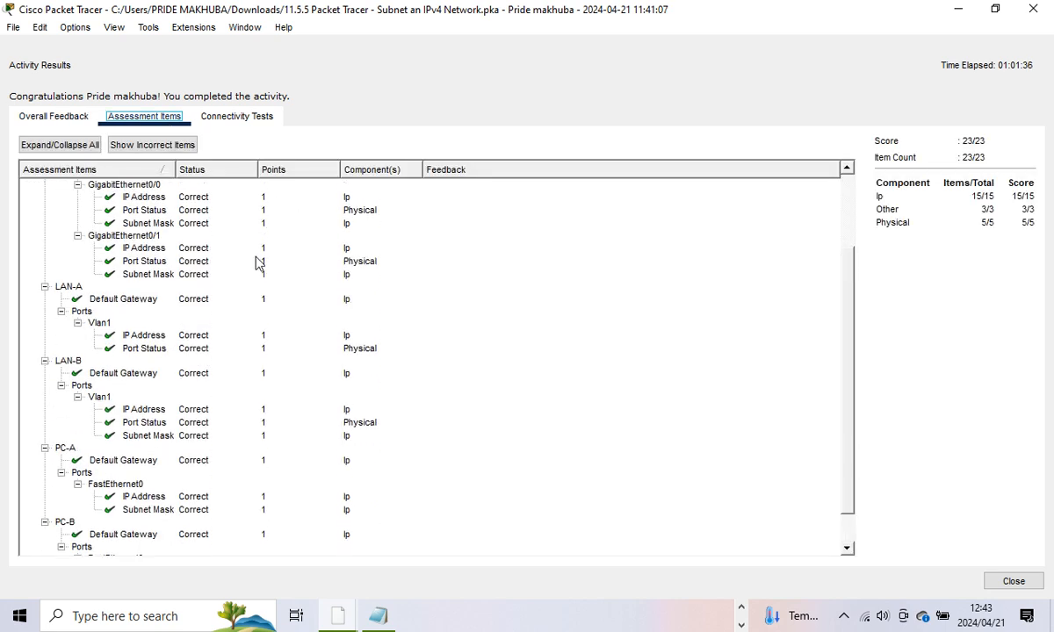
pyautogui.click(386, 613)
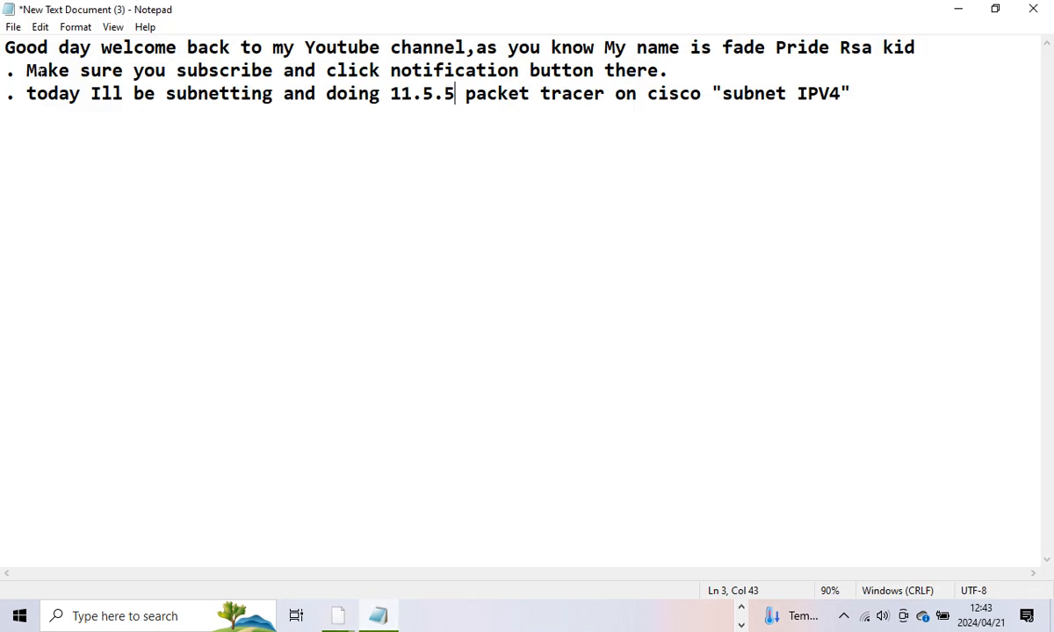
# Step: Review the Notepad note on the 11.5.5 'subnet IPV4' activity and bring up the screen recorder controls
pyautogui.moveTo(26, 66); pyautogui.dragTo(606, 70)
pyautogui.click(208, 94)
pyautogui.click(742, 625)
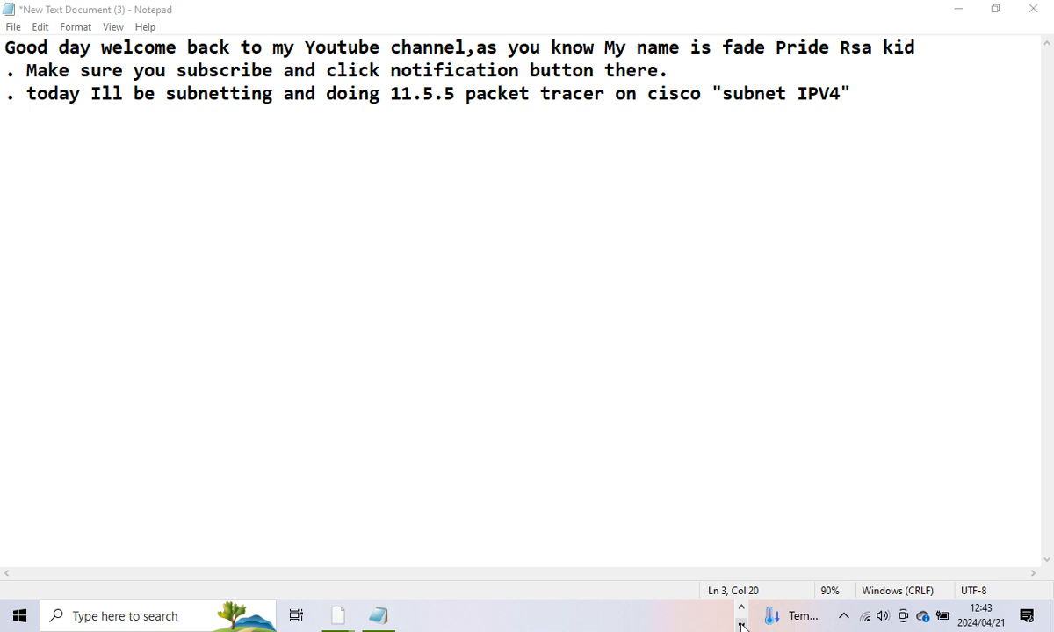
pyautogui.click(741, 624)
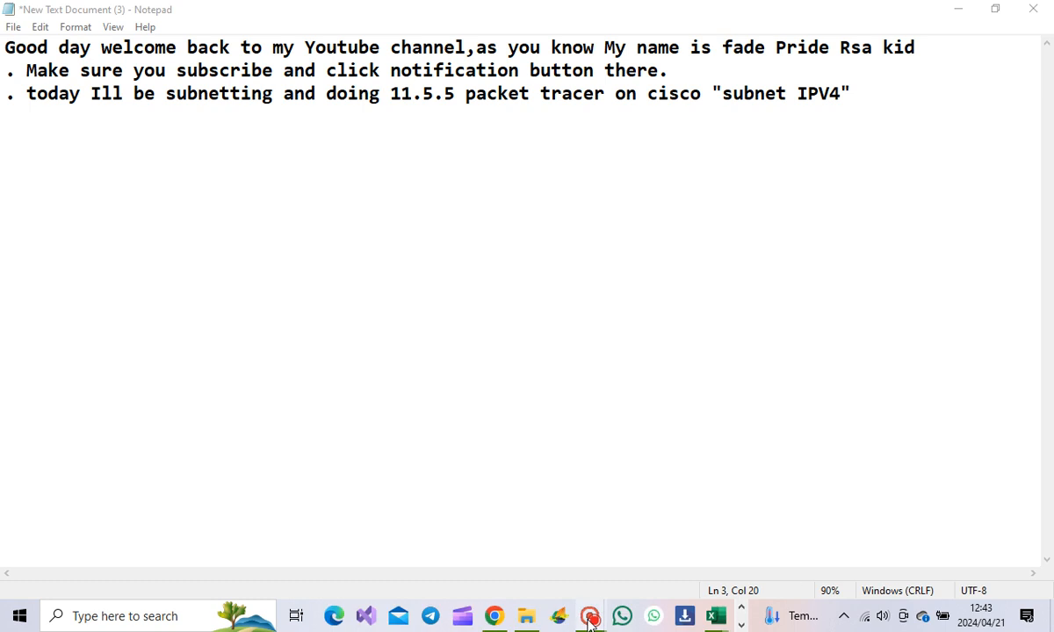
pyautogui.moveTo(590, 622)
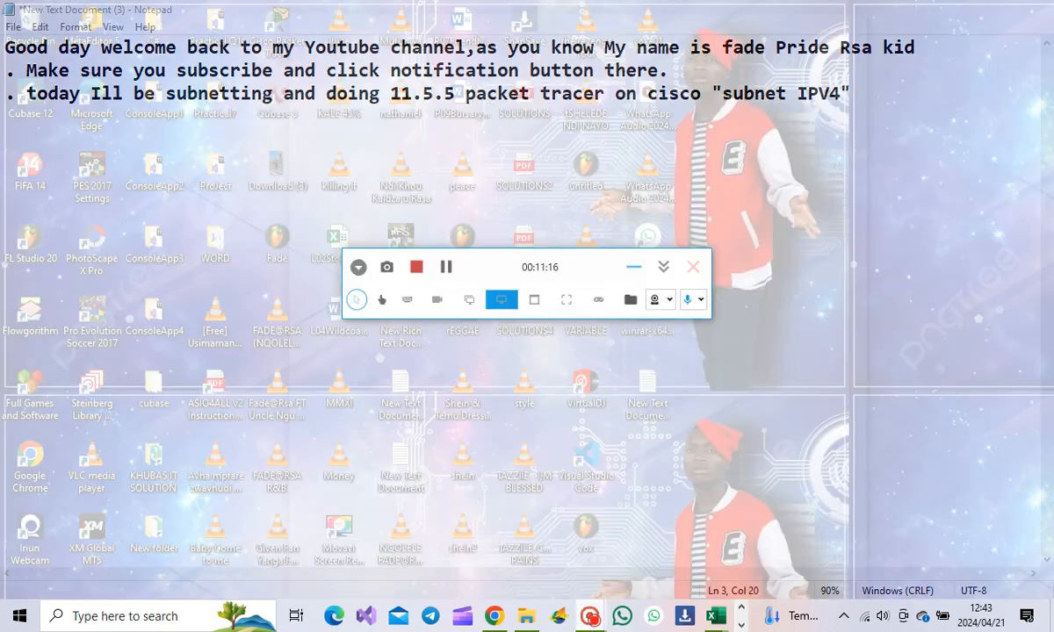
pyautogui.click(569, 529)
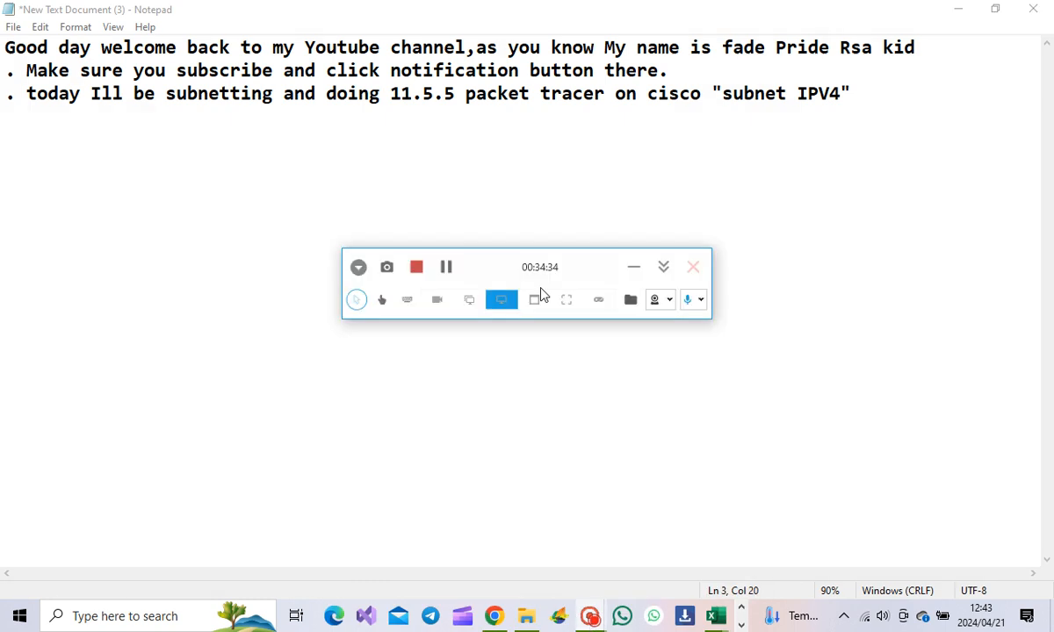